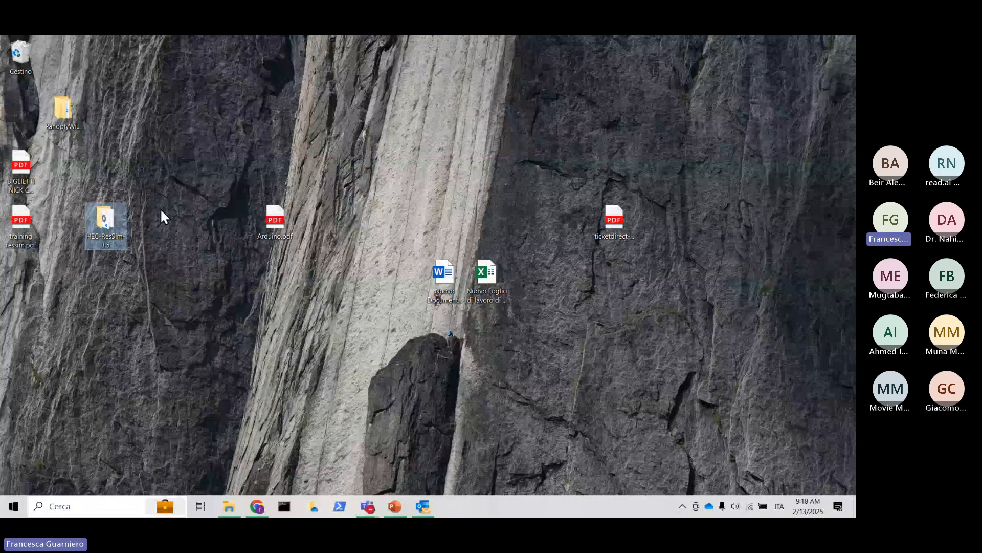
Launch HEC-ResSim.exe from the HEC-ResSim-3.5 folder on the desktop.
drag(154, 210, 154, 211)
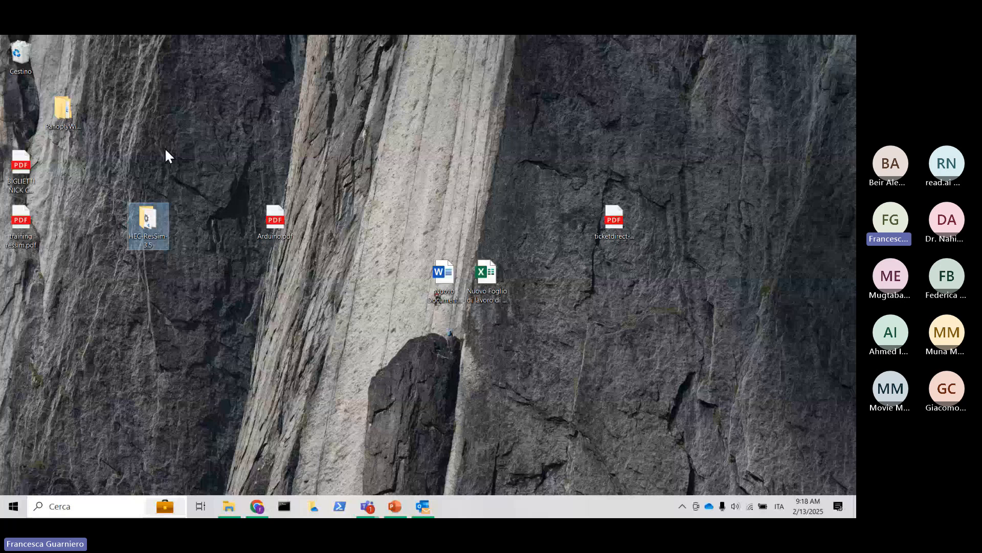
double_click(149, 224)
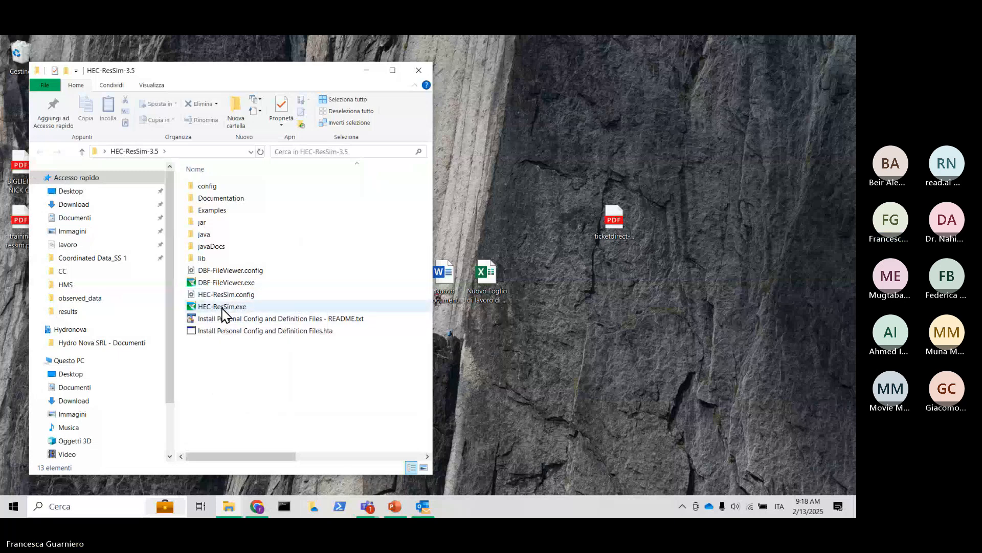
double_click(227, 310)
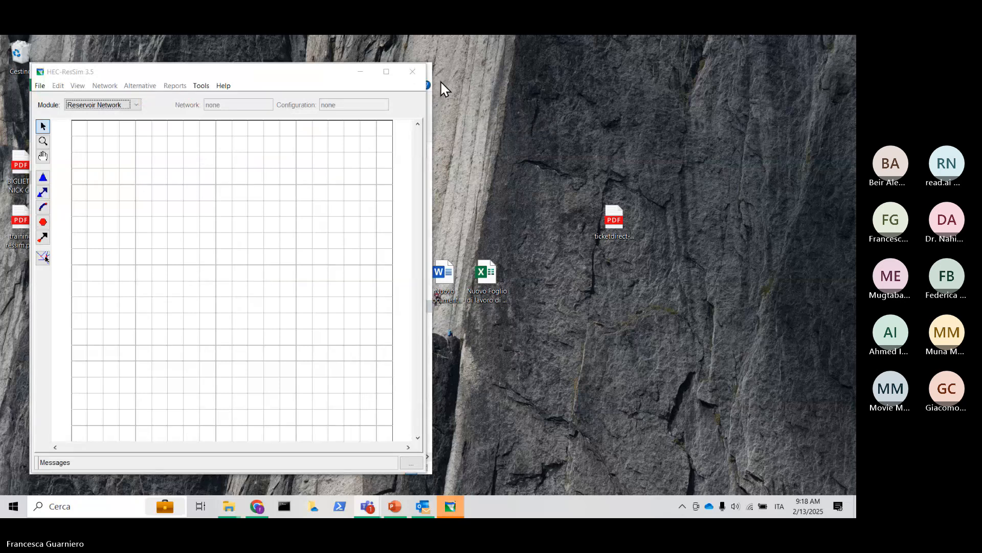
Move the HEC-ResSim window aside so the installation folder's file list can be seen.
click(273, 76)
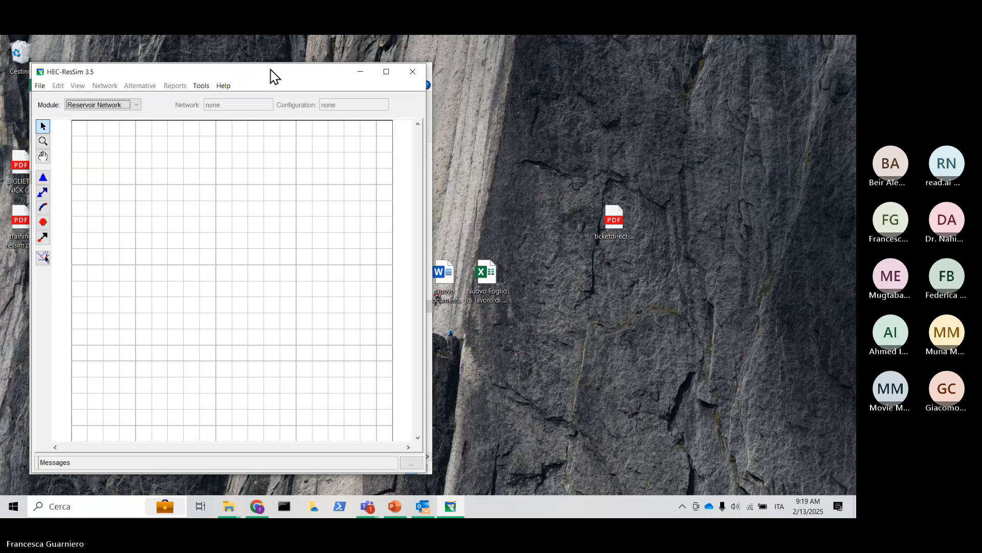
drag(271, 70, 269, 74)
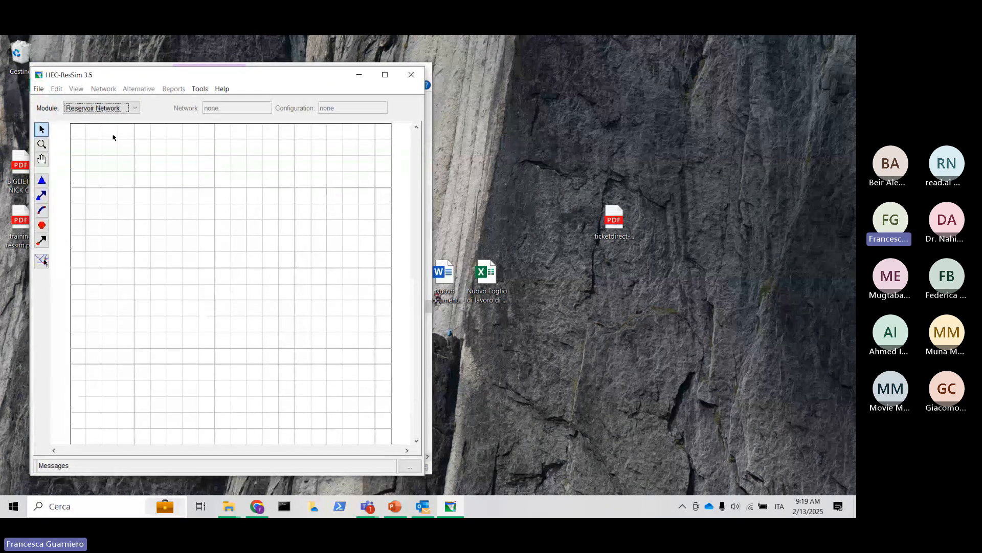
drag(189, 76, 182, 74)
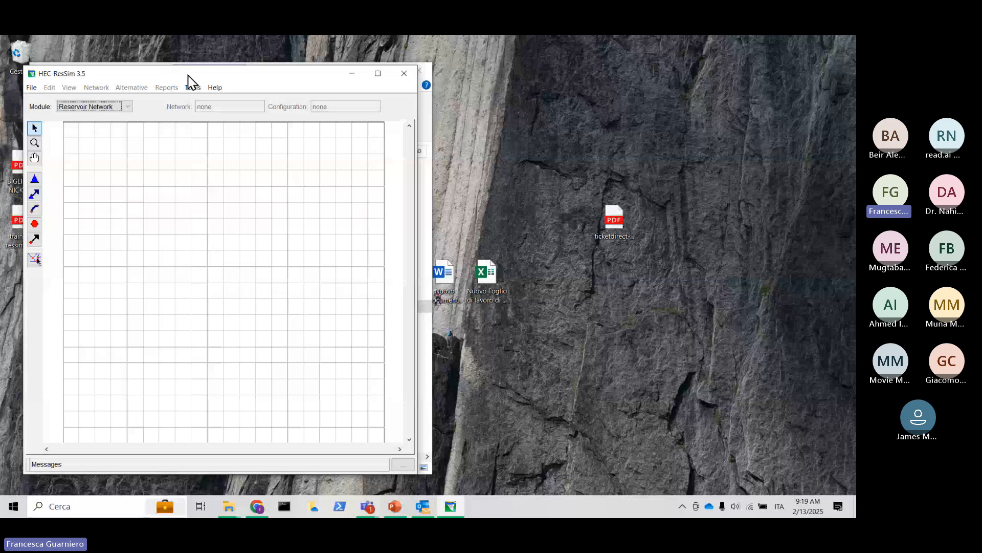
drag(187, 75, 443, 96)
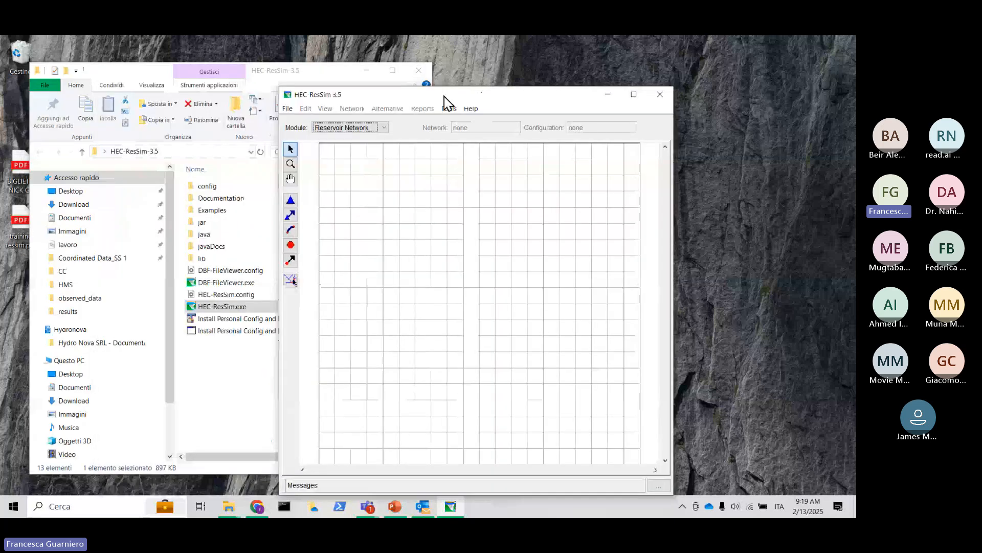
drag(443, 96, 446, 91)
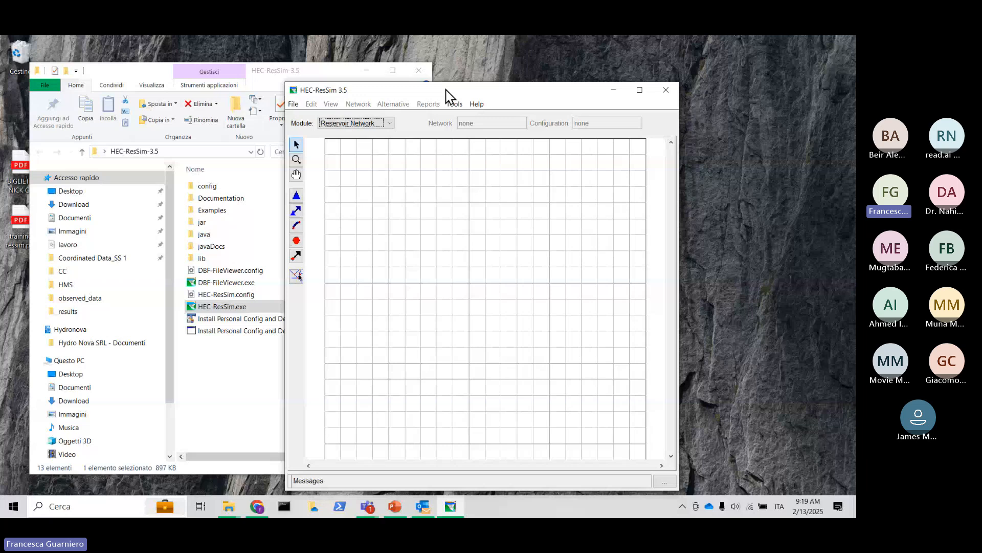
Open the watershed file atbara.wksp from the atbara folder inside TRAINING, using the ressim_training_3 shortcut.
click(293, 104)
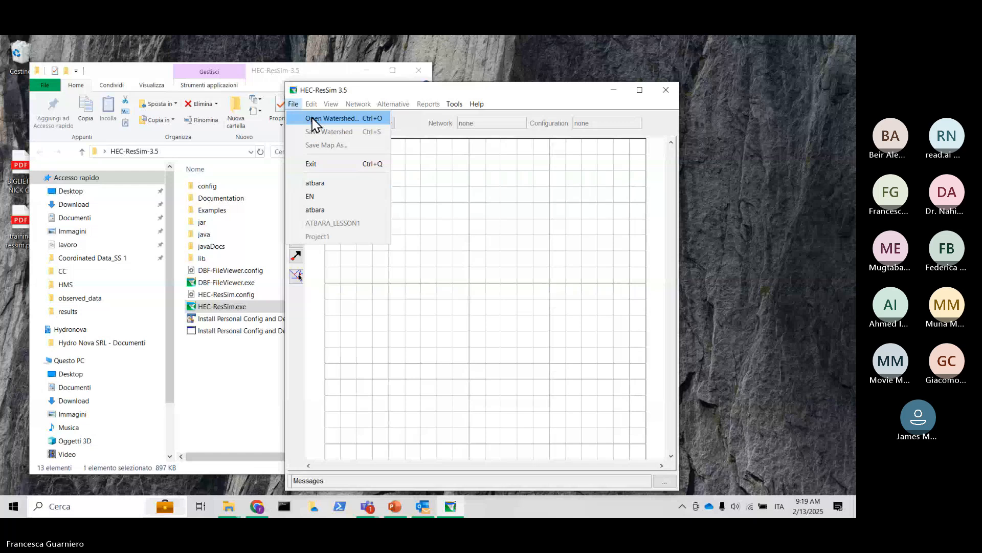
click(314, 120)
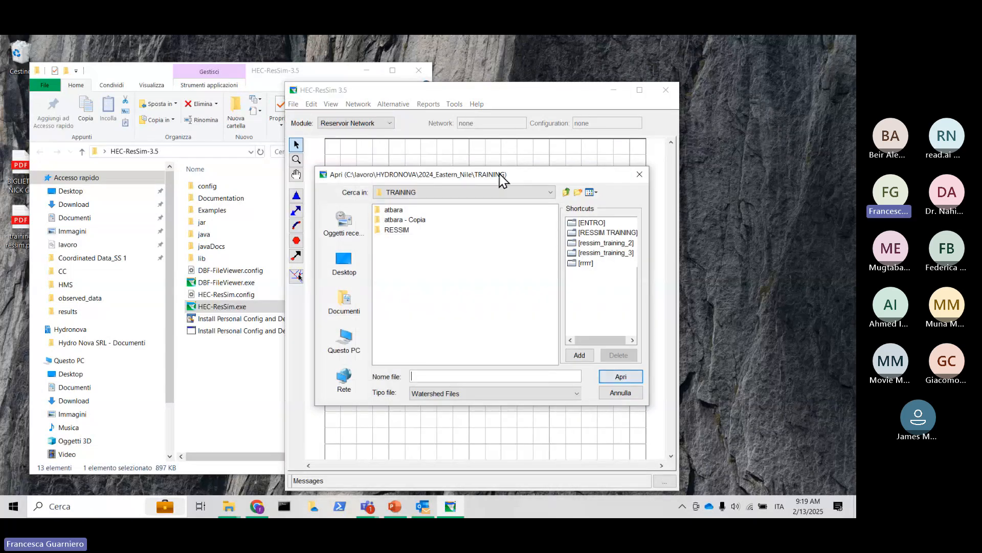
drag(525, 175, 402, 159)
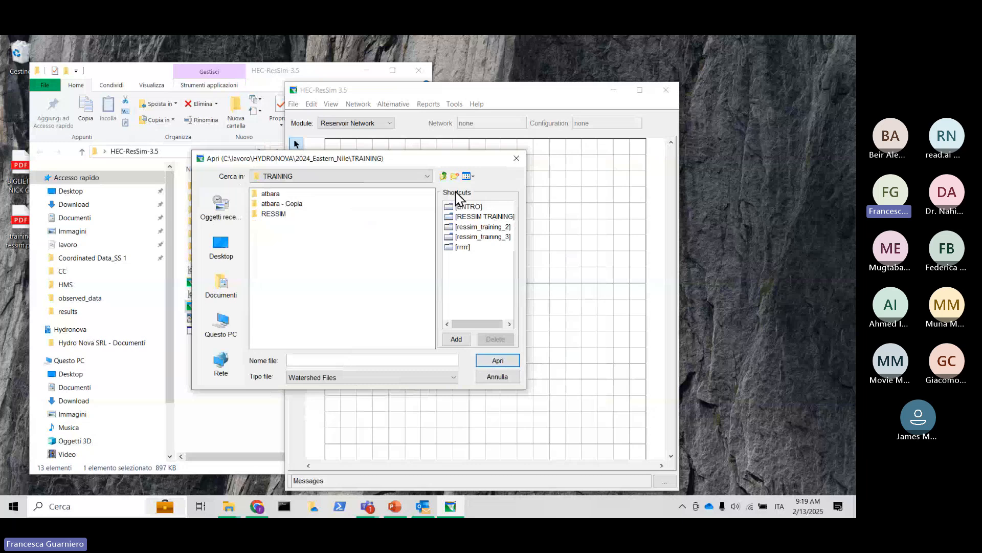
click(474, 217)
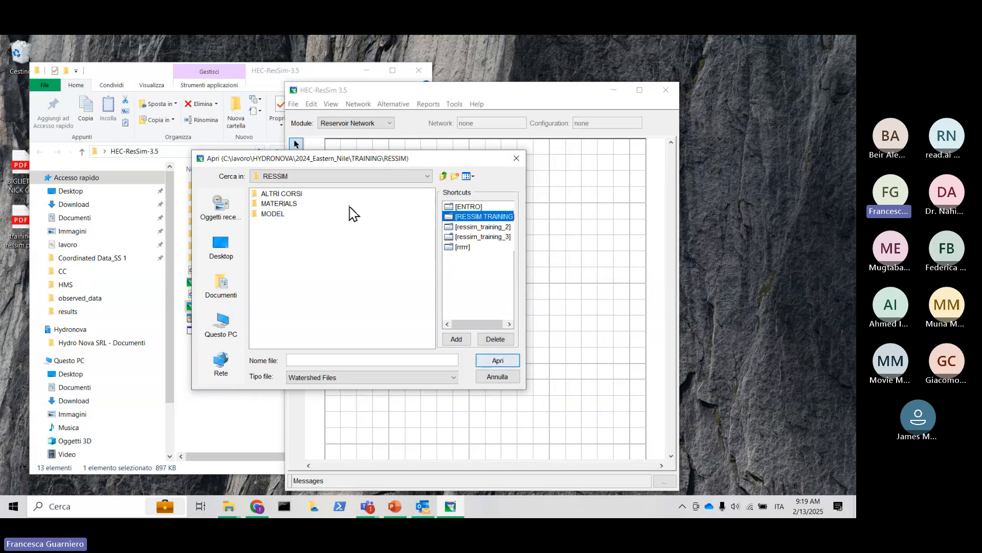
click(472, 238)
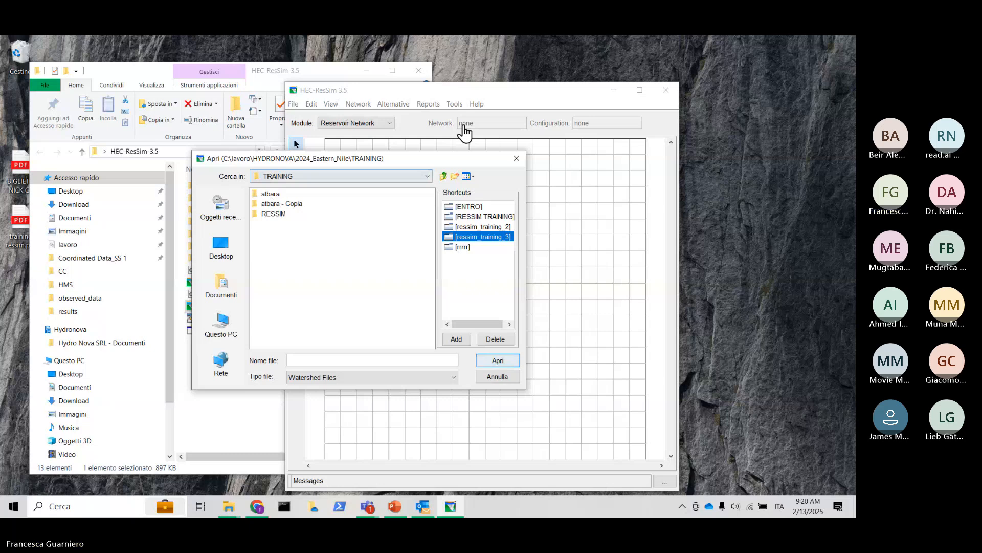
double_click(270, 194)
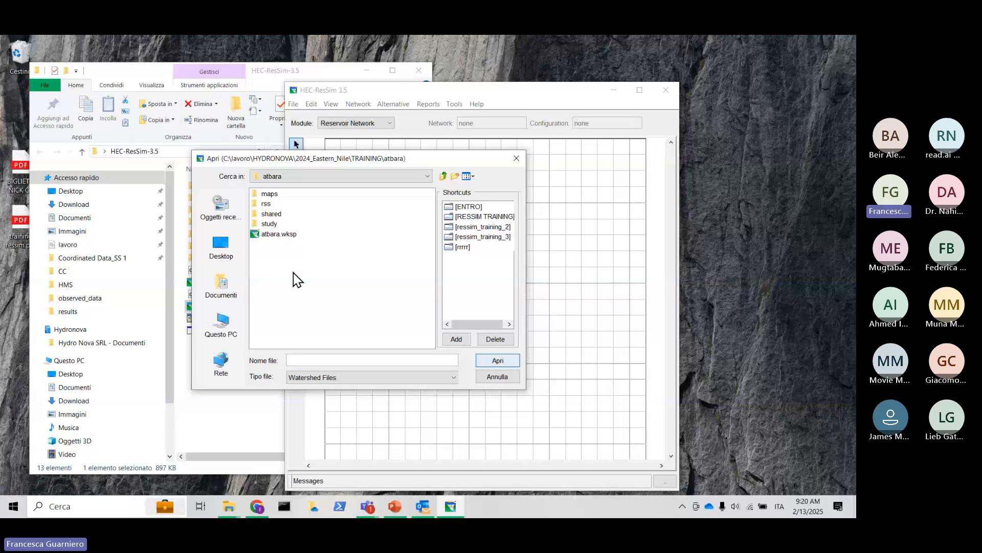
double_click(279, 234)
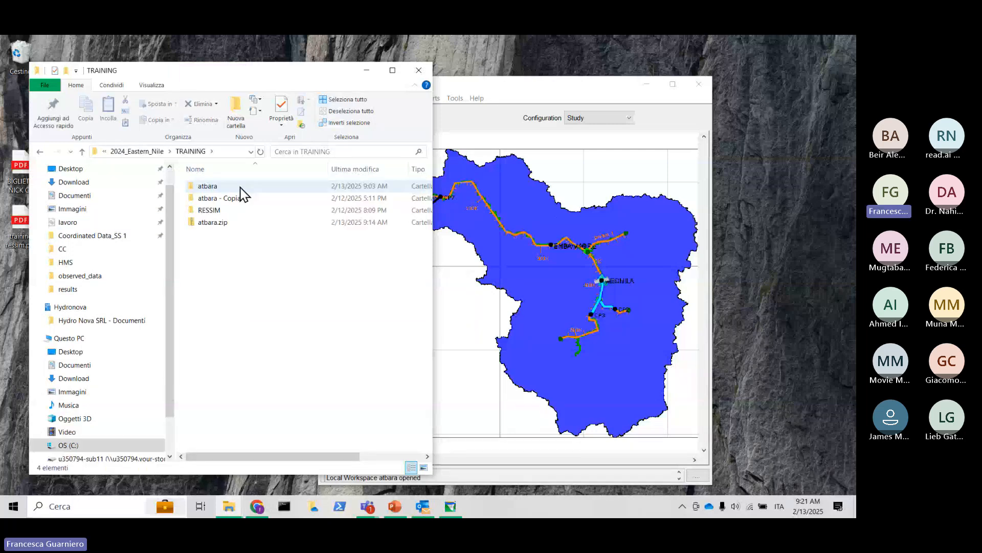
Examine the shapefiles in the maps folder of the atbara watershed in File Explorer, widening the window.
double_click(240, 187)
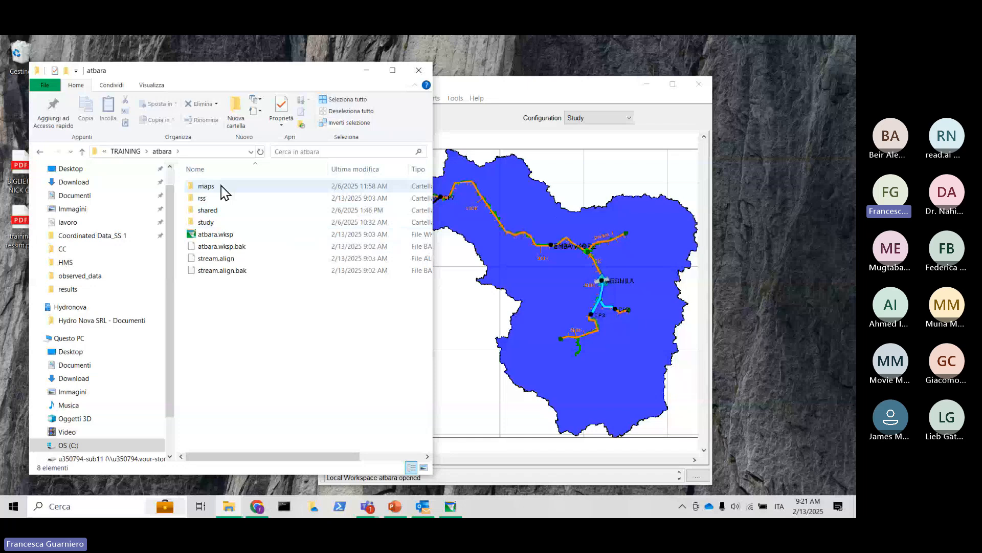
double_click(224, 193)
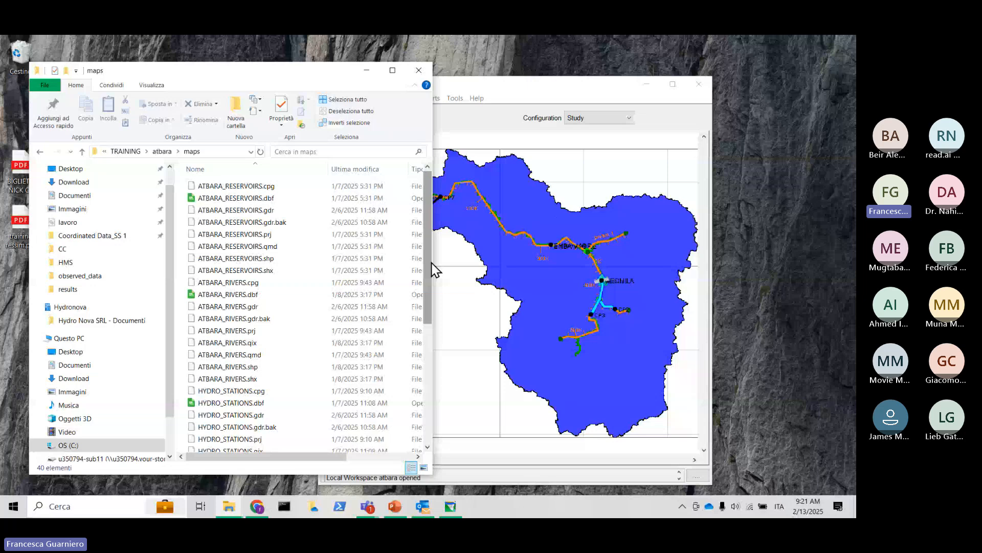
drag(432, 270, 518, 256)
Return to HEC-ResSim and try to add ATBARA_RESERVOIRS.shp as a map layer to the watershed.
click(572, 85)
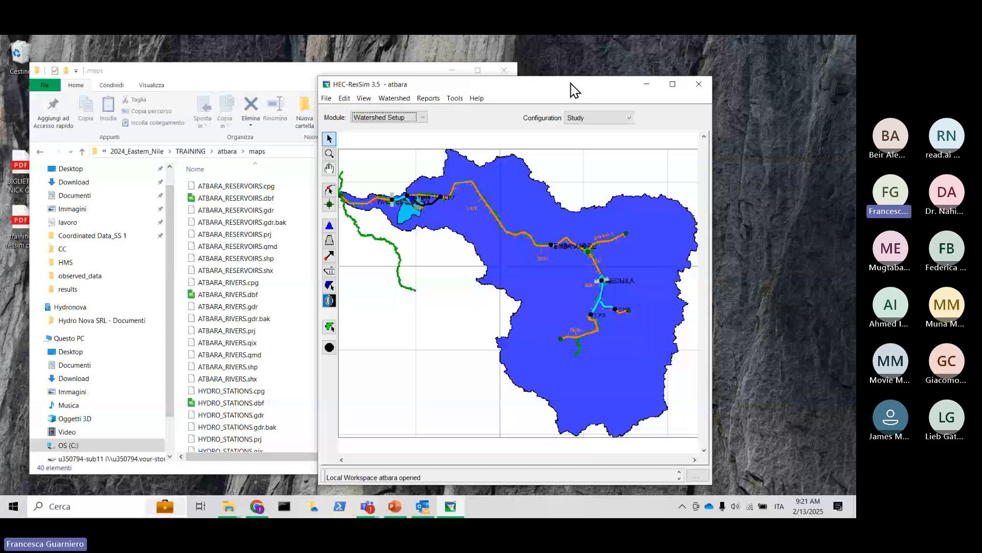
click(364, 98)
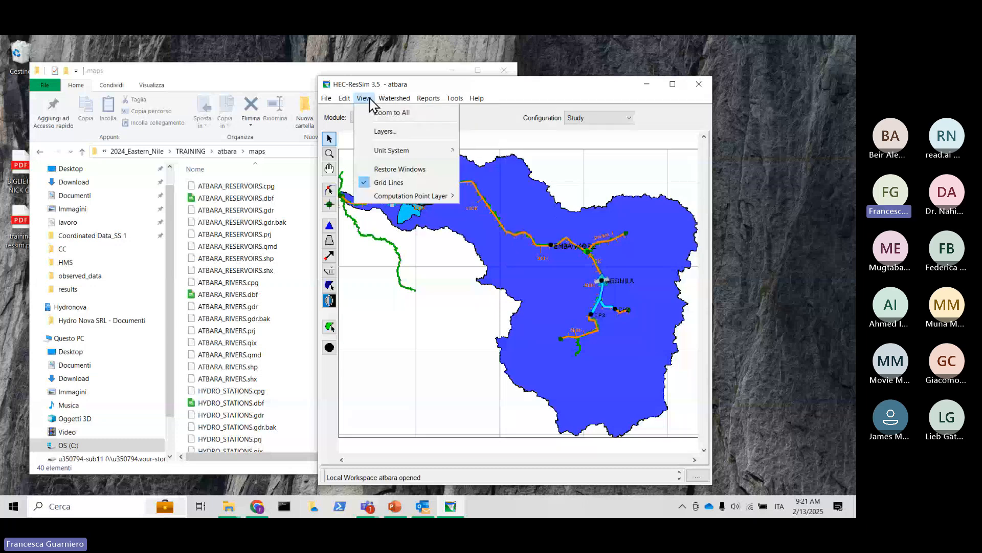
click(385, 131)
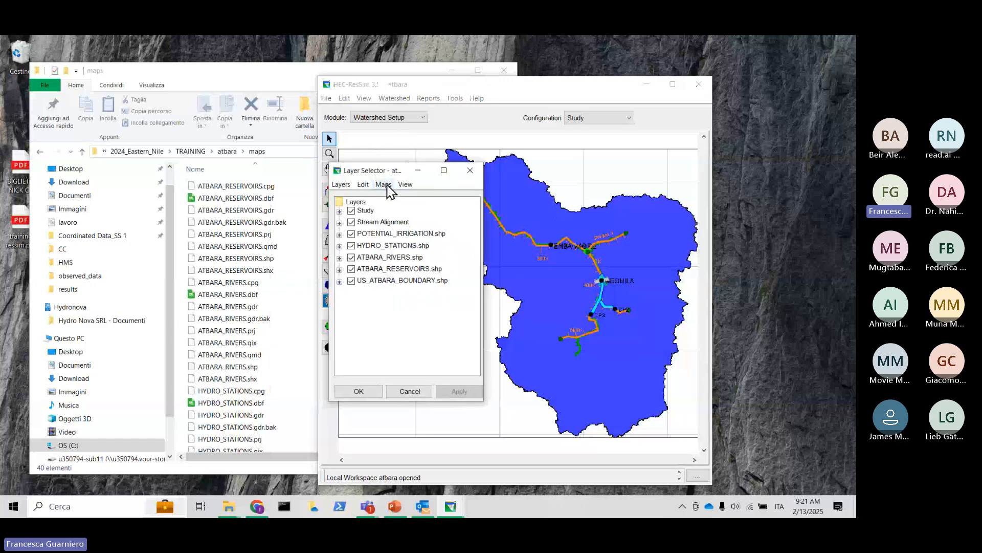
click(385, 185)
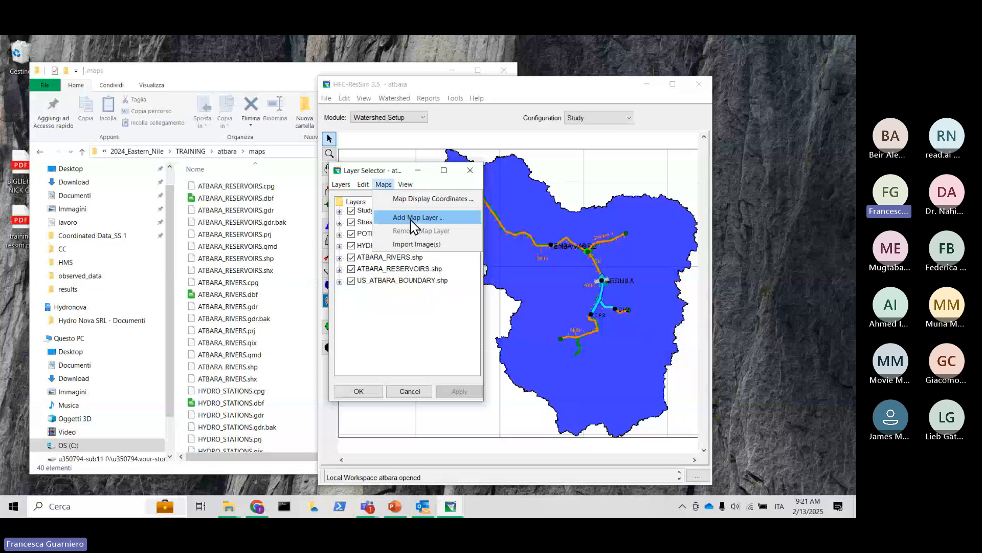
click(412, 220)
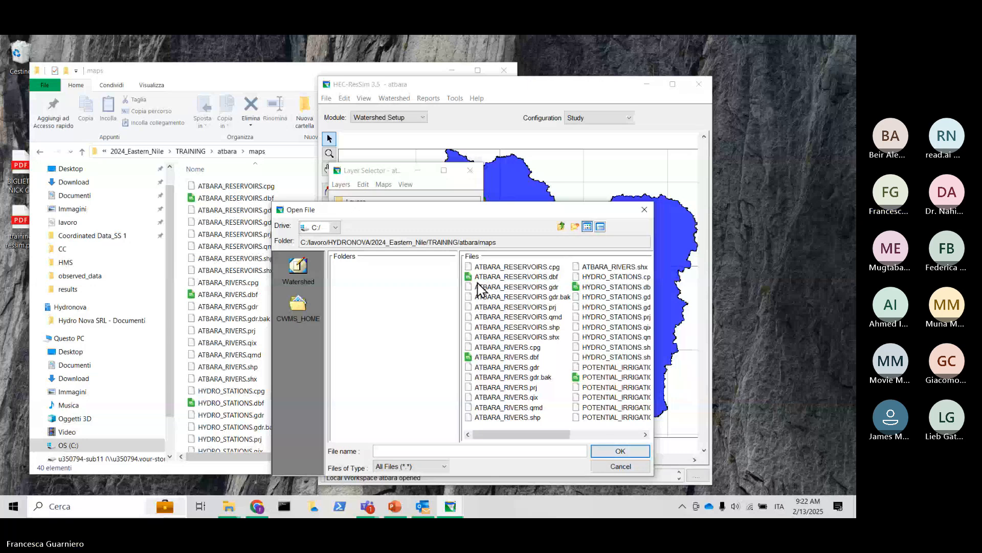
click(518, 327)
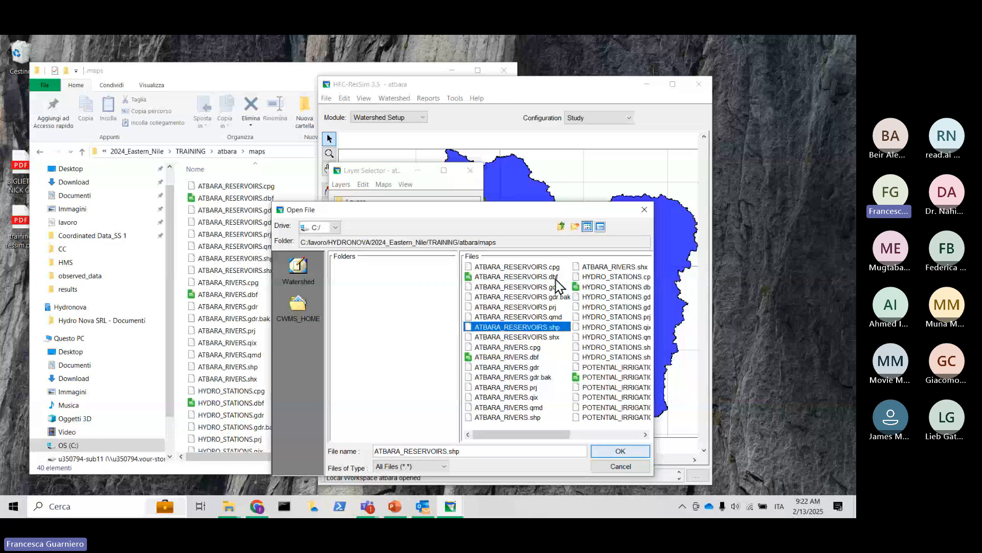
click(603, 451)
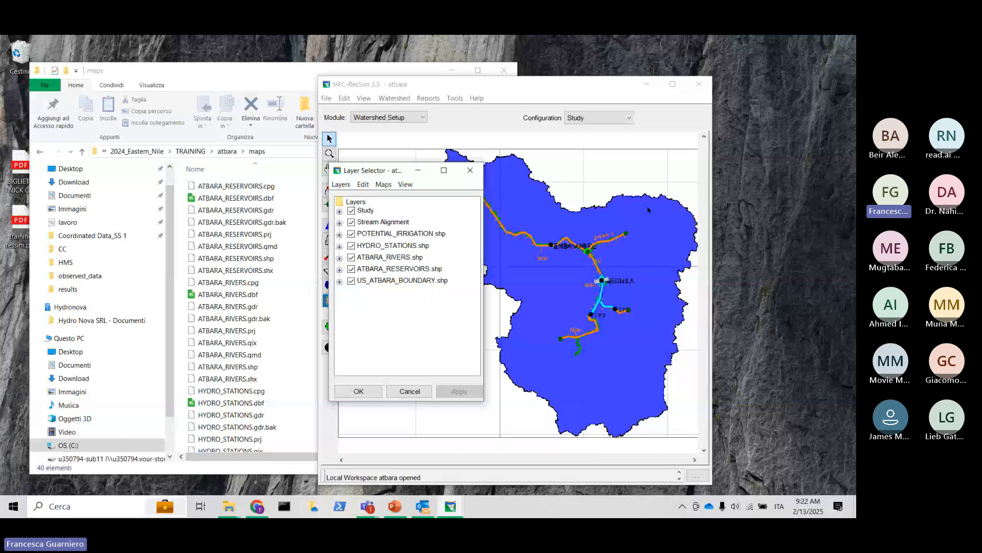
Inspect the label settings in the polygon properties of the POTENTIAL_IRRIGATION.shp layer.
double_click(387, 234)
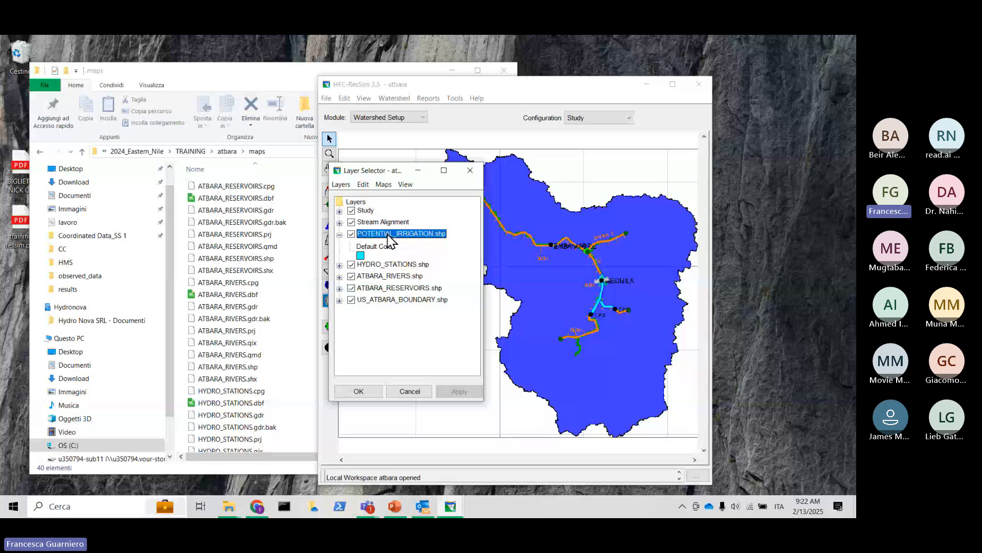
double_click(381, 246)
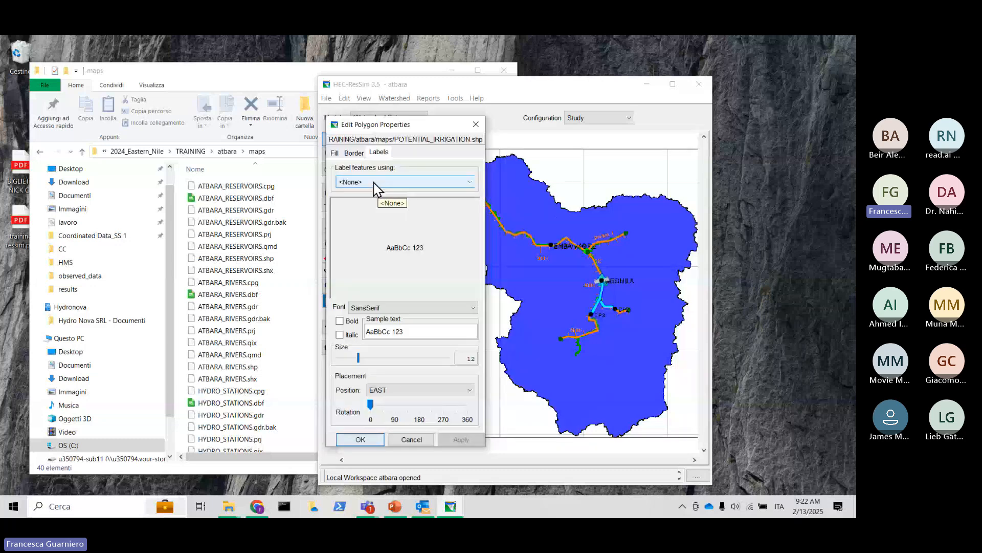
drag(432, 126, 267, 132)
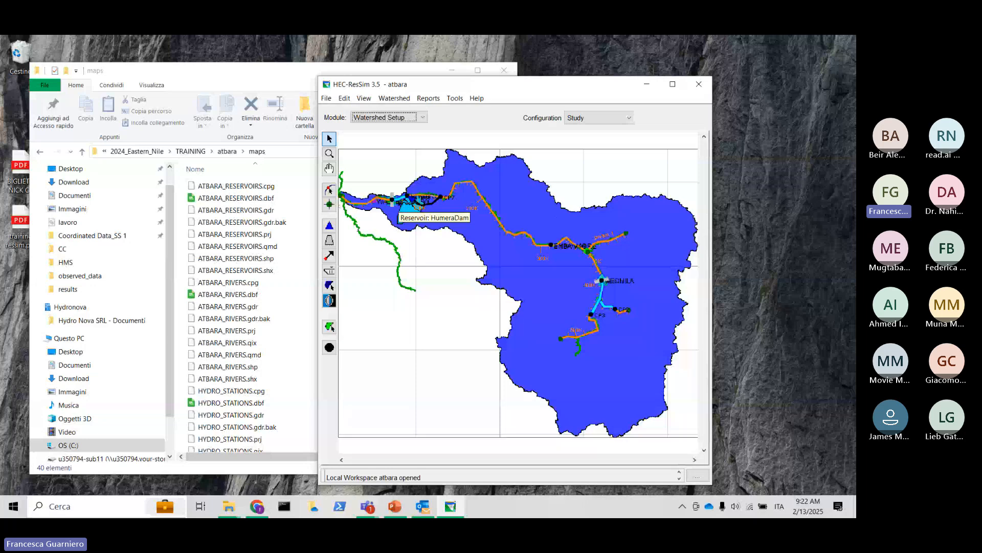
Try drawing a five-point stream alignment across the middle of the watershed, then cancel its creation.
click(330, 190)
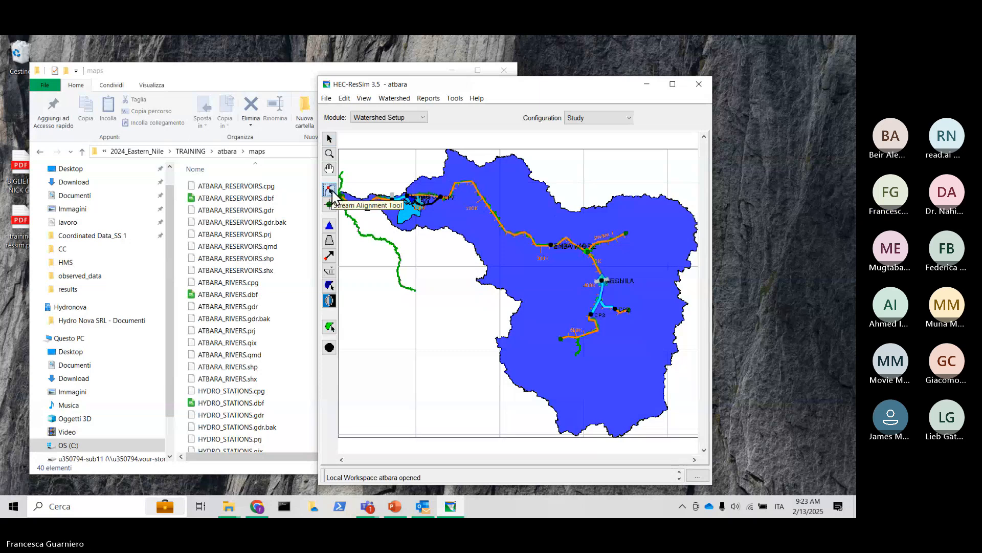
click(533, 331)
click(540, 308)
click(522, 275)
click(504, 251)
double_click(458, 221)
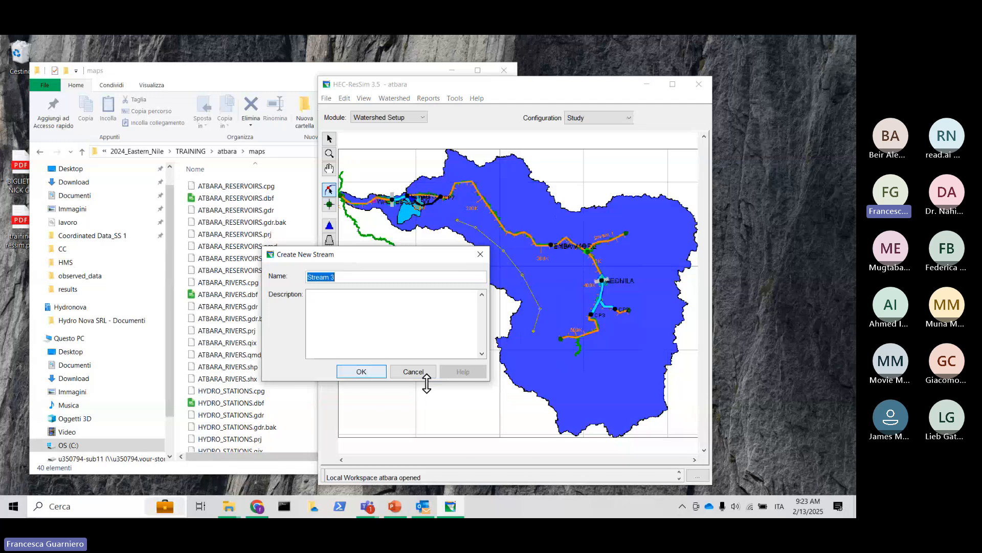
click(417, 372)
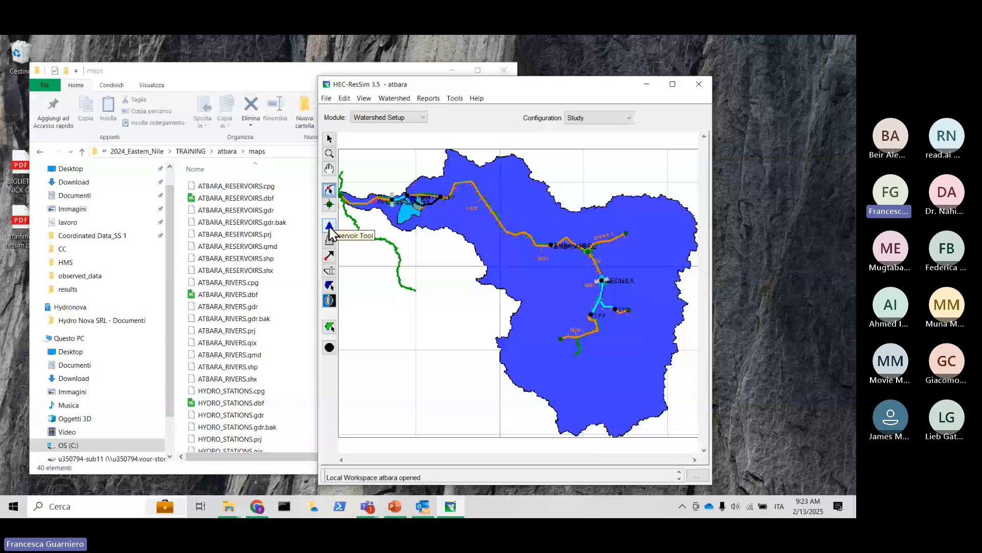
Review the TekezeDam reservoir's properties, including its year in service, with the Reservoir Tool.
click(329, 226)
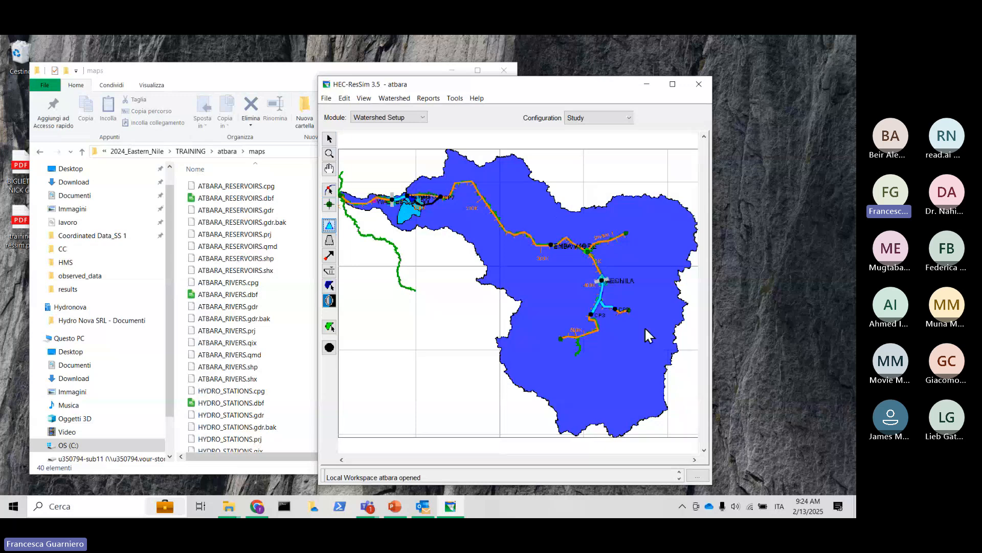
right_click(603, 300)
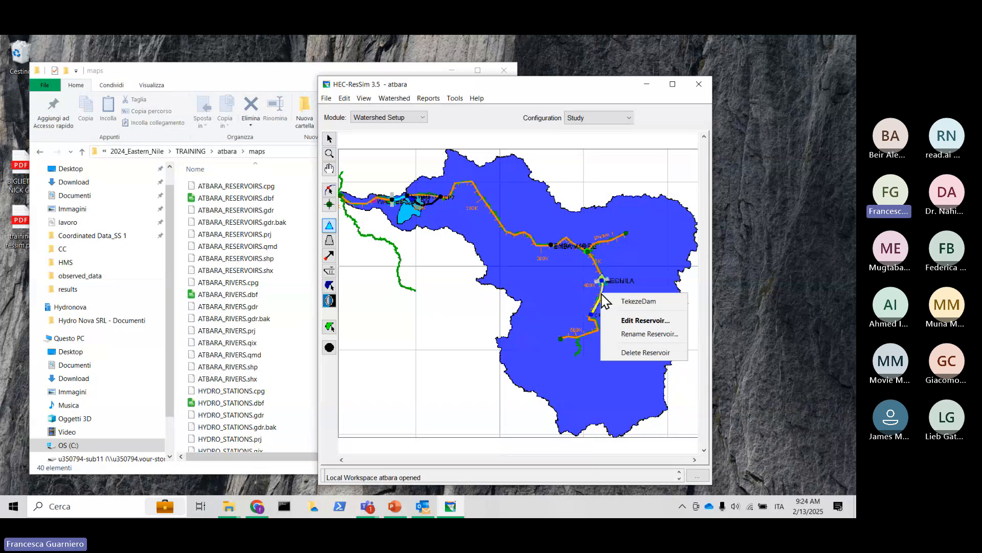
click(645, 320)
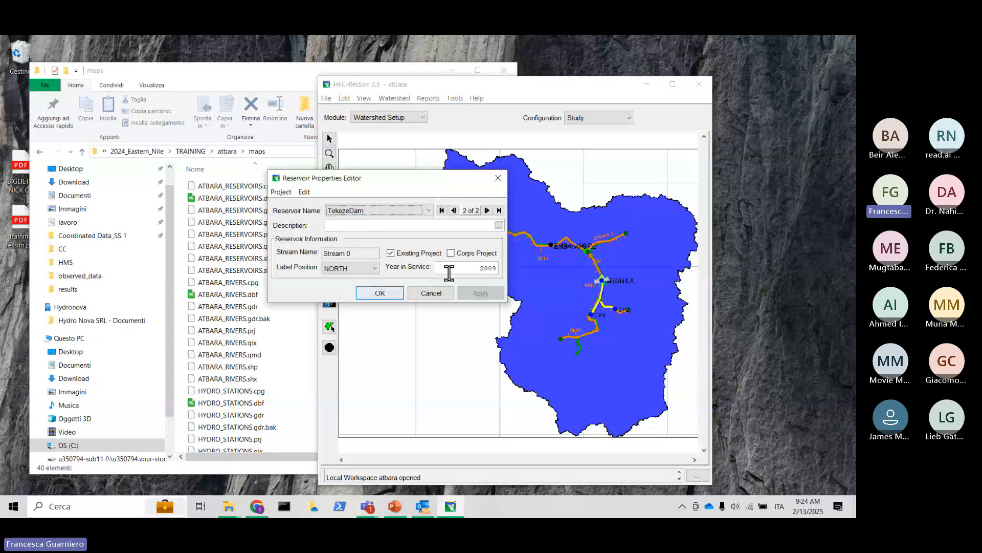
double_click(495, 267)
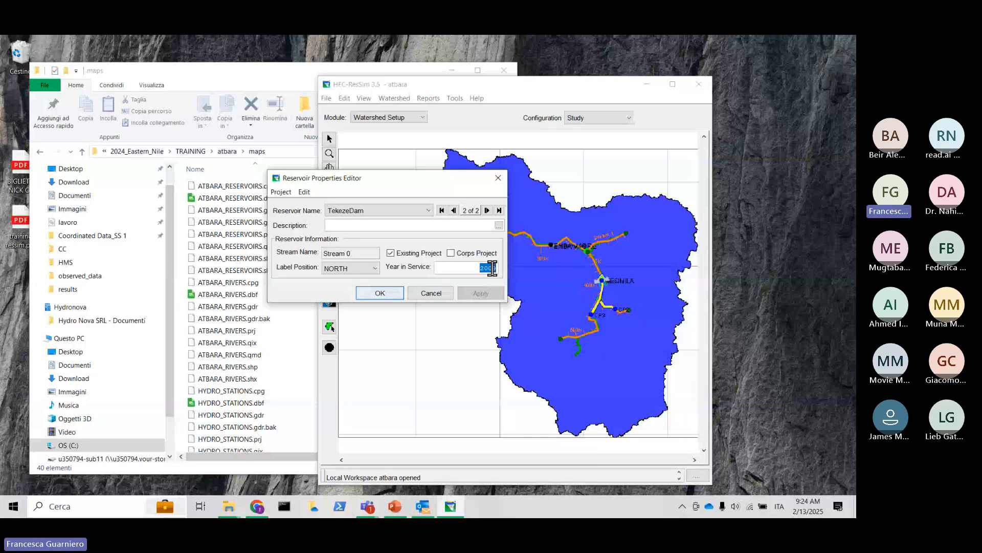
click(380, 292)
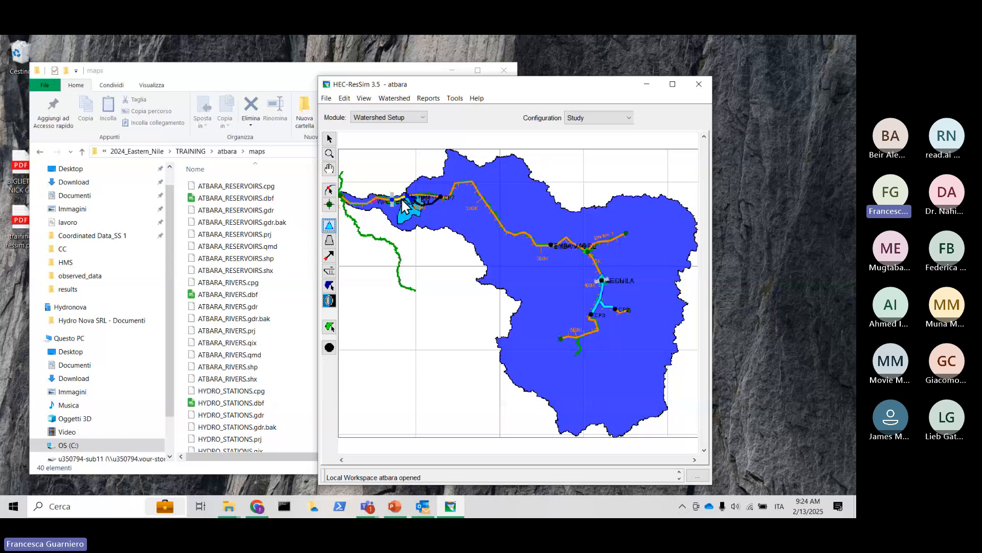
Leave the Existing Project option cleared in the HumeraDam reservoir's properties and accept the settings.
right_click(404, 206)
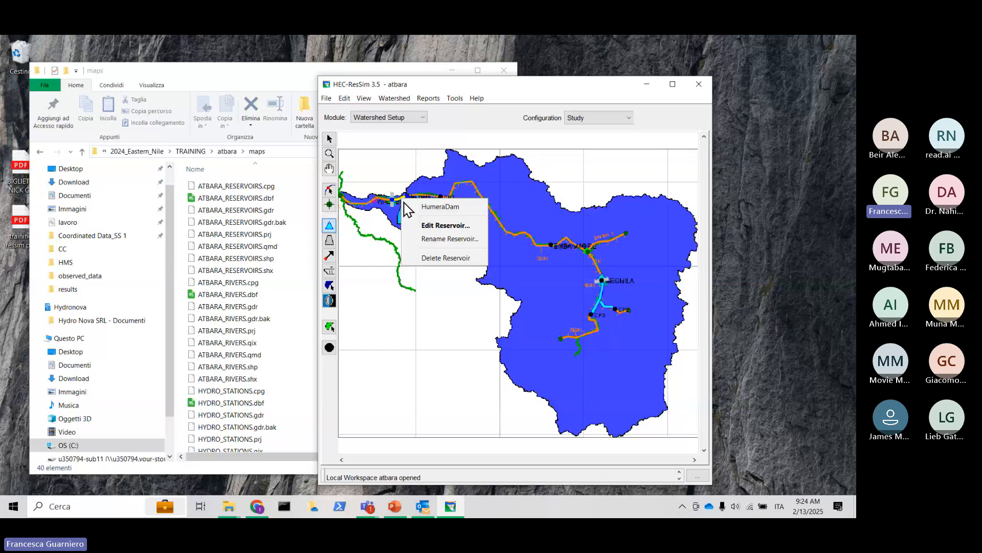
click(391, 253)
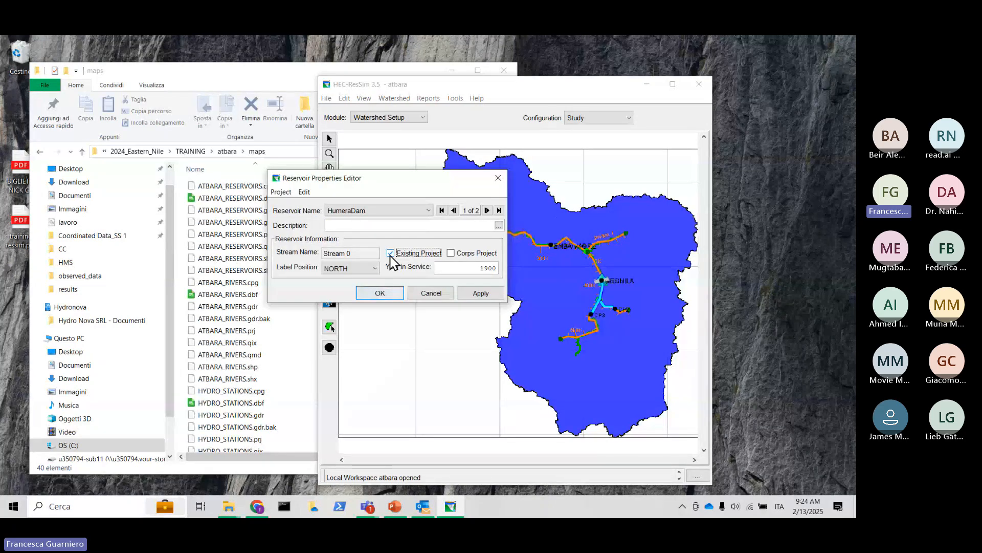
click(391, 254)
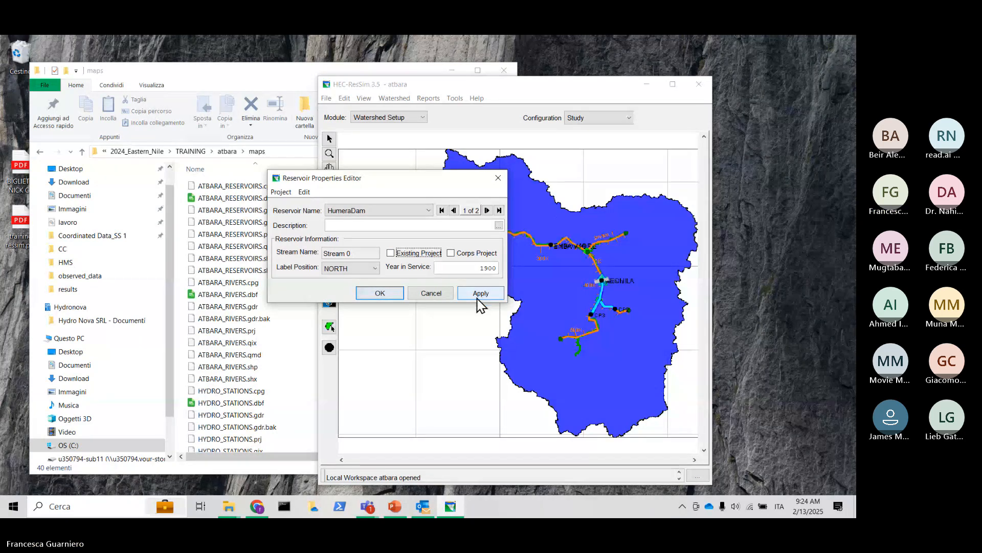
click(391, 294)
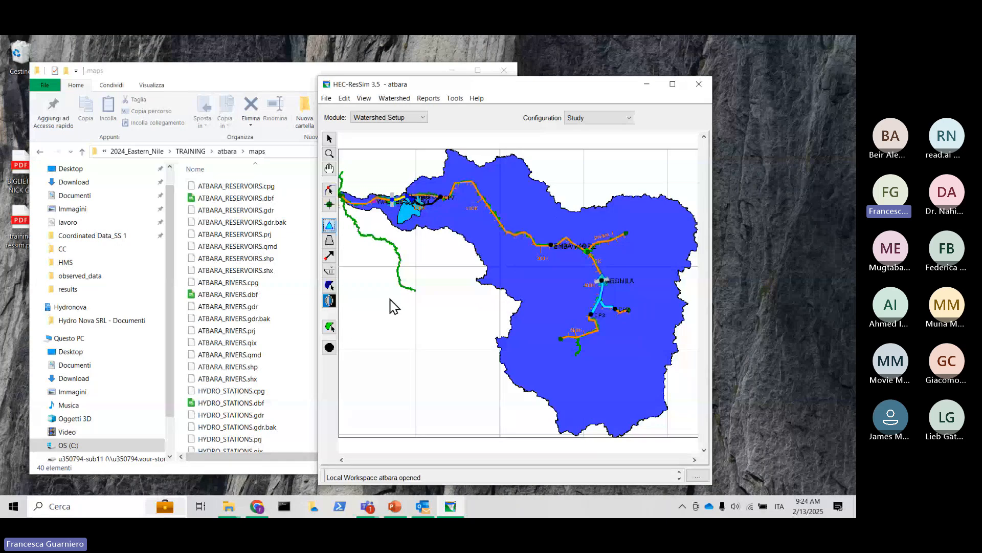
Review the HumeraIrrigation diversion's properties, including its upstream and downstream points, with the Diversion Tool.
click(329, 254)
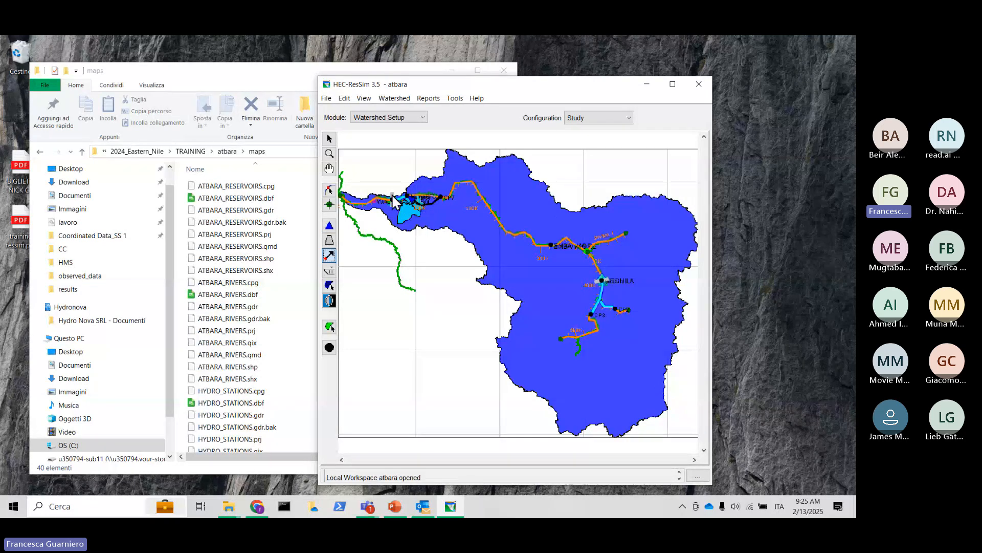
right_click(435, 204)
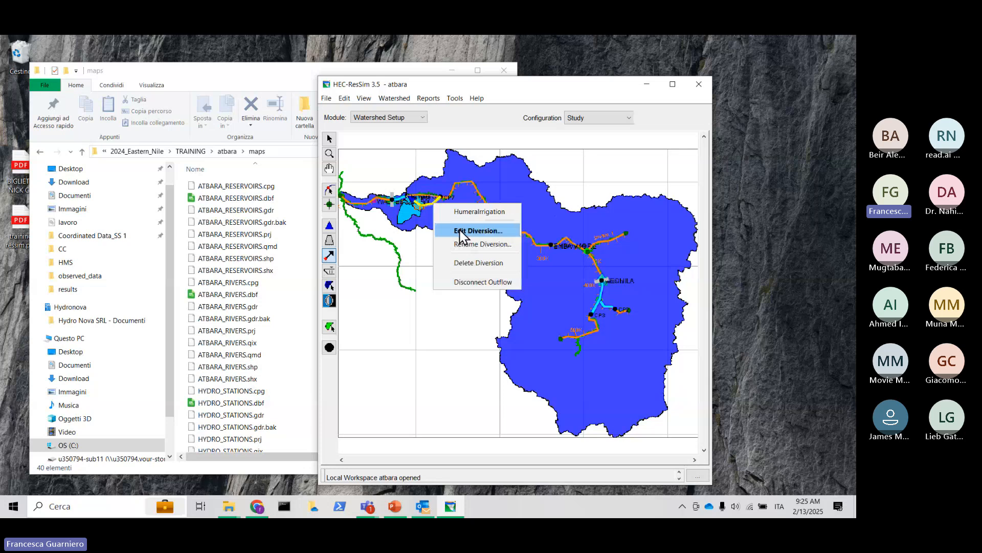
click(462, 231)
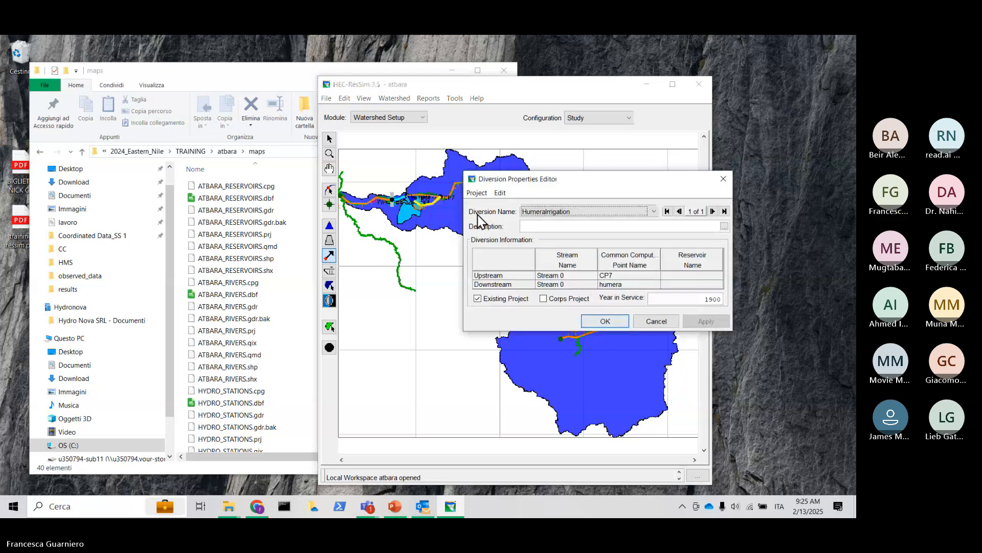
click(605, 321)
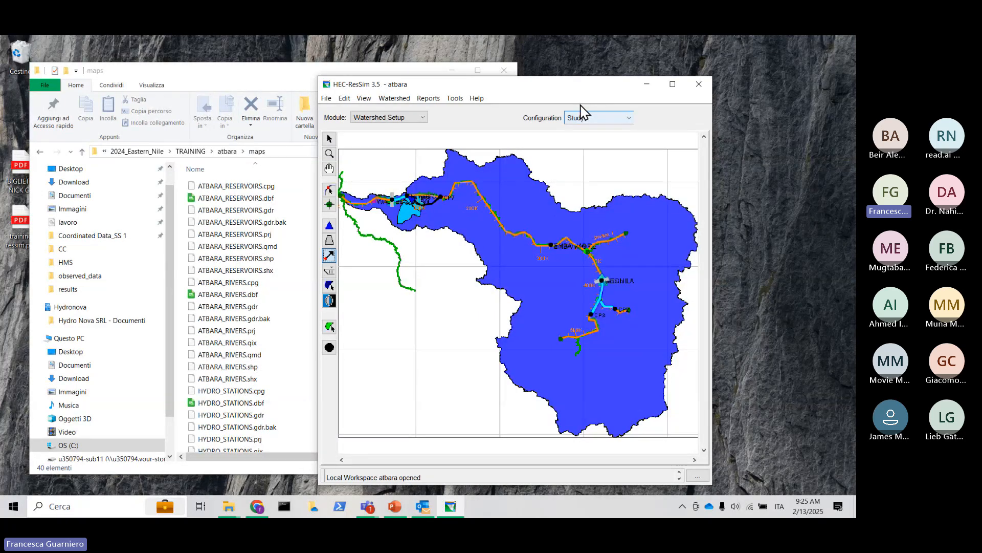
Enlarge the map window, open the Configuration Editor and inspect the new configuration form without creating one.
drag(317, 168, 222, 156)
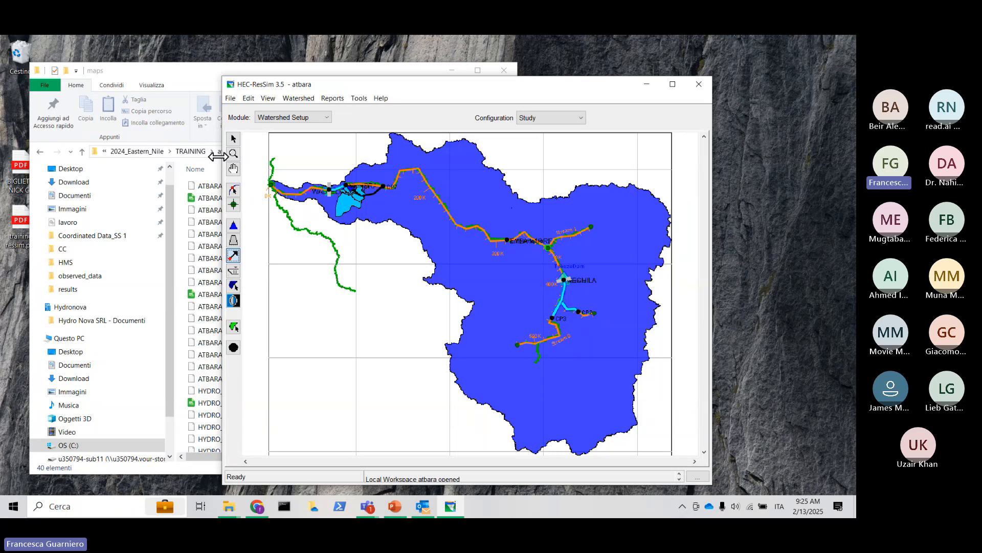
drag(415, 88, 416, 80)
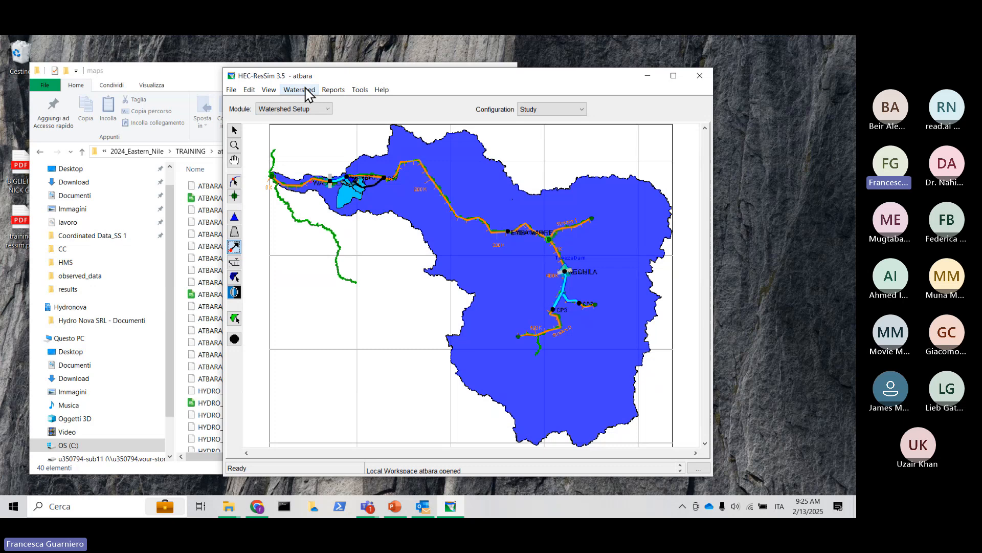
click(306, 90)
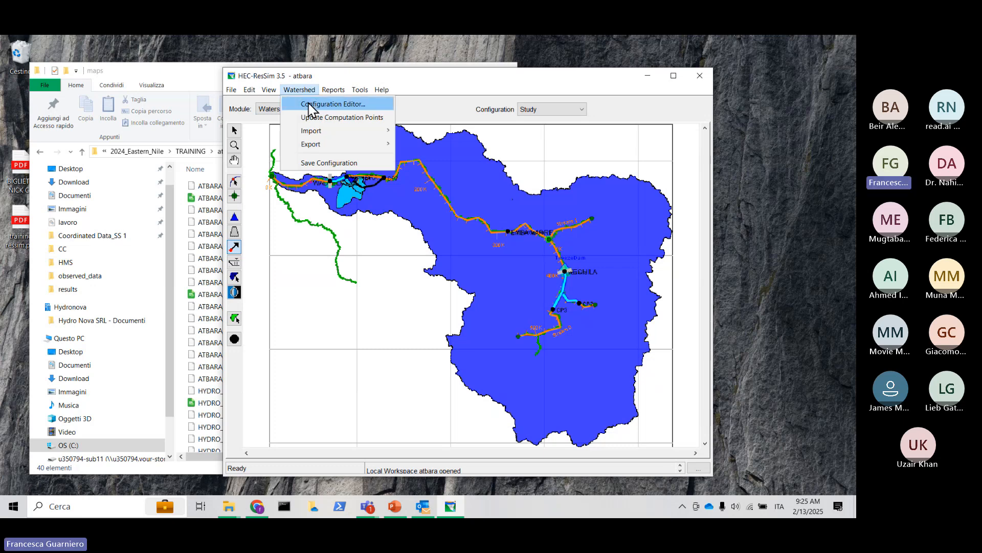
click(310, 104)
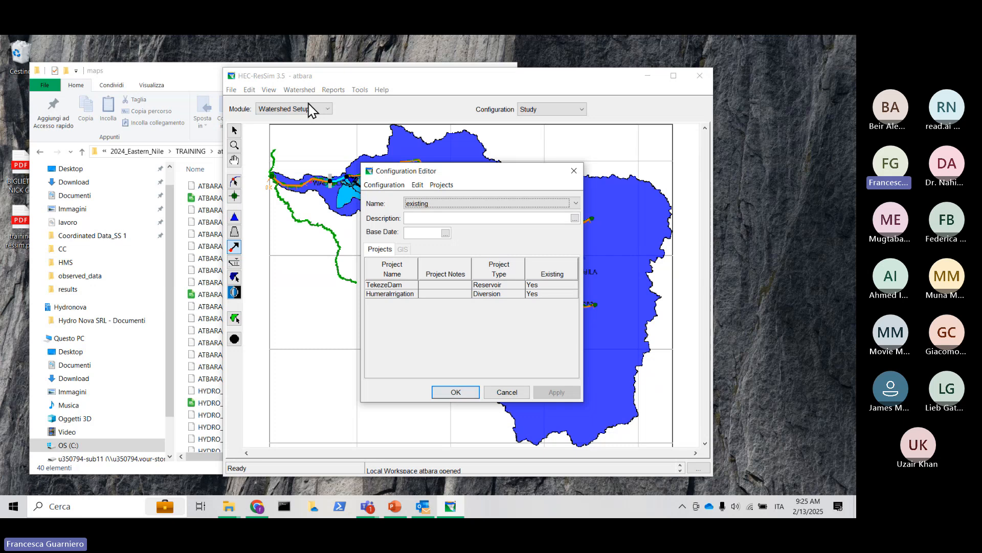
click(384, 186)
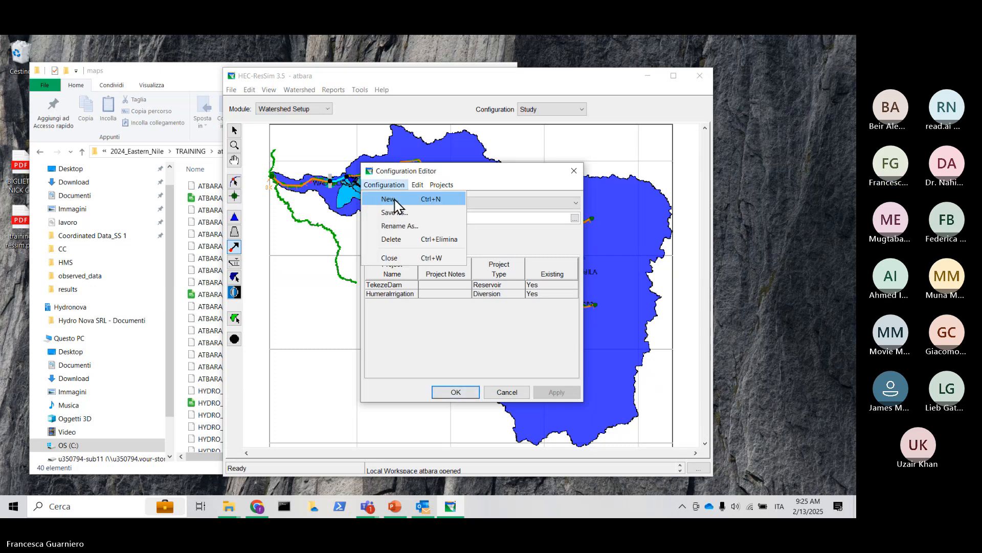
click(393, 203)
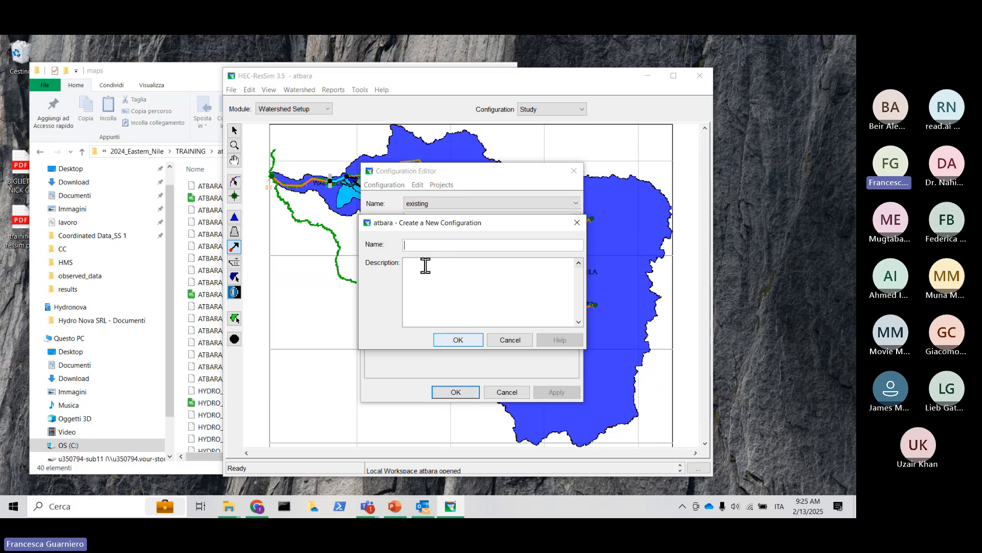
click(577, 223)
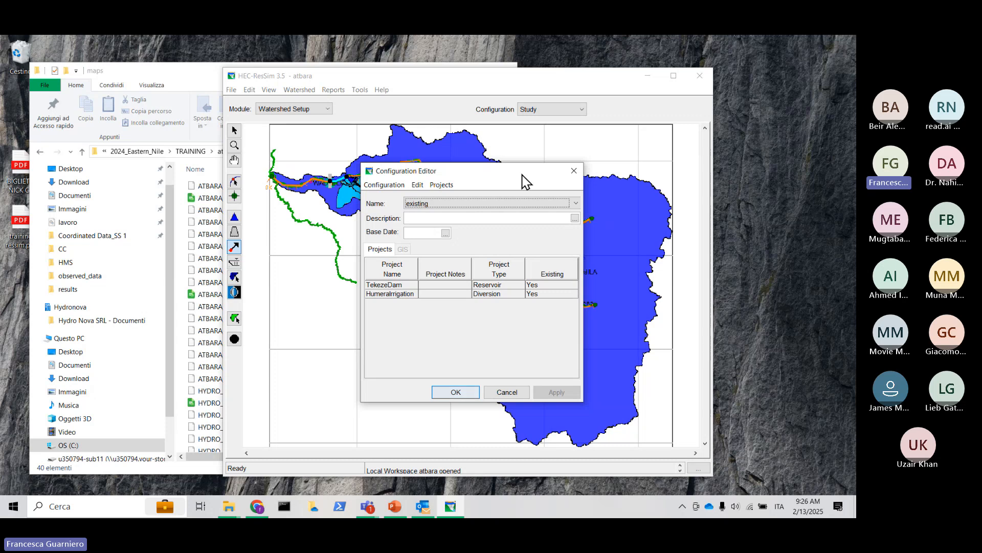
Review the list of available and included projects for the existing configuration and accept it.
drag(523, 175, 299, 173)
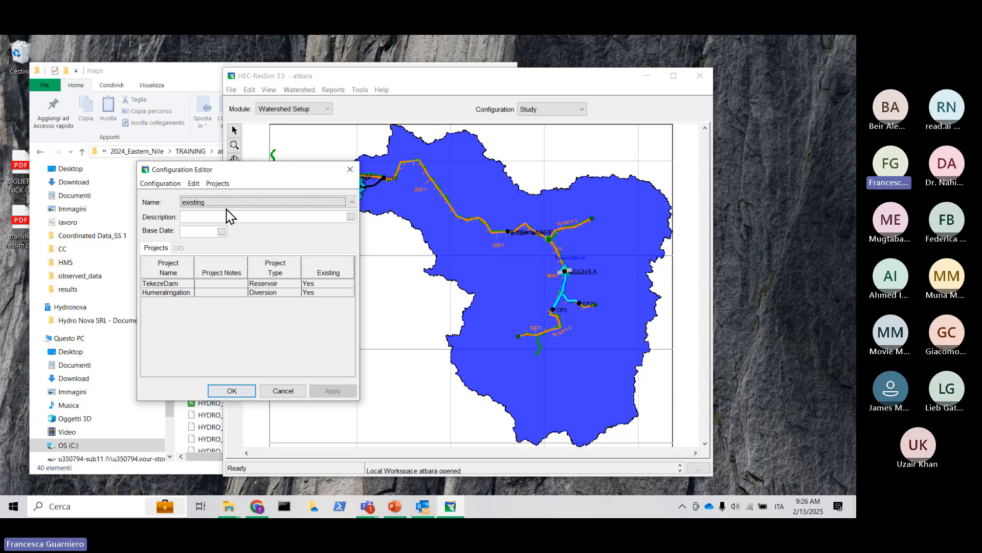
click(218, 184)
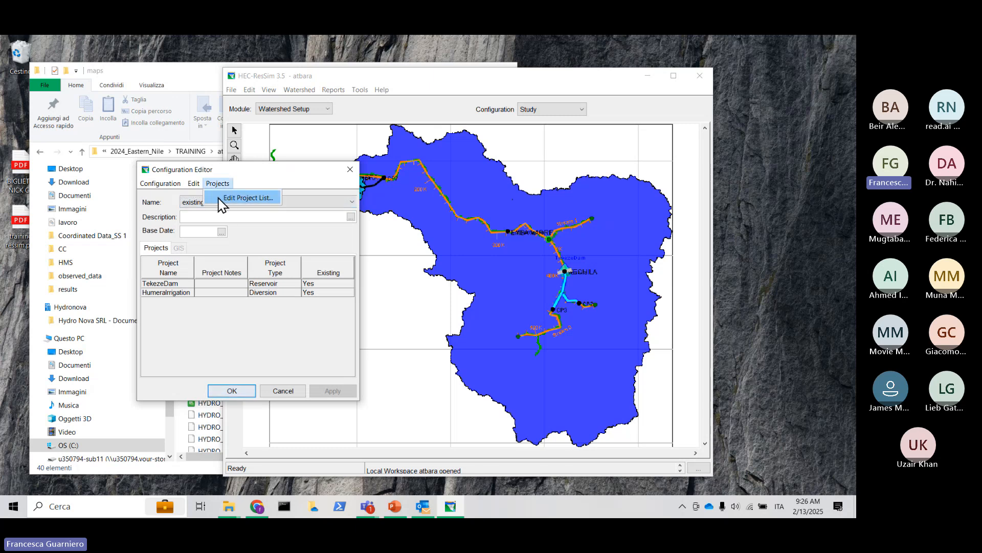
click(222, 198)
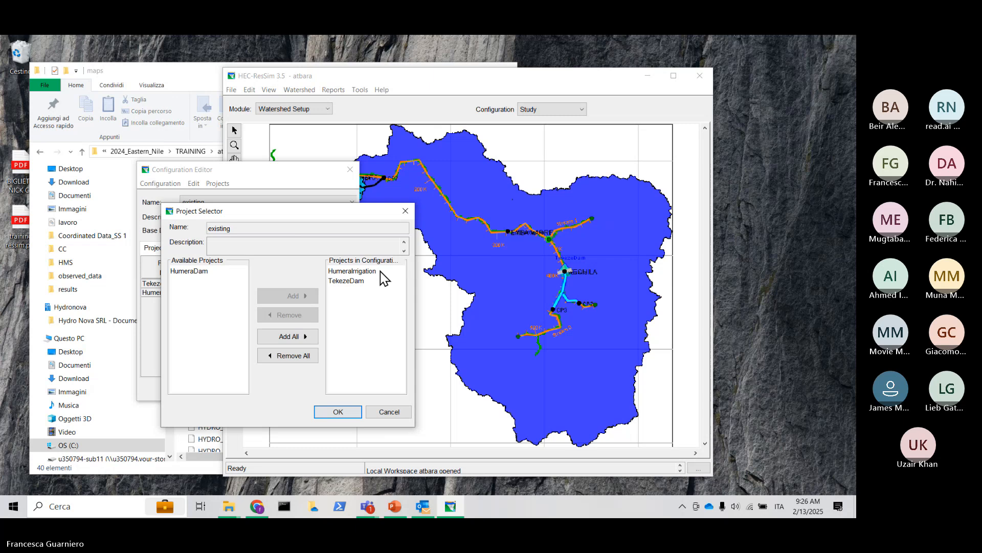
click(338, 413)
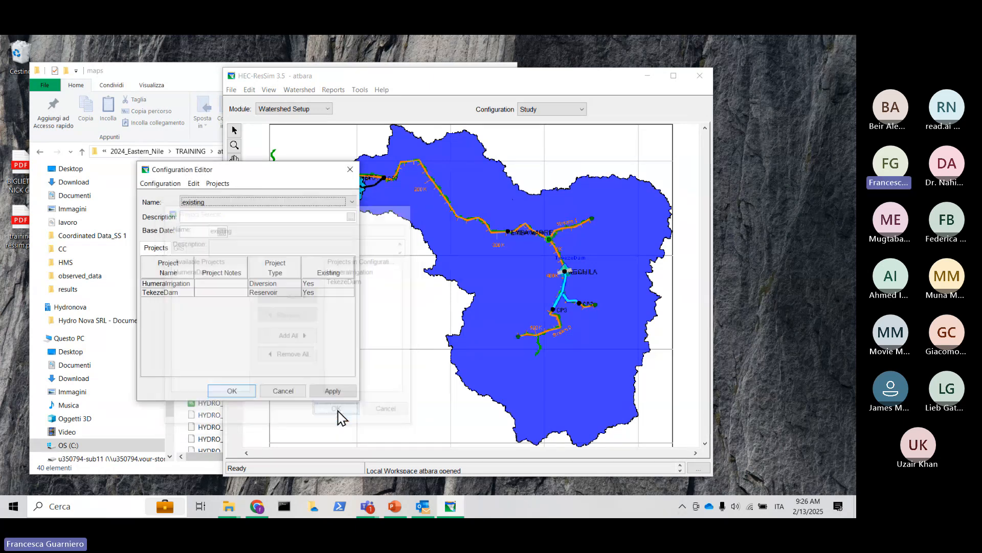
Switch to the future configuration, saving pending changes, and apply its project list with HumeraDam and TekezeDam.
click(233, 205)
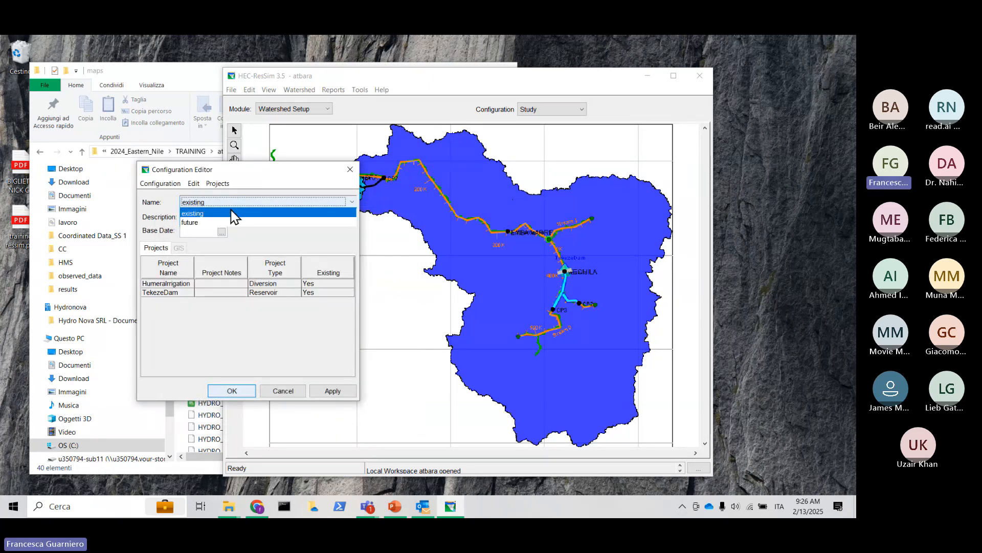
click(229, 222)
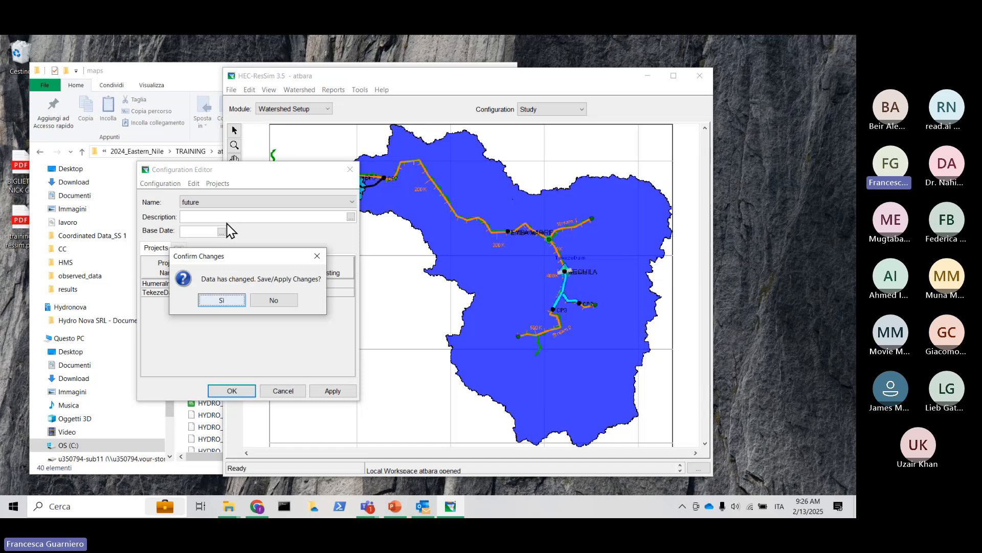
click(222, 300)
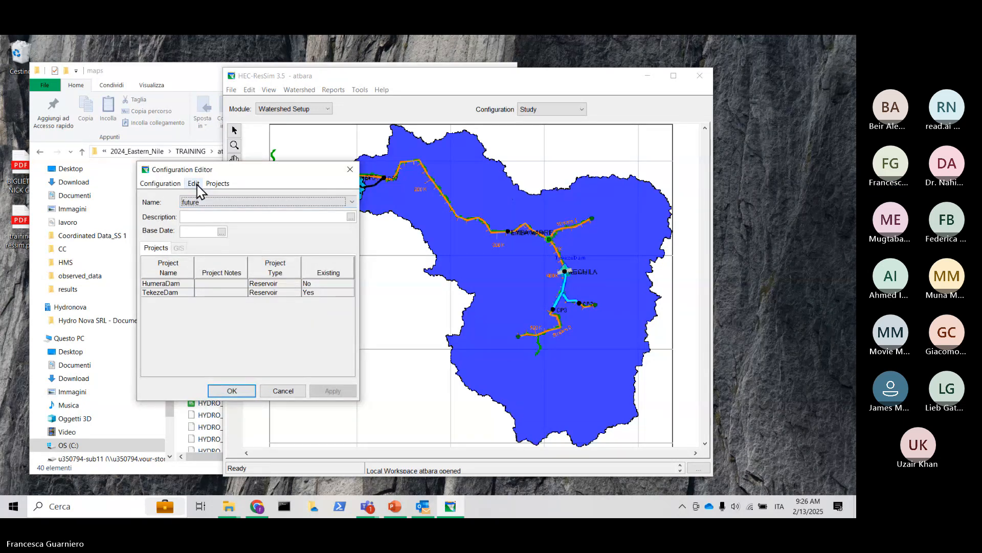
click(218, 184)
click(219, 198)
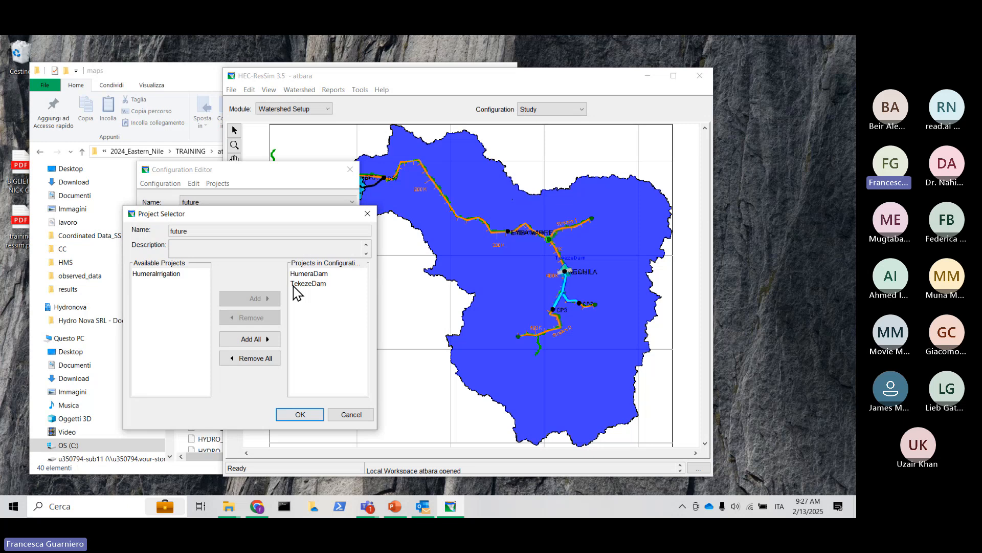
click(299, 417)
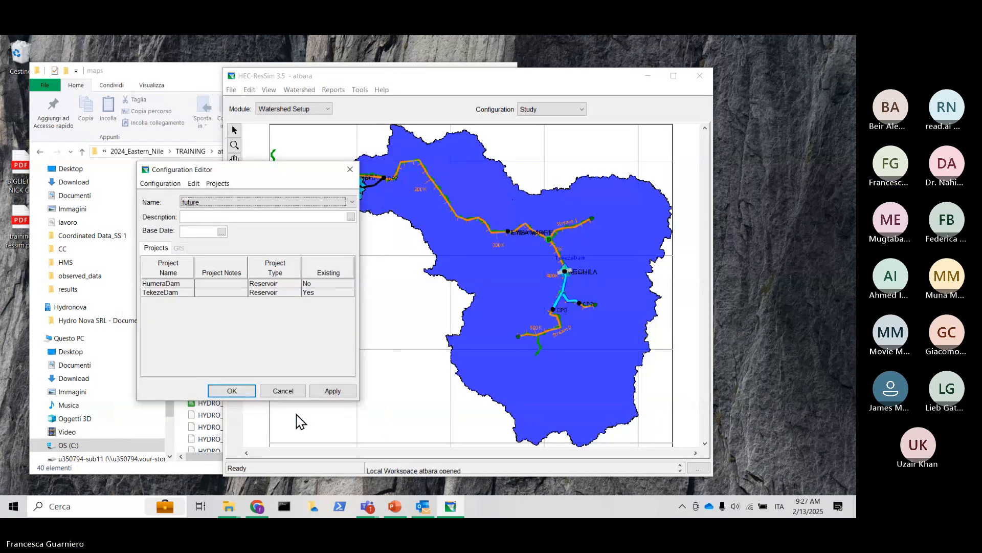
click(333, 391)
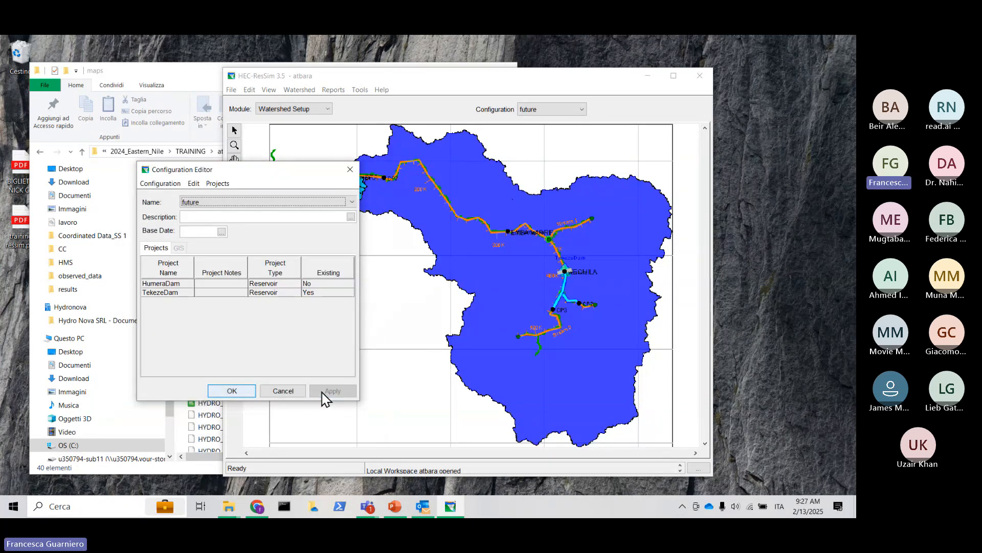
click(233, 391)
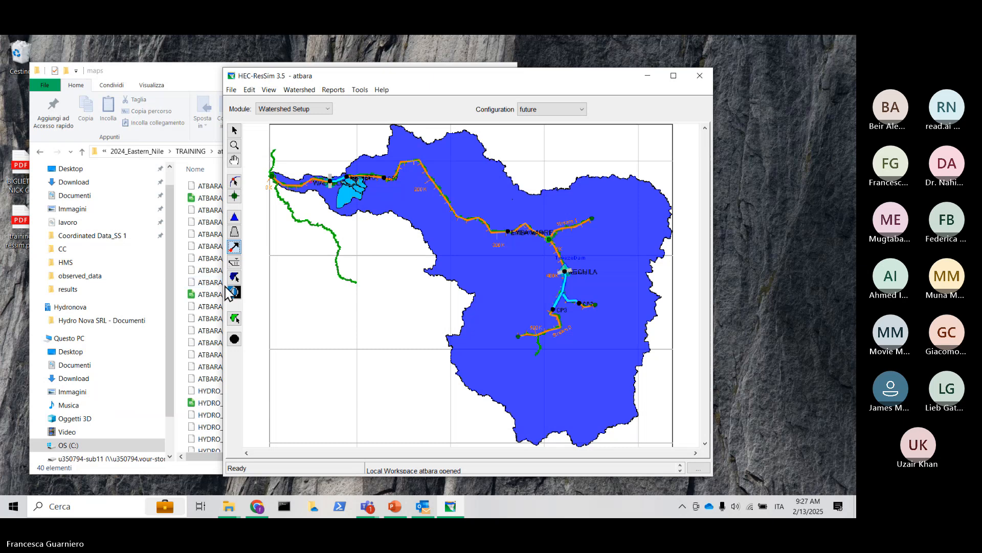
Enlarge the HEC-ResSim window further and save the atbara watershed.
drag(224, 283, 185, 283)
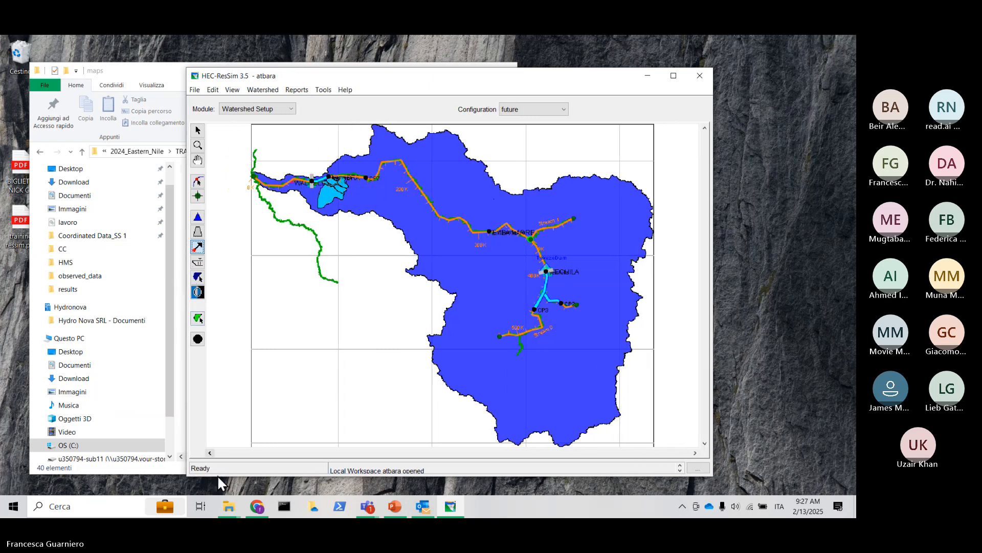
drag(217, 476, 217, 487)
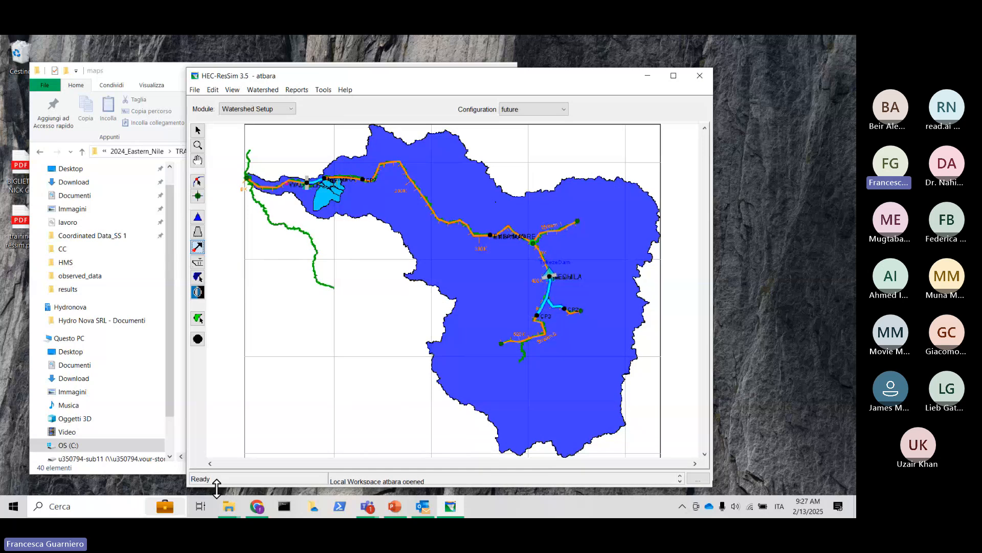
drag(342, 67, 342, 54)
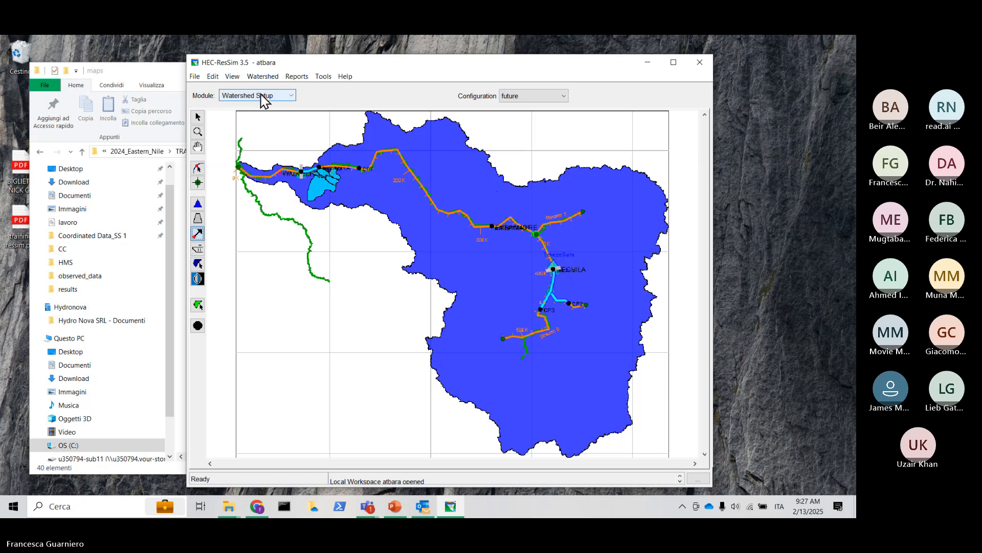
click(194, 76)
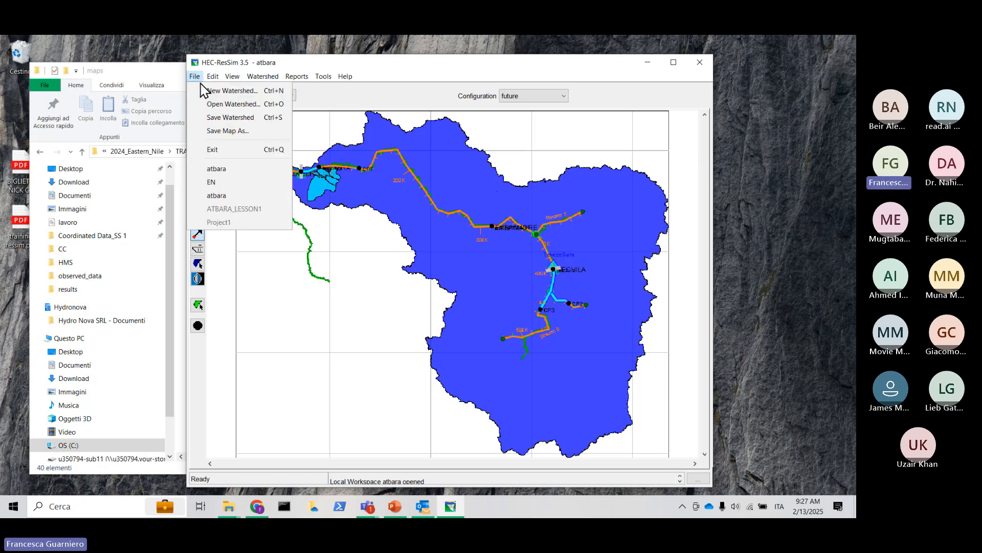
click(220, 119)
Switch to the Reservoir Network module and open the reservoir network named existing.
click(280, 97)
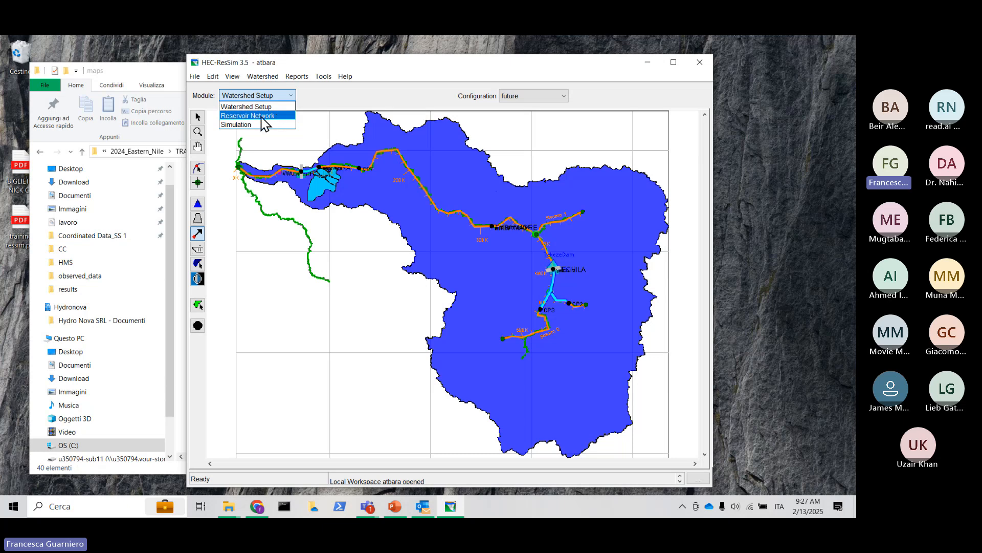
click(255, 117)
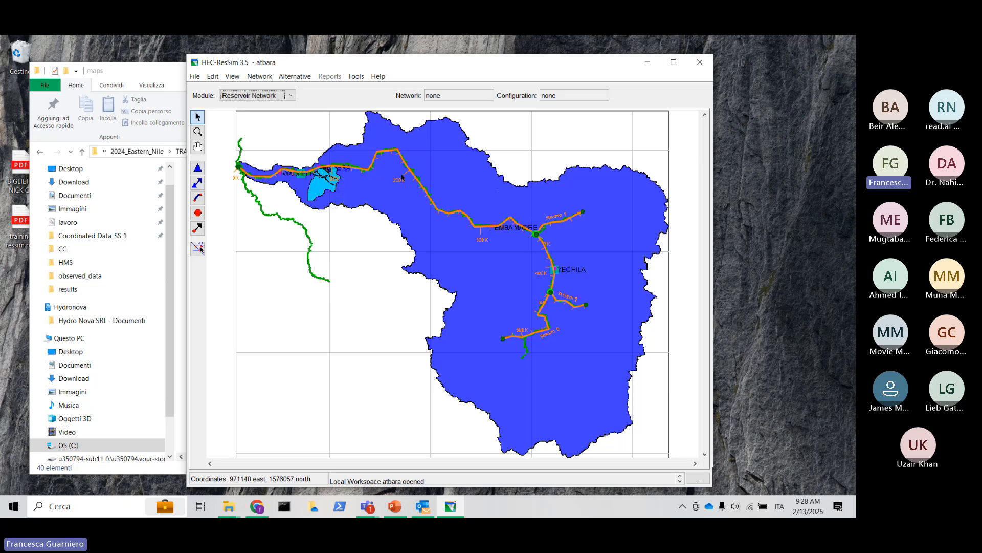
click(261, 77)
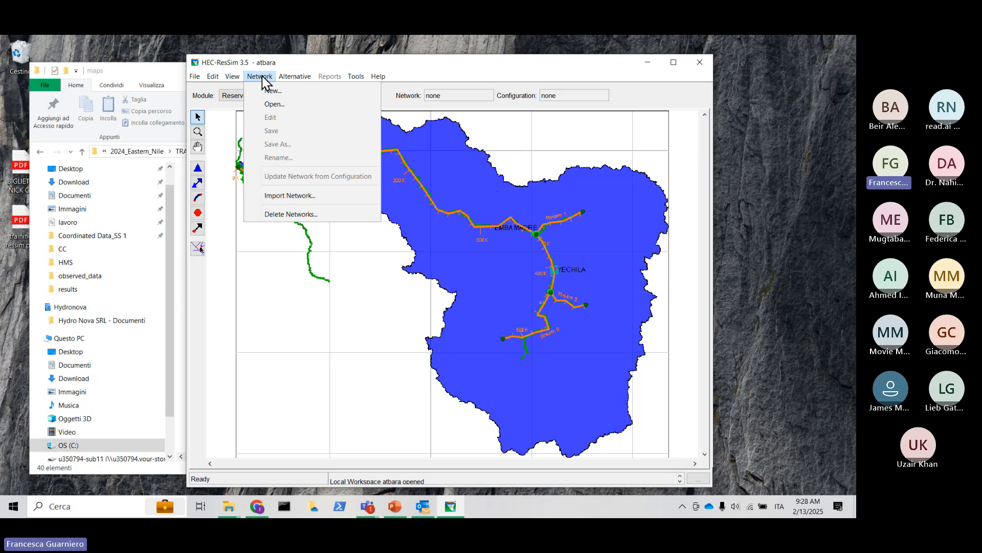
click(269, 104)
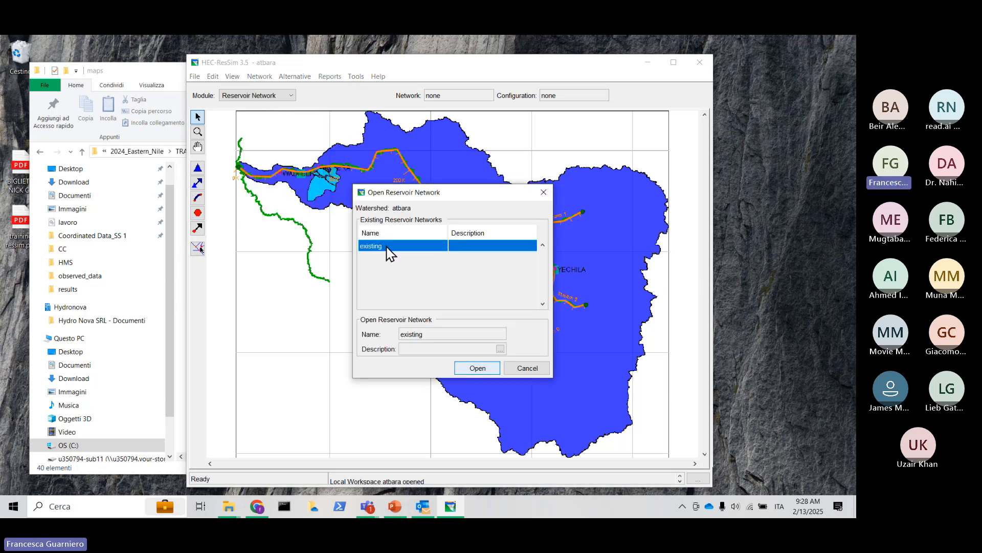
click(477, 367)
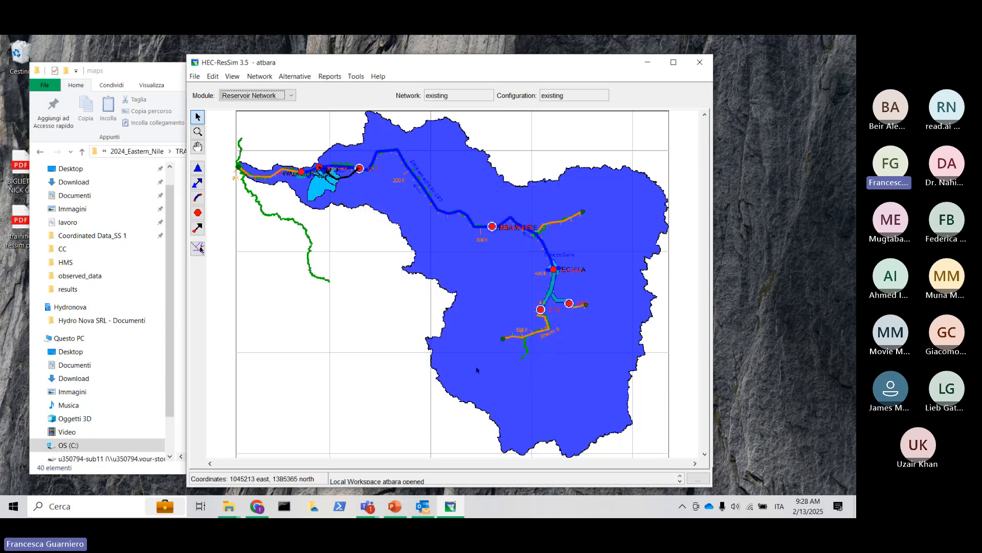
Review the name, description and configuration options for a new reservoir network, closing the form without creating one.
click(260, 77)
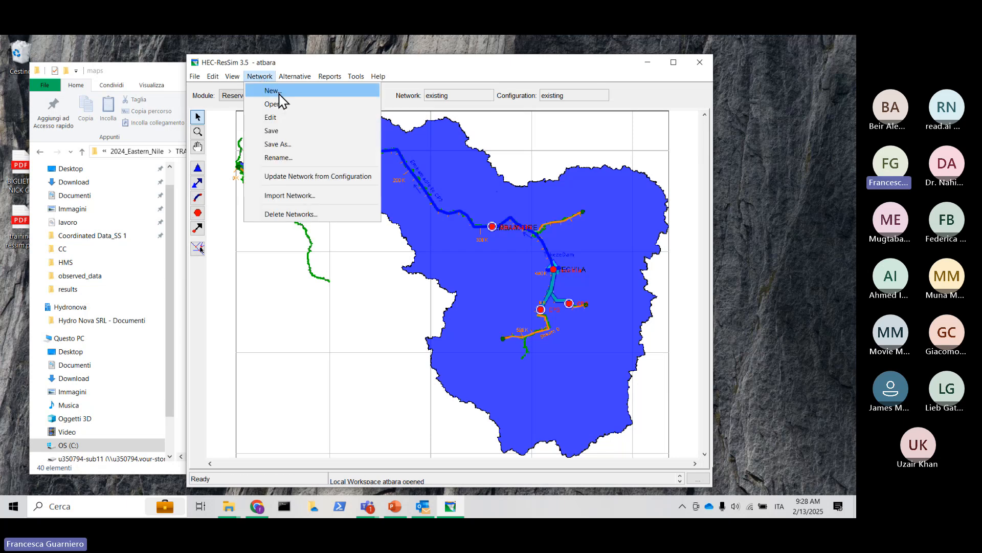
click(279, 101)
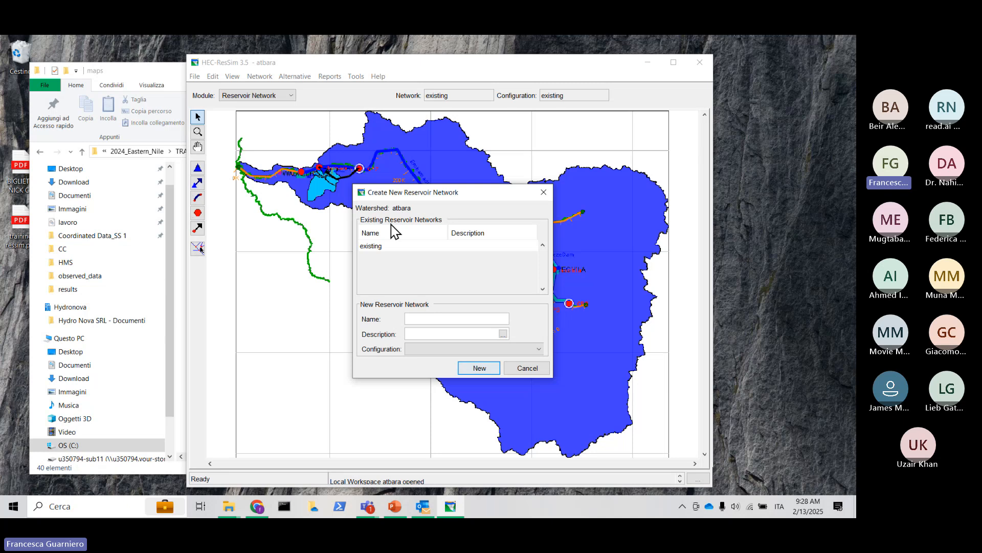
drag(441, 194, 418, 163)
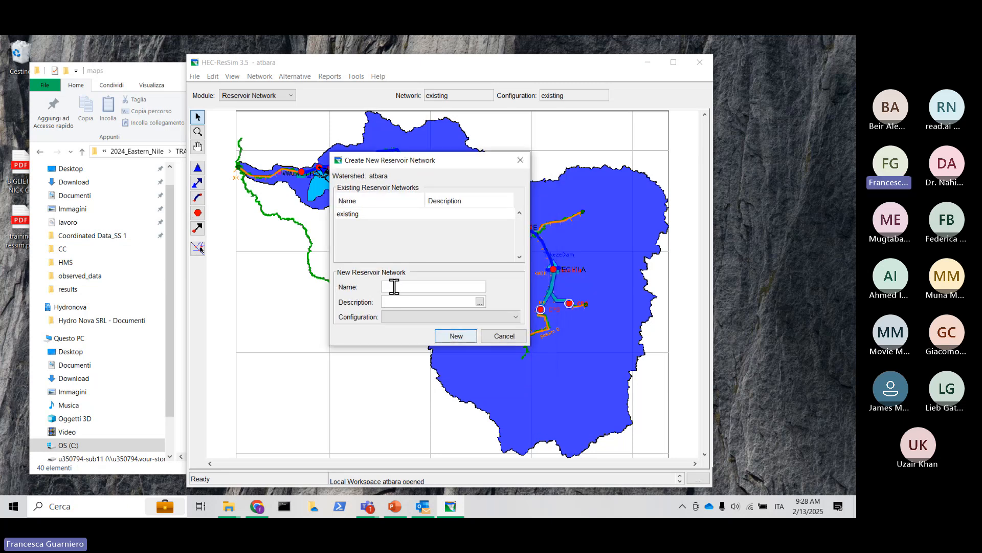
click(412, 318)
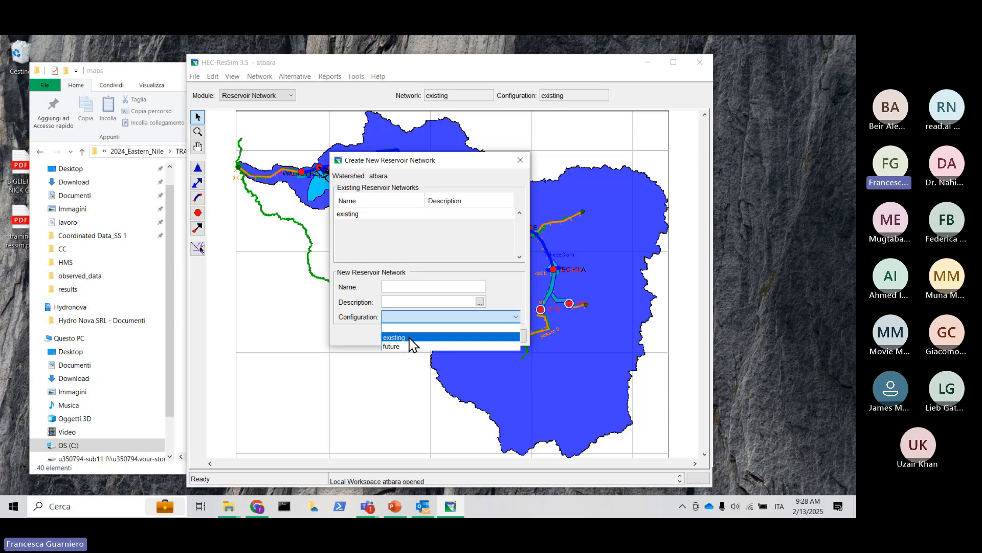
click(520, 160)
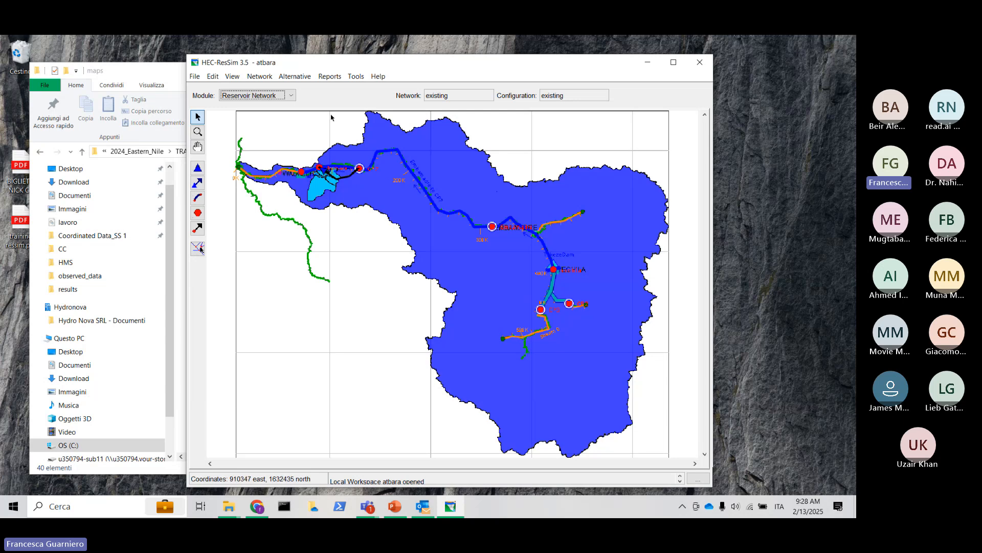
Change the fill color of the US_ATBARA_BOUNDARY.shp map layer to cyan and accept the layer settings.
click(233, 77)
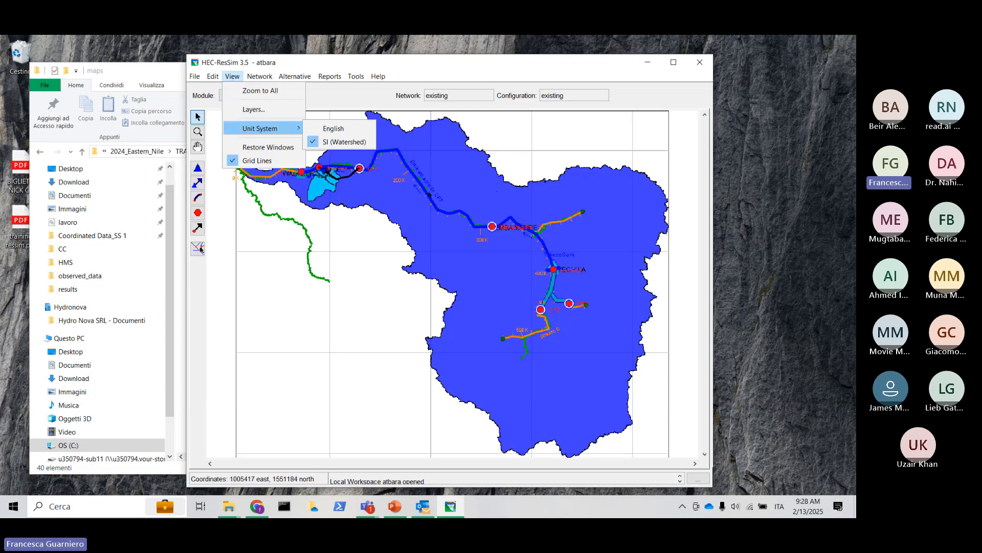
click(245, 109)
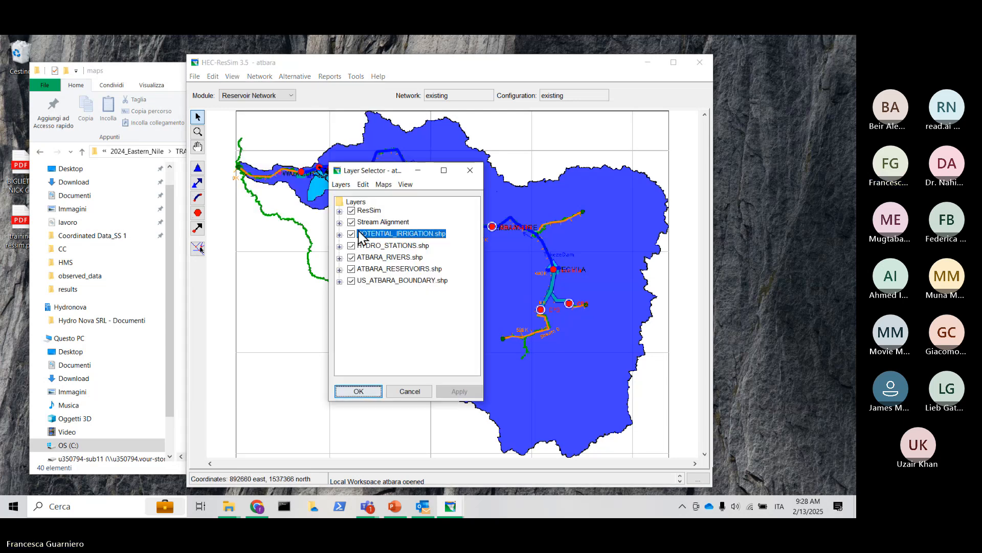
click(377, 281)
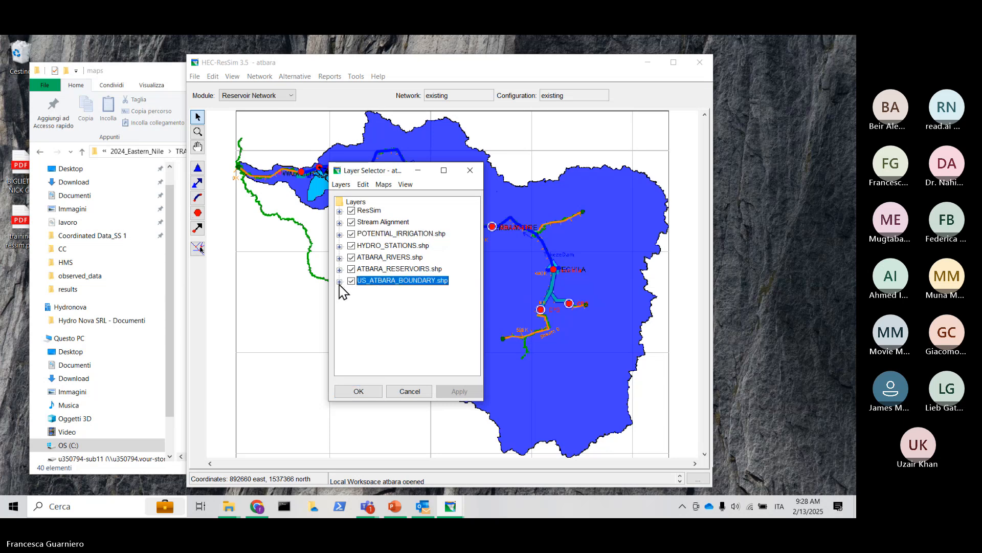
click(340, 283)
click(362, 304)
double_click(383, 281)
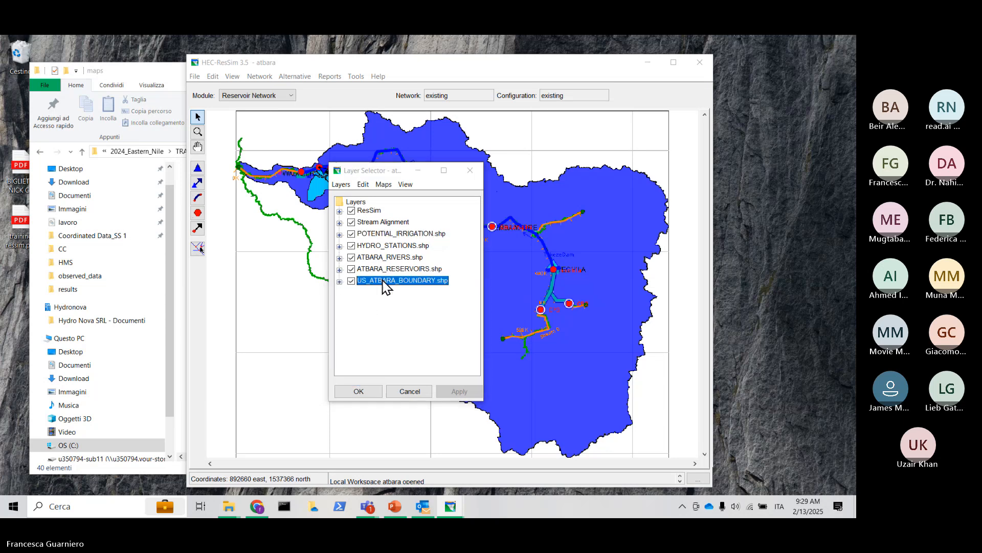
click(394, 215)
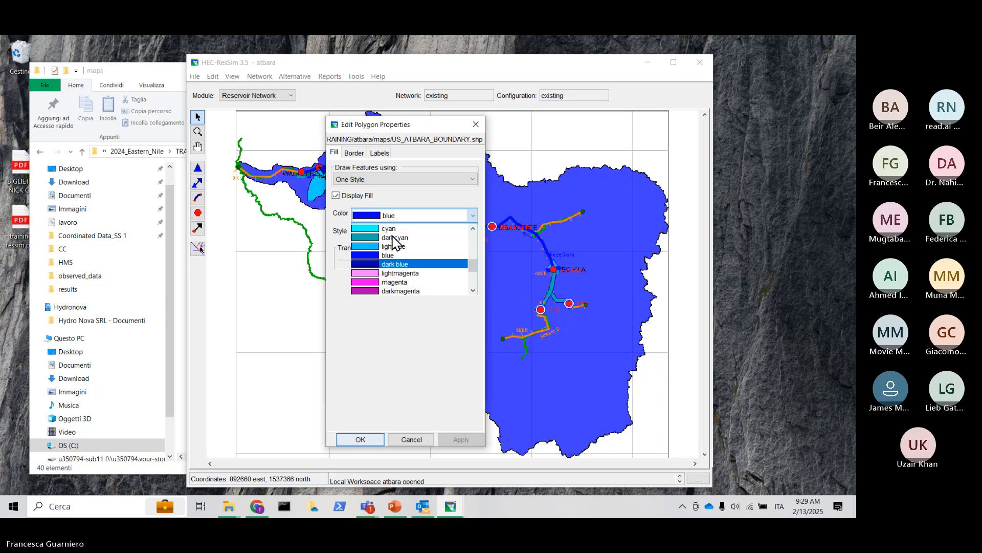
click(388, 229)
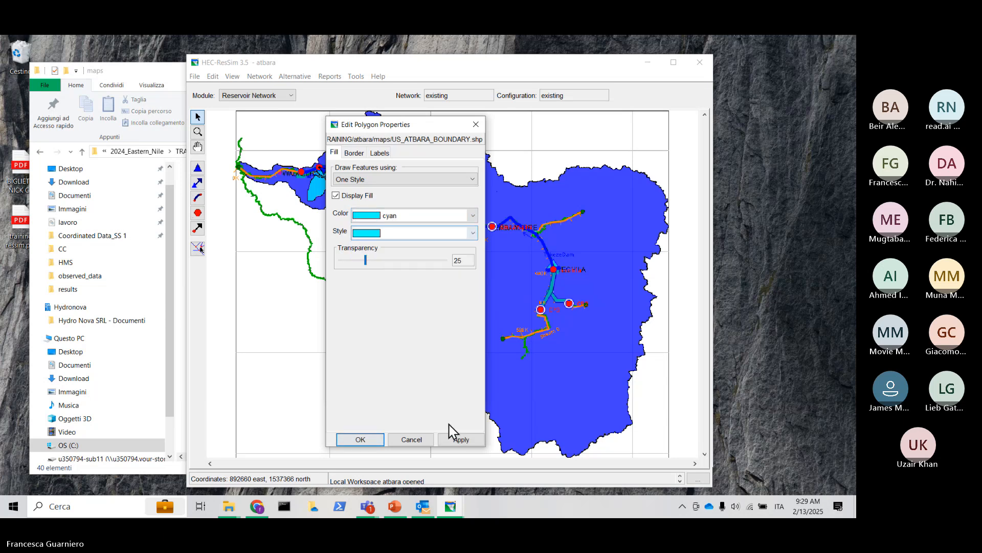
click(361, 439)
click(438, 392)
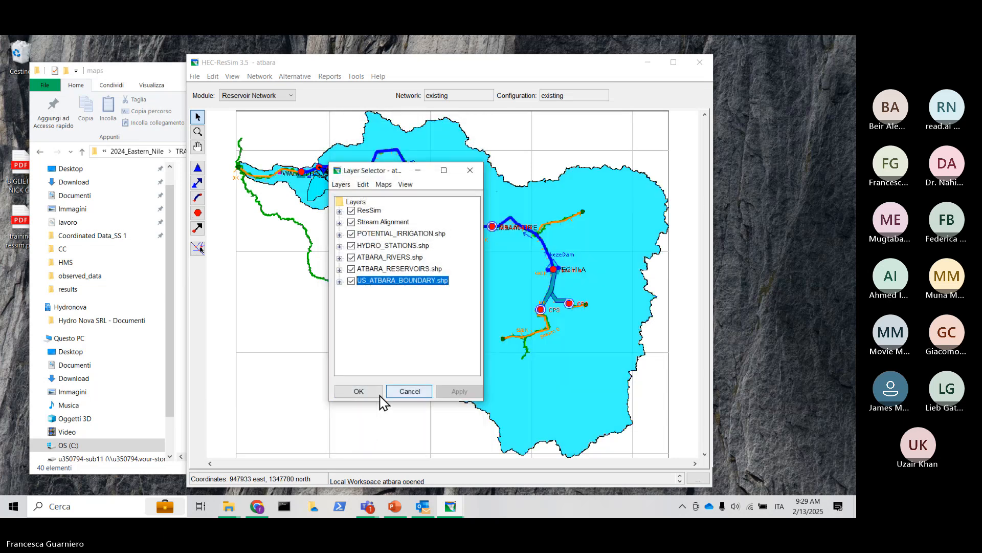
click(357, 391)
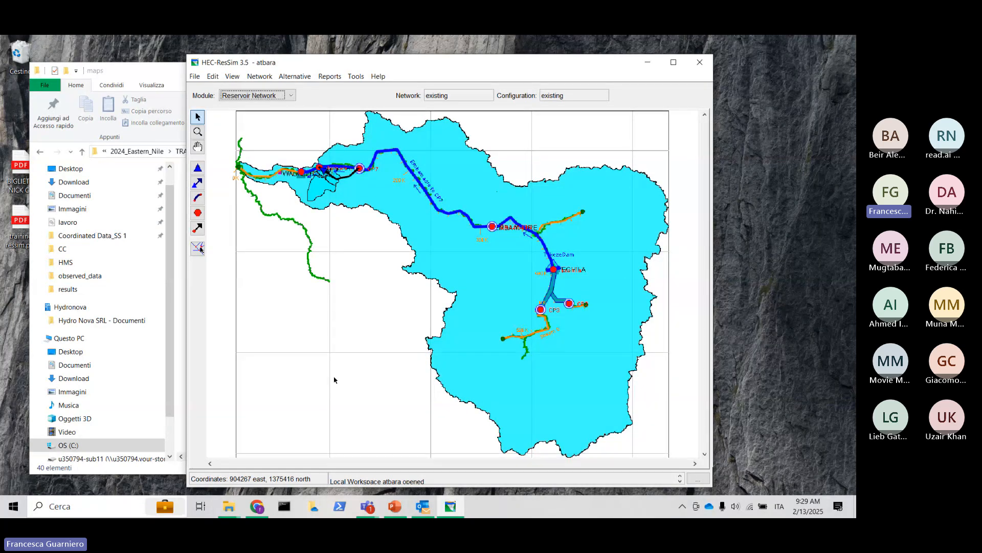
click(277, 96)
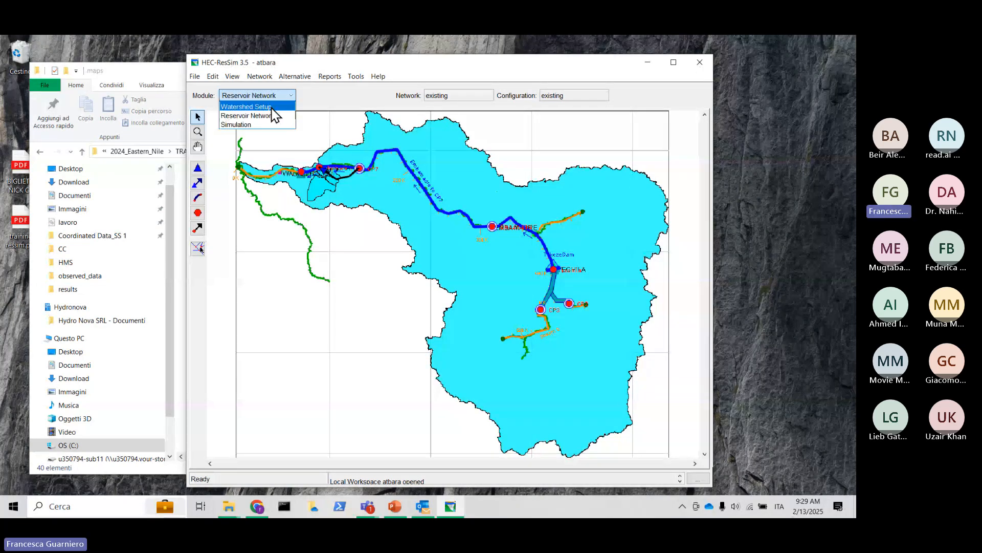
click(273, 289)
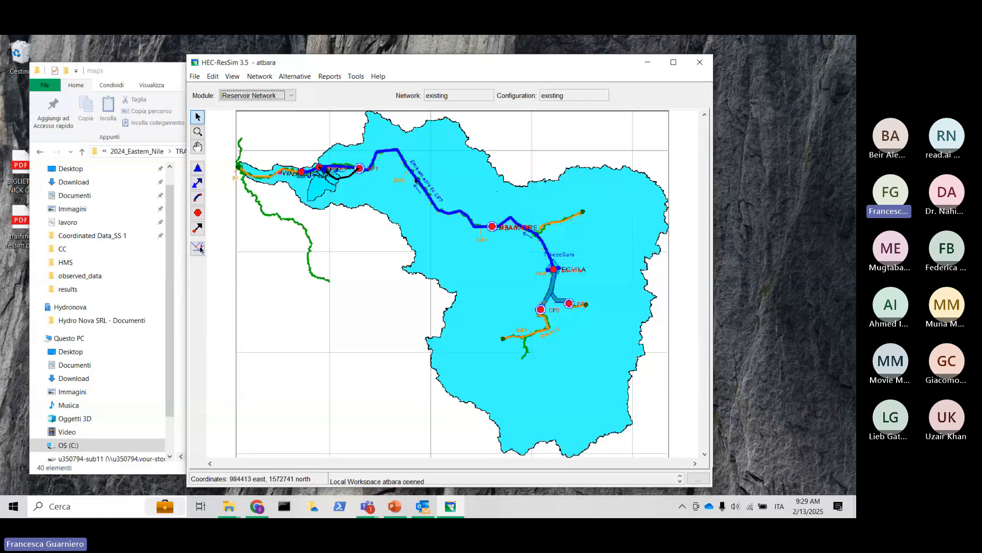
mouse_move(416, 179)
mouse_move(494, 229)
mouse_move(361, 171)
mouse_move(306, 175)
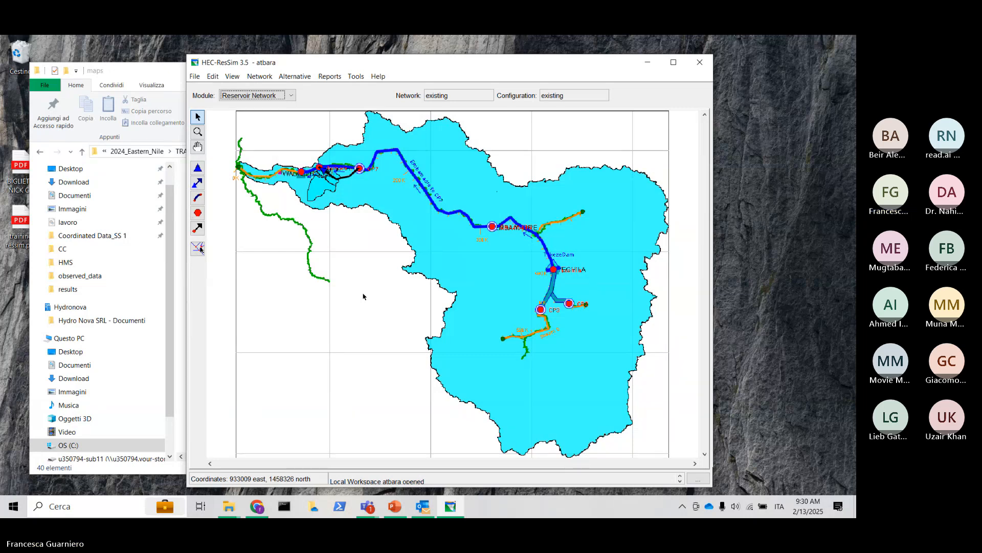
click(469, 110)
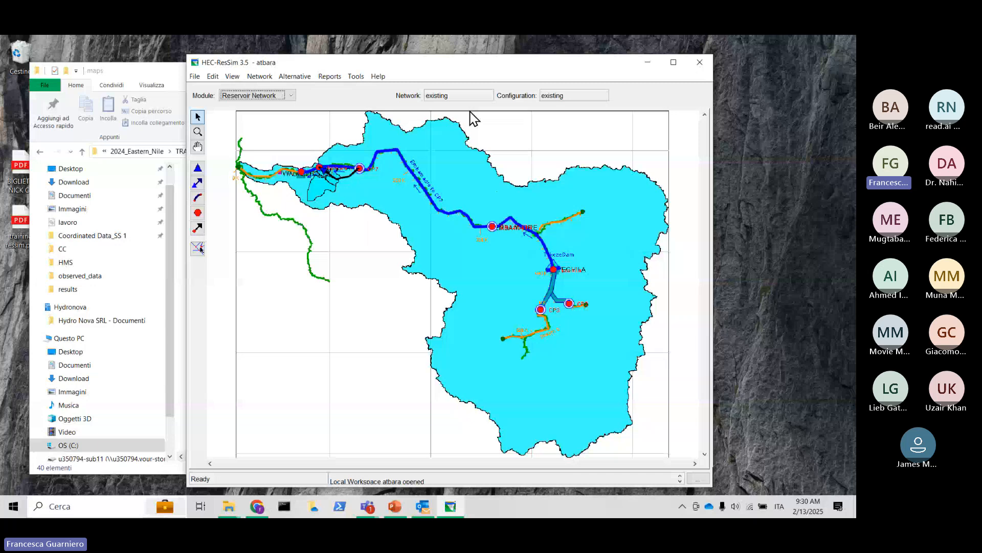
Open the properties of the Embamadre junction and examine its stream and stream station information.
right_click(493, 229)
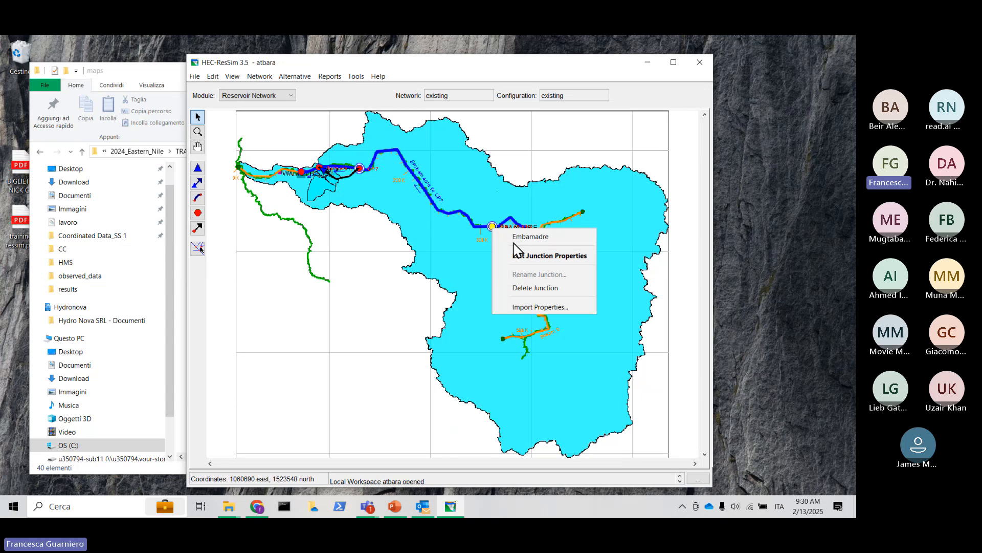
click(523, 255)
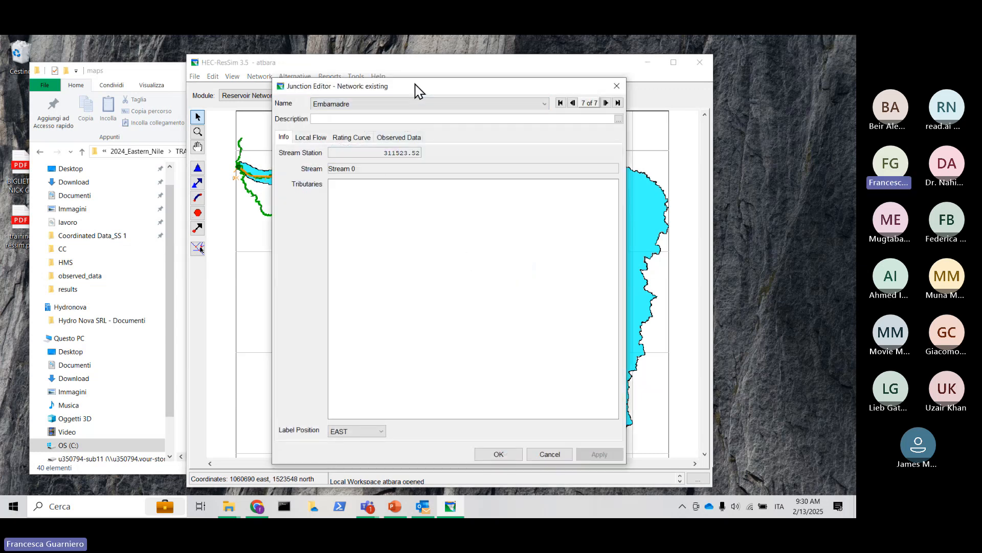
drag(417, 92, 401, 92)
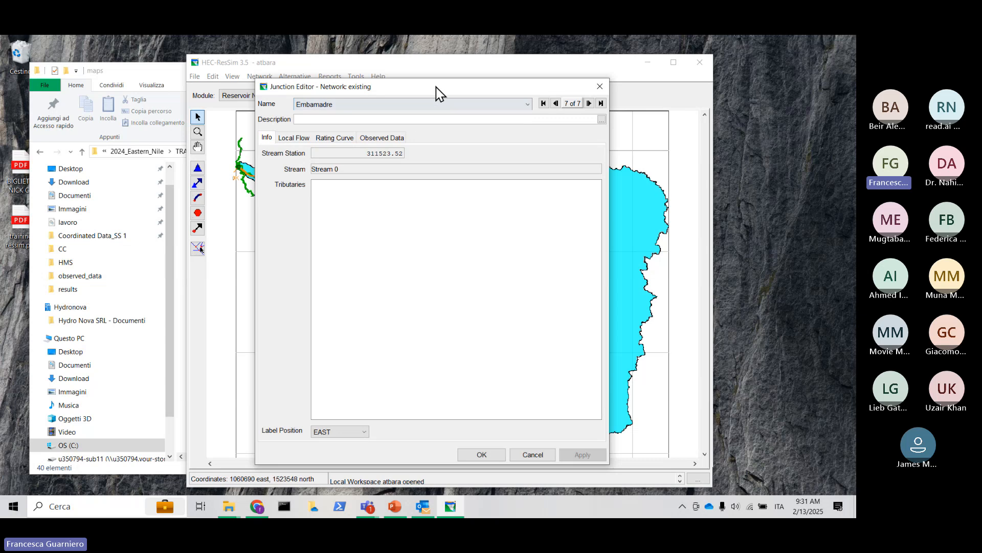
drag(435, 87, 411, 87)
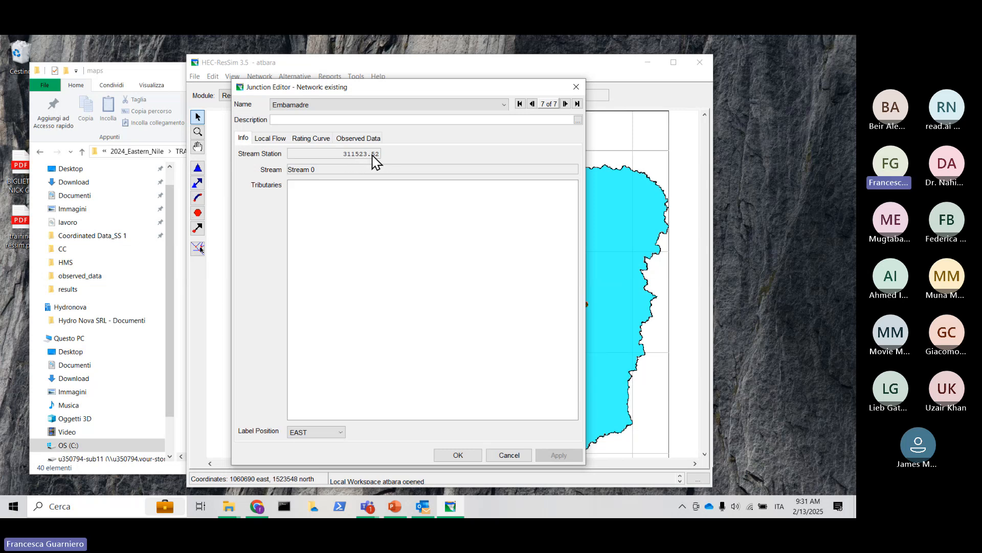
Examine the Embamadre junction's local flow entry and its factor, keeping the network map in view beside the editor.
click(279, 139)
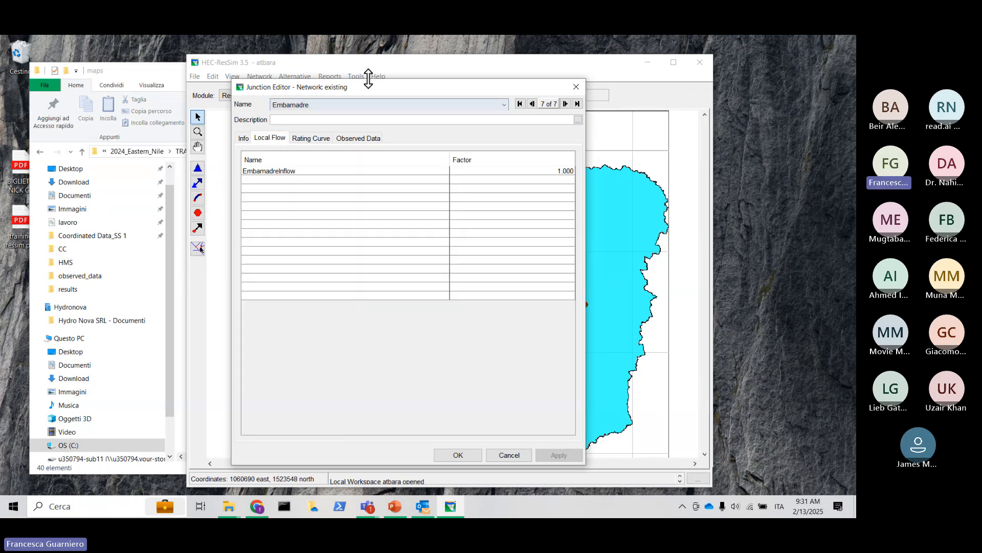
drag(377, 87, 175, 92)
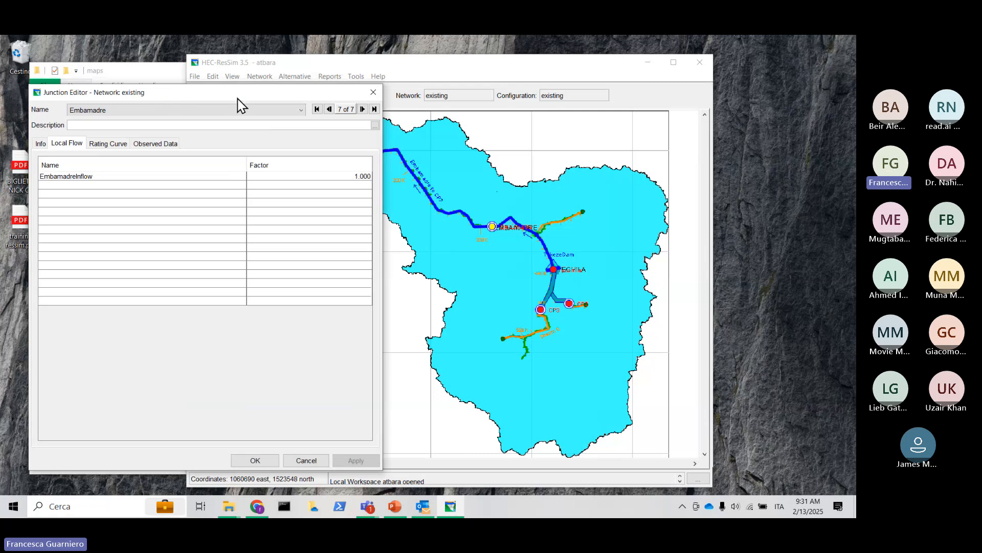
drag(237, 98, 214, 128)
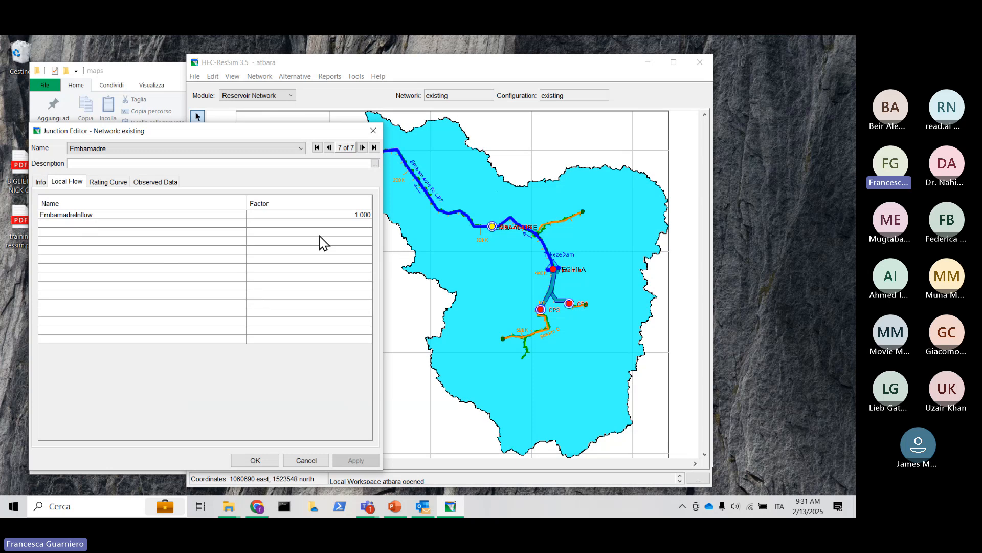
click(103, 217)
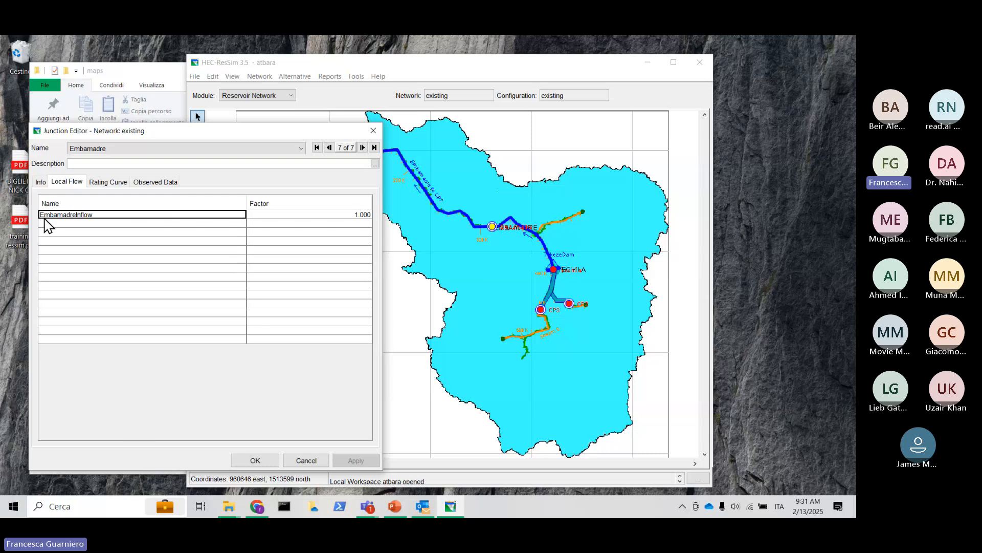
click(276, 216)
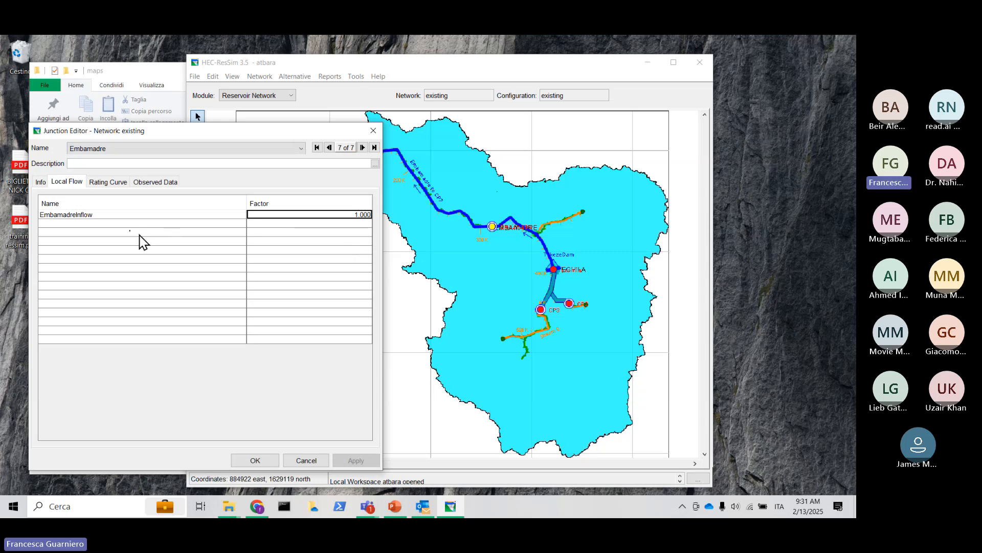
Examine which Embamadre locations display observed data in reports and plots, and close the junction editor.
click(146, 185)
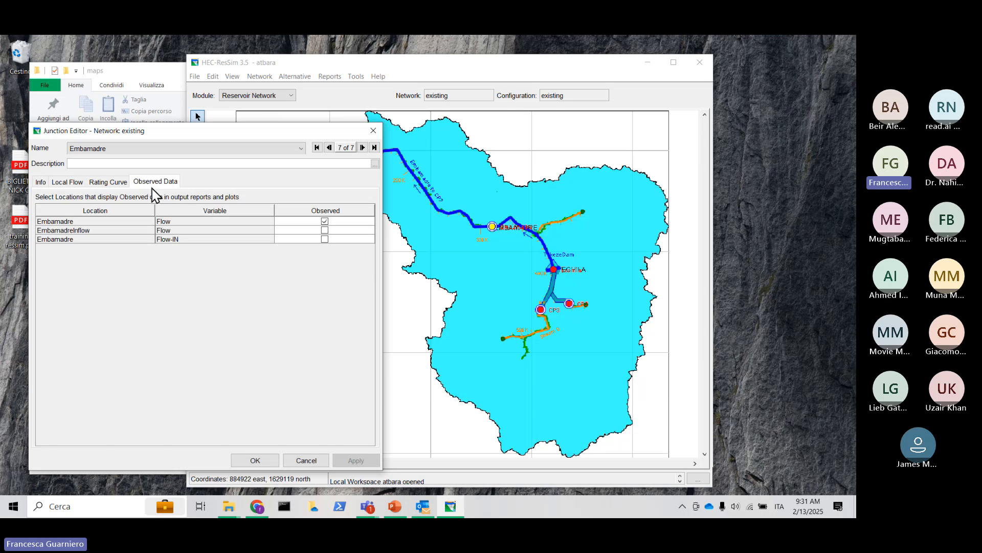
click(325, 222)
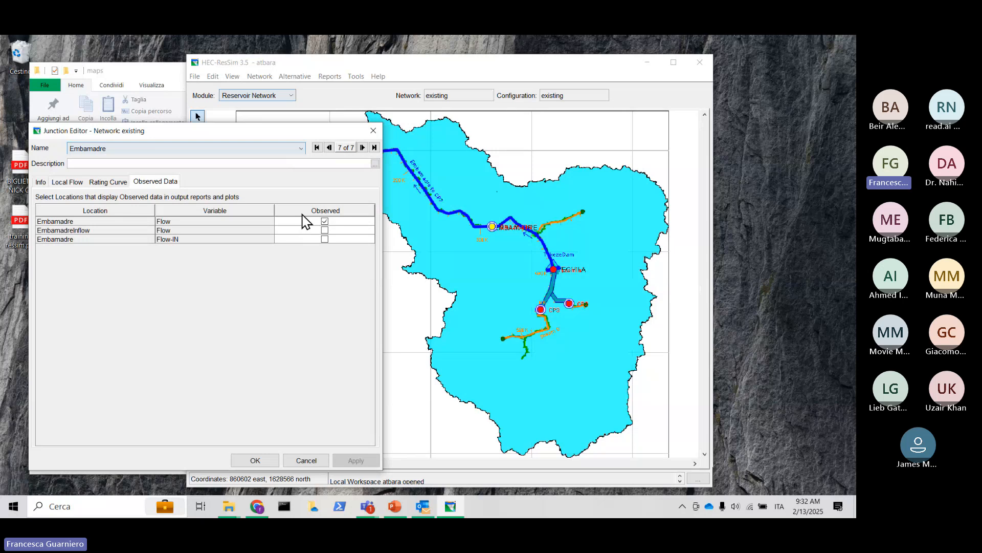
click(373, 131)
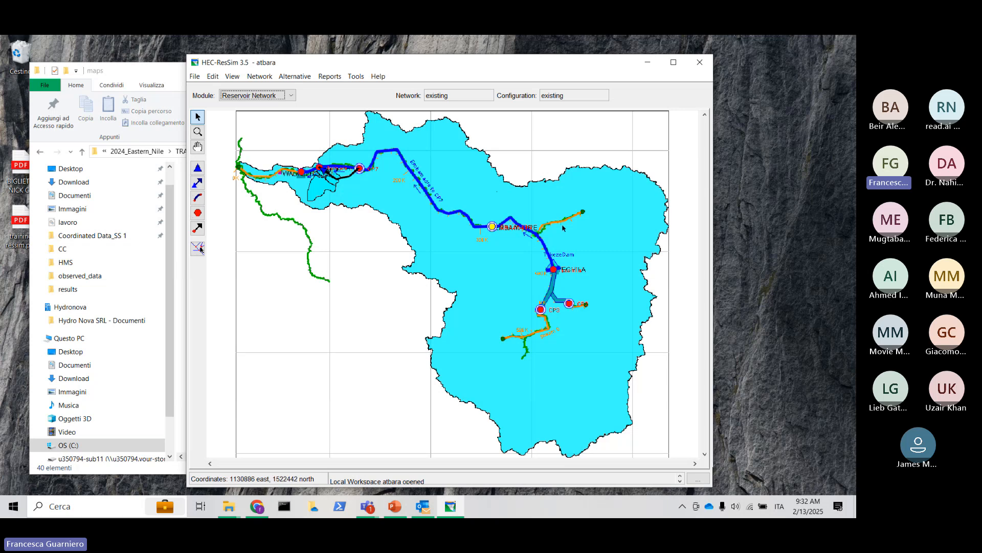
Check the observed data selection of the yechila junction at the TekezeDam outflow and accept it.
mouse_move(555, 273)
right_click(555, 271)
click(575, 296)
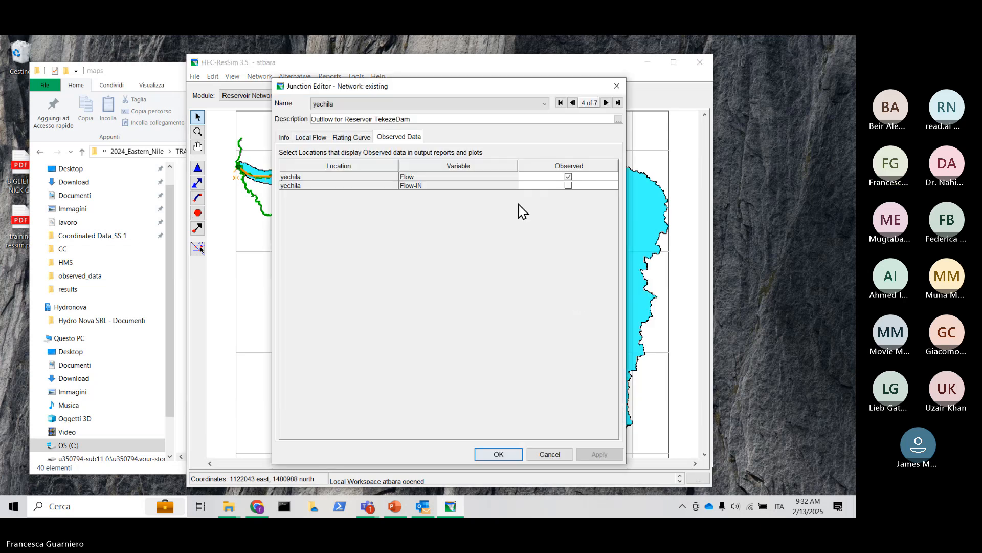
click(496, 454)
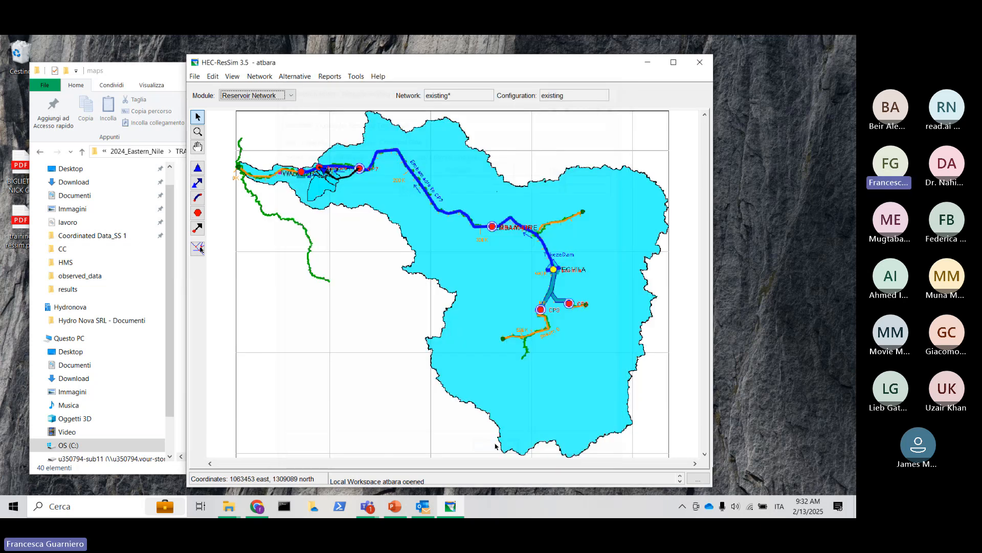
Check the observed data selections of the Embamadre and CP7 junctions, closing each editor without changes.
right_click(493, 227)
click(512, 257)
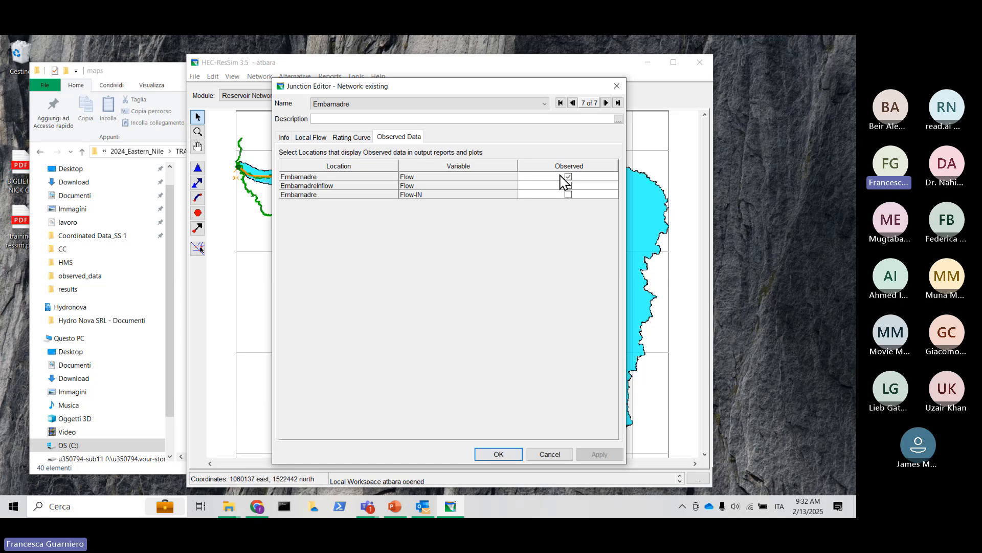
click(617, 86)
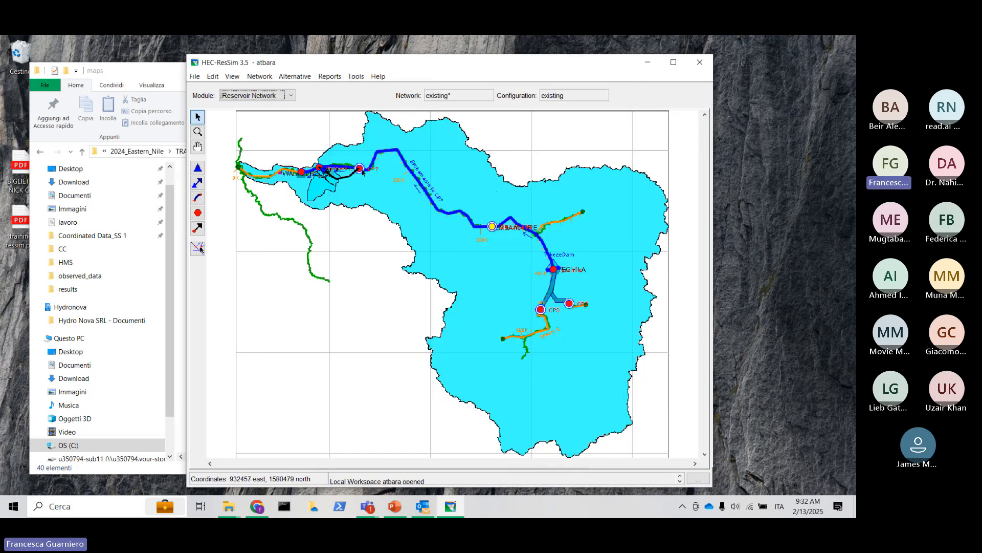
right_click(360, 169)
click(379, 202)
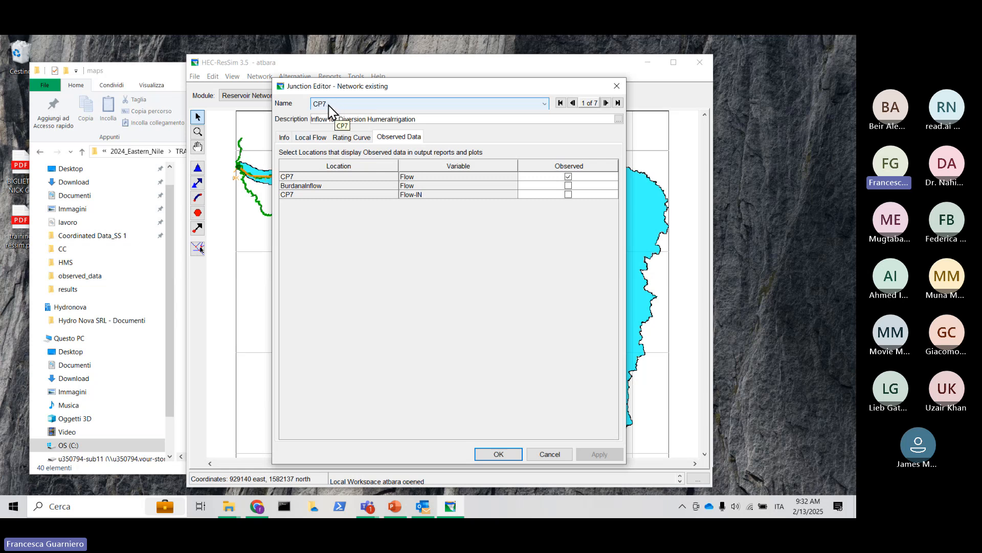
click(616, 86)
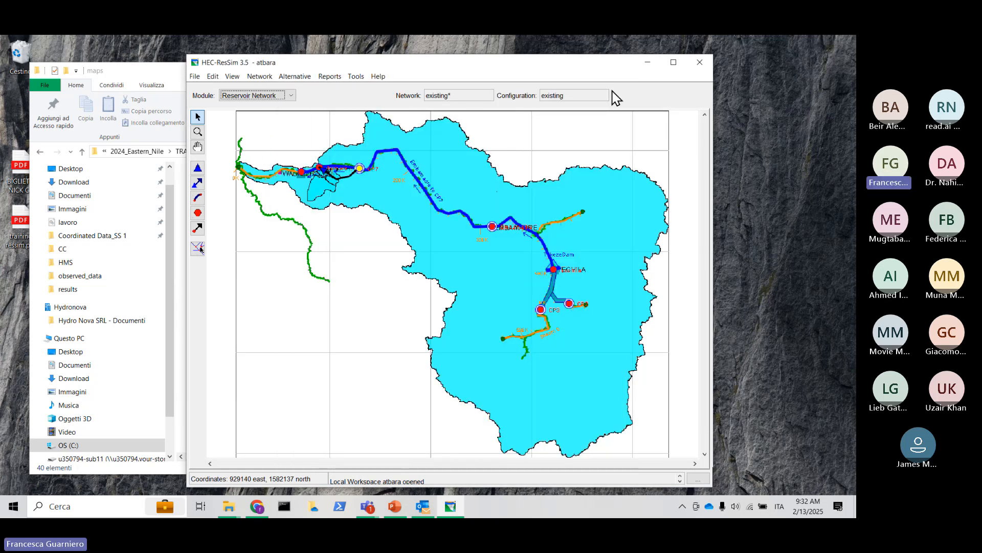
Check the observed data selection of the wadiELHeliew junction and close its editor without changes.
right_click(302, 172)
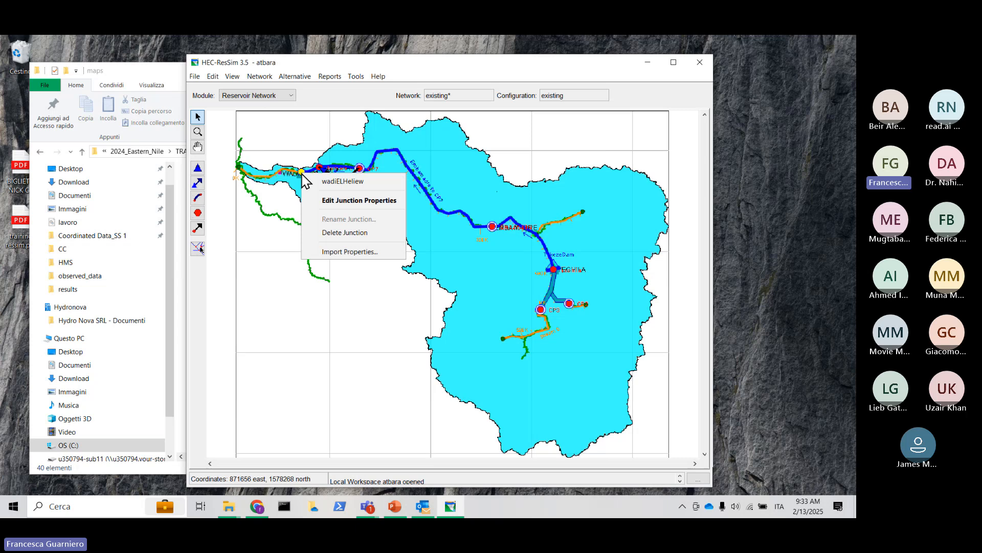
click(321, 197)
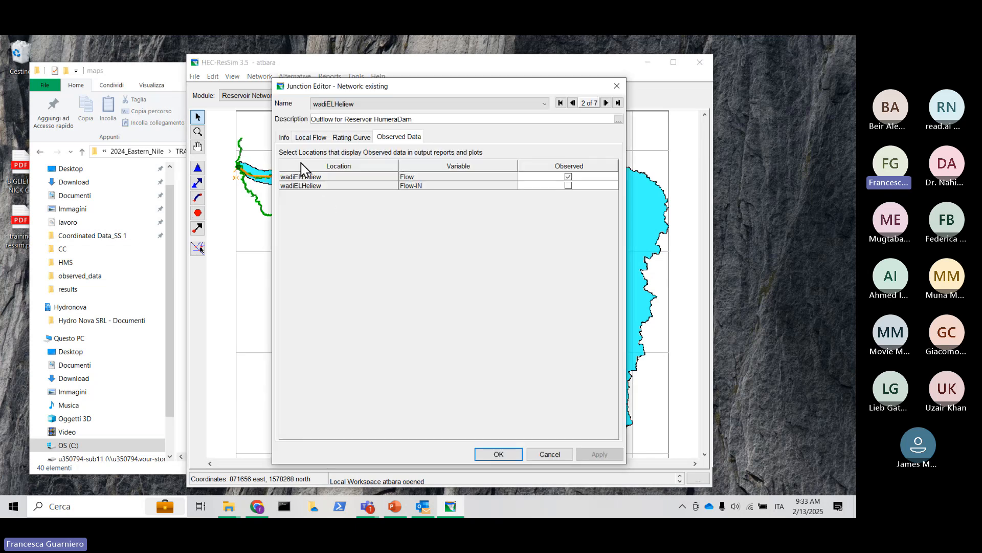
click(617, 87)
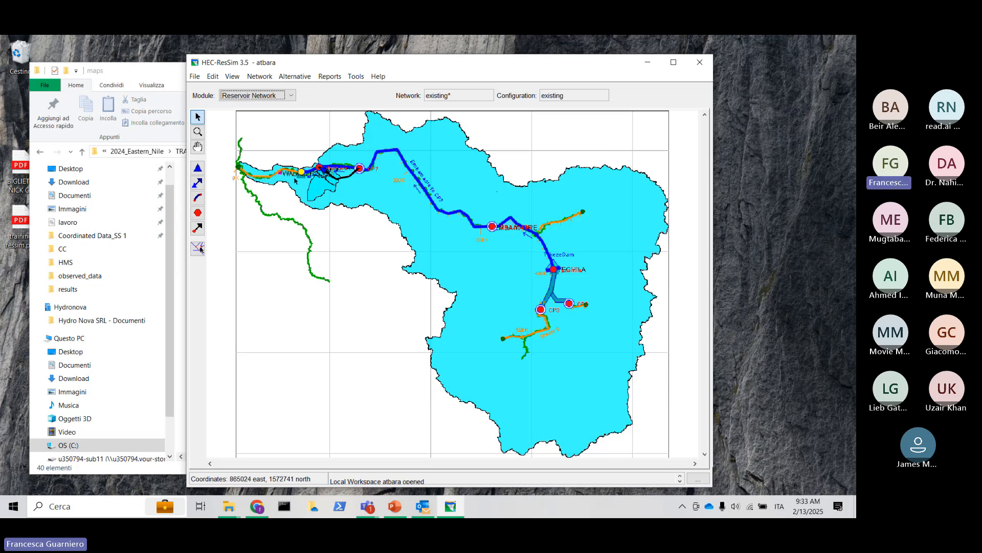
Examine the routing, losses and observed data settings of the Embamadre to CP7 reach, keeping the network map in view beside the editor.
click(198, 200)
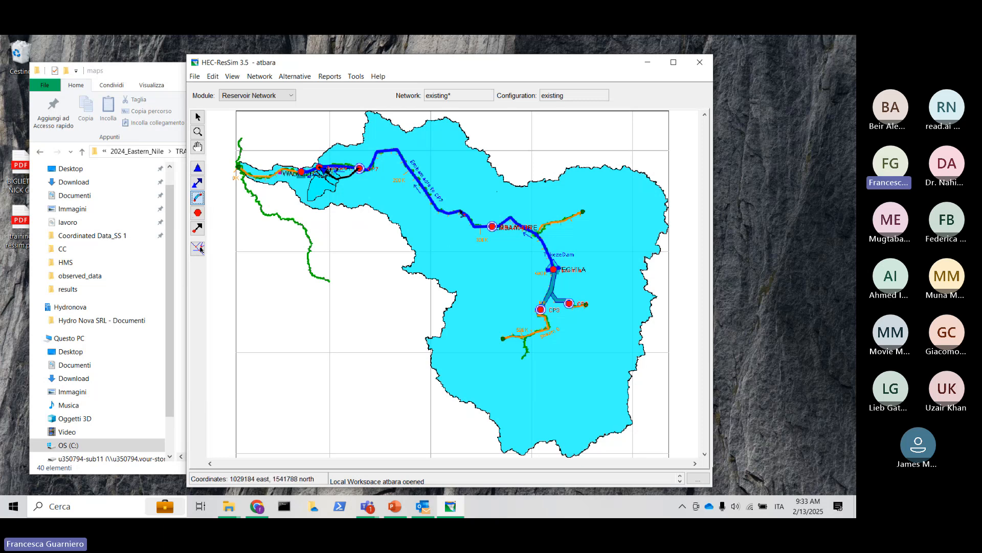
click(398, 152)
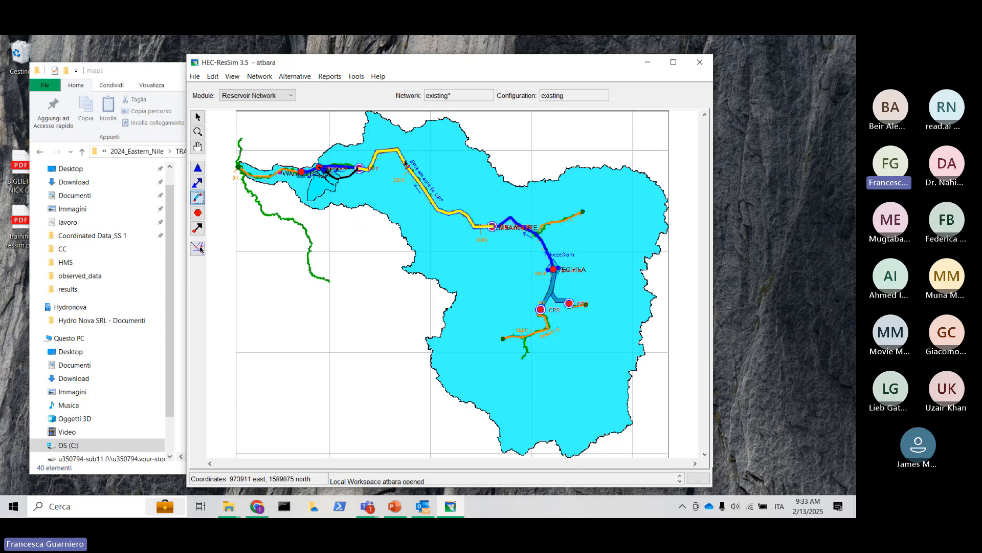
right_click(407, 165)
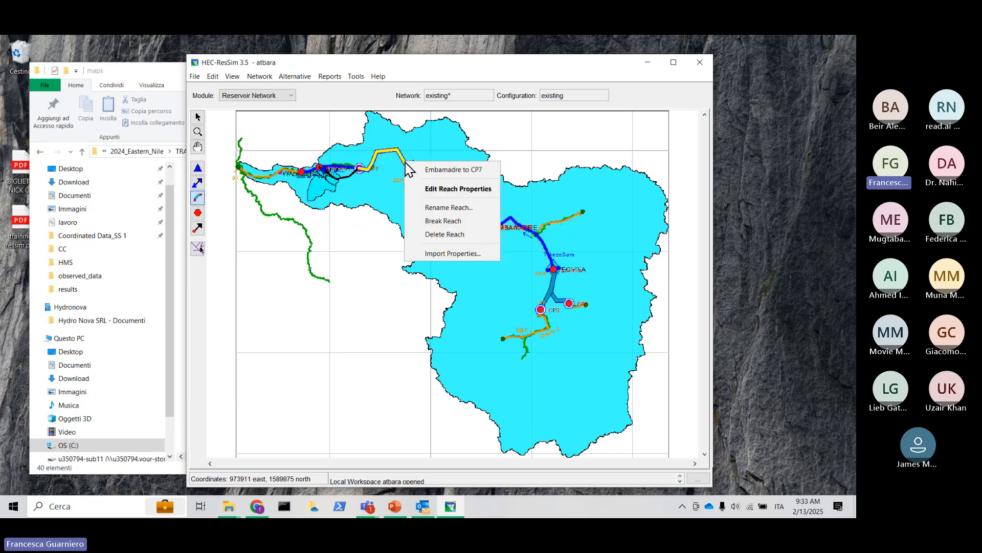
click(432, 189)
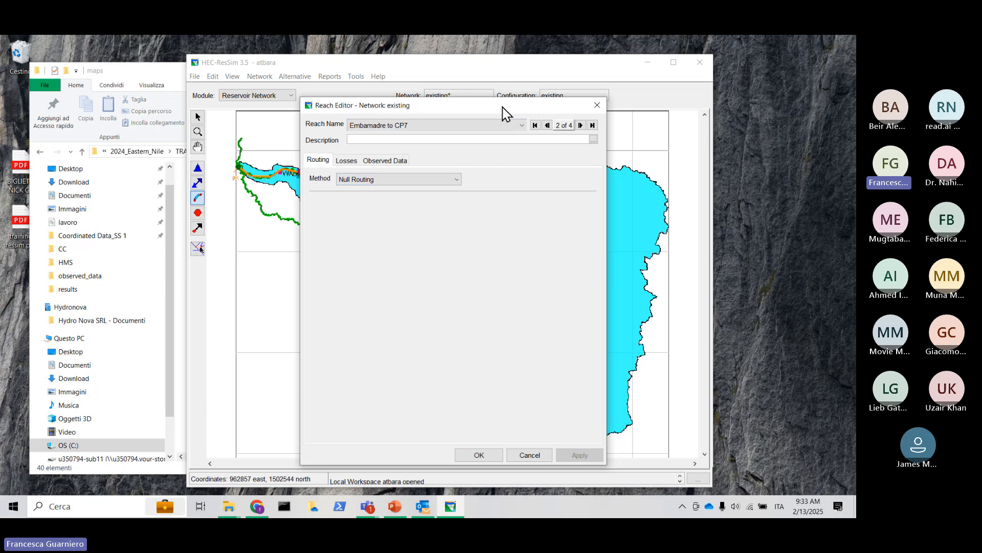
drag(503, 106, 277, 103)
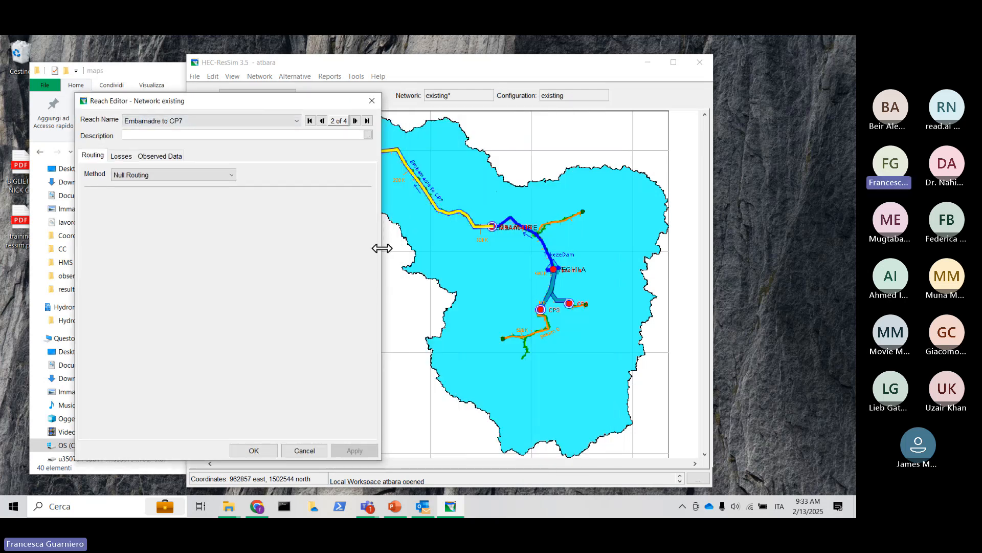
drag(382, 249, 383, 248)
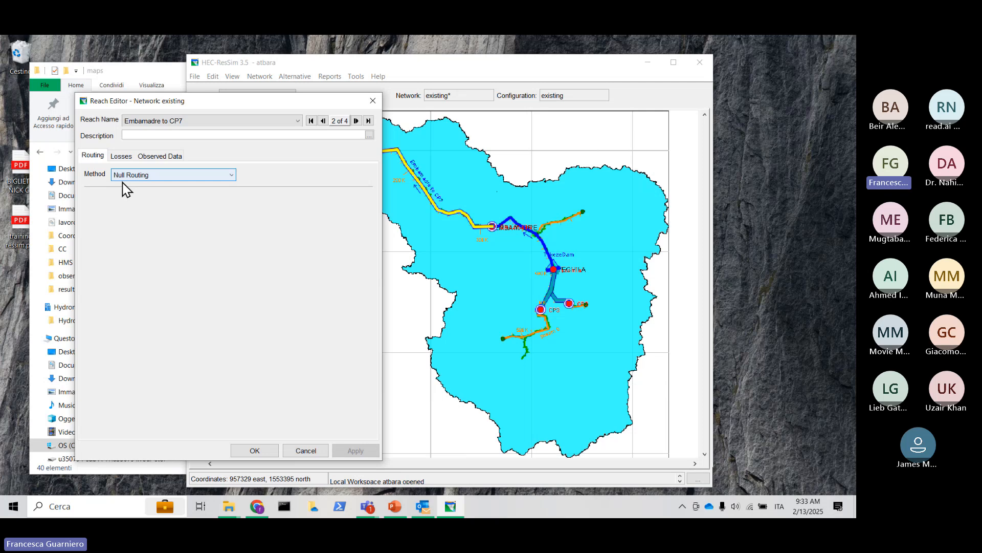
click(122, 156)
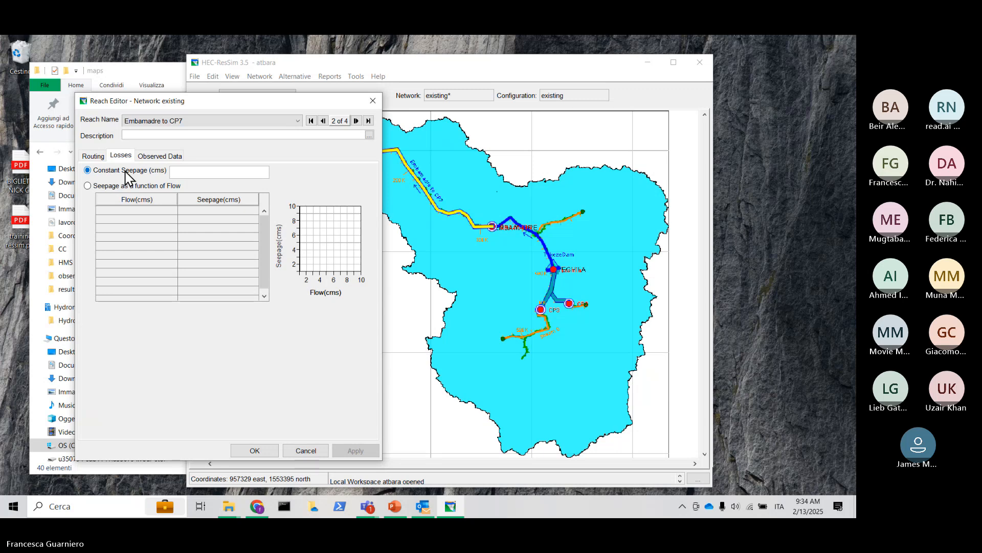
click(158, 156)
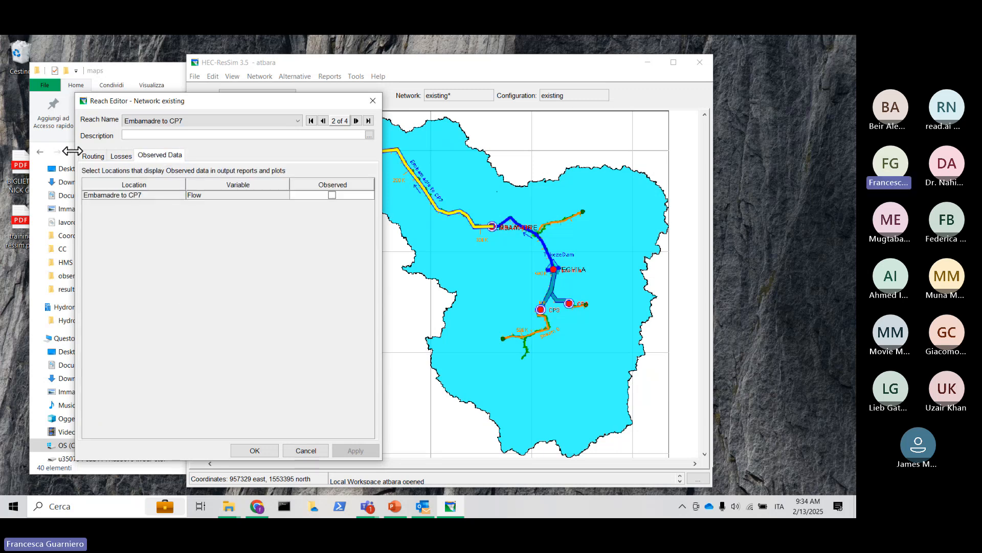
click(94, 156)
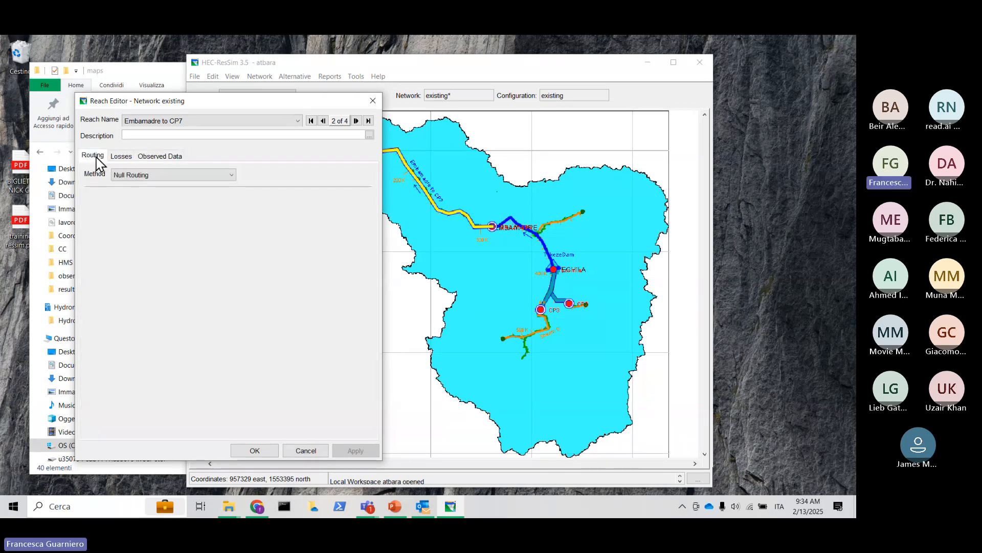
Try Muskingum as the reach's routing method to see its parameters, and return the method to Null Routing.
click(134, 179)
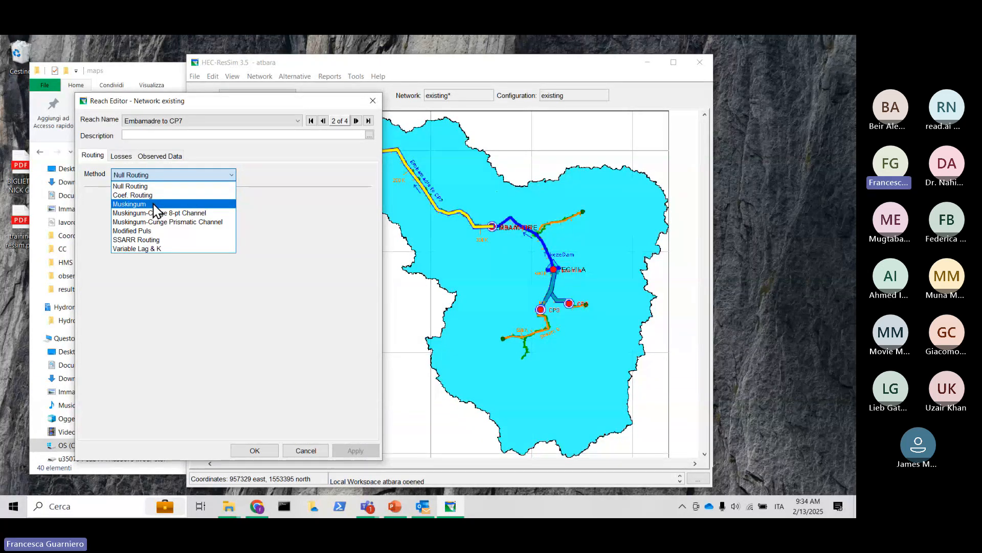
click(156, 204)
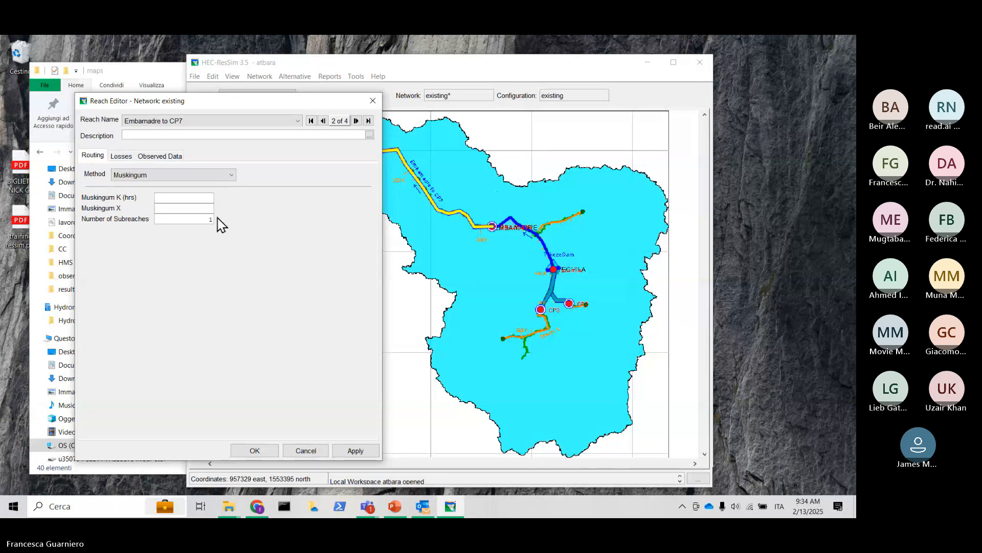
click(228, 176)
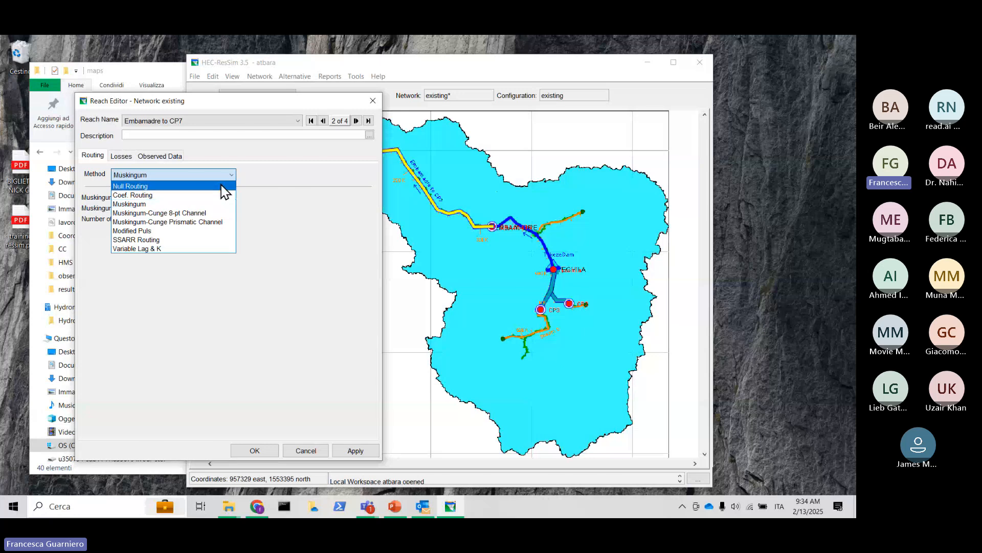
click(222, 186)
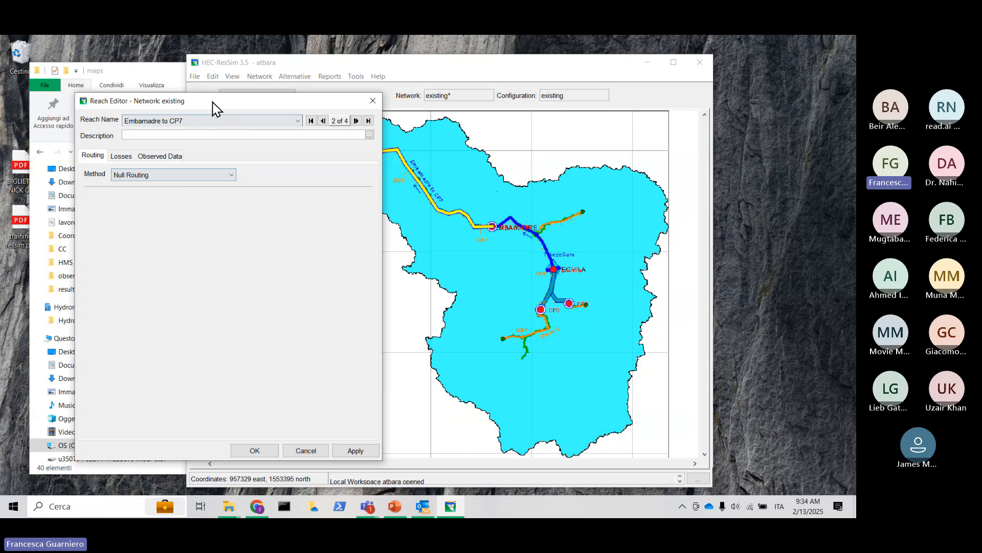
Inspect the reach's end junctions on the map, recheck its losses and observed data, and close the reach editor without applying changes.
drag(212, 102, 171, 107)
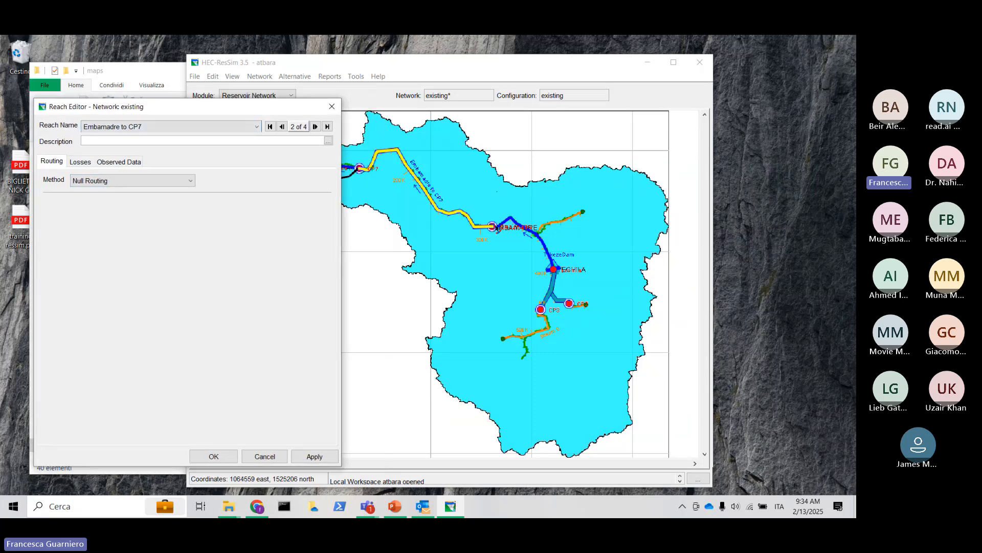
mouse_move(493, 229)
mouse_move(362, 171)
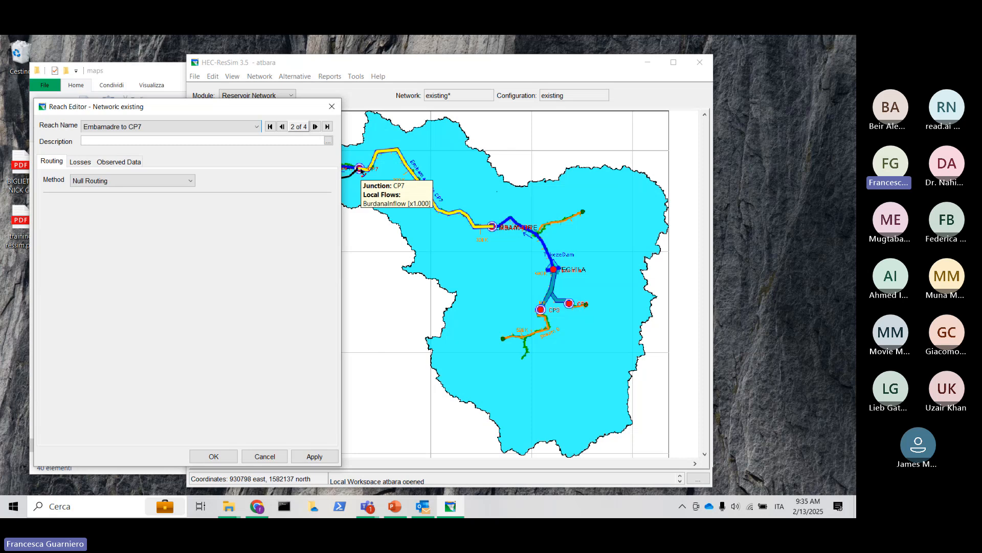
click(81, 162)
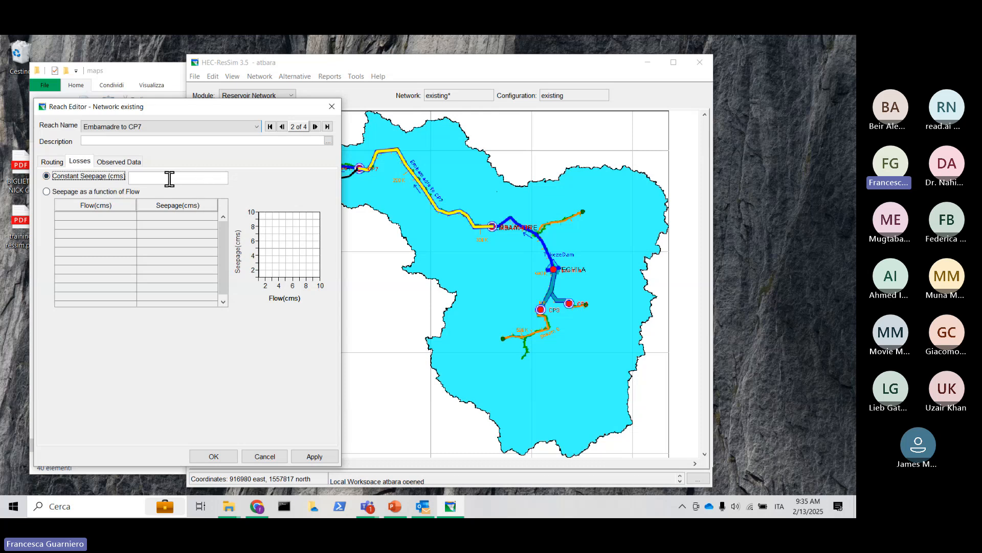
click(116, 163)
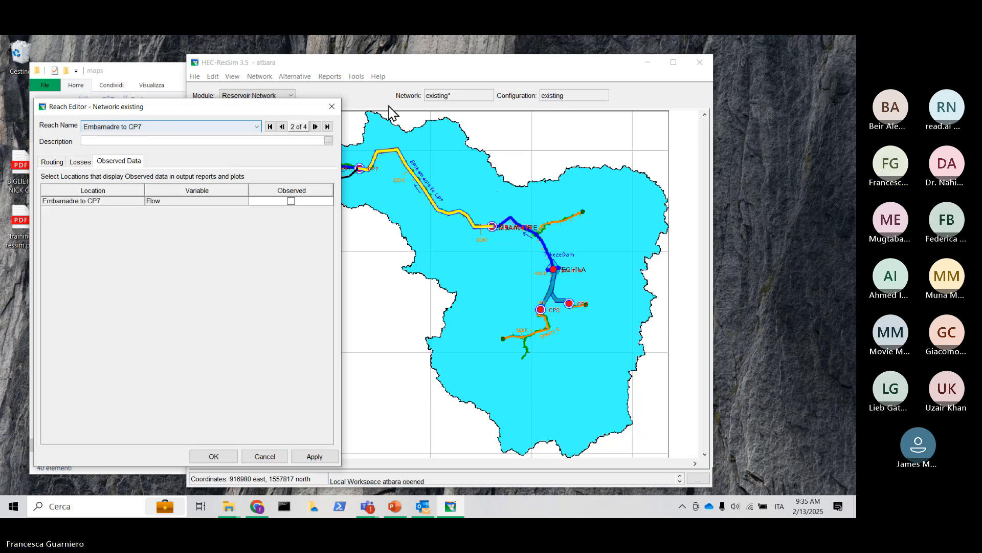
click(332, 107)
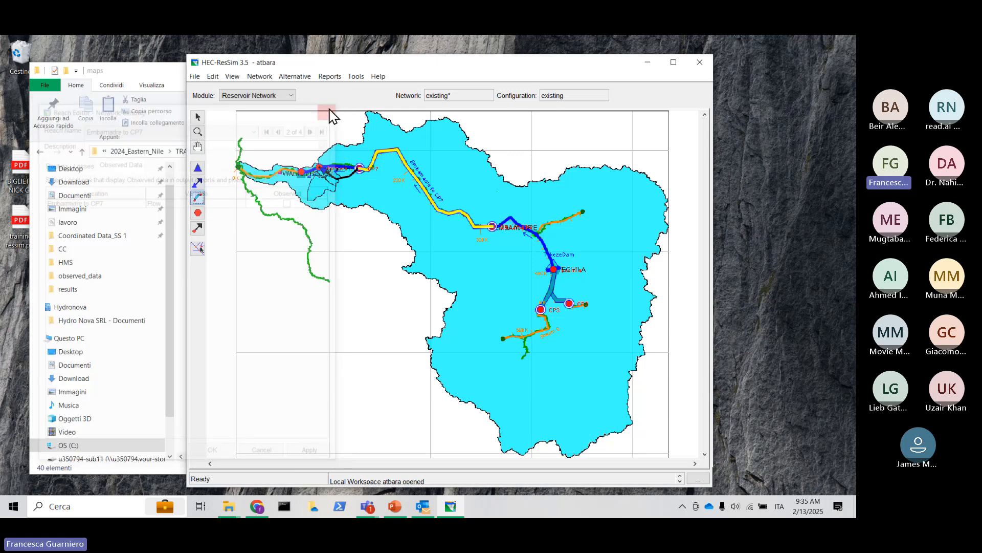
Save the existing reservoir network.
click(260, 76)
click(268, 131)
click(194, 77)
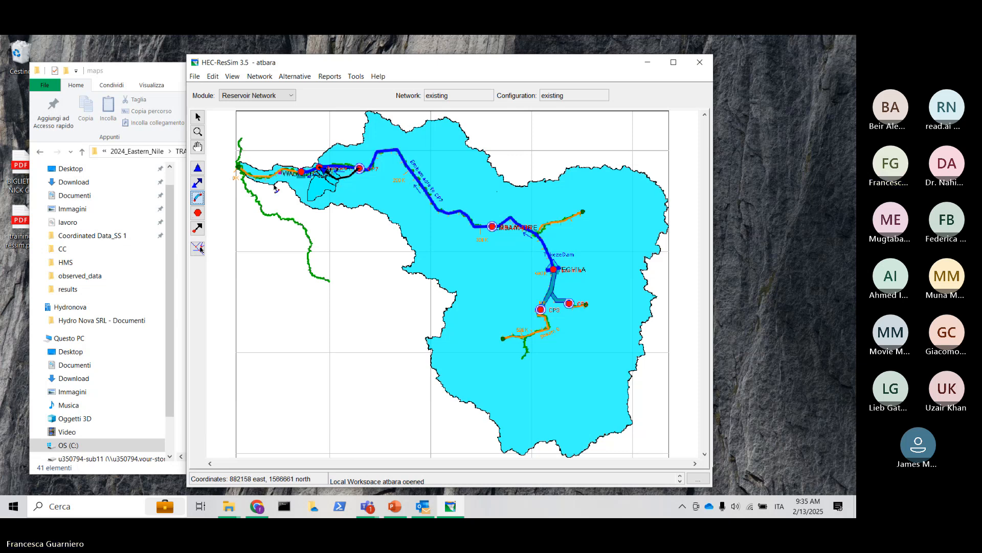
Examine the monthly varying diversion values of HumeraIrrigation, keeping its route on the map visible beside the editor.
click(199, 229)
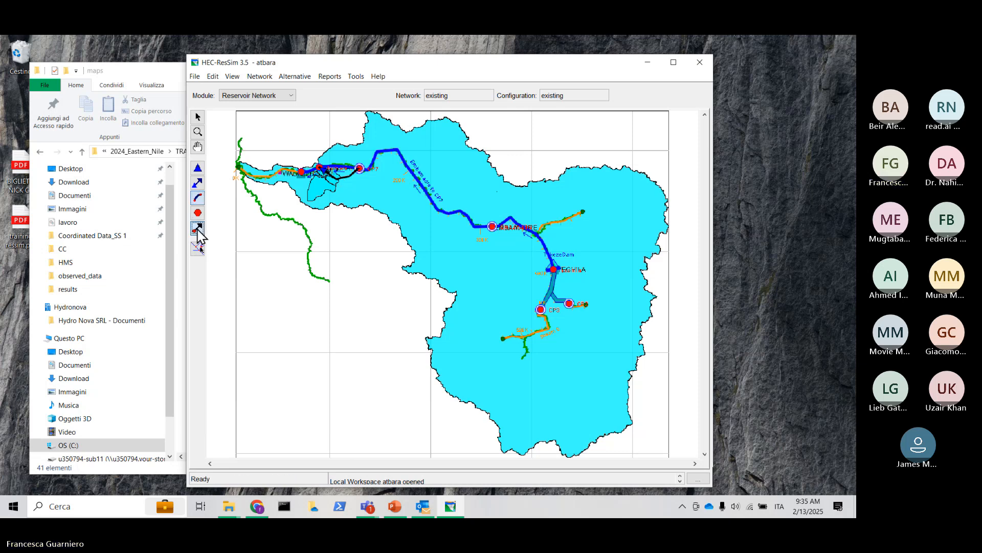
right_click(346, 179)
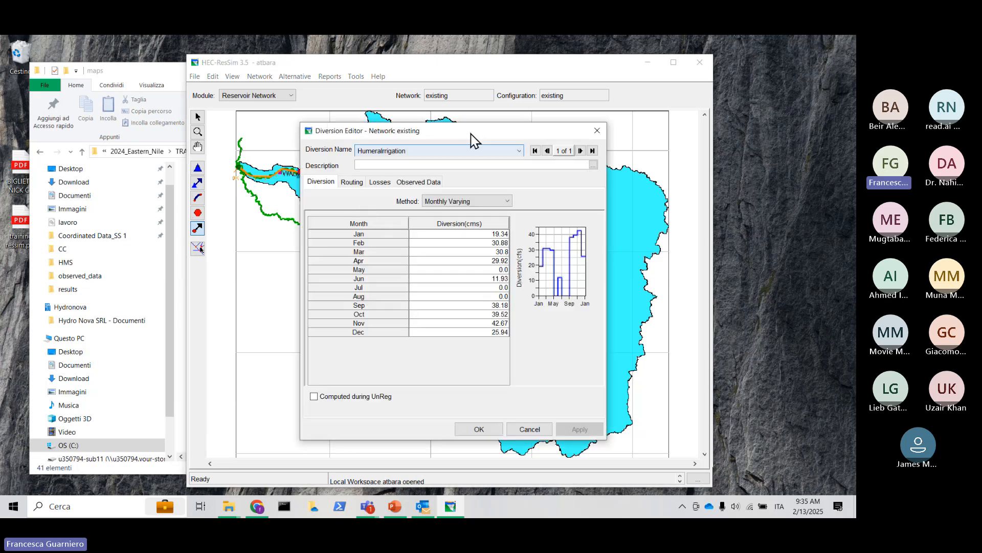
drag(474, 133, 591, 117)
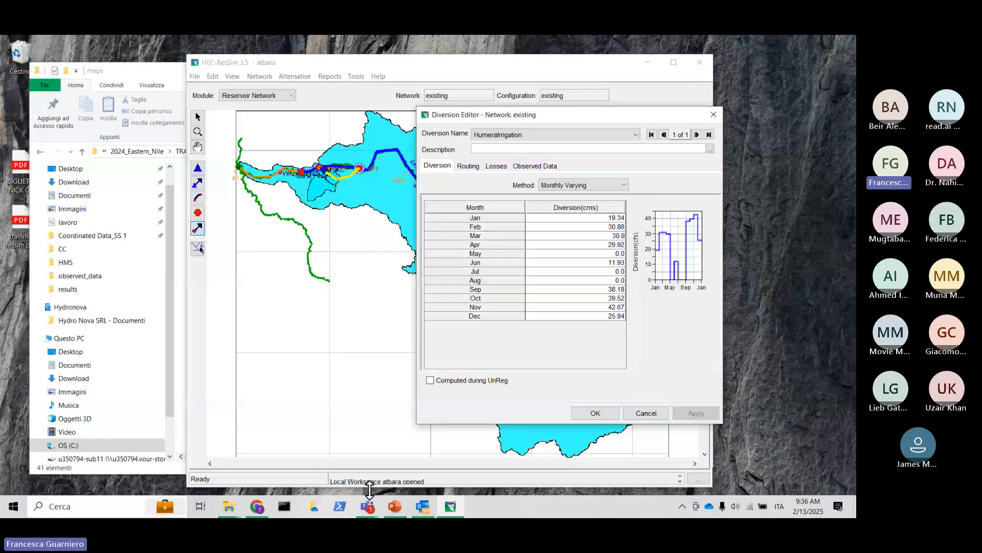
Switch to the HEC-ResSim-BASIC_day1_L1.pptx presentation in PowerPoint and go back to the reservoirs element properties slide, number 64.
click(395, 506)
scroll(69, 268, up, 10)
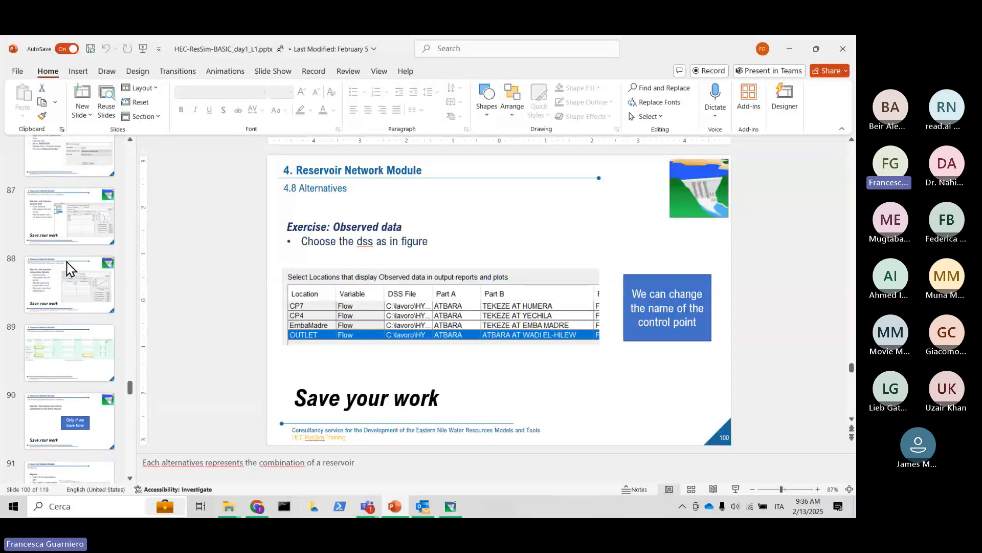
scroll(68, 263, up, 5)
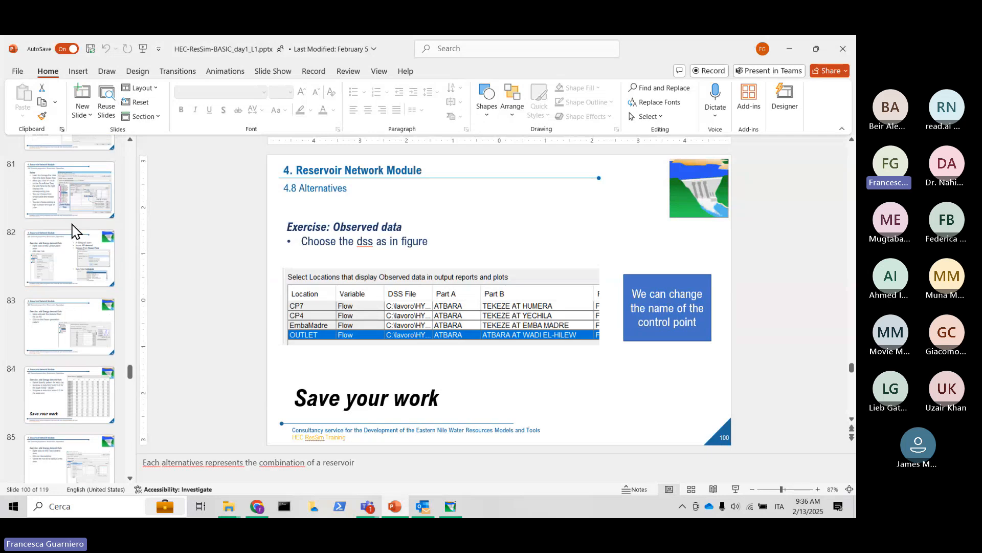
click(69, 257)
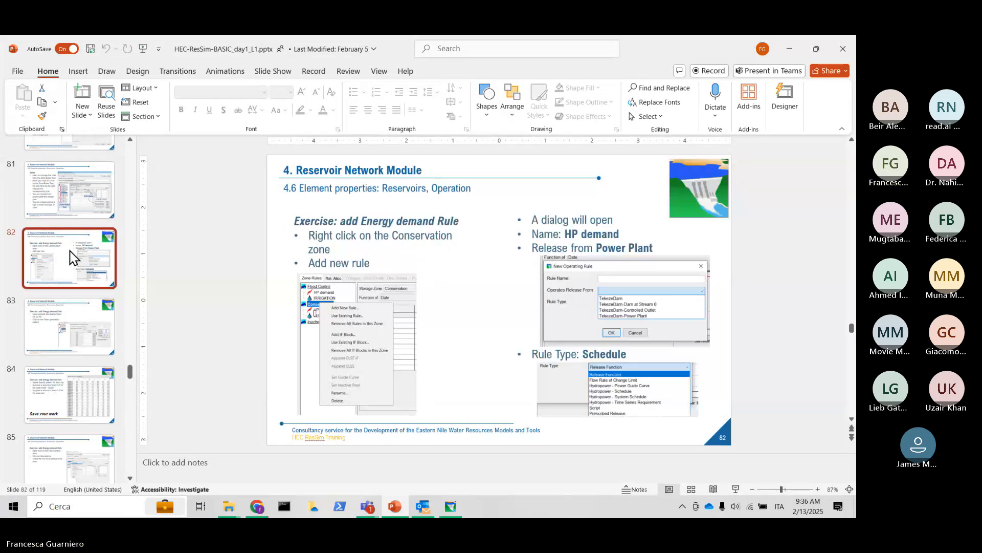
scroll(70, 258, up, 5)
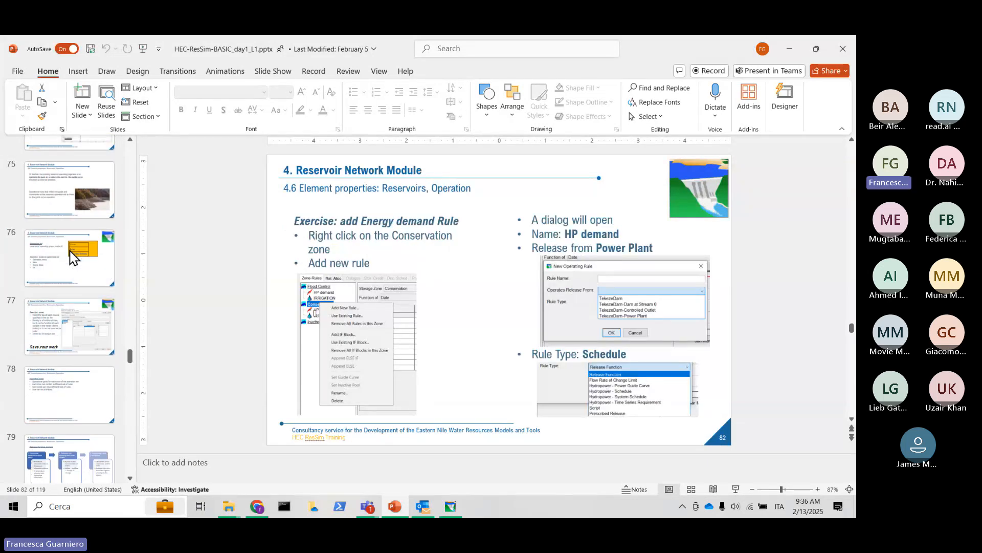
scroll(72, 254, up, 3)
click(71, 220)
scroll(72, 284, up, 5)
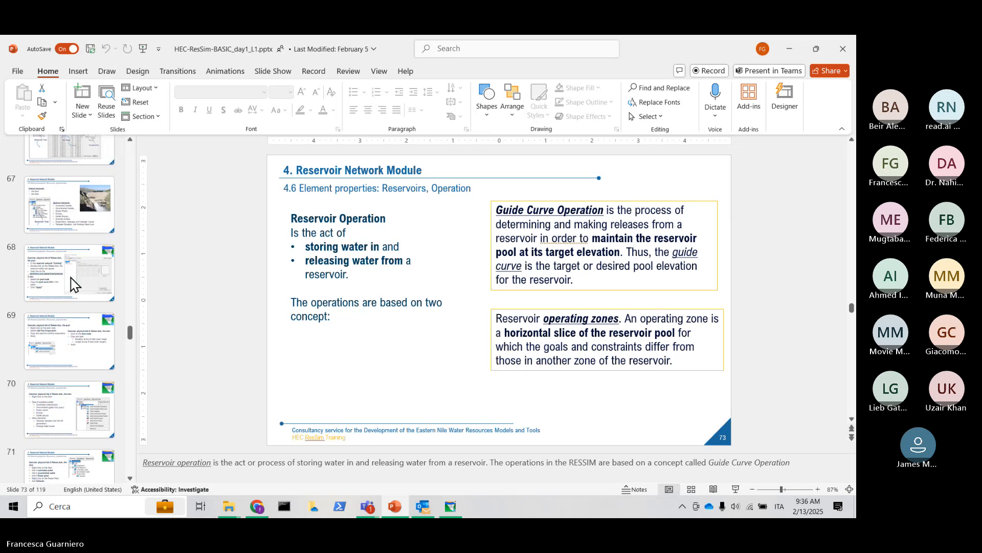
scroll(71, 266, up, 3)
click(82, 214)
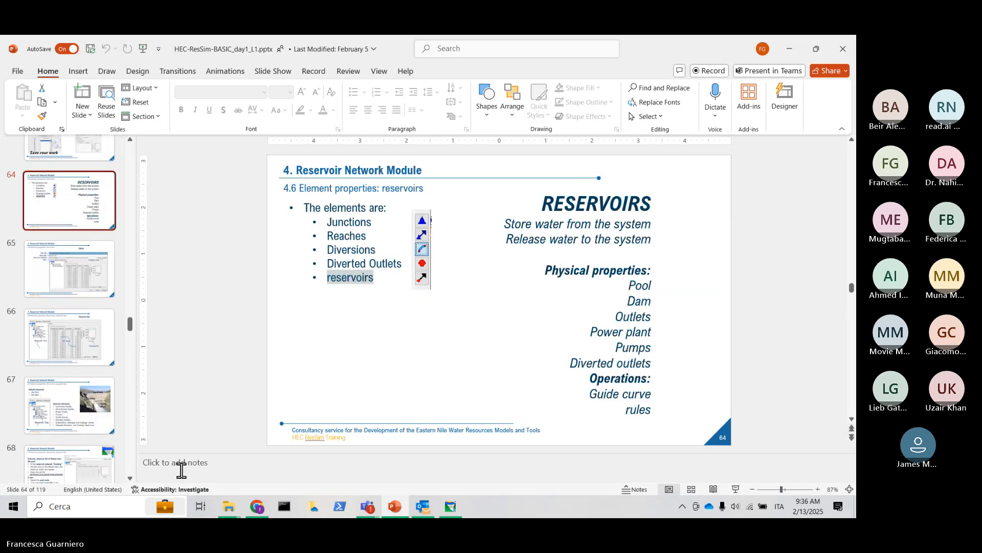
Shrink the notes area to enlarge the slide and show slide 59 on connected and unconnected diversions.
drag(181, 462, 183, 480)
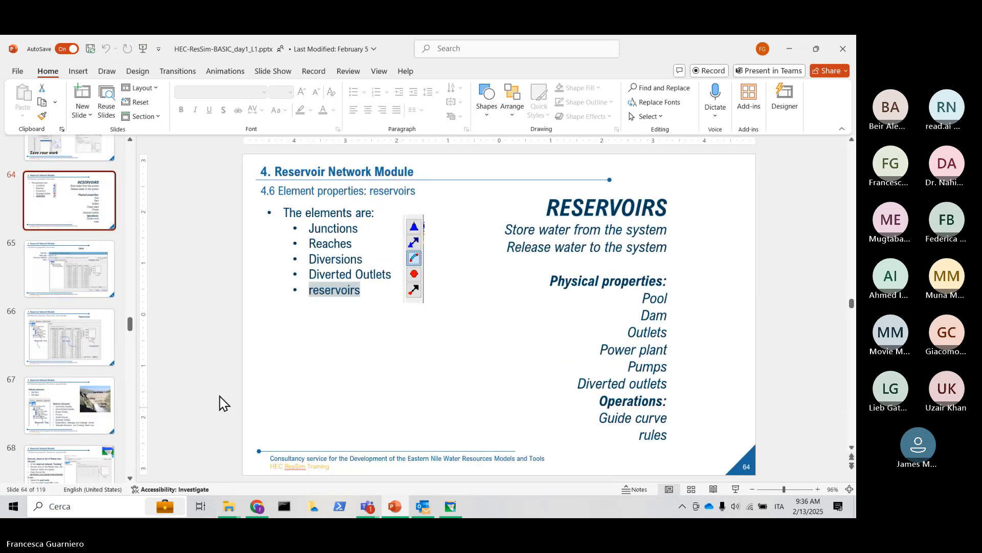
scroll(233, 392, up, 1)
scroll(233, 391, up, 8)
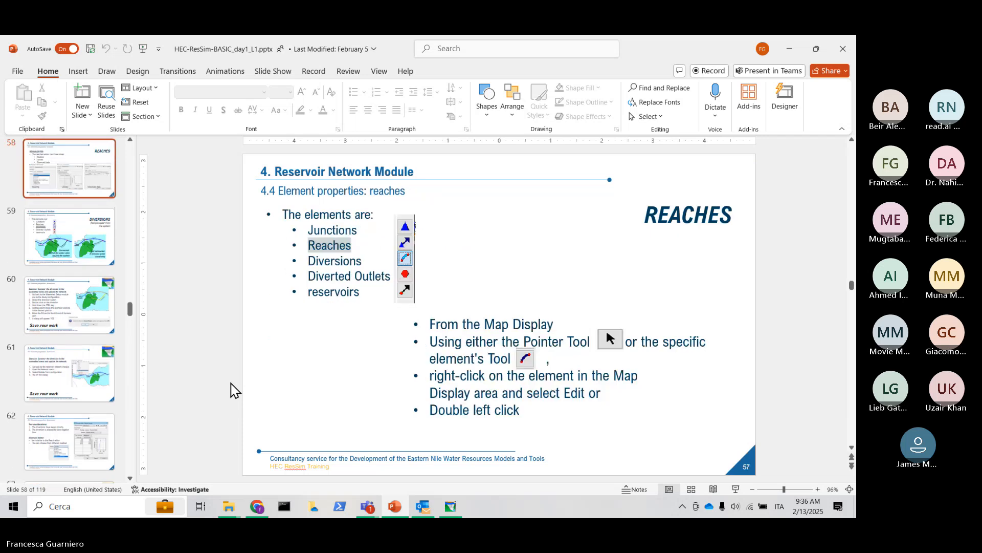
scroll(230, 390, down, 3)
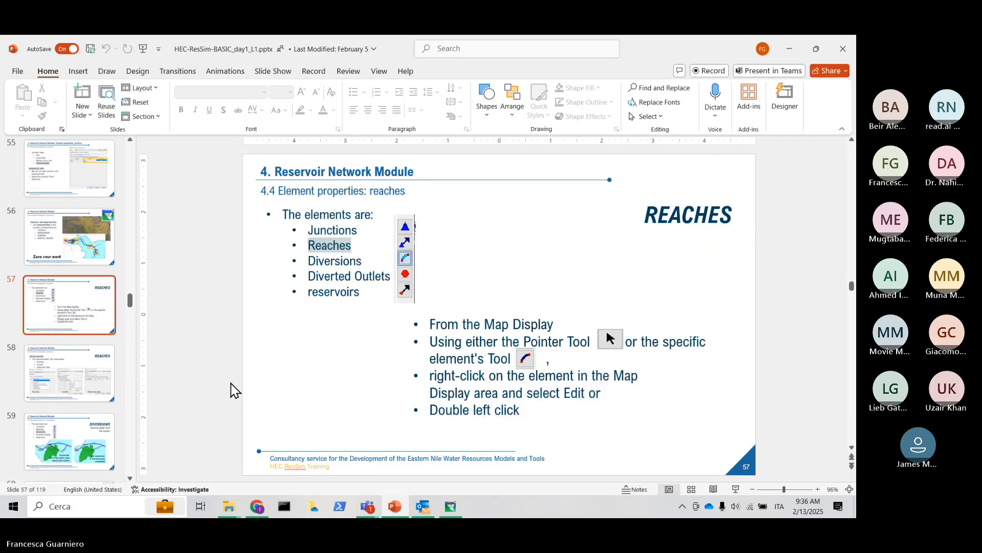
scroll(231, 390, down, 1)
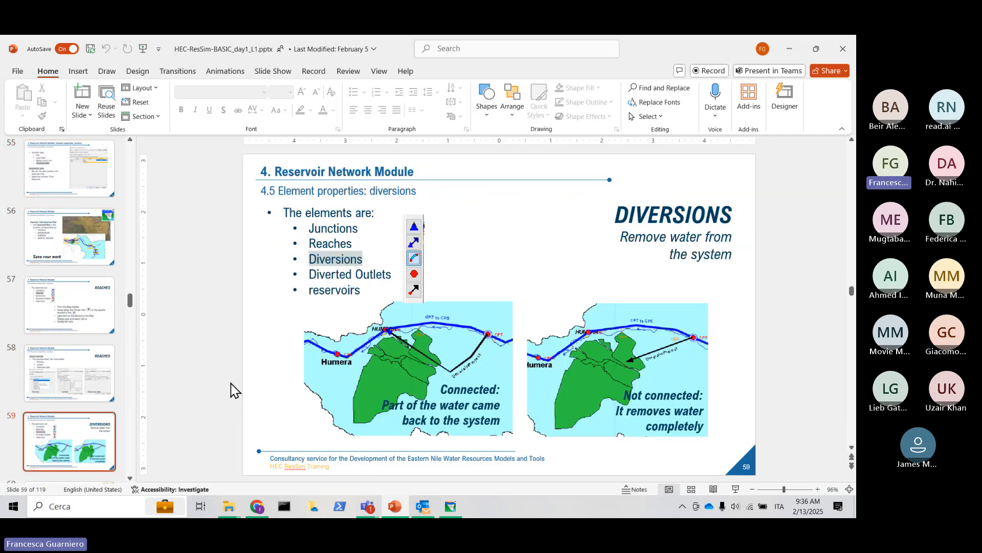
Advance the slides to number 62 on diversion considerations and the diversion editor, and switch back to HEC-ResSim.
scroll(221, 278, down, 2)
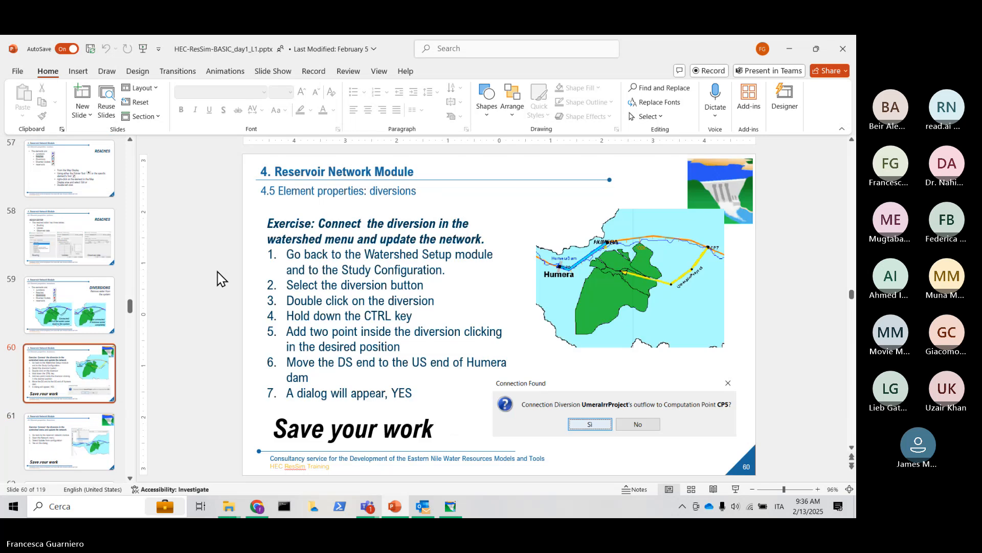
scroll(220, 279, down, 1)
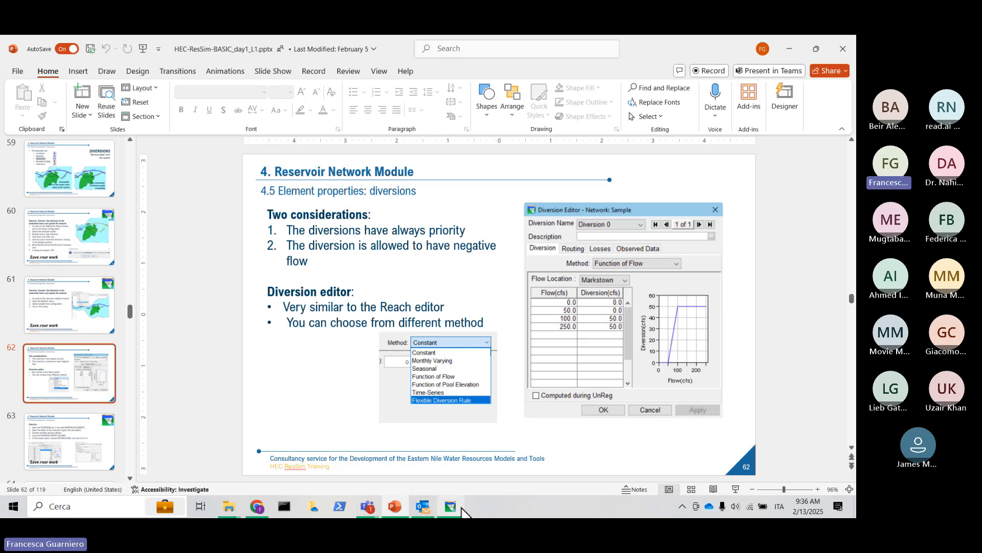
mouse_move(455, 512)
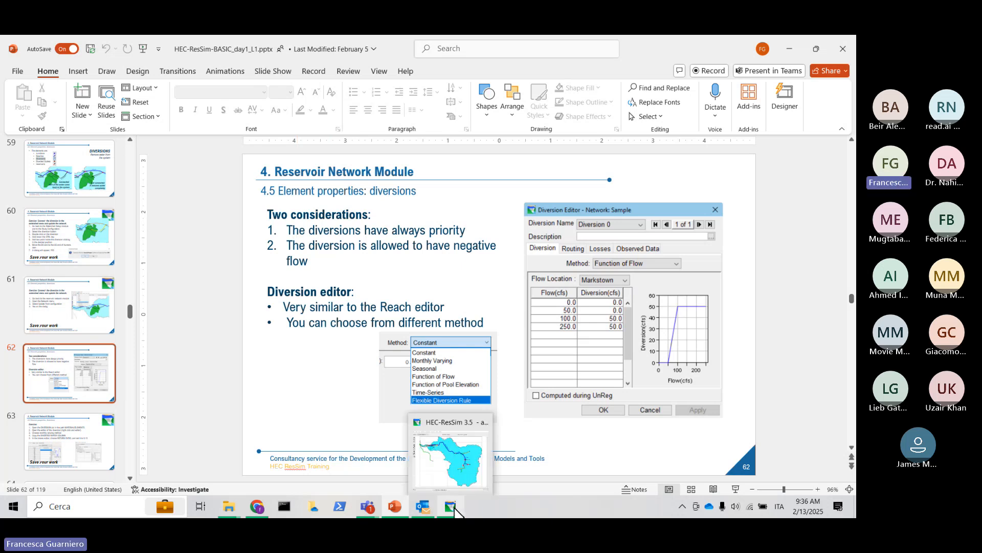
click(458, 463)
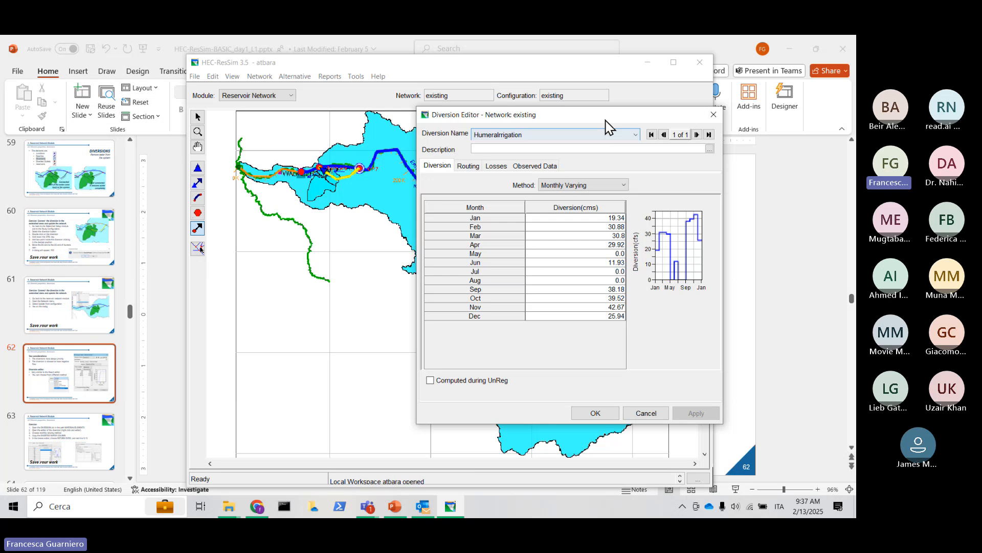
Review the methods available for the HumeraIrrigation diversion and keep Monthly Varying selected.
drag(605, 119, 580, 138)
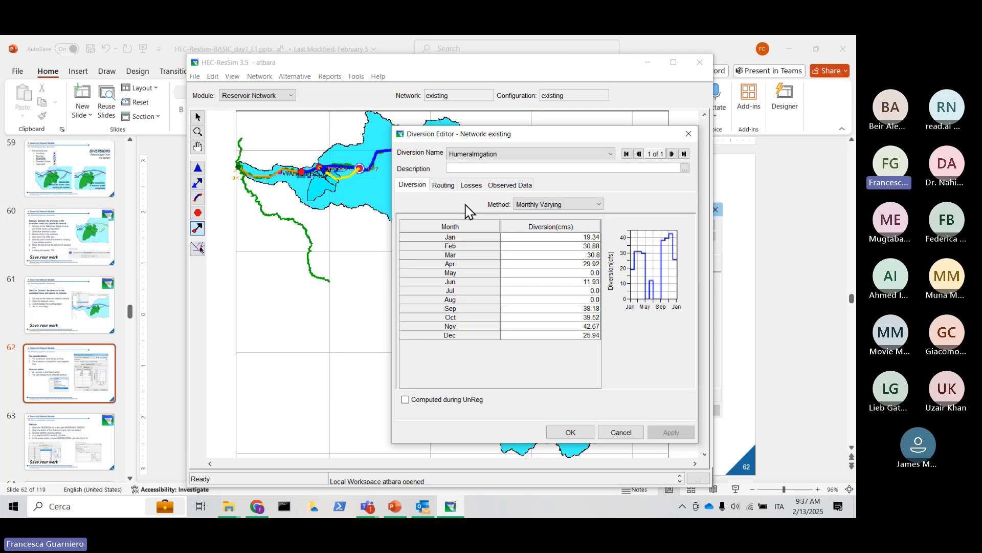
click(582, 208)
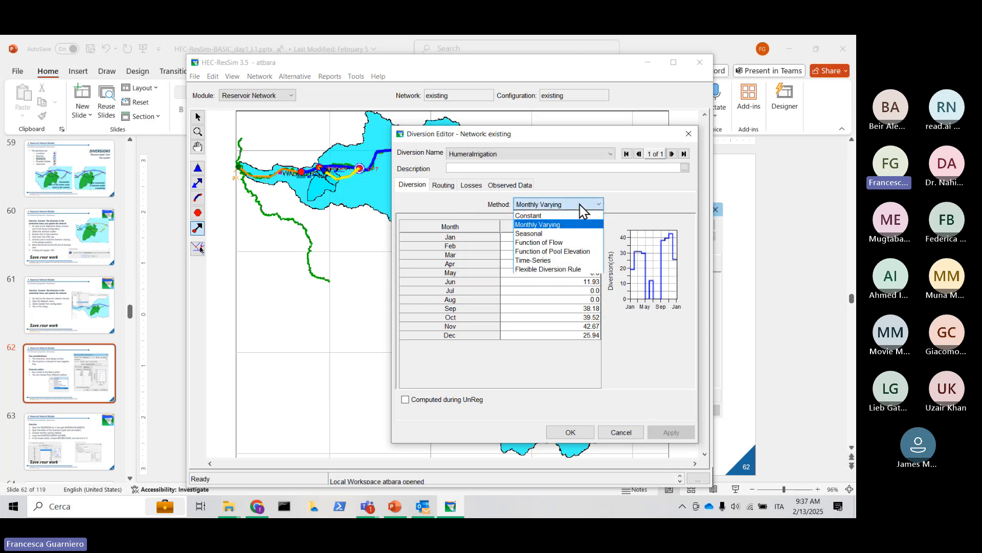
click(570, 231)
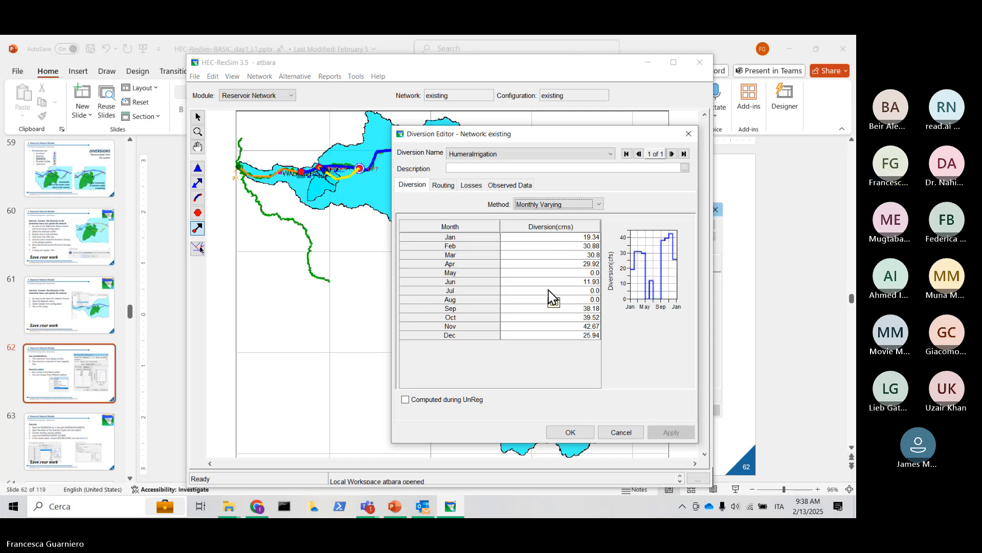
Examine HumeraIrrigation's routing method and its return ratio under losses, with the diversion's route on the map uncovered.
click(444, 185)
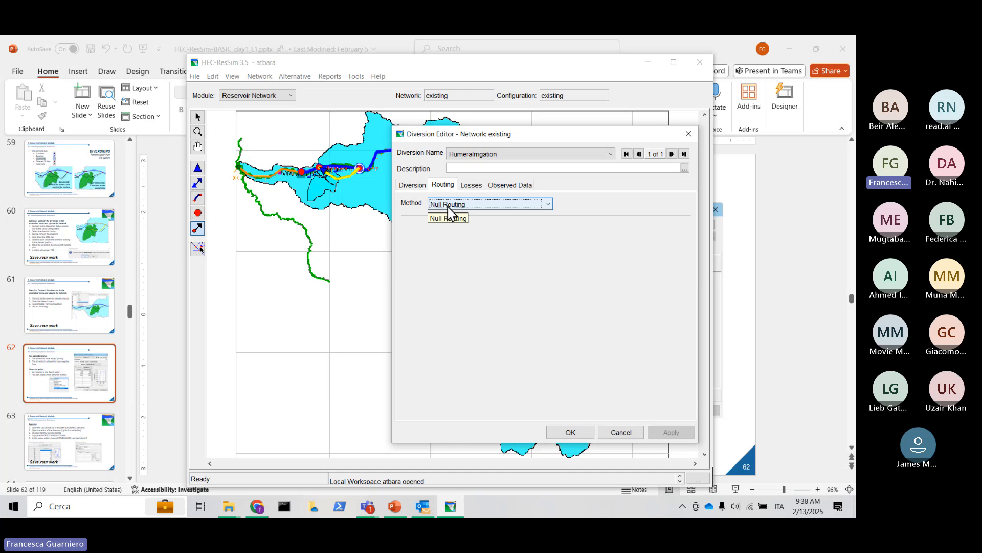
click(471, 189)
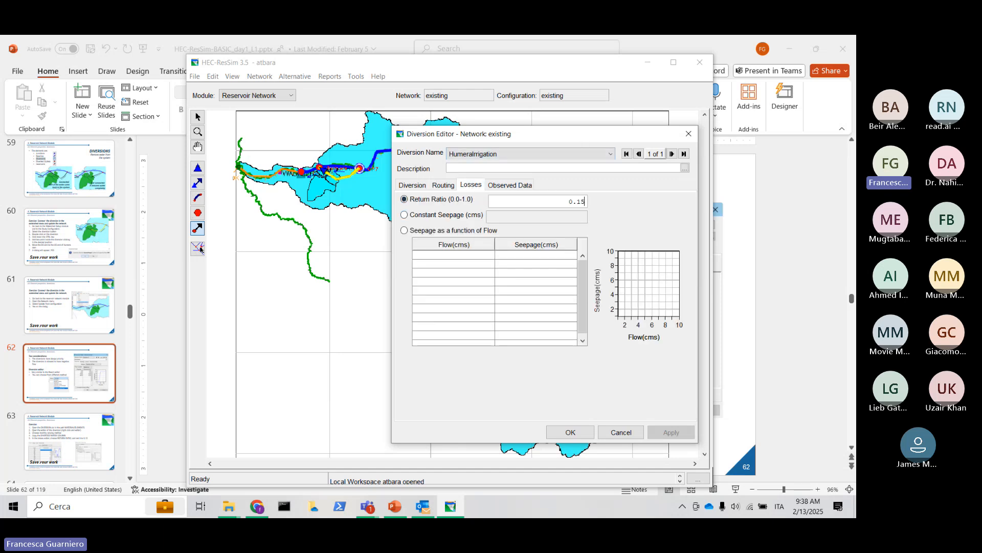
drag(576, 138, 640, 137)
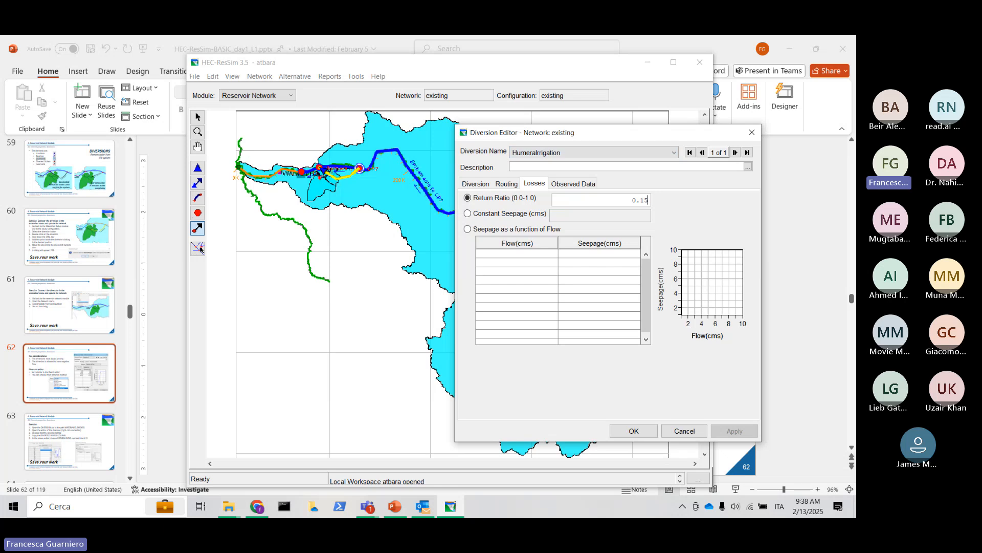
mouse_move(322, 174)
double_click(643, 200)
click(639, 204)
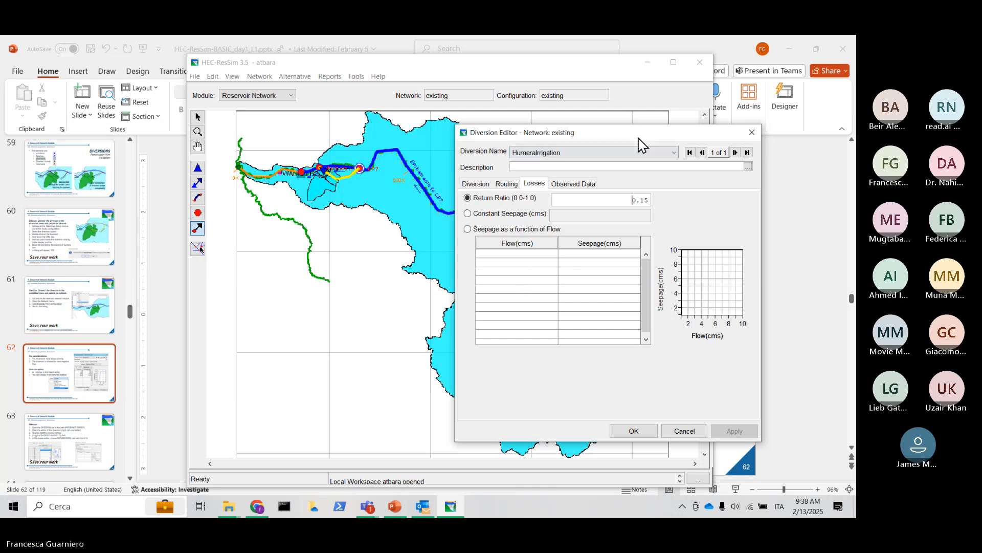
Look at HumeraIrrigation's observed data locations and accept the diversion editor.
drag(640, 138, 620, 152)
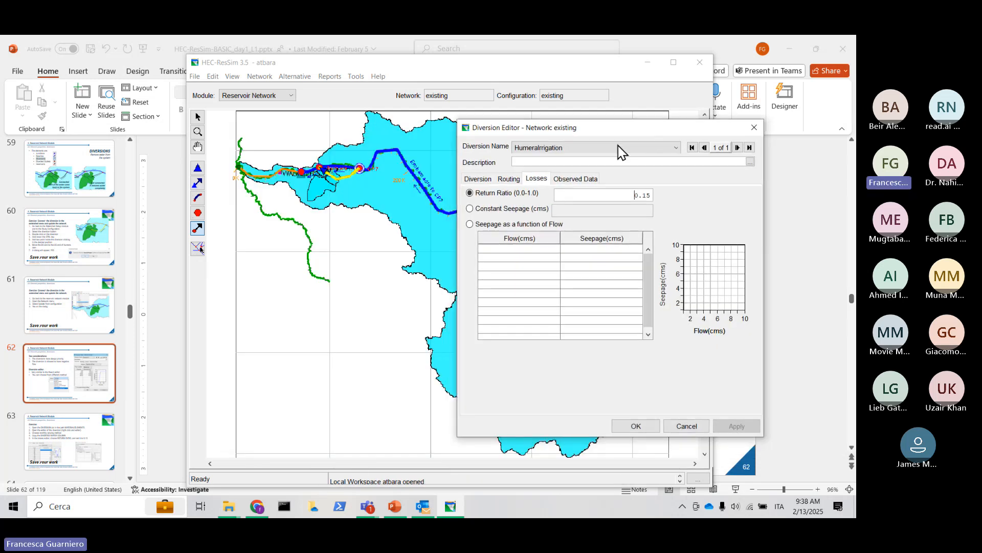
click(572, 180)
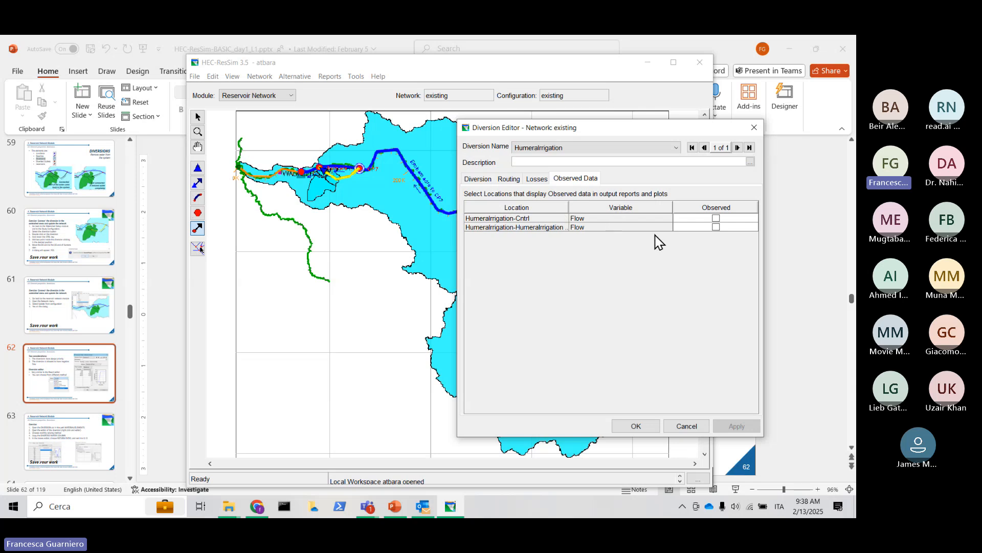
click(636, 425)
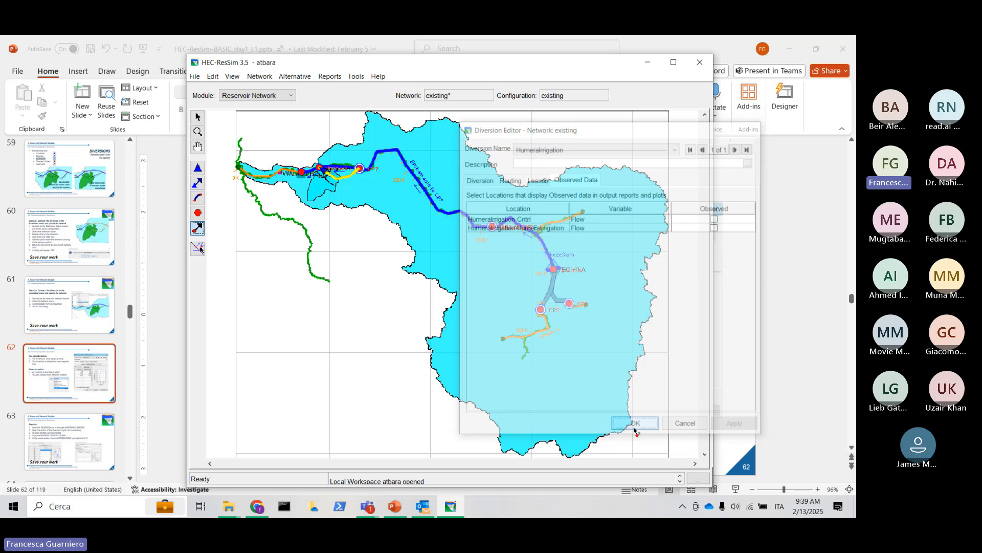
Save the existing reservoir network.
click(259, 76)
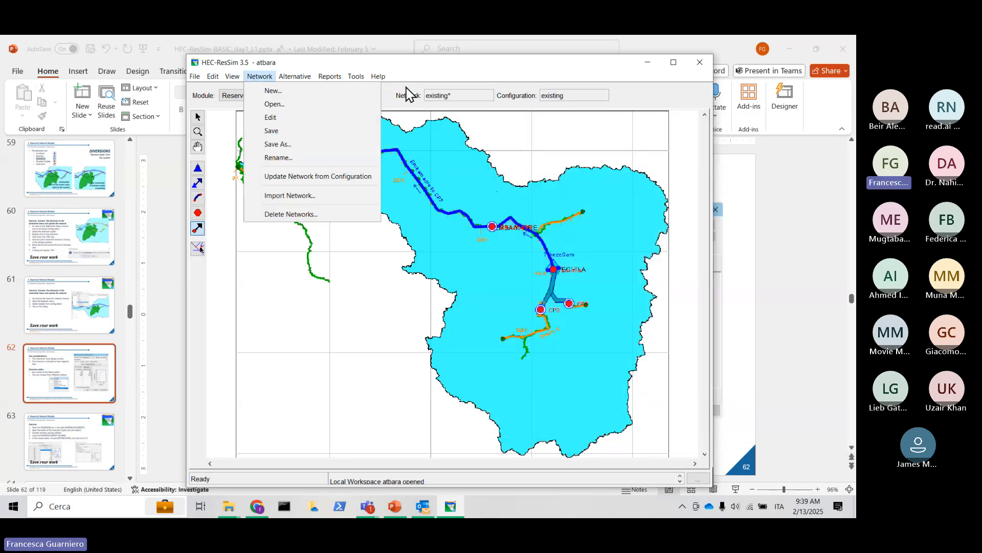
click(432, 94)
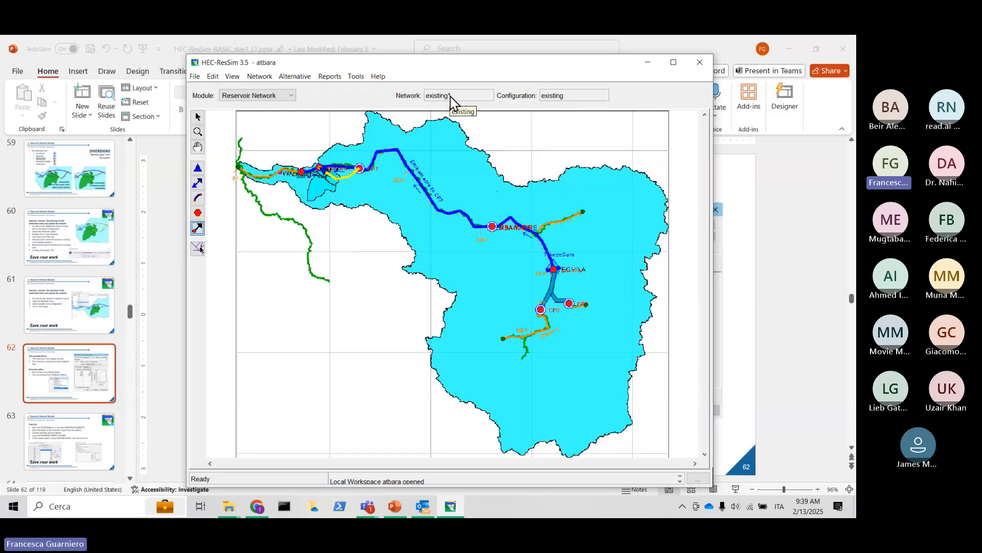
click(270, 77)
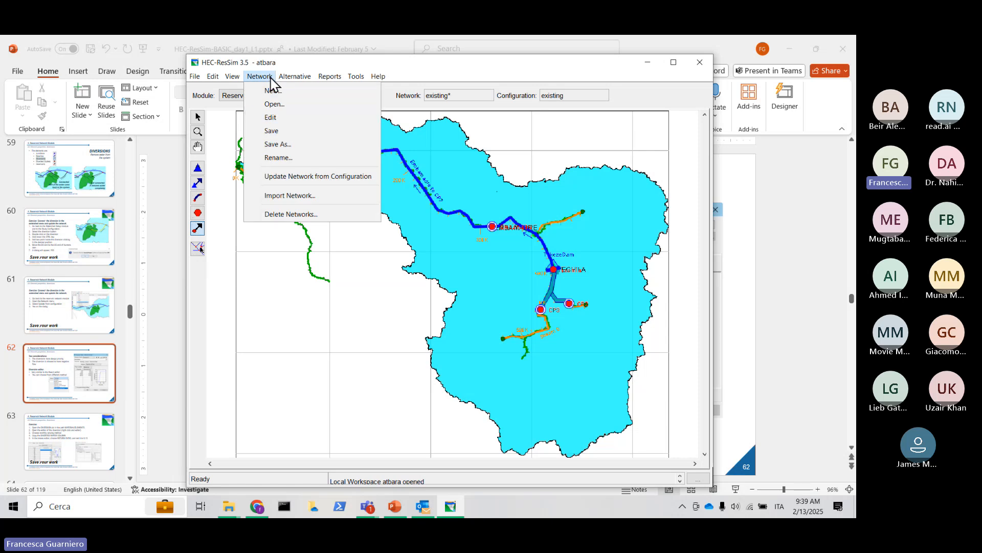
click(273, 132)
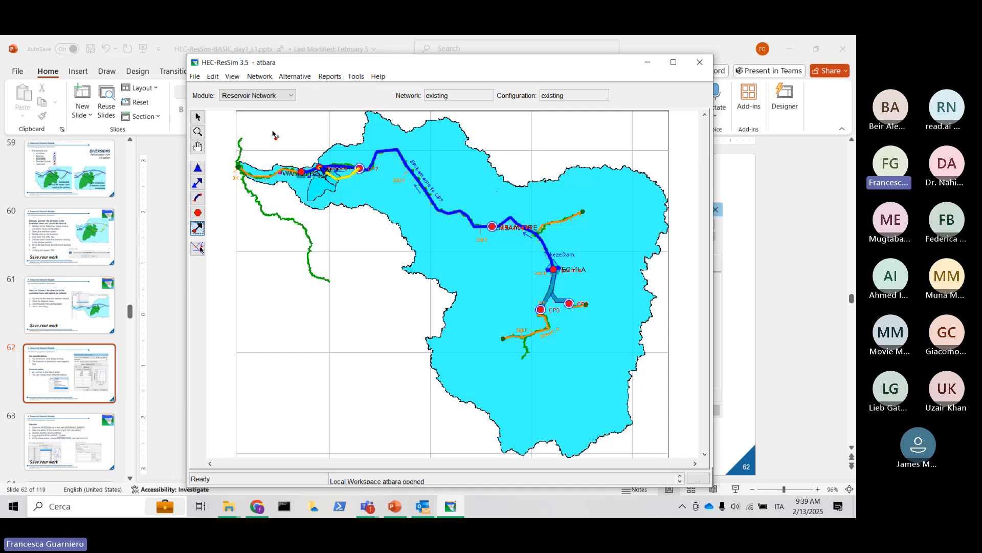
click(193, 76)
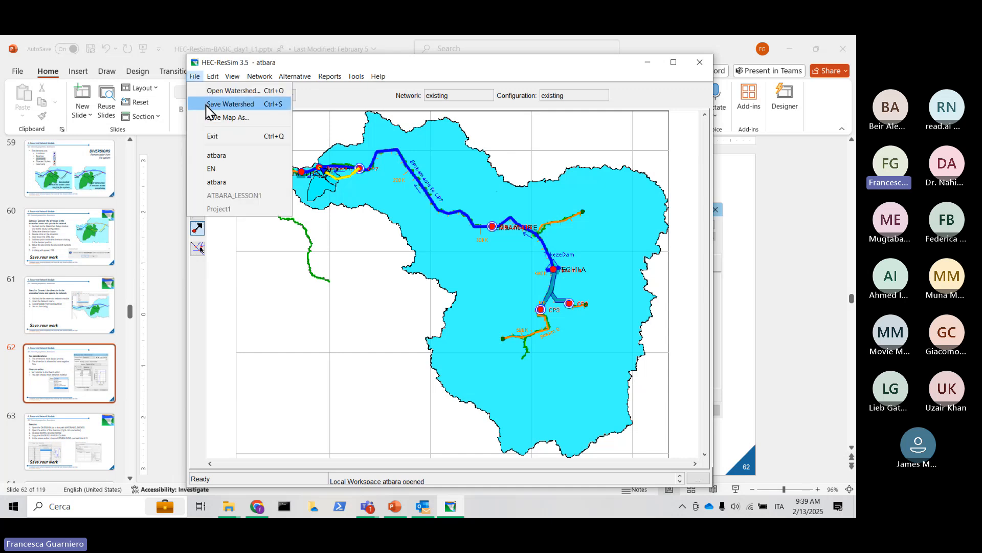
click(421, 65)
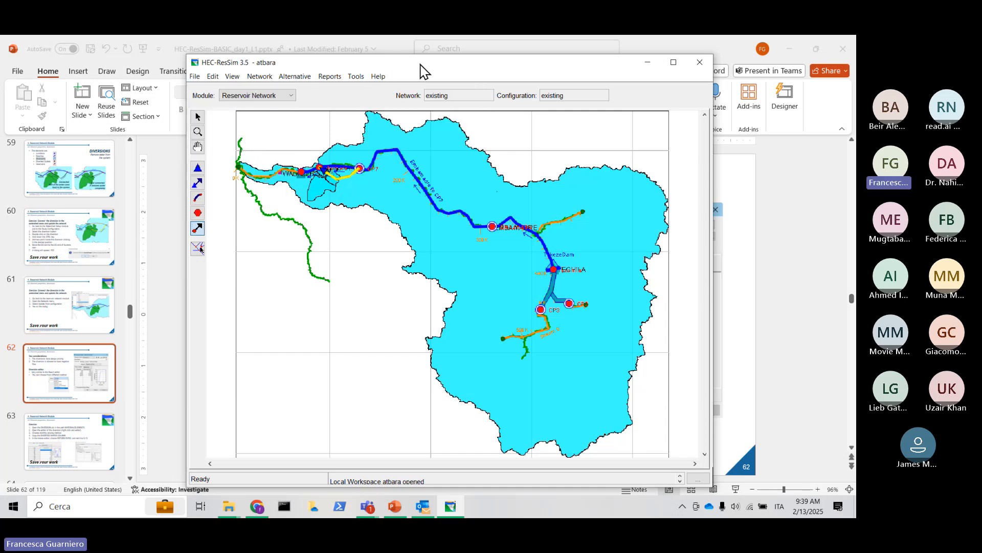
Open the reservoir editor for TekezeDam from its element on the map, using the Reservoir Tool.
drag(420, 65, 314, 73)
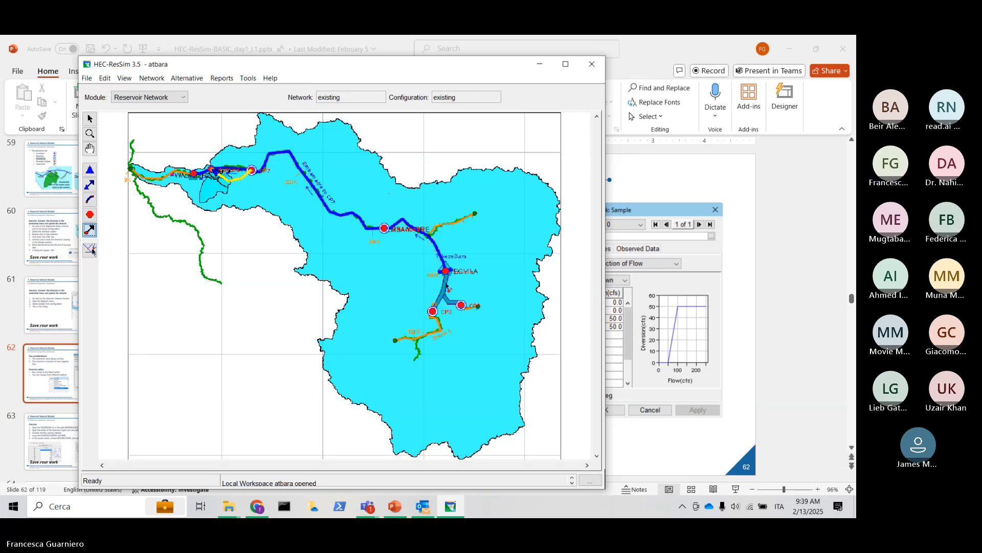
click(92, 168)
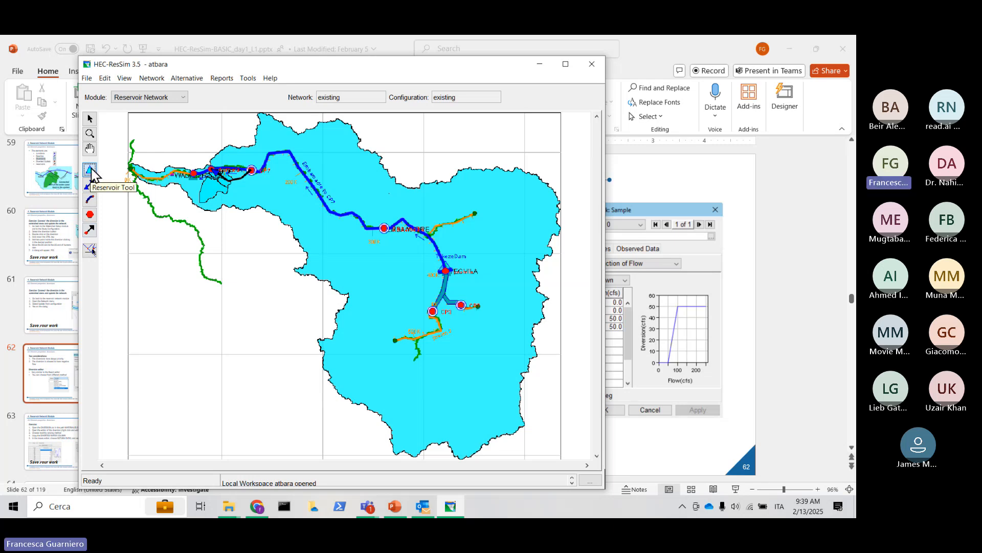
right_click(446, 288)
click(470, 314)
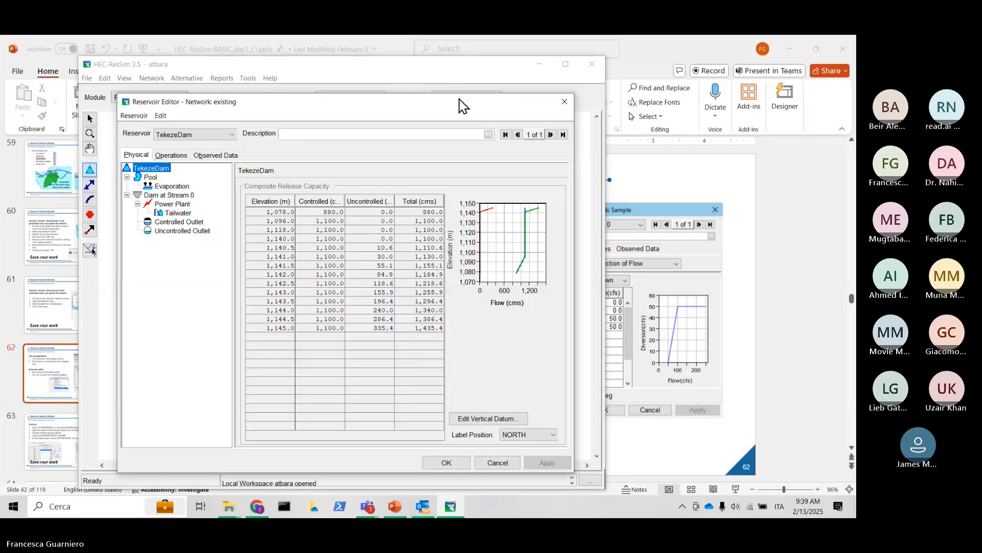
Switch to the PowerPoint presentation, show slide 65 on the reservoir editor's layout and shrink the slide thumbnails to a narrow strip.
click(663, 62)
scroll(278, 286, down, 2)
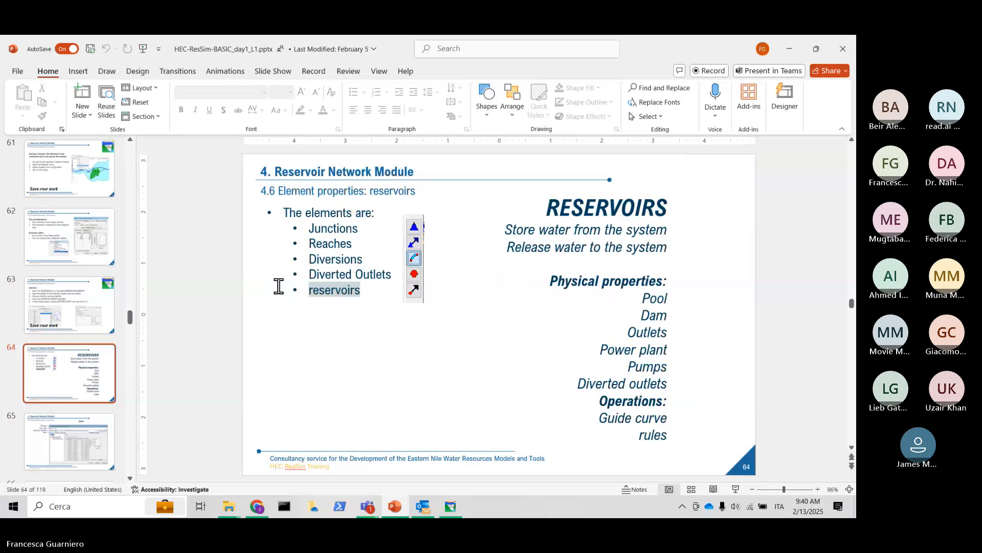
scroll(278, 286, down, 1)
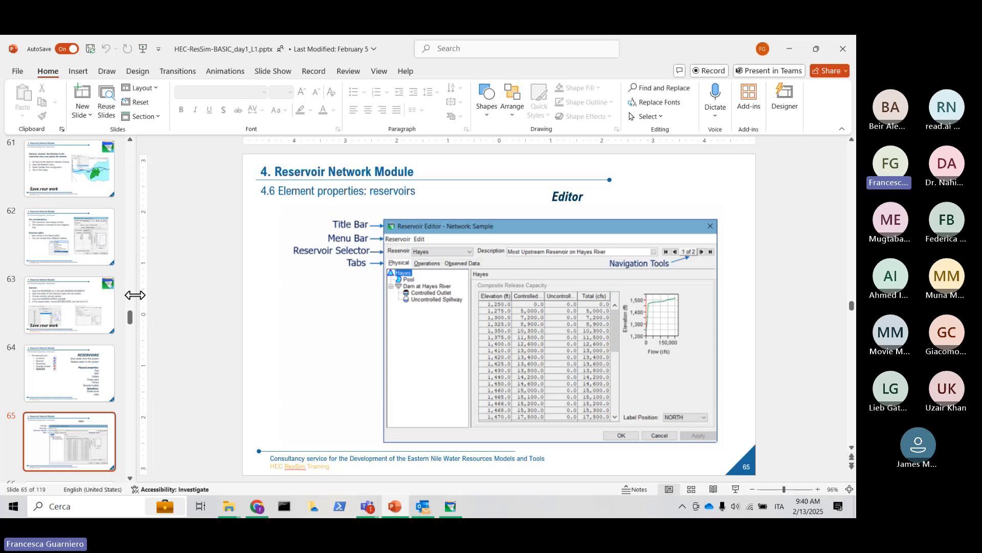
drag(132, 292, 26, 279)
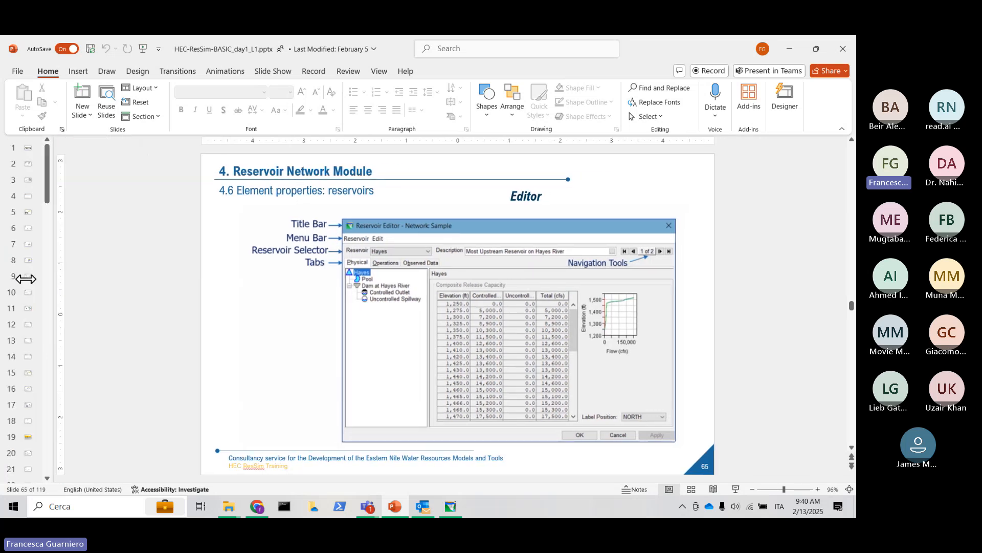
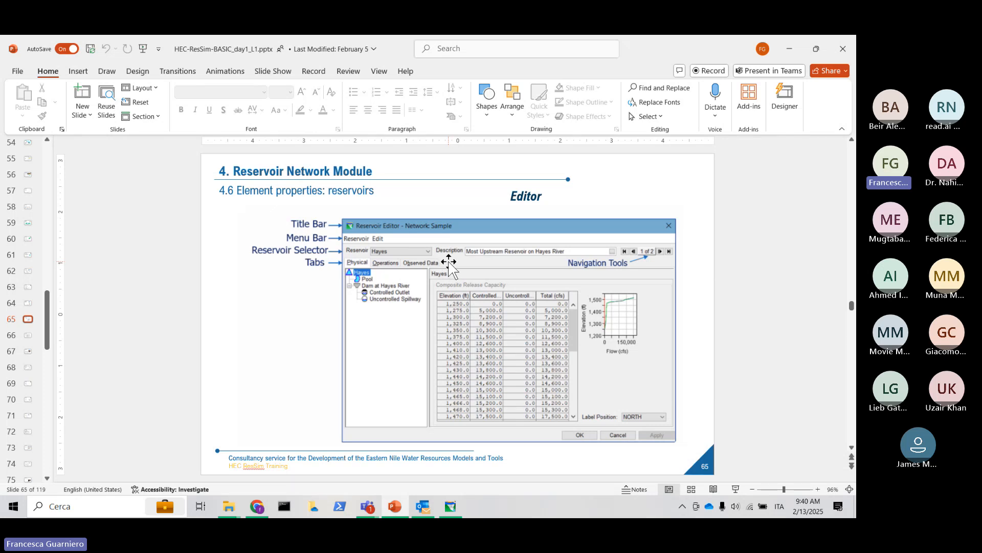
Go through the reservoir physical data slides up to slide 68, the Tekeze dam pool exercise.
scroll(449, 262, down, 1)
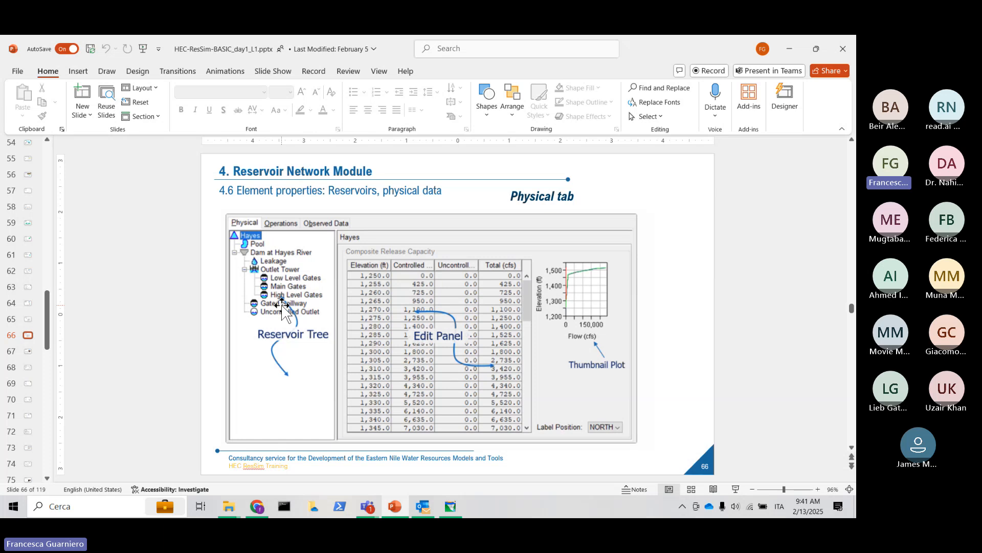
scroll(283, 307, down, 1)
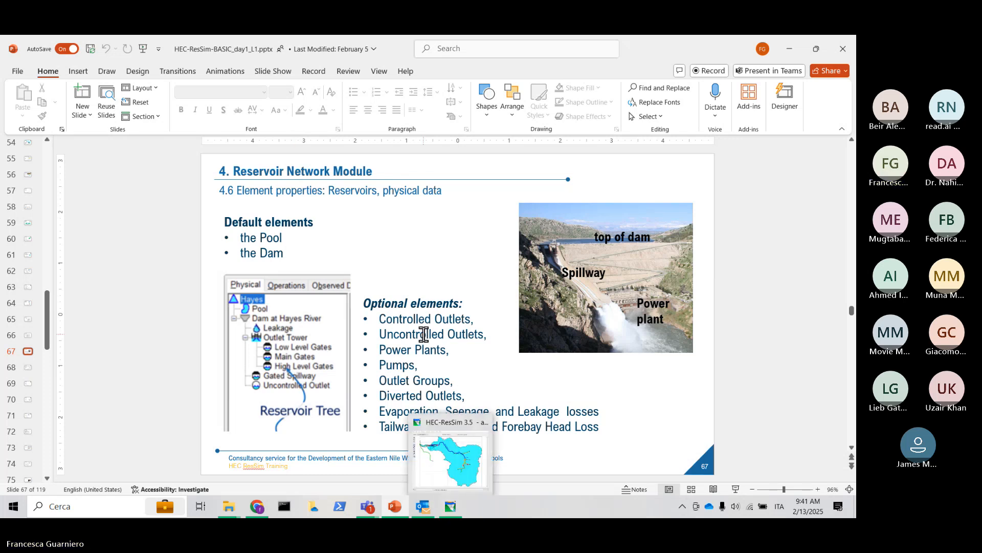
scroll(423, 334, down, 1)
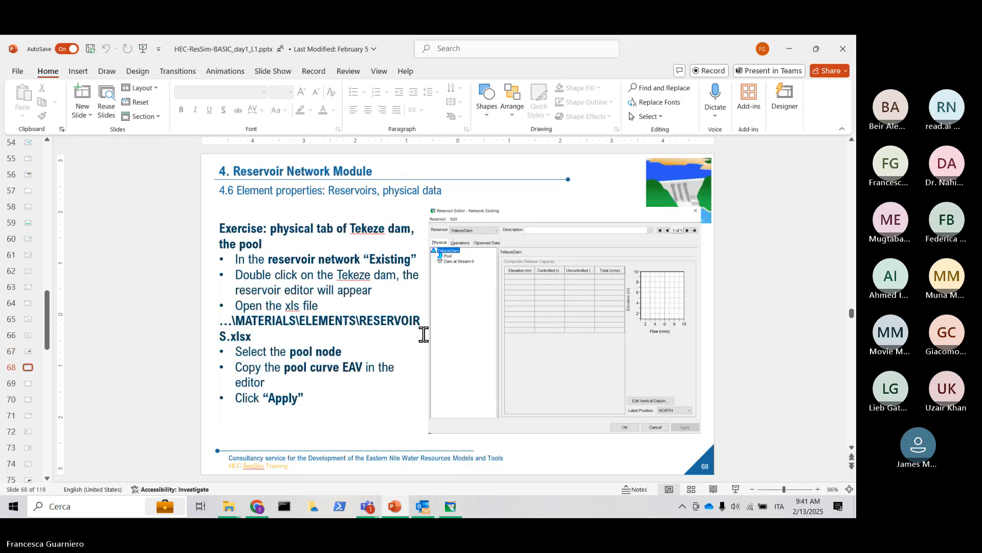
Switch to HEC-ResSim and examine the elevation, storage and area table of TekezeDam's pool.
click(450, 506)
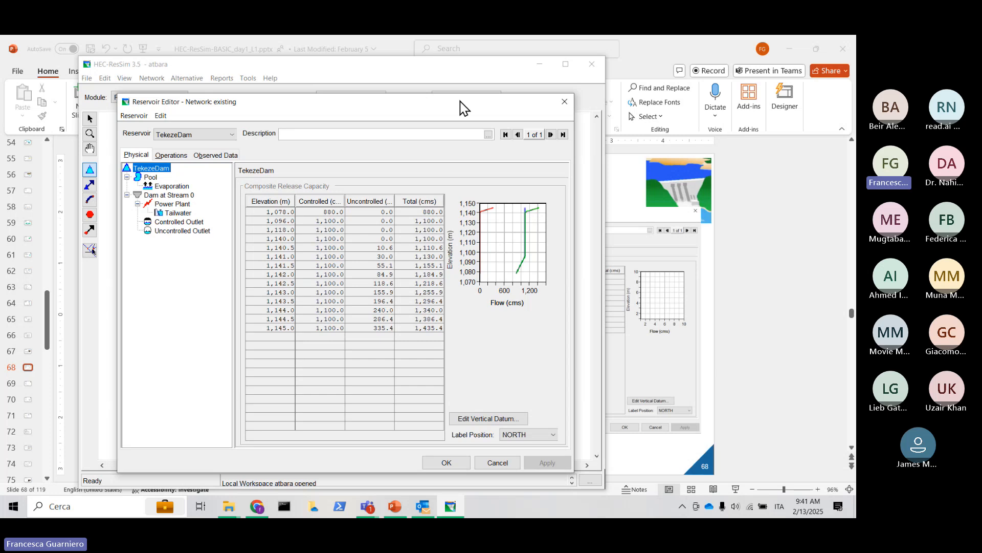
drag(463, 107, 487, 105)
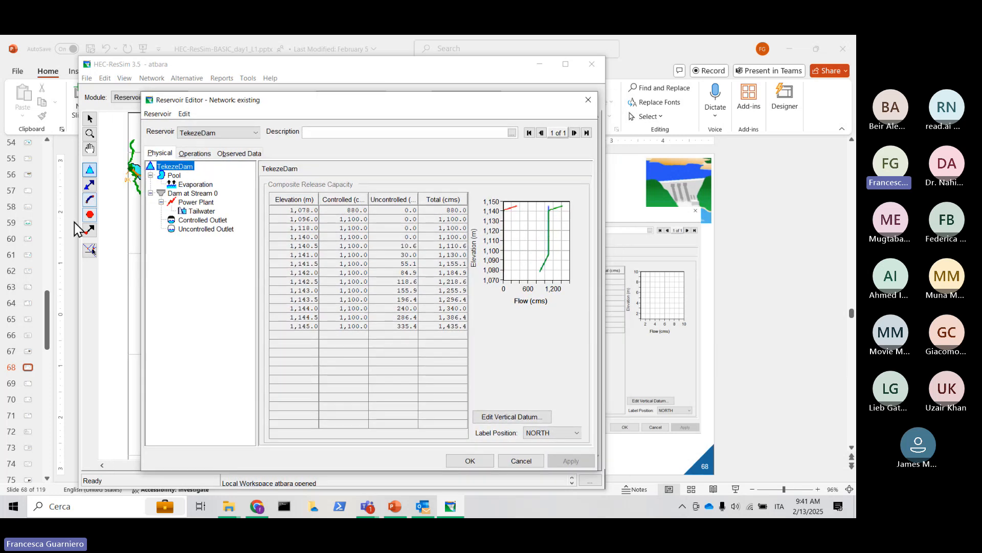
click(175, 176)
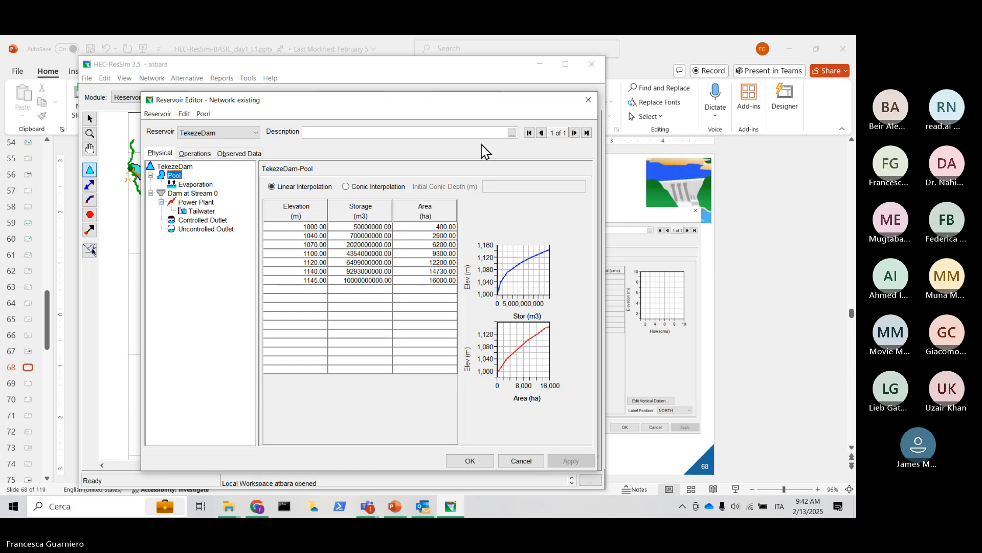
click(475, 122)
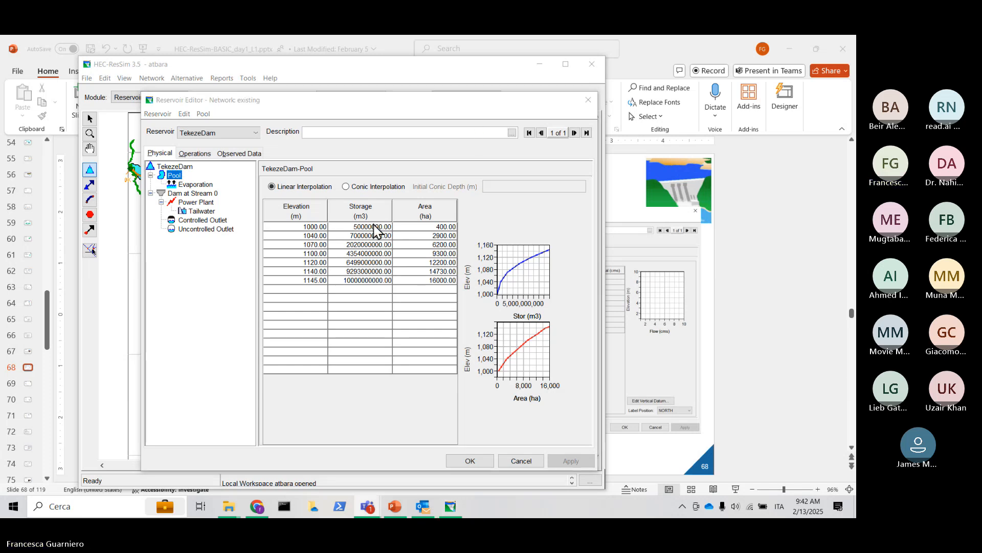
click(224, 299)
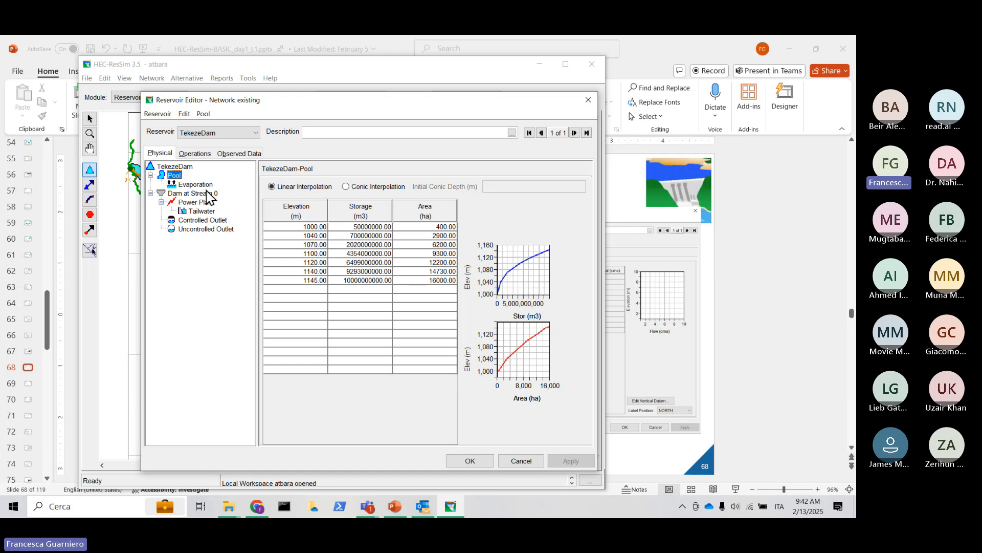
Show the elements that can be added to TekezeDam's pool and examine its monthly evaporation table, especially July and August.
right_click(175, 177)
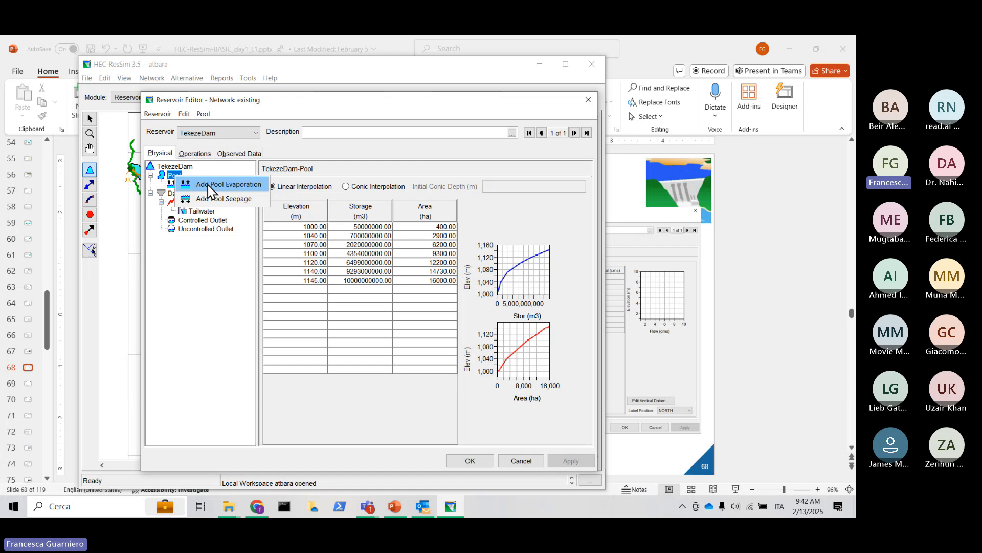
click(225, 188)
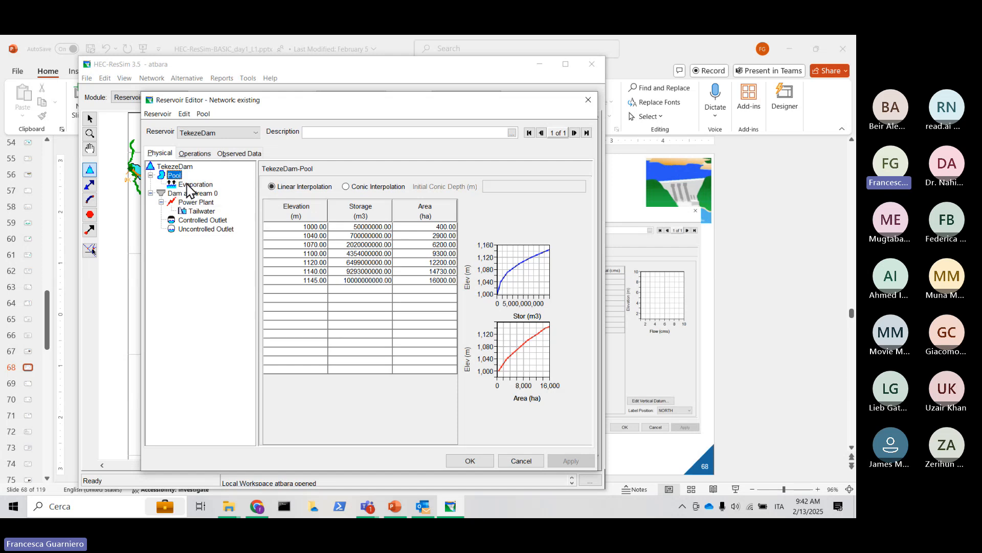
click(190, 185)
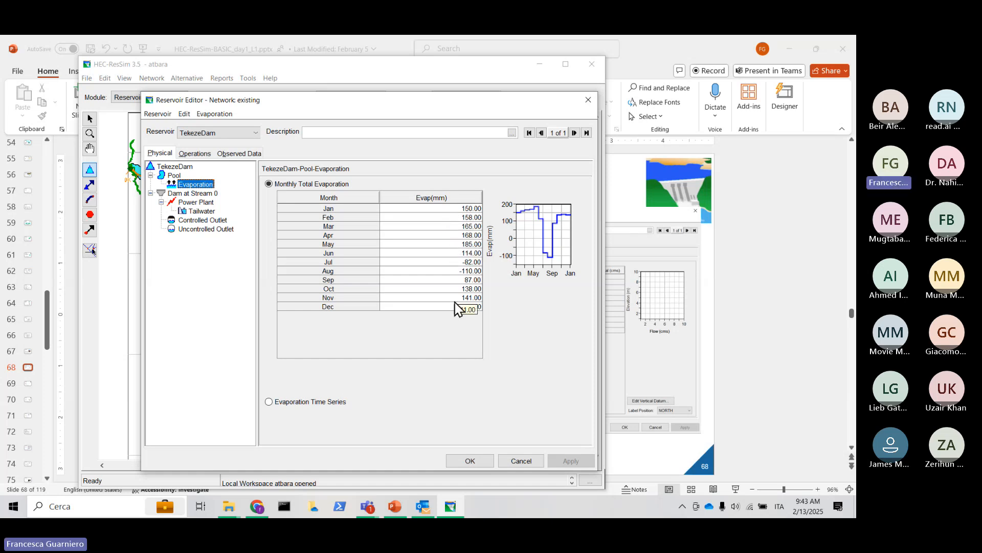
click(438, 272)
drag(433, 261, 435, 271)
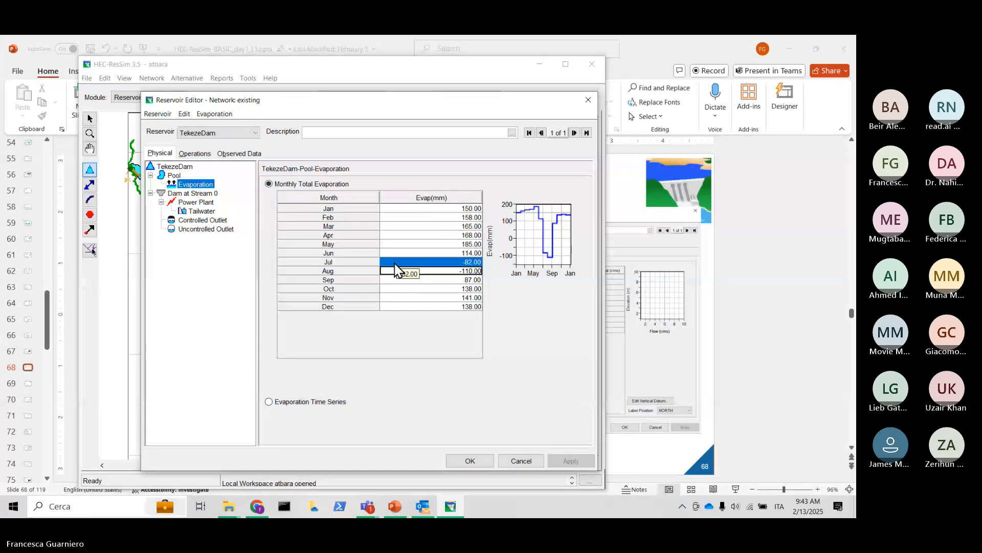
click(174, 177)
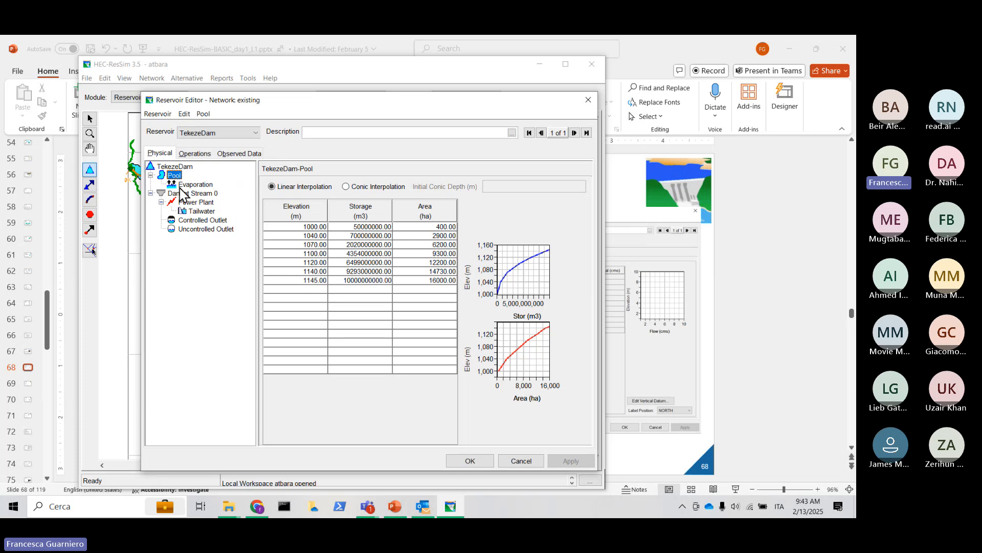
Examine the elevation and length at the top of the dam for Dam at Stream 0.
click(184, 195)
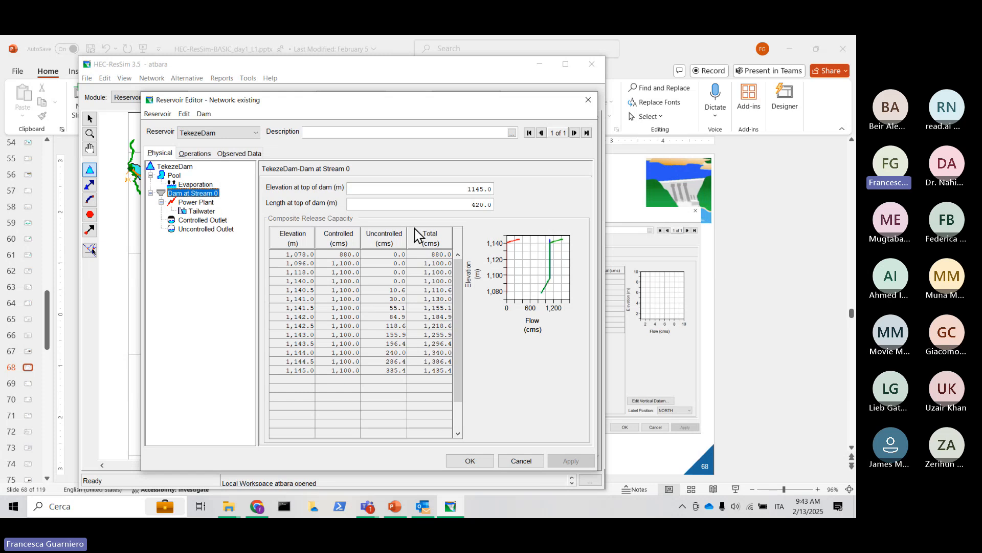
drag(453, 193, 501, 204)
drag(466, 188, 498, 190)
click(462, 192)
drag(467, 205, 499, 205)
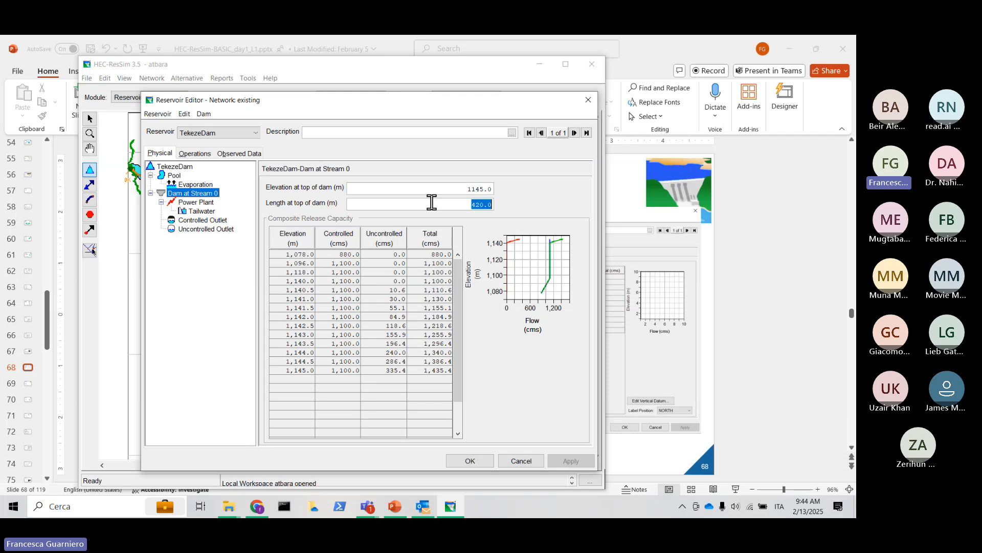
Look through the data of the dam's power plant, controlled outlet and uncontrolled outlet.
click(200, 203)
click(198, 224)
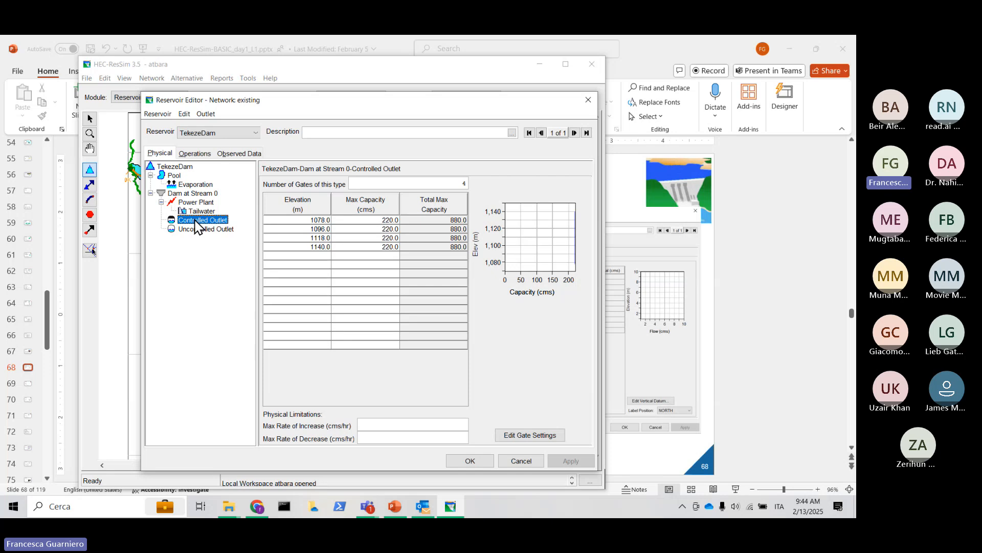
click(201, 230)
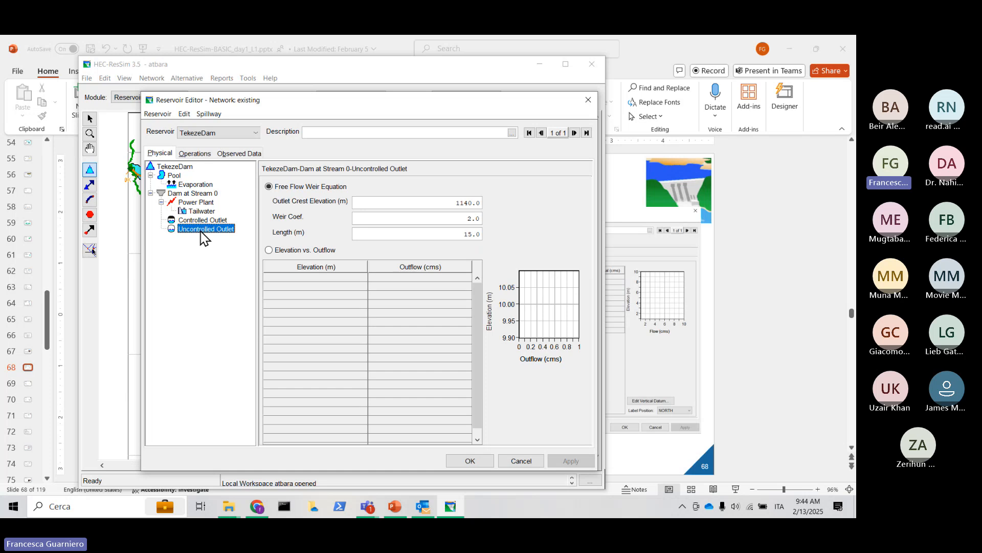
Examine the power plant's gate count, elevation and maximum capacity table, installed capacity and efficiency settings.
click(208, 204)
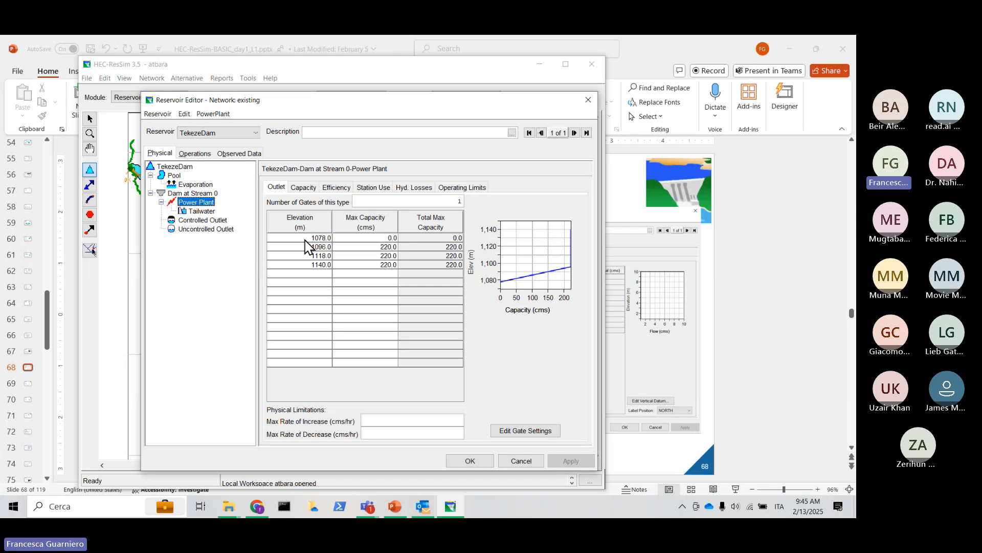
drag(305, 239, 347, 266)
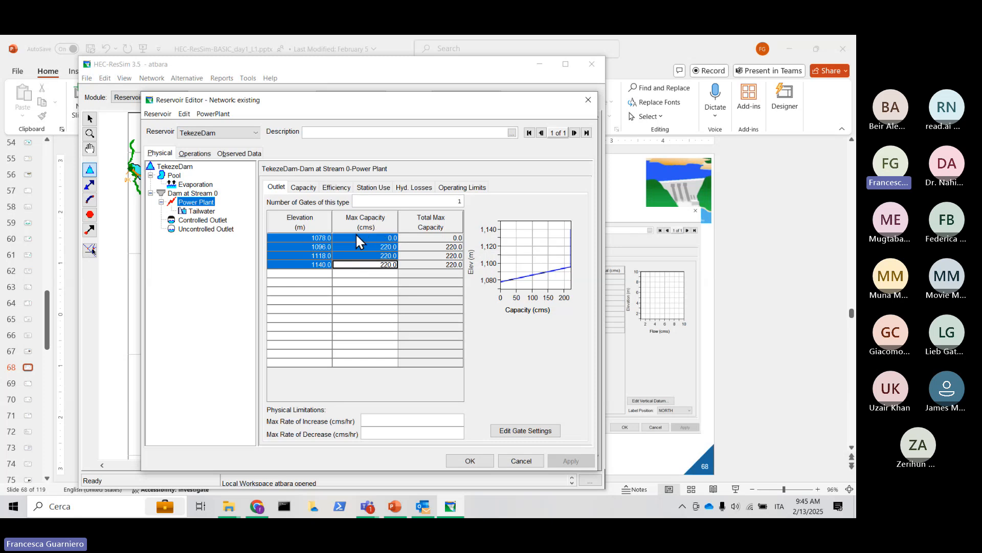
click(303, 239)
click(301, 247)
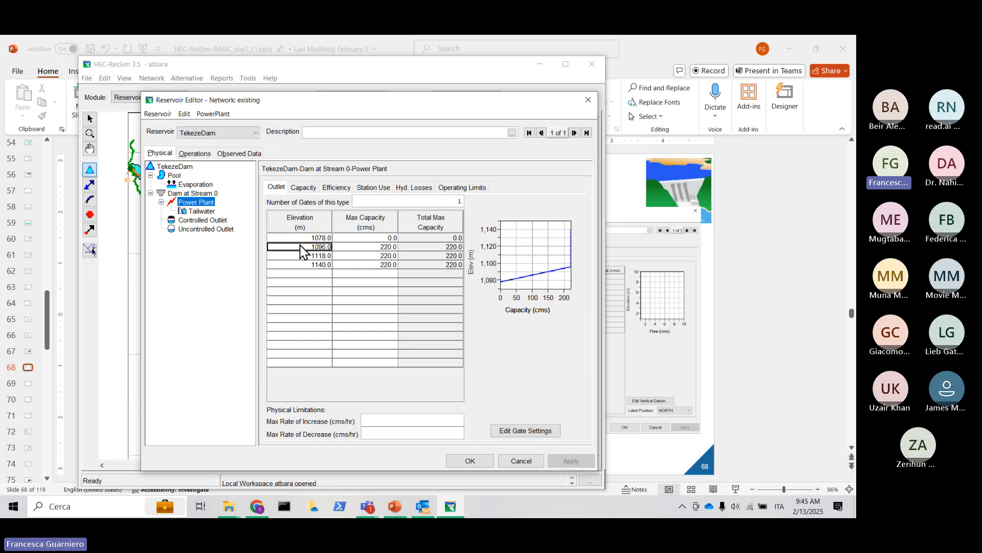
click(302, 255)
click(301, 240)
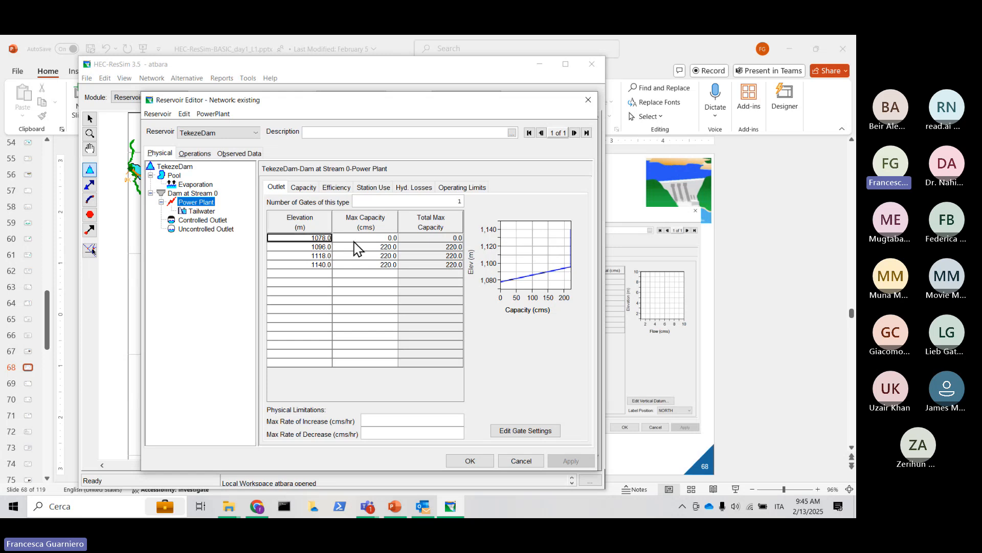
click(360, 239)
click(360, 247)
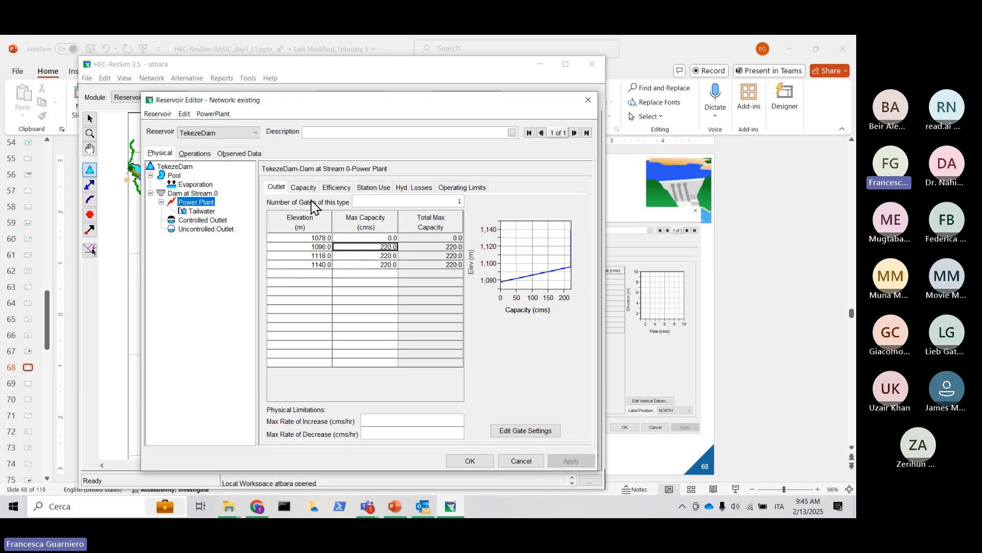
click(426, 201)
click(302, 188)
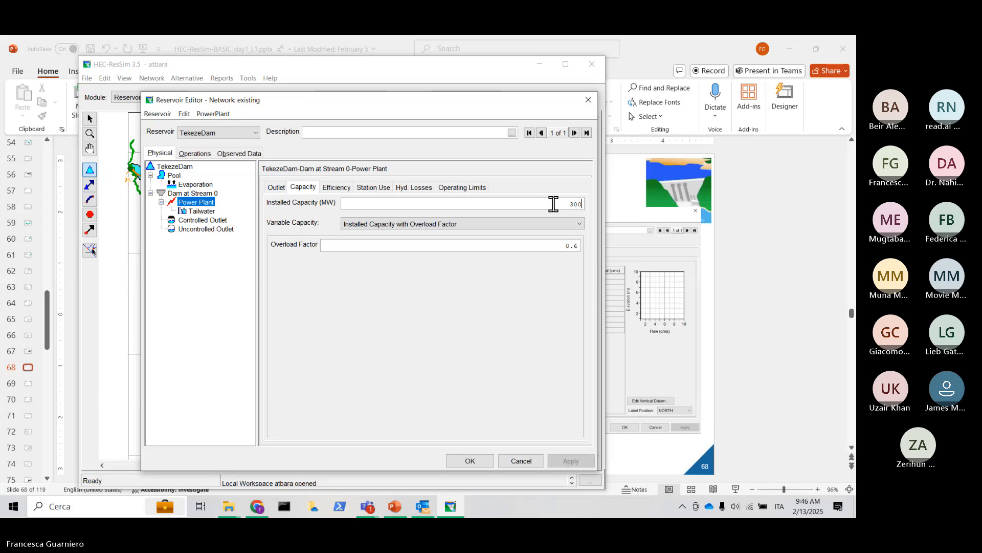
click(343, 189)
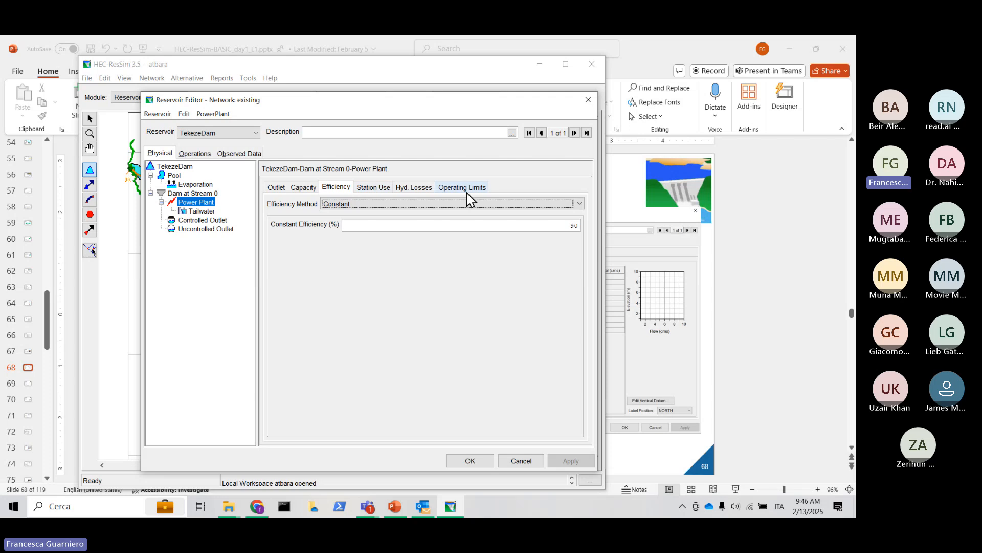
Show the elements that can be added to the power plant and examine the constant elevation of its tailwater.
right_click(199, 203)
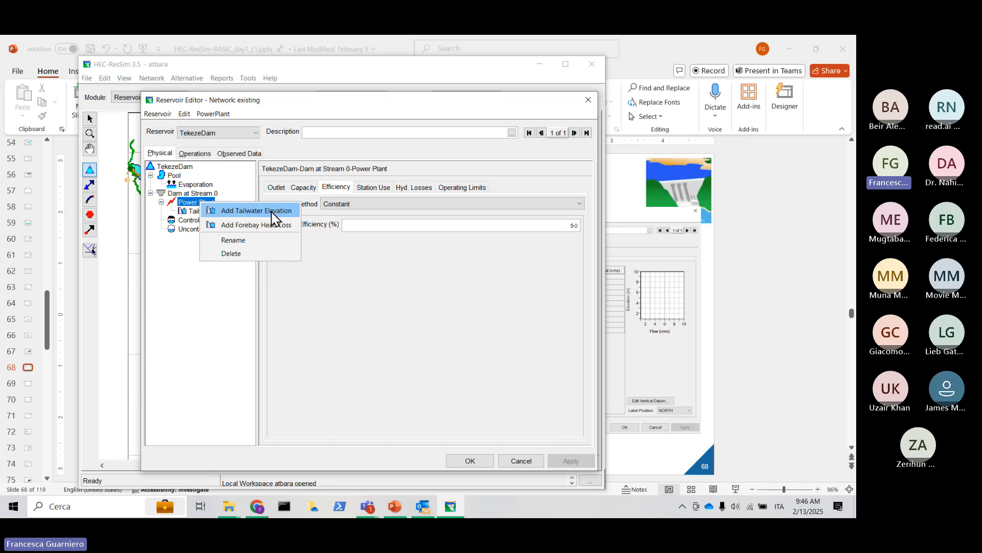
click(195, 212)
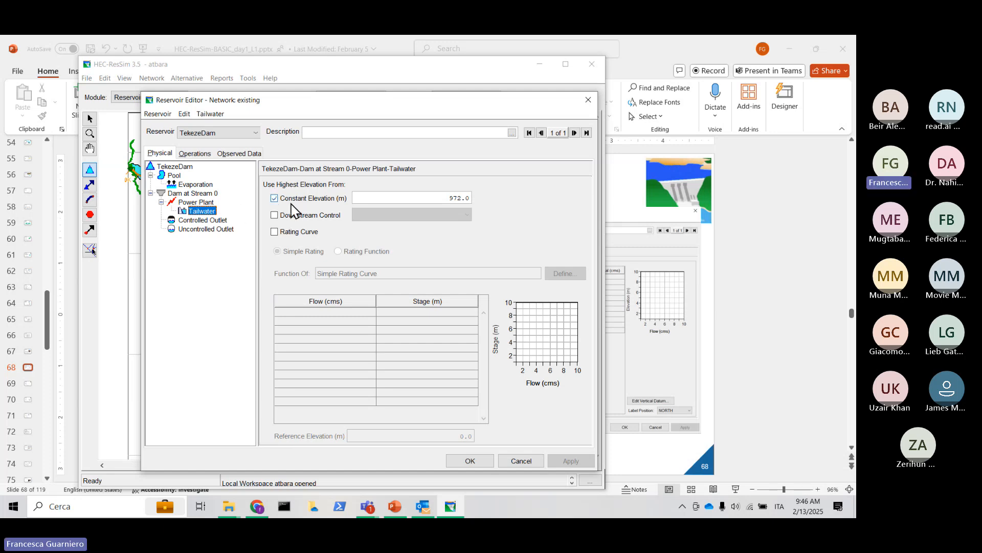
drag(450, 198, 478, 204)
click(429, 196)
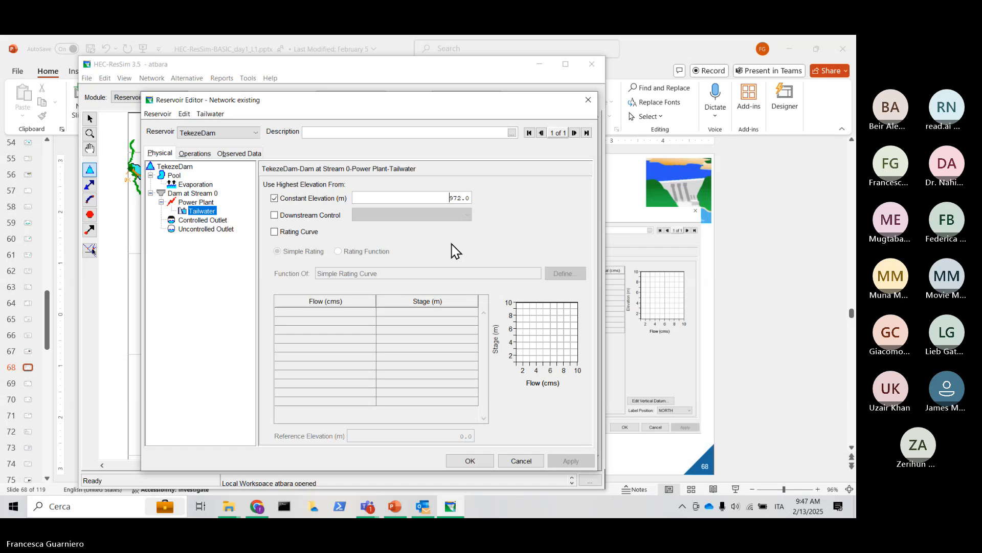
Reposition the reservoir editor and examine the controlled outlet's number of gates and elevation–capacity table.
drag(462, 104, 403, 89)
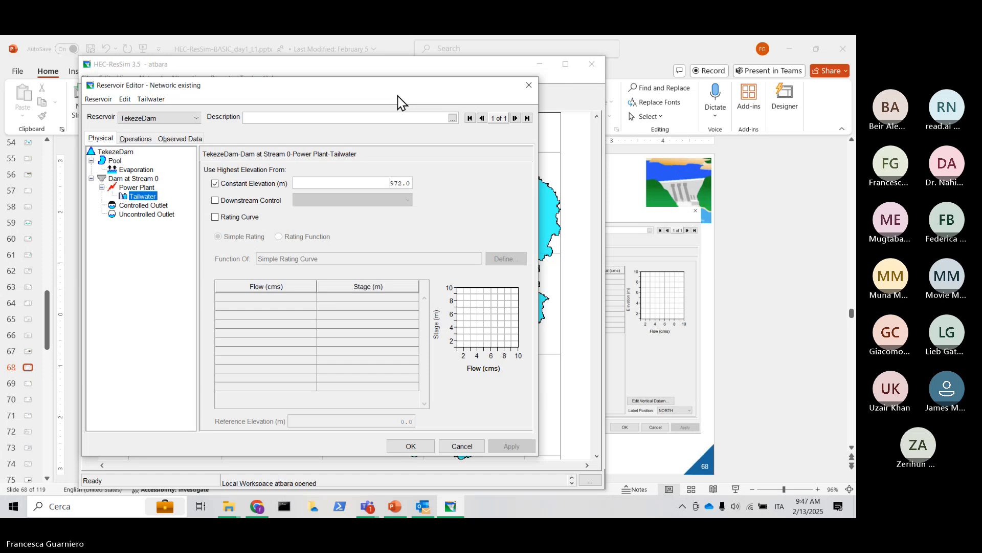
click(153, 207)
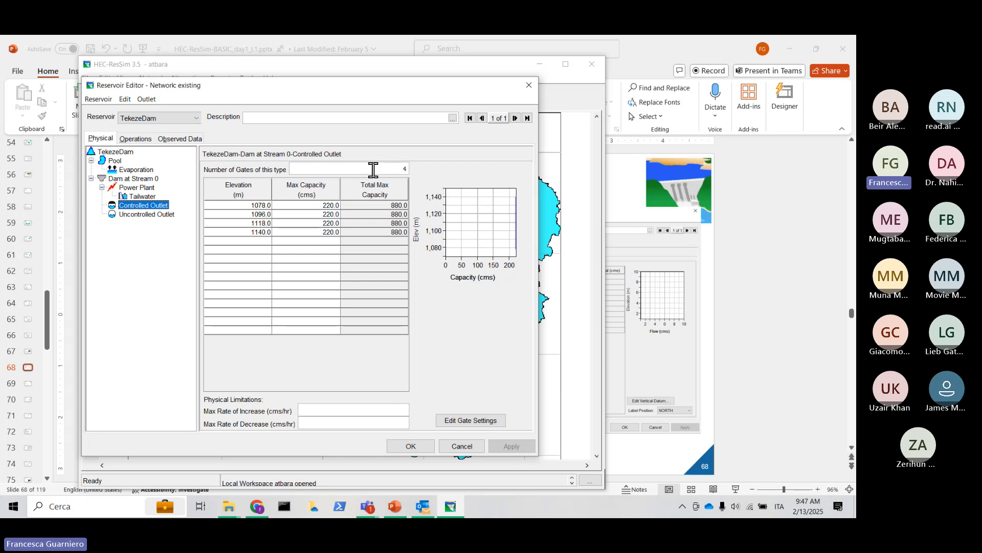
drag(374, 169, 422, 173)
drag(267, 205, 281, 234)
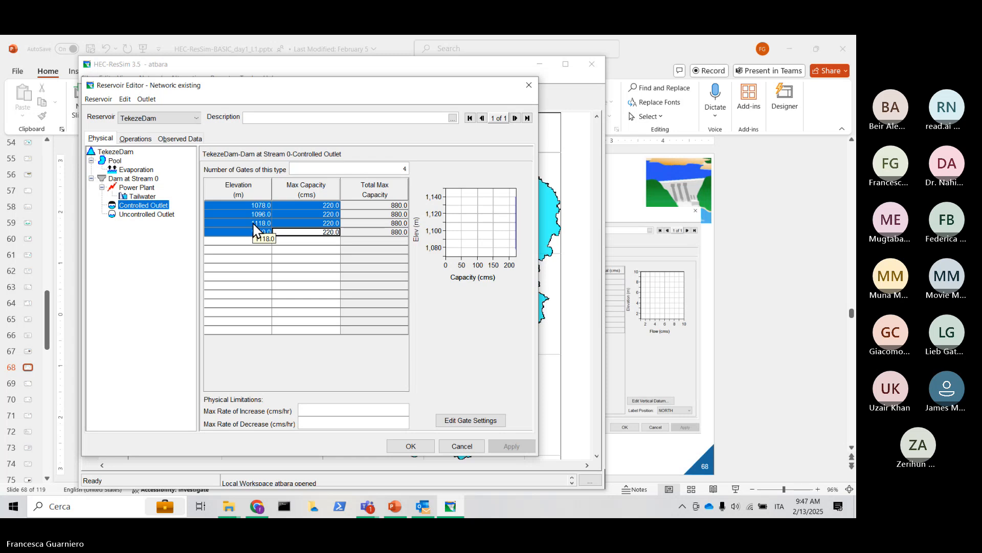
click(253, 259)
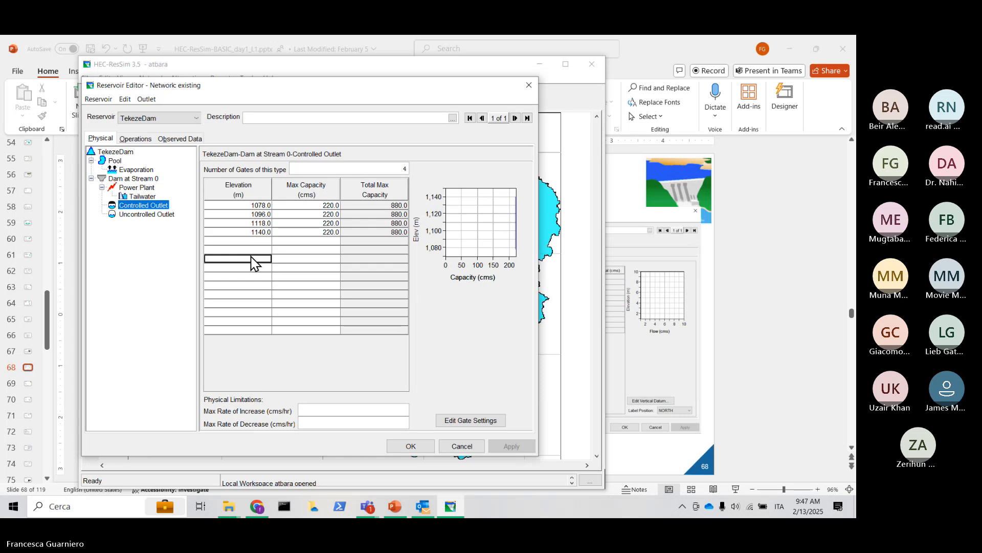
Examine the uncontrolled outlet's free flow weir parameters: crest elevation, weir coefficient and length.
click(133, 215)
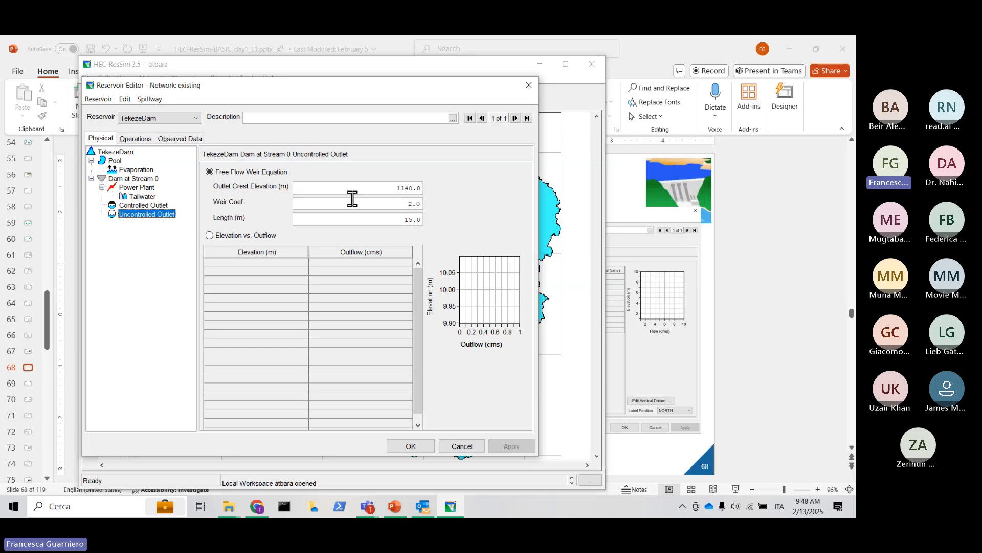
click(307, 187)
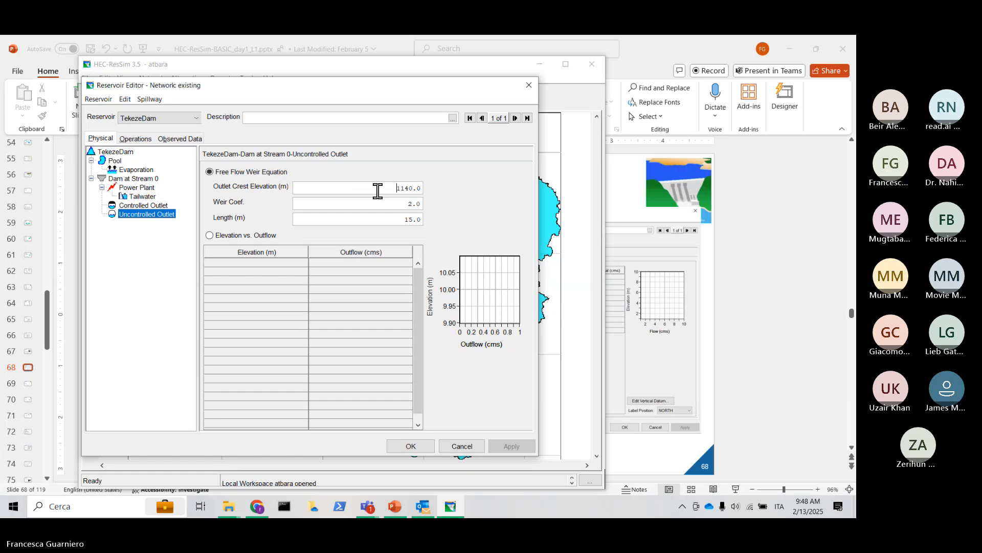
click(396, 203)
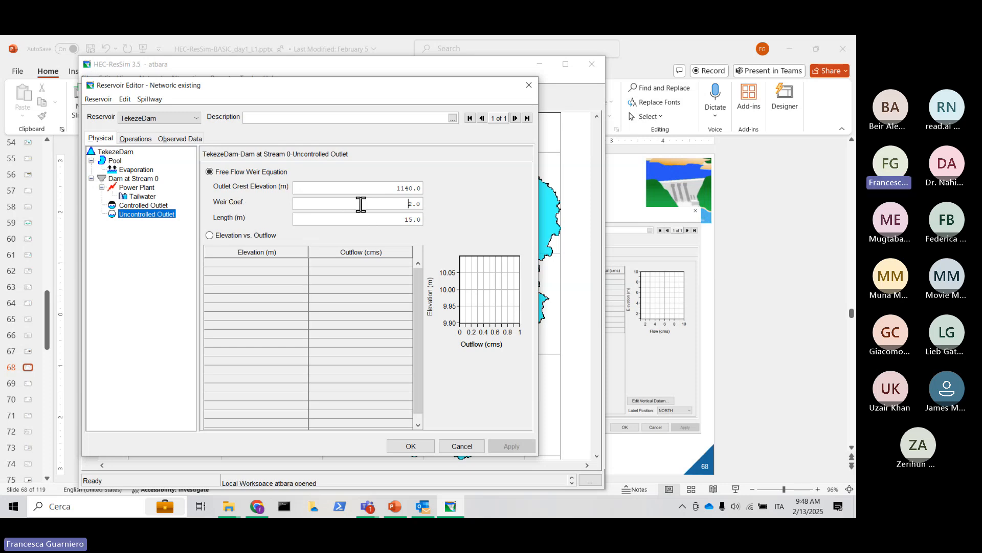
double_click(411, 204)
double_click(405, 218)
Widen the reservoir editor and examine the composite release capacity of Dam at Stream 0 in its table and enlarged plot.
click(121, 180)
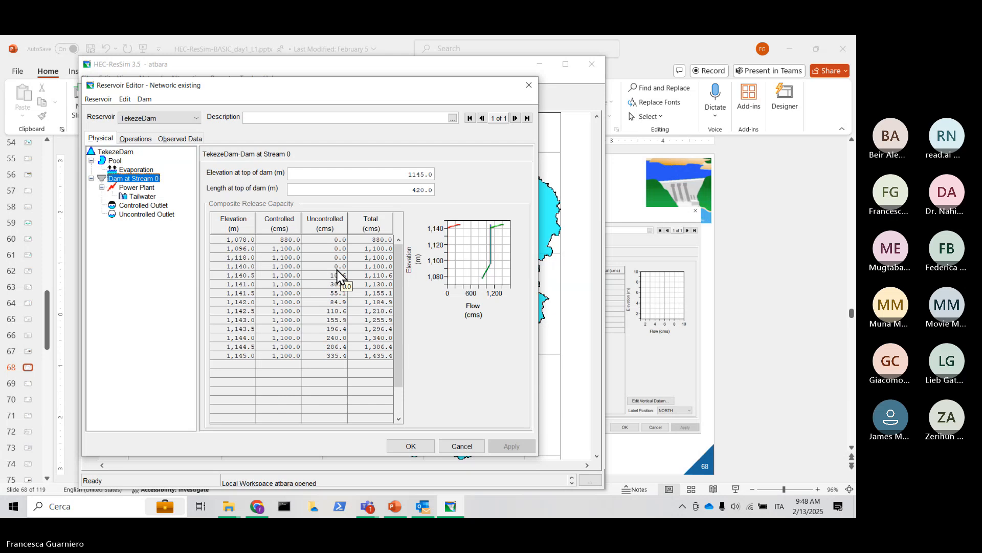
drag(540, 281, 619, 280)
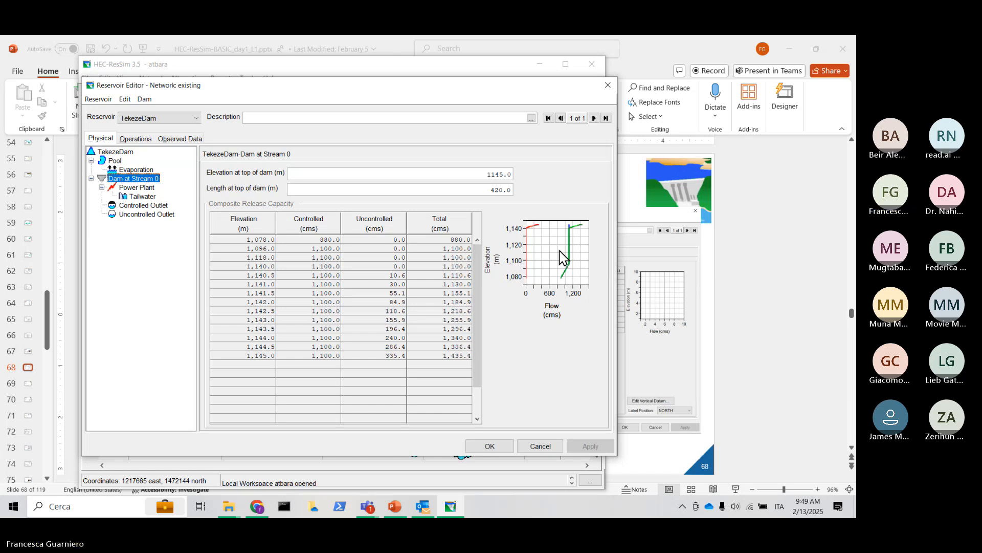
click(472, 121)
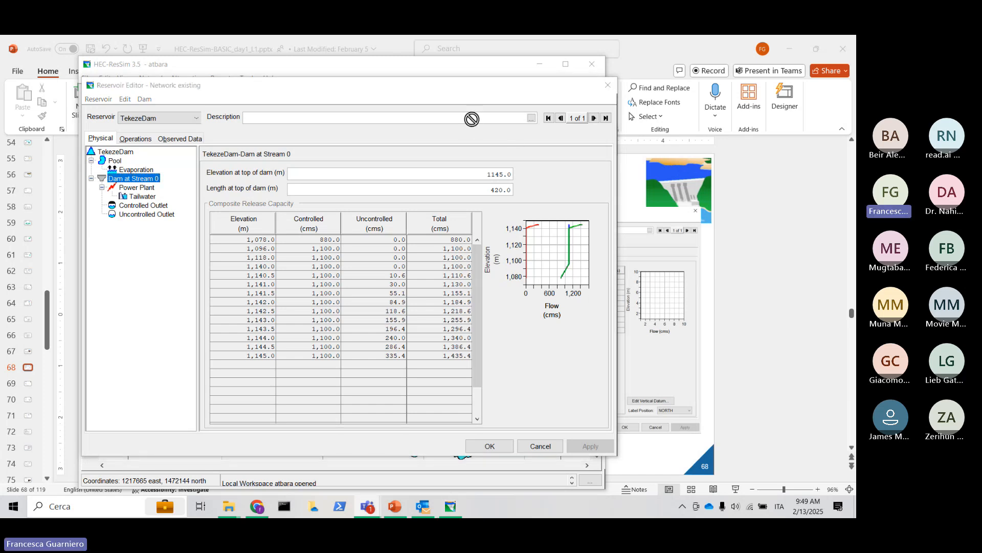
double_click(563, 259)
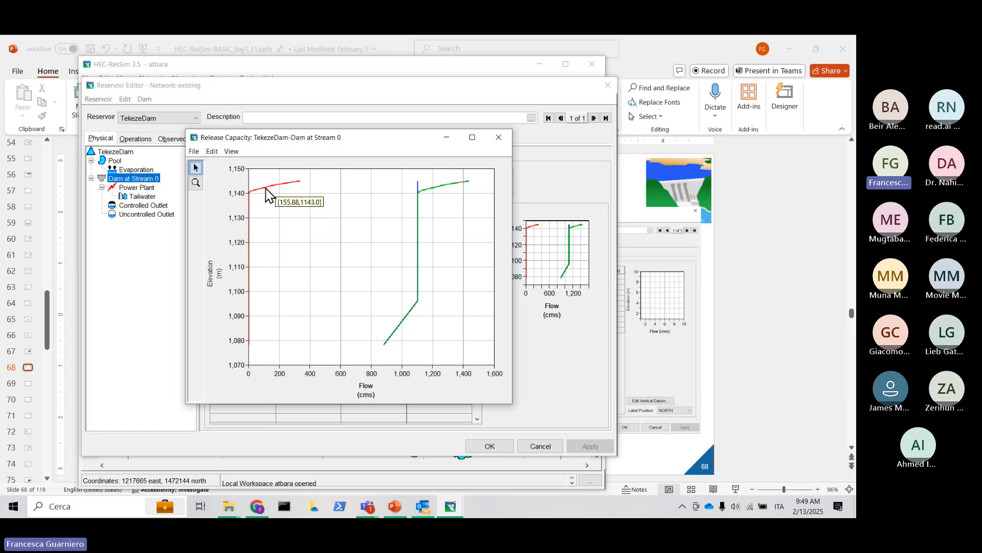
mouse_move(249, 194)
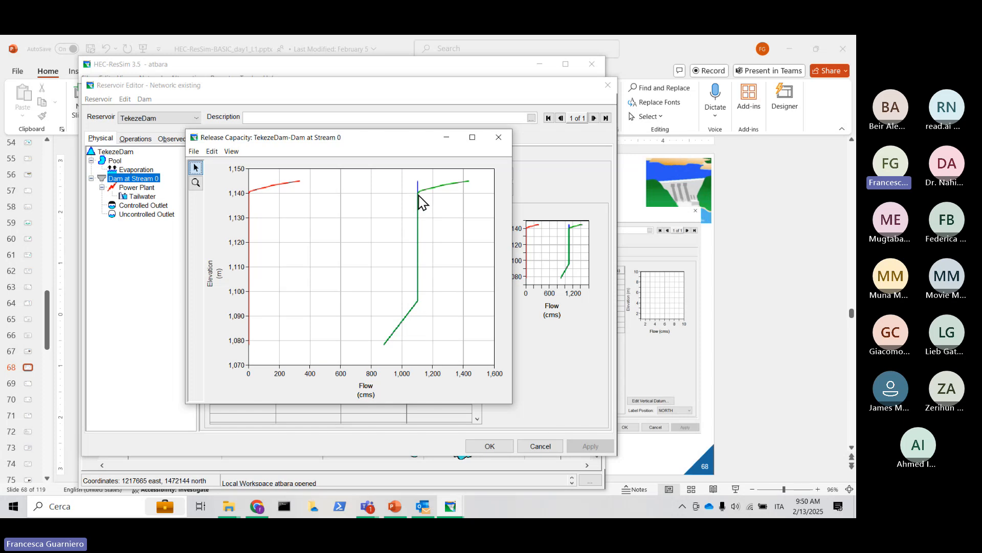
mouse_move(417, 195)
click(503, 138)
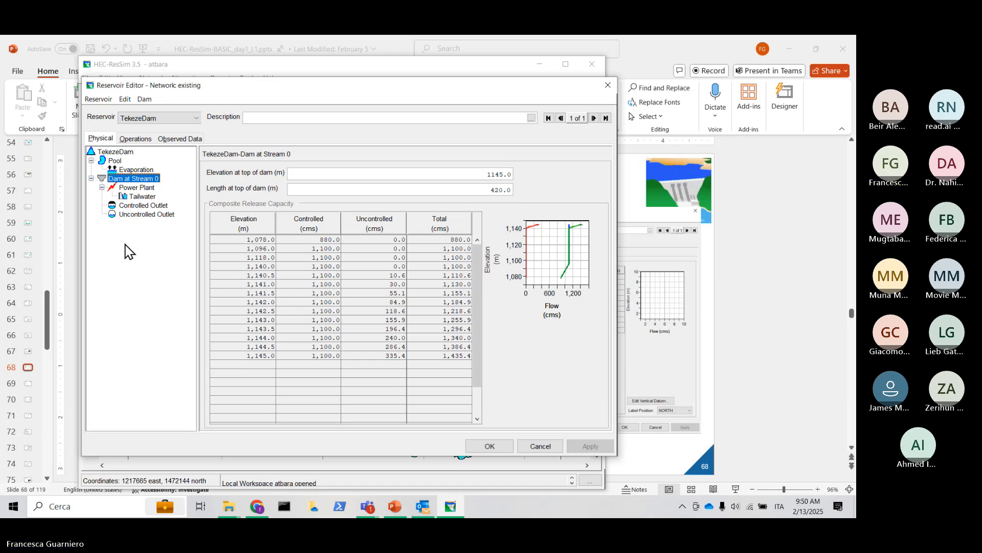
Show TekezeDam's operations data, and switch to the PowerPoint presentation to reach slide 71, the exercise on the dam's physical data.
click(145, 139)
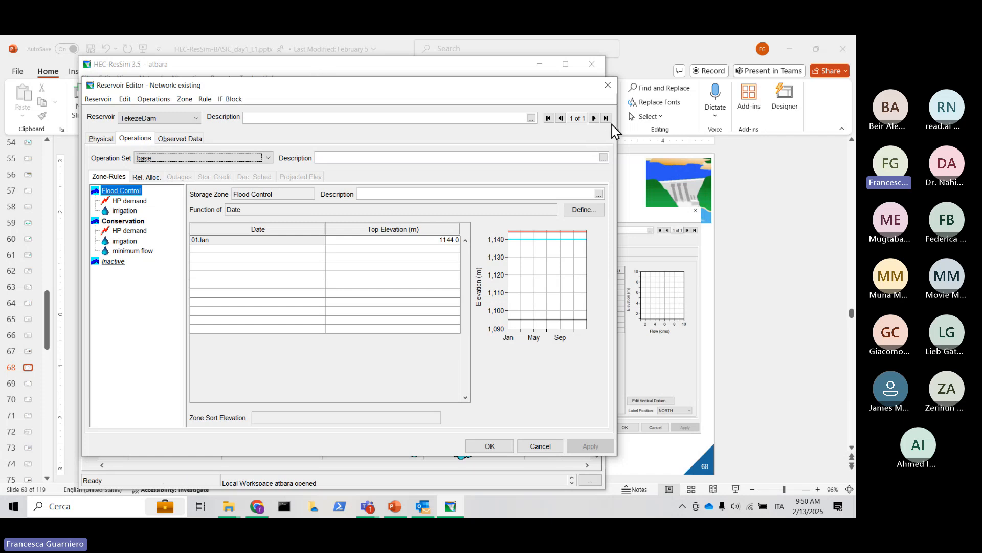
click(649, 60)
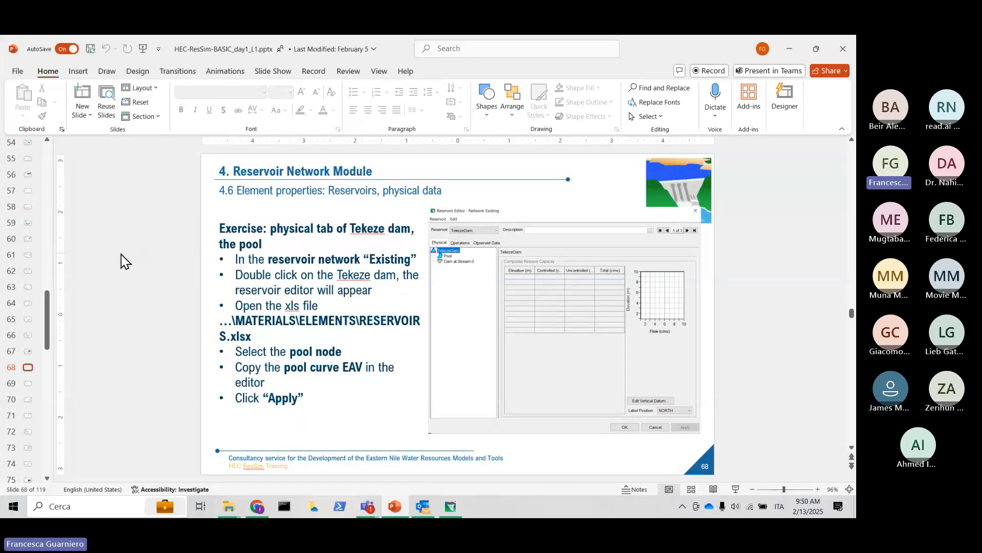
scroll(121, 261, down, 1)
scroll(121, 261, down, 1)
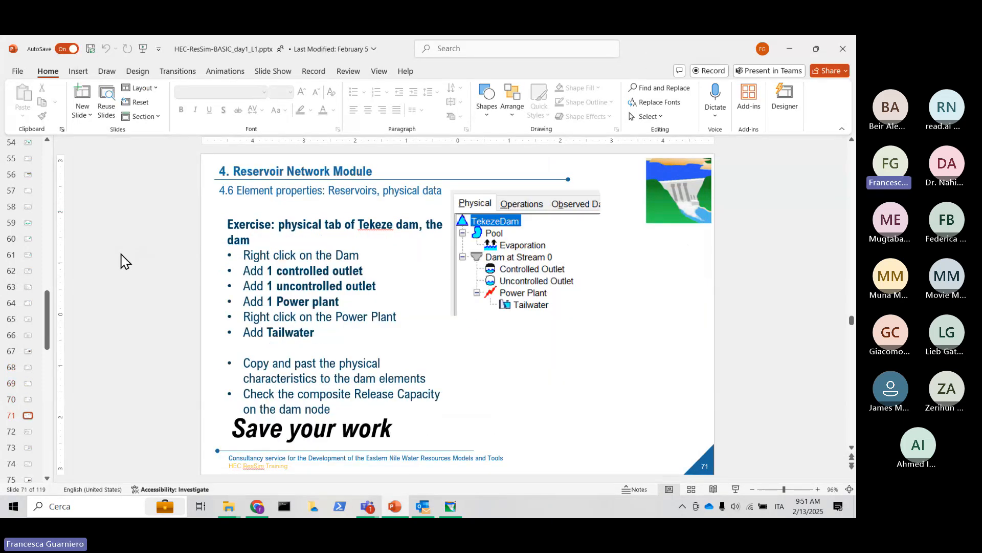
Advance the presentation to slide 73, which introduces reservoir operation.
scroll(121, 261, down, 2)
scroll(121, 261, down, 2)
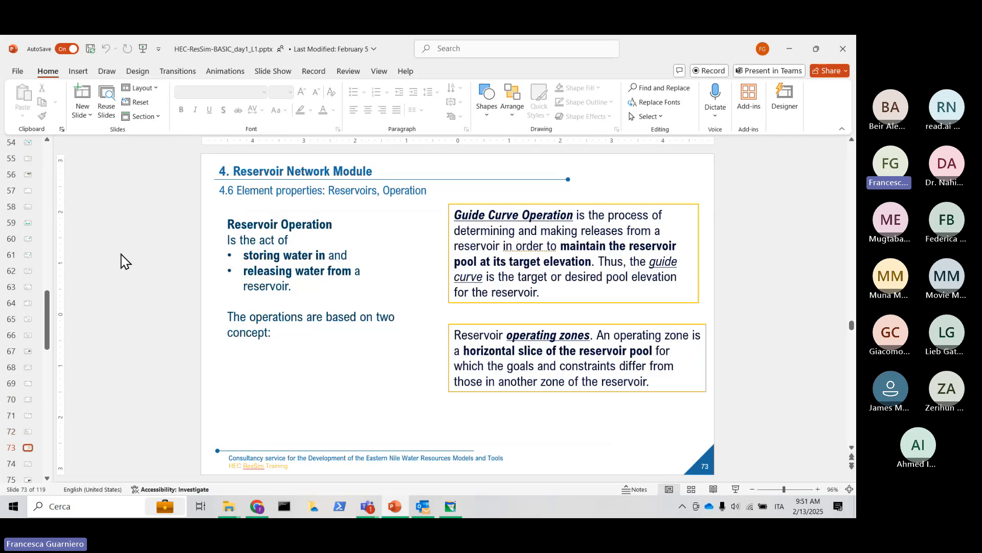
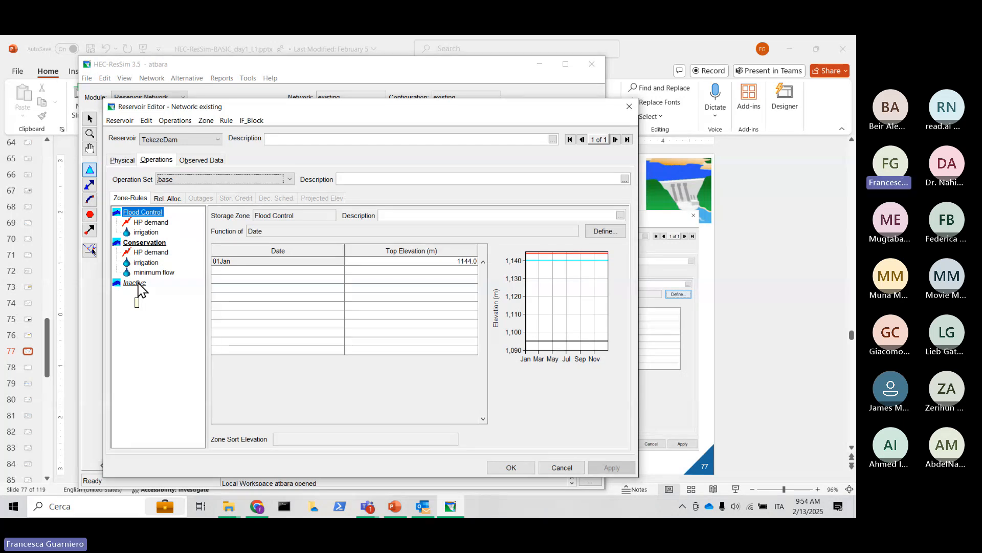
Show the New Operation Set dialog for TekezeDam, close it without creating a set, and keep the base operation set selected.
click(181, 123)
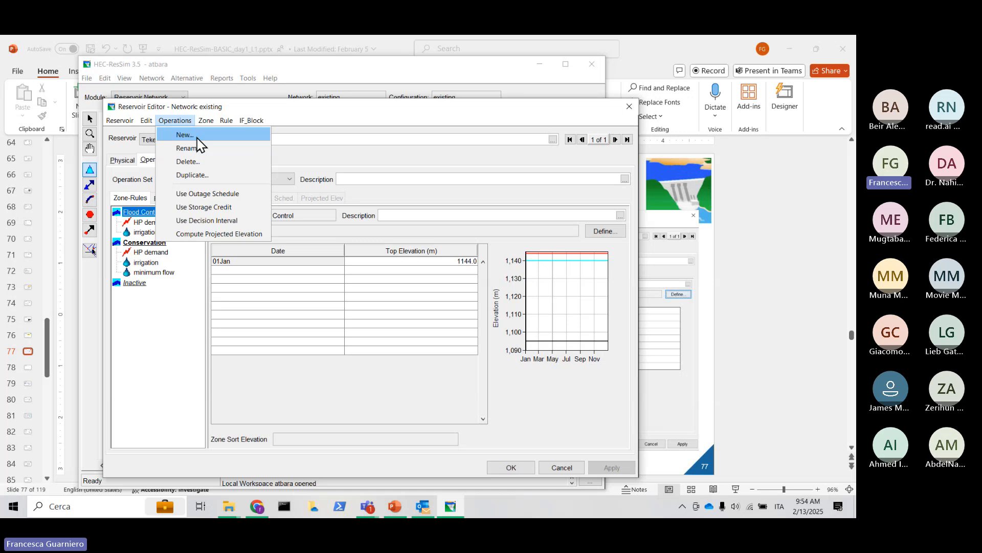
click(196, 135)
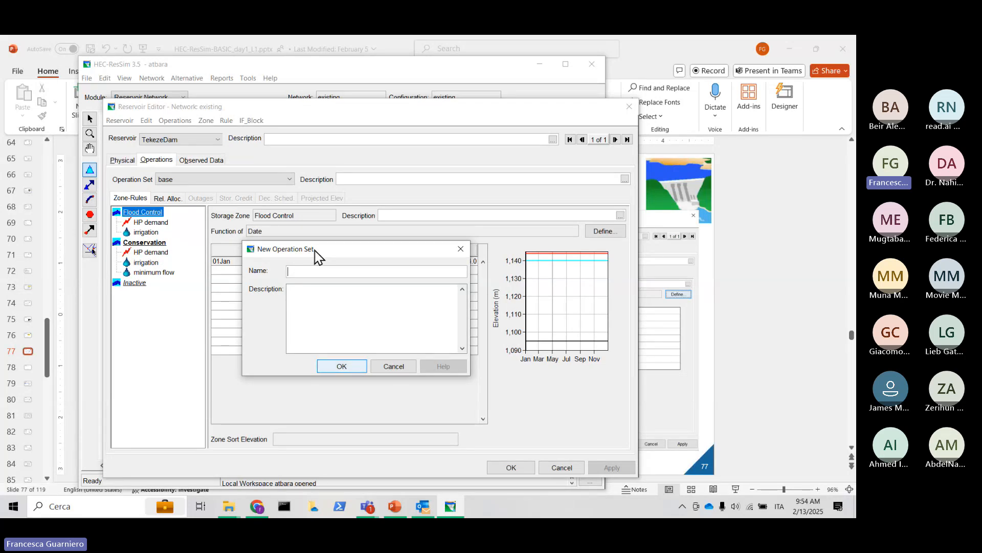
click(460, 249)
click(182, 179)
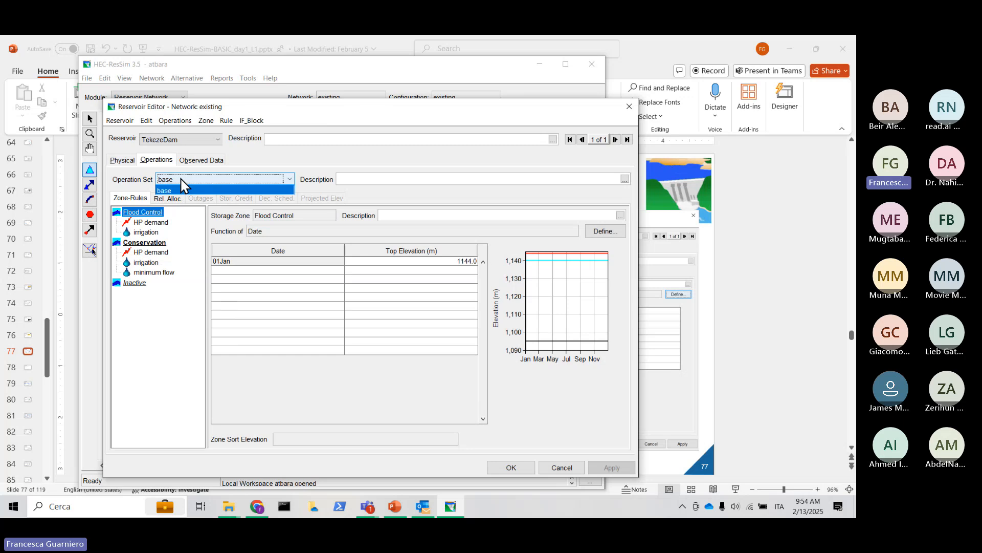
click(181, 189)
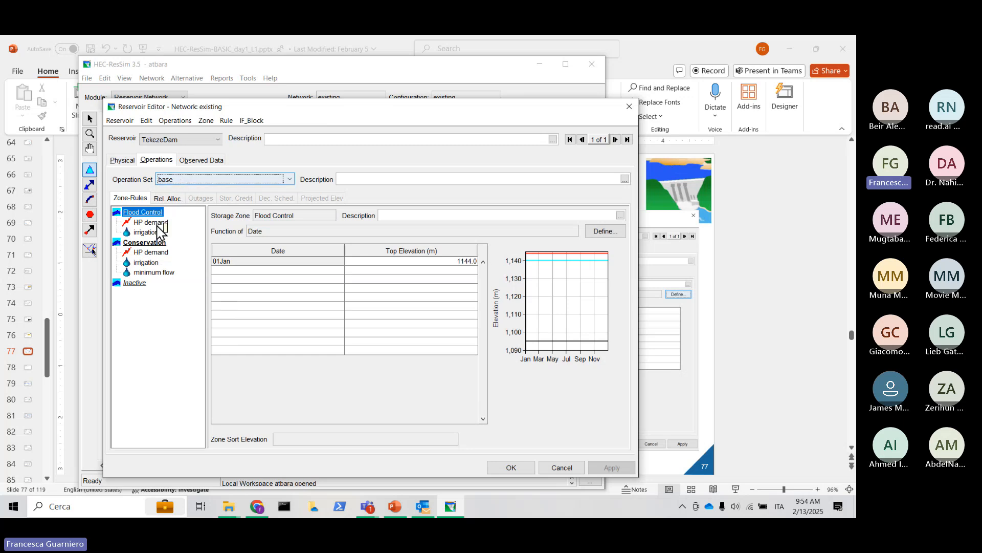
Examine the top elevations of the Conservation, Flood Control and Inactive zones and the Conservation zone's HP demand rule.
click(159, 243)
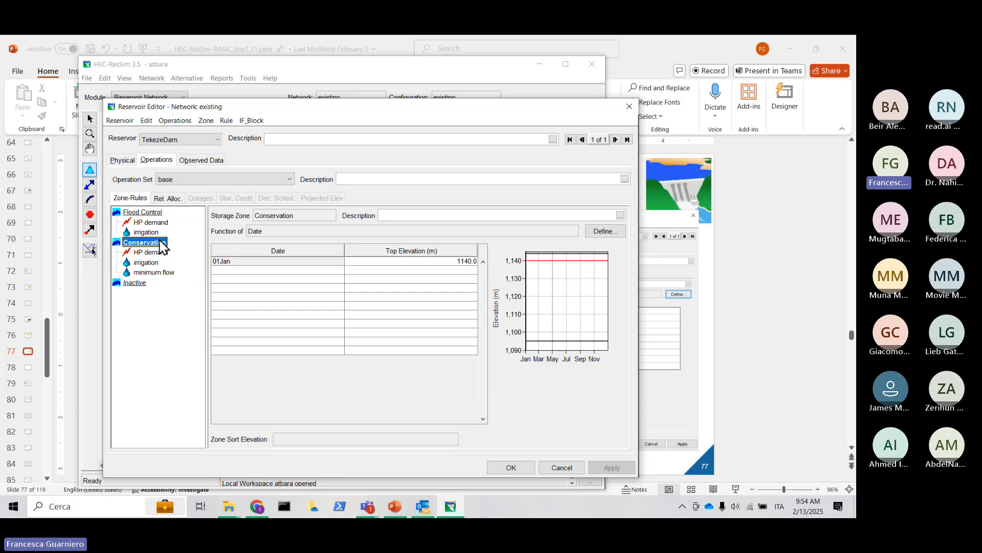
click(153, 213)
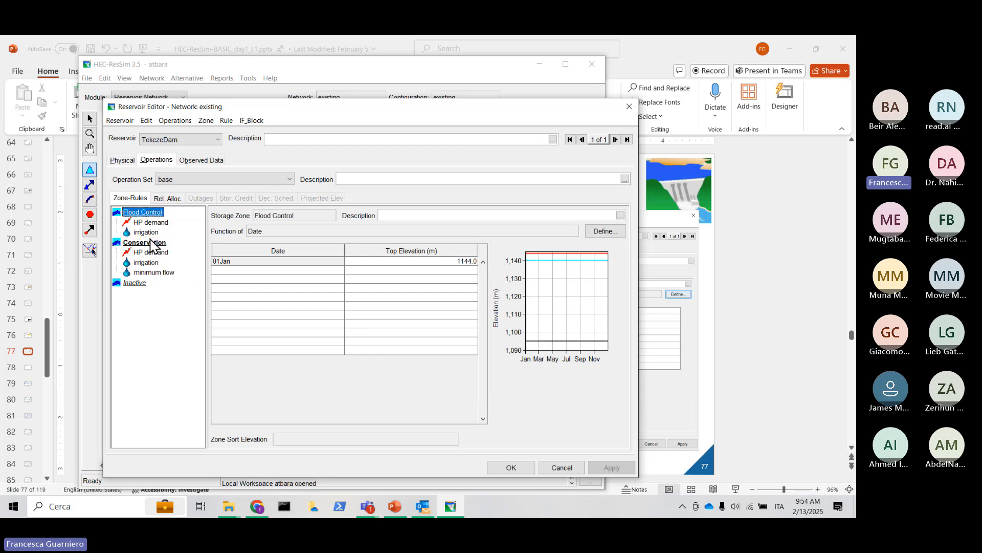
click(134, 283)
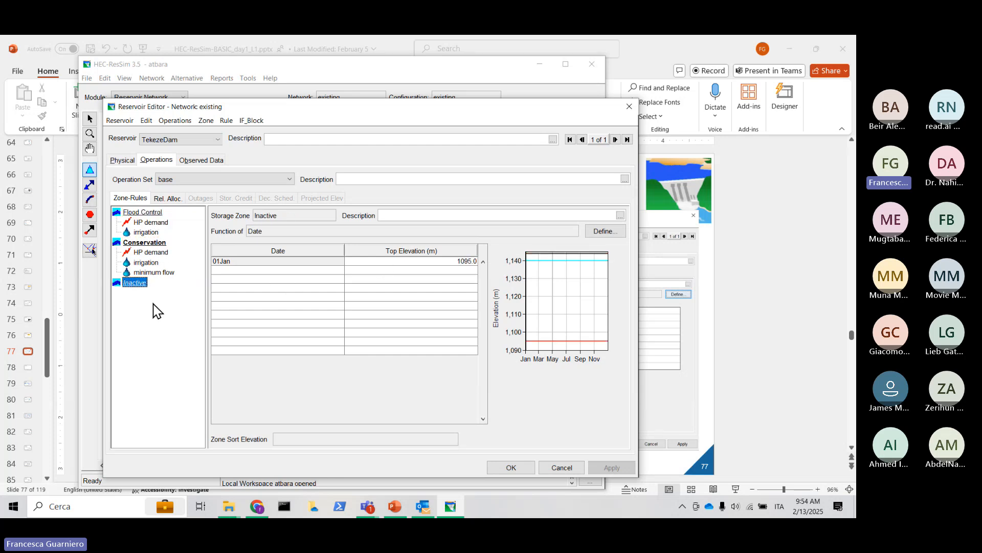
click(158, 243)
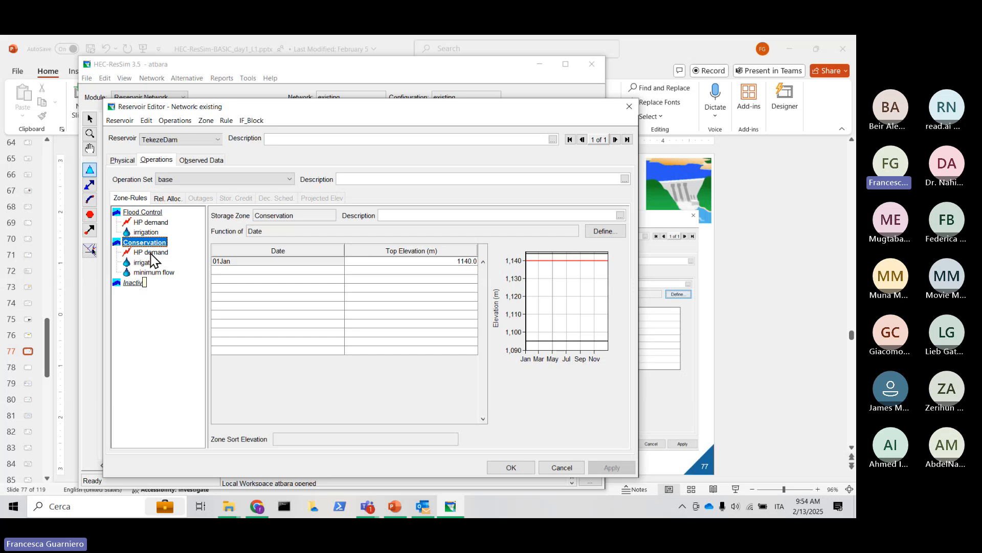
click(152, 252)
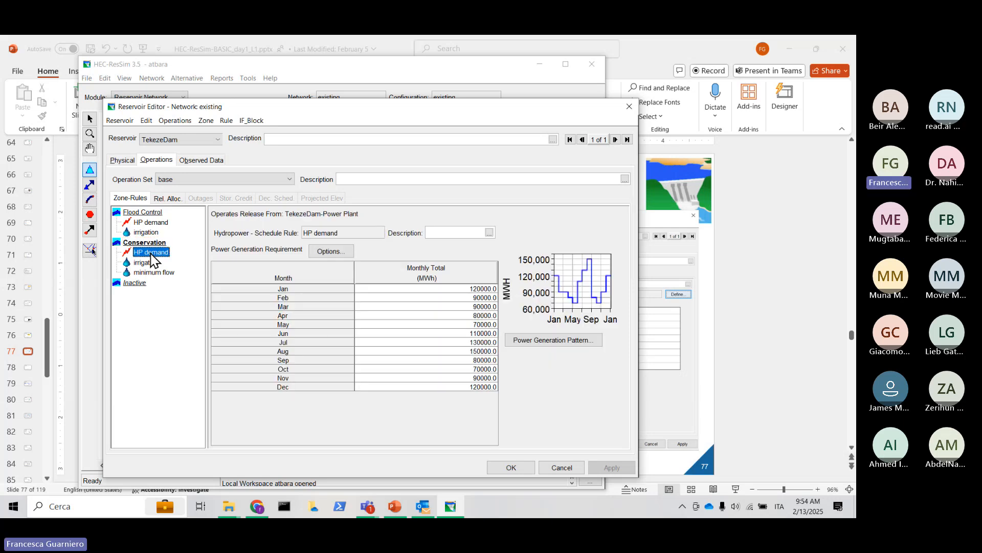
Show the commands available for managing operating rules in the Conservation zone.
click(151, 245)
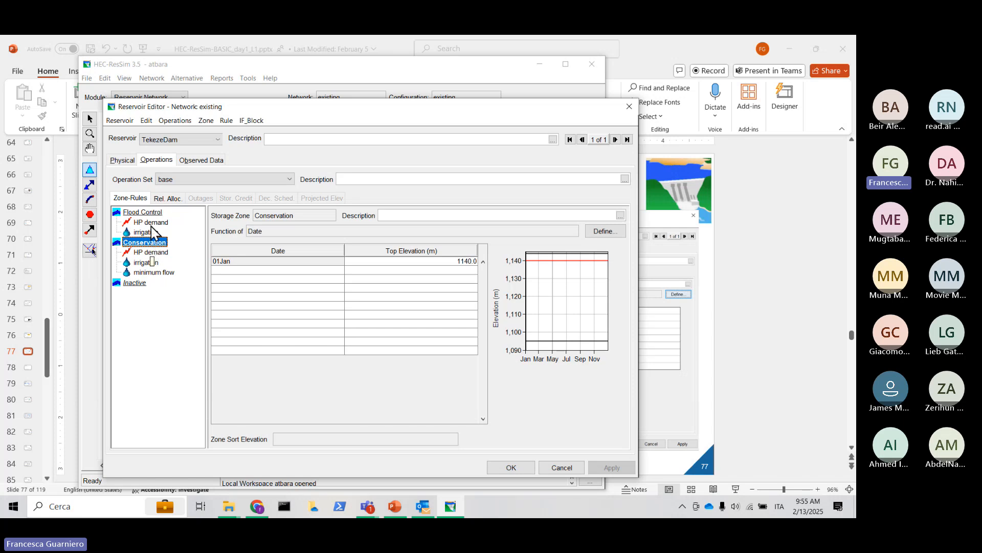
right_click(144, 242)
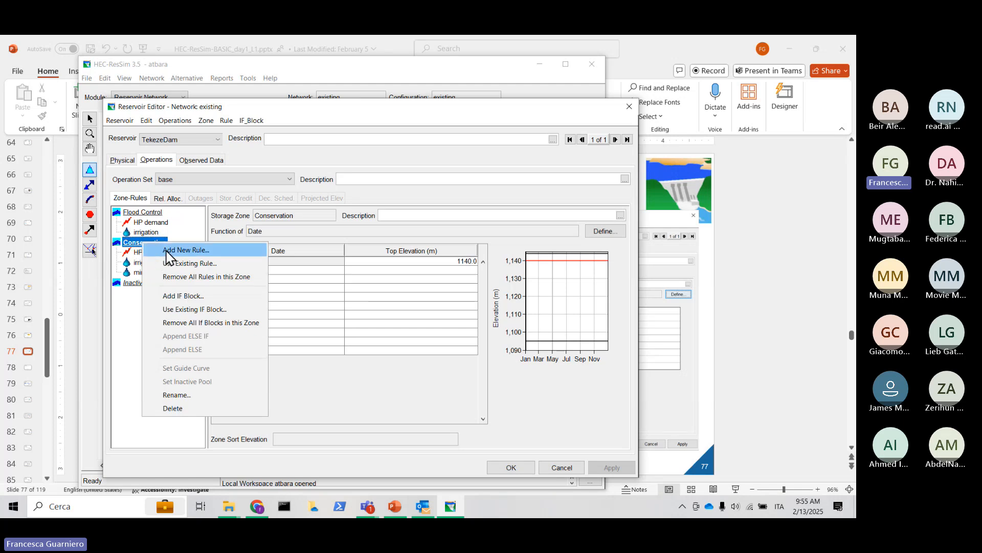
click(132, 322)
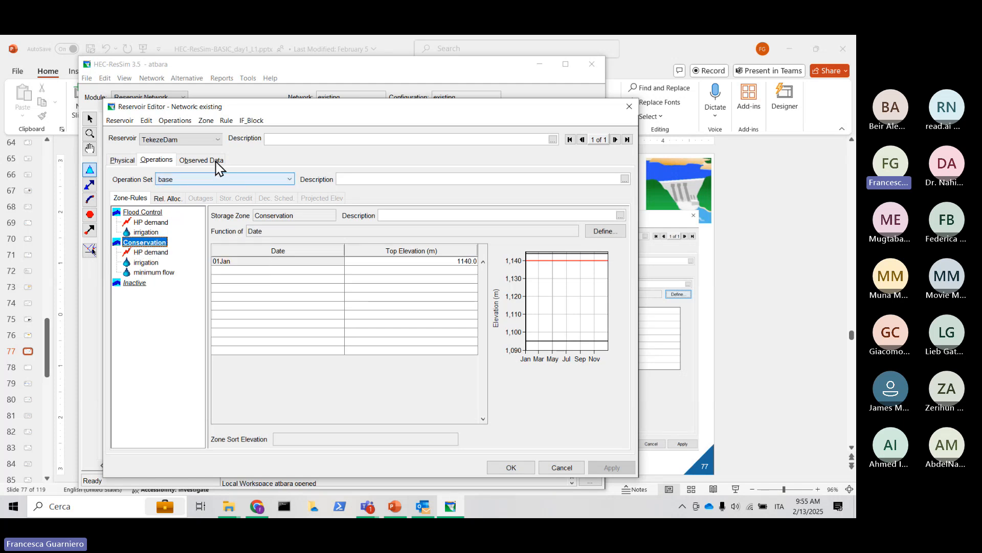
click(226, 122)
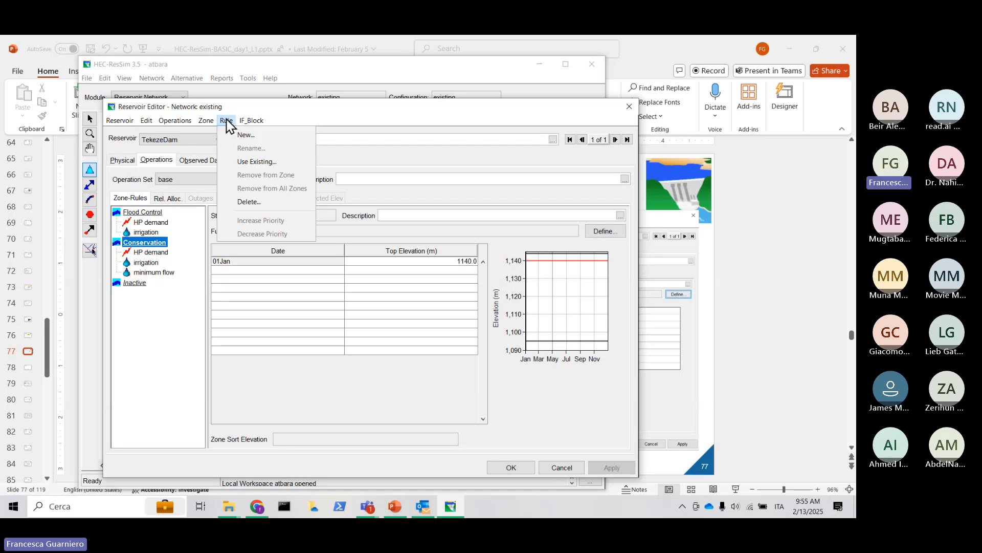
click(162, 344)
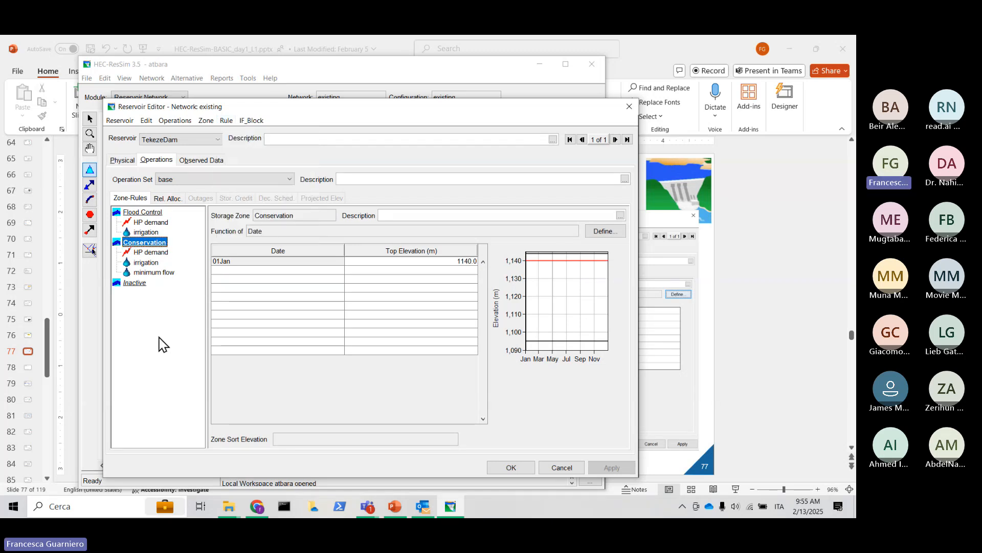
Try a new Conservation zone operating rule named g, look through its release source and rule type options, and cancel it.
right_click(163, 245)
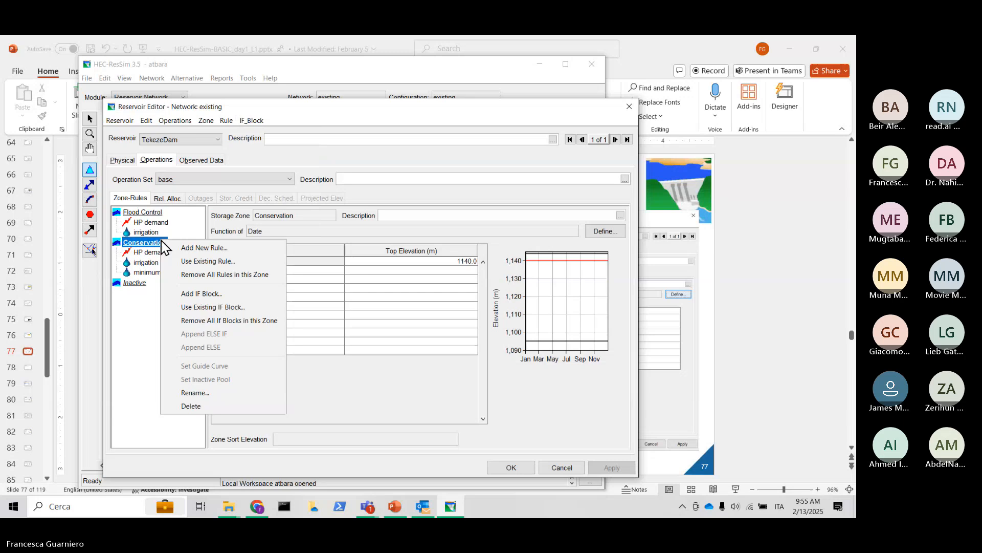
click(225, 250)
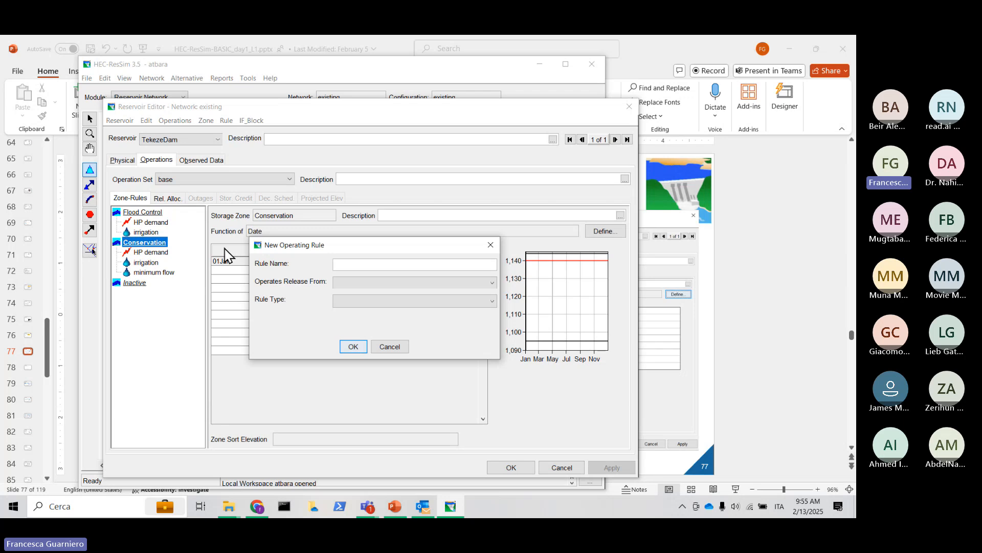
click(339, 264)
text(g)
click(354, 283)
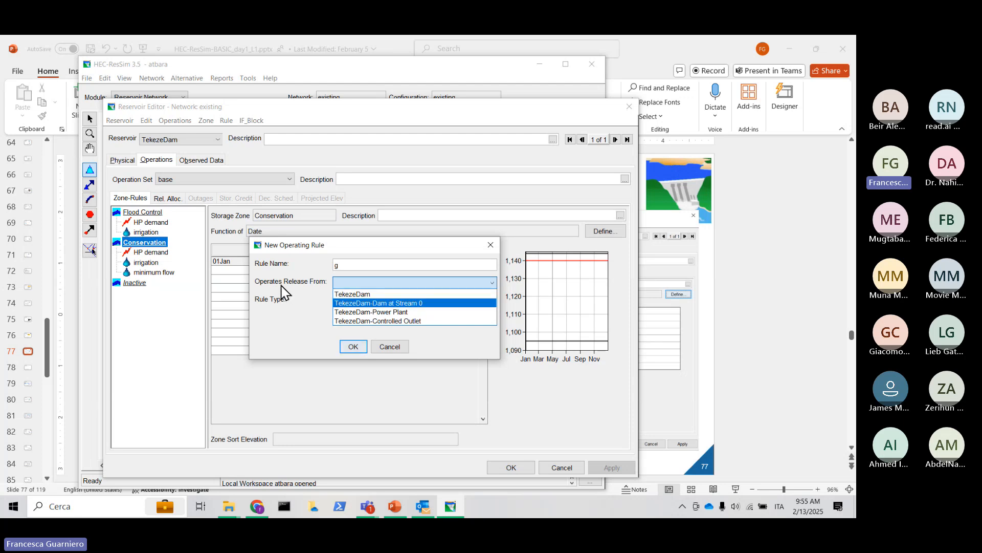
click(412, 304)
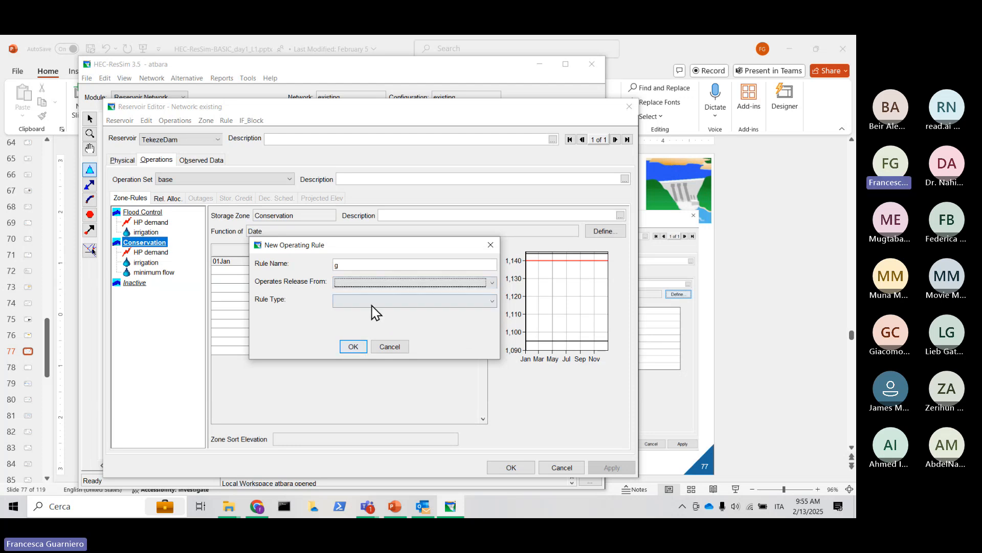
click(371, 302)
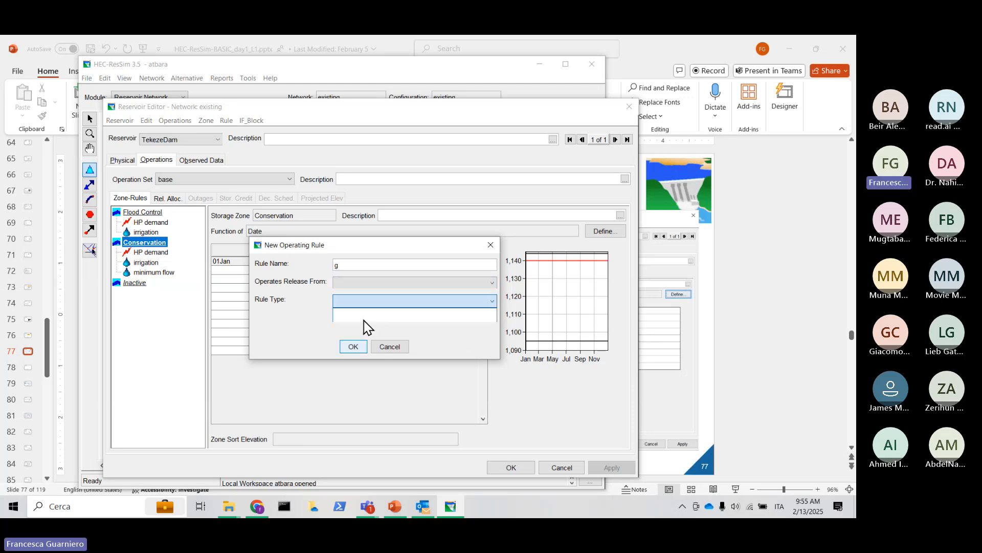
click(490, 245)
Examine the Conservation zone's HP demand schedule and show its power generation pattern in a widened dialog placed beside the monthly totals.
click(163, 255)
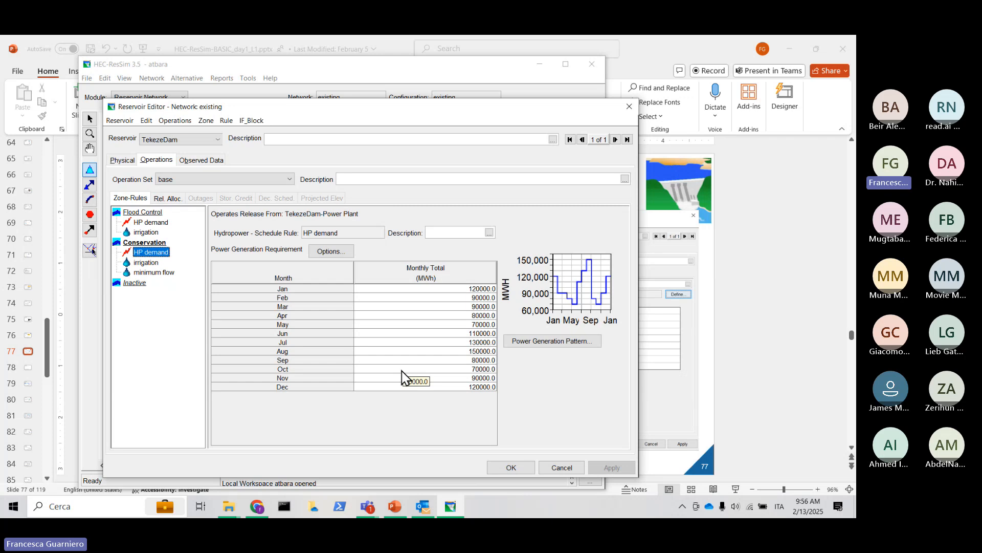
drag(506, 114, 429, 86)
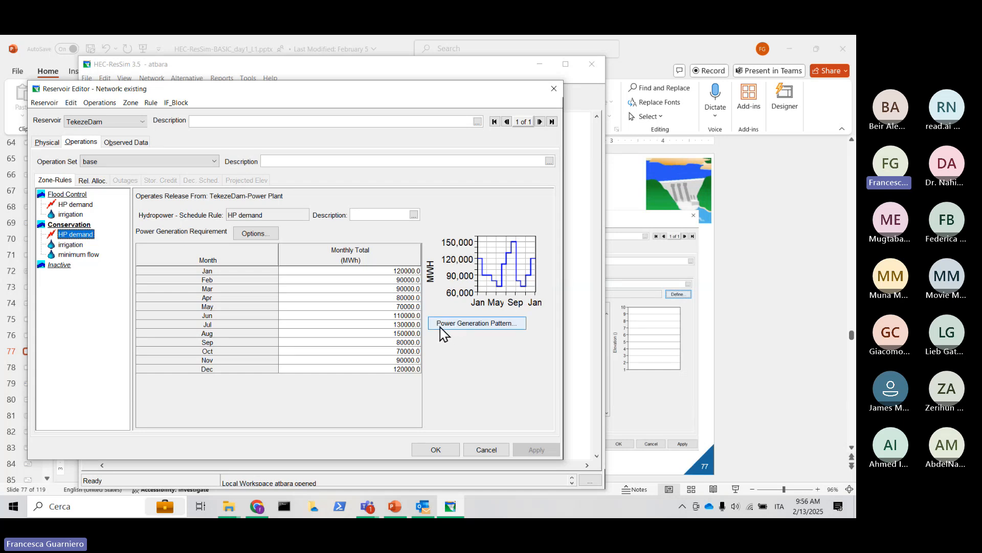
click(481, 326)
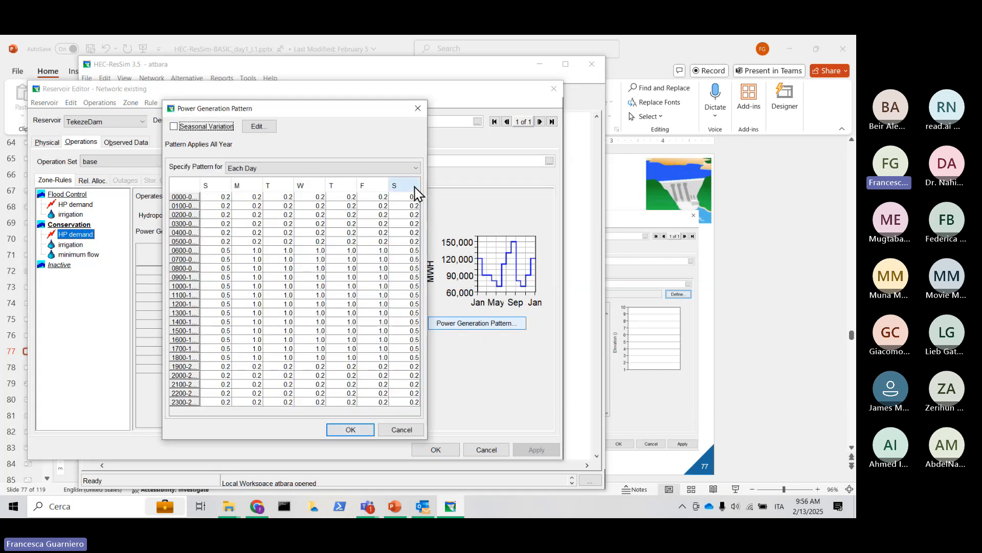
drag(429, 204, 494, 209)
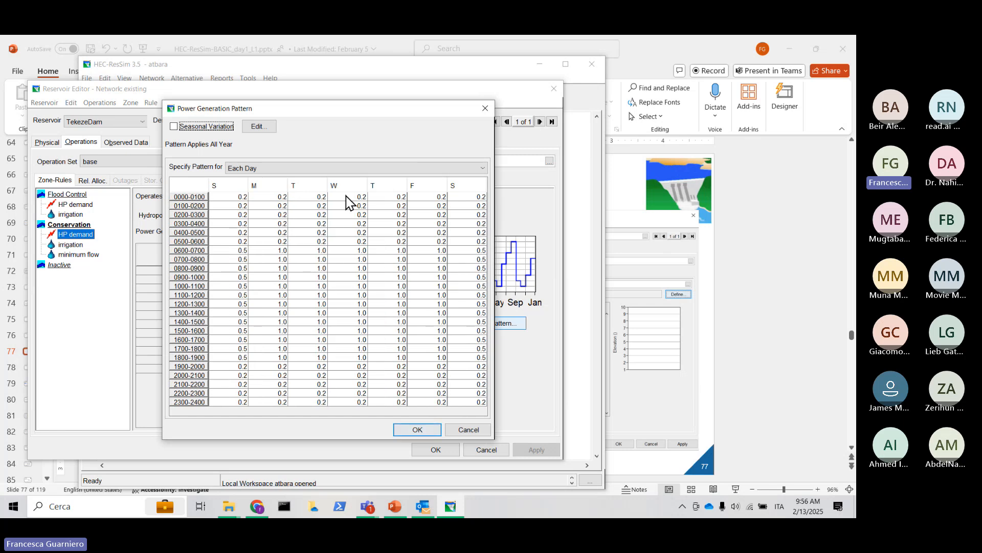
drag(344, 110, 539, 116)
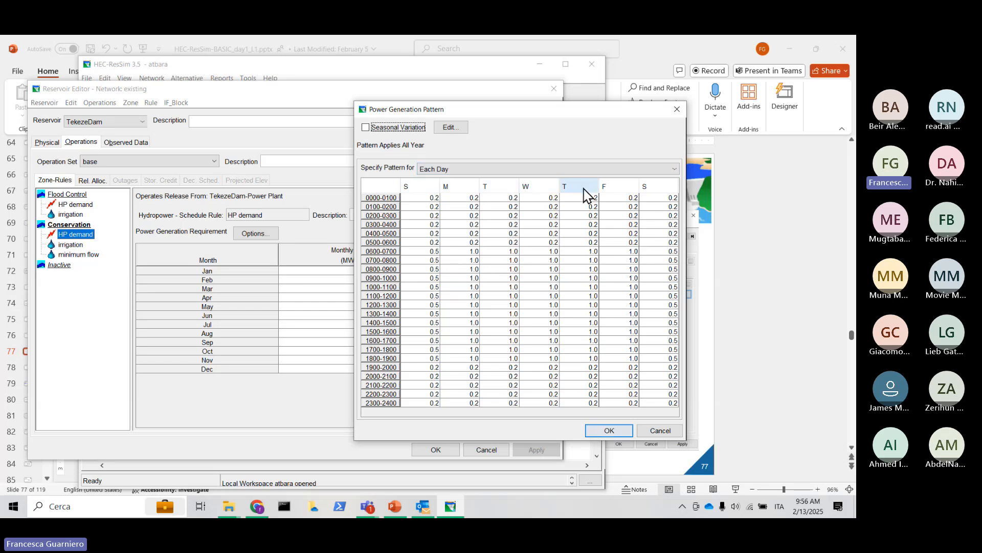
Highlight the power generation pattern's 0000-0600 factors for all days and the first Sunday column's daytime factors, and close the pattern dialog.
drag(420, 197, 678, 250)
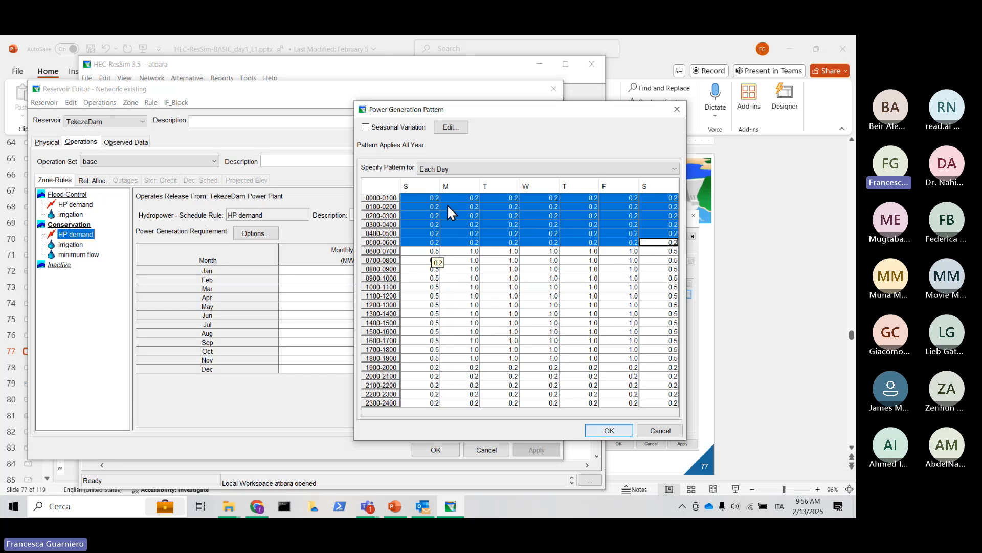
drag(423, 251, 421, 349)
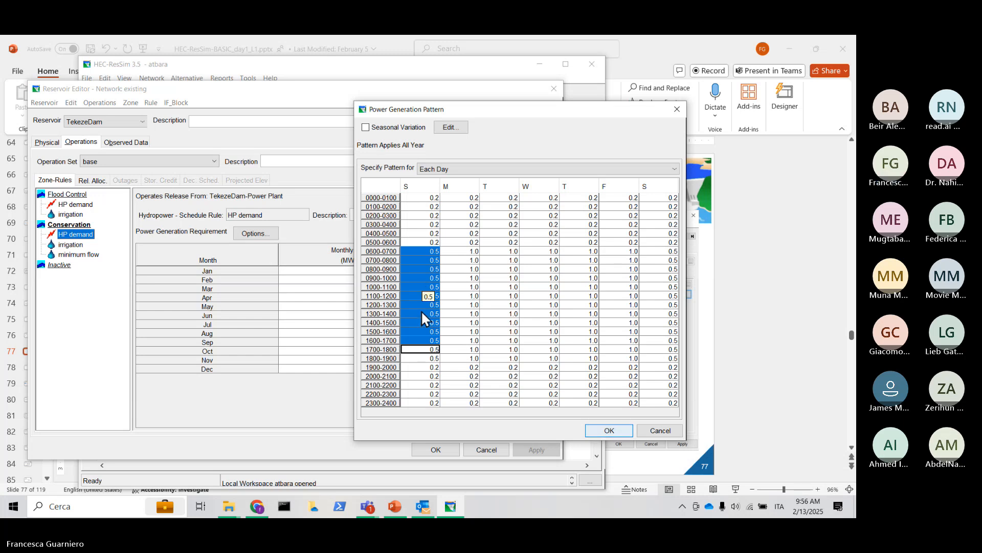
drag(574, 109, 690, 106)
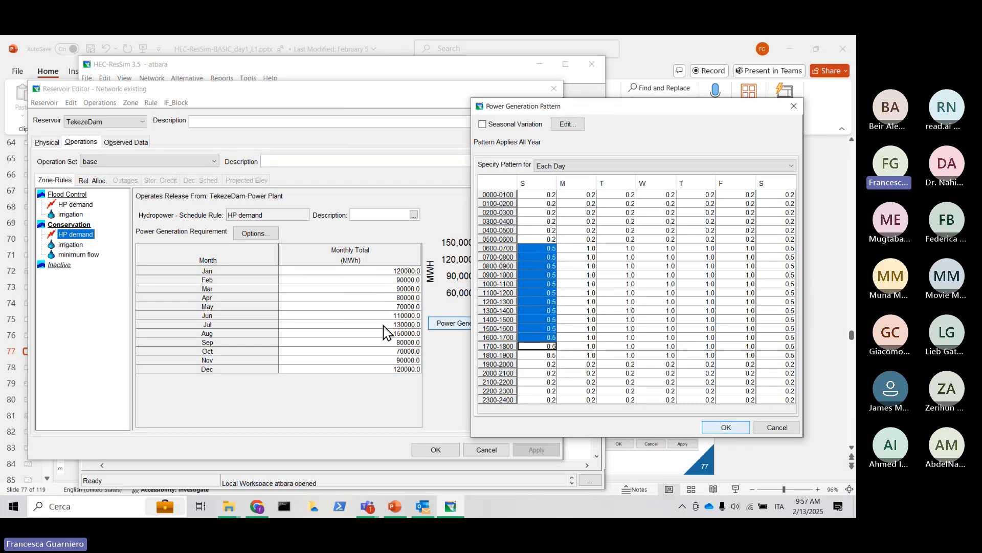
drag(686, 108, 579, 110)
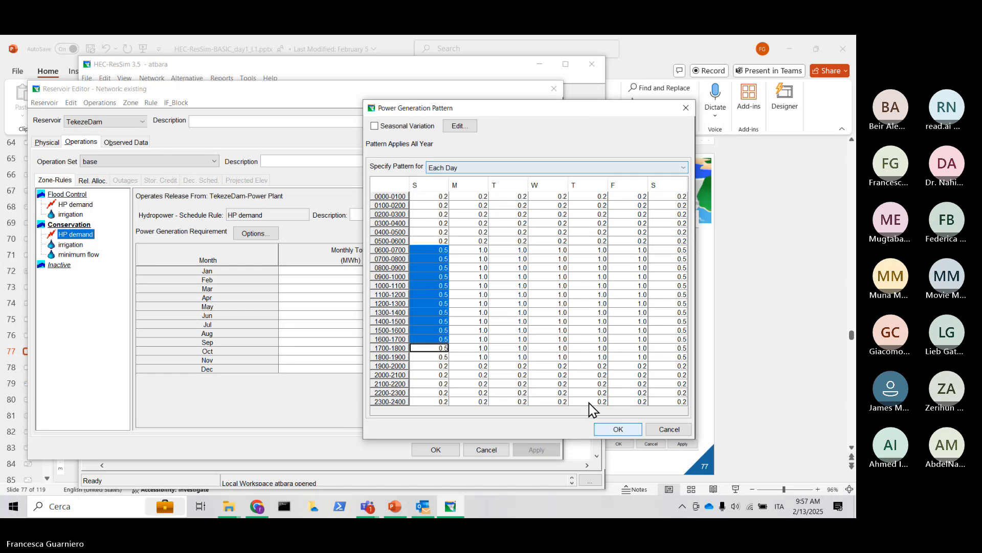
click(614, 430)
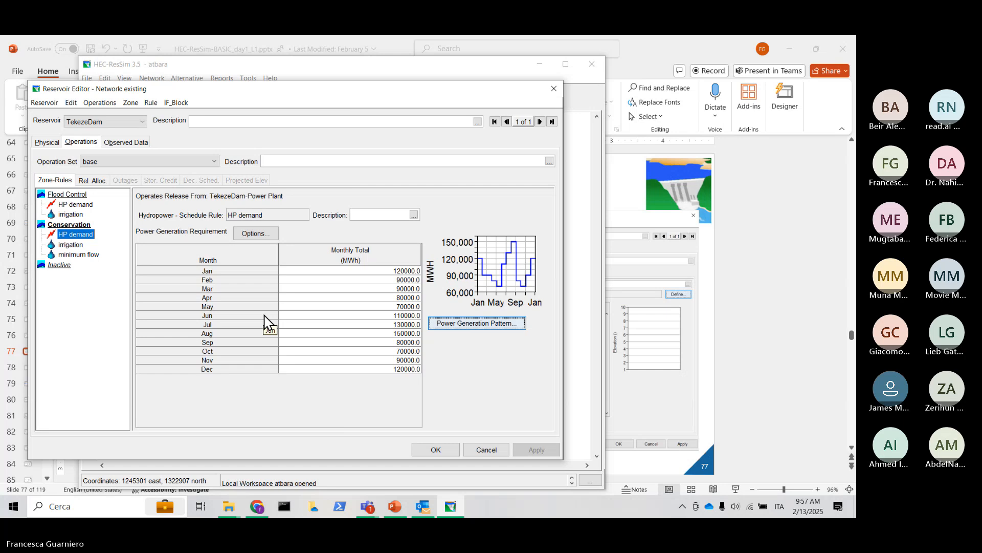
Examine the date-based releases of the Conservation zone's irrigation rule and the elevation-based releases of its minimum flow rule.
click(71, 246)
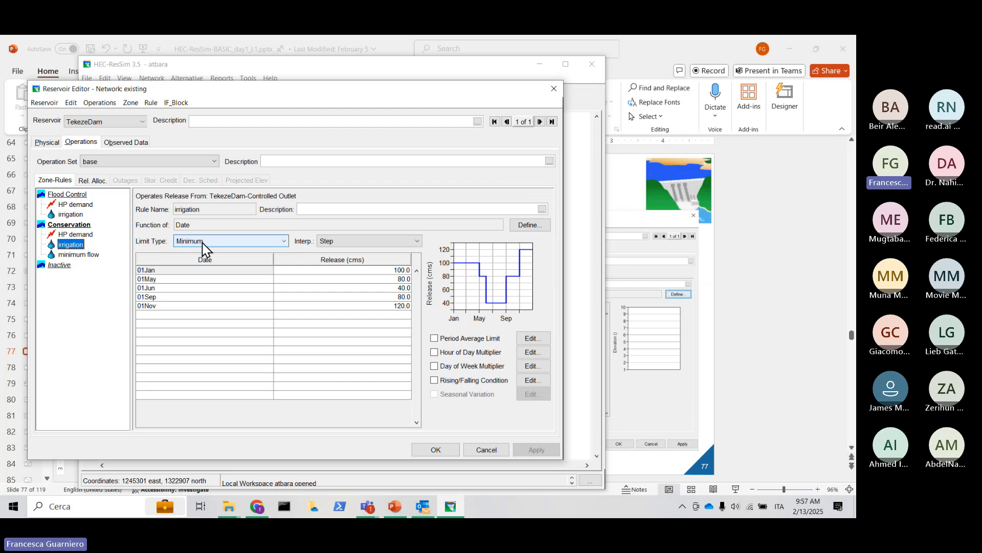
drag(318, 270, 318, 305)
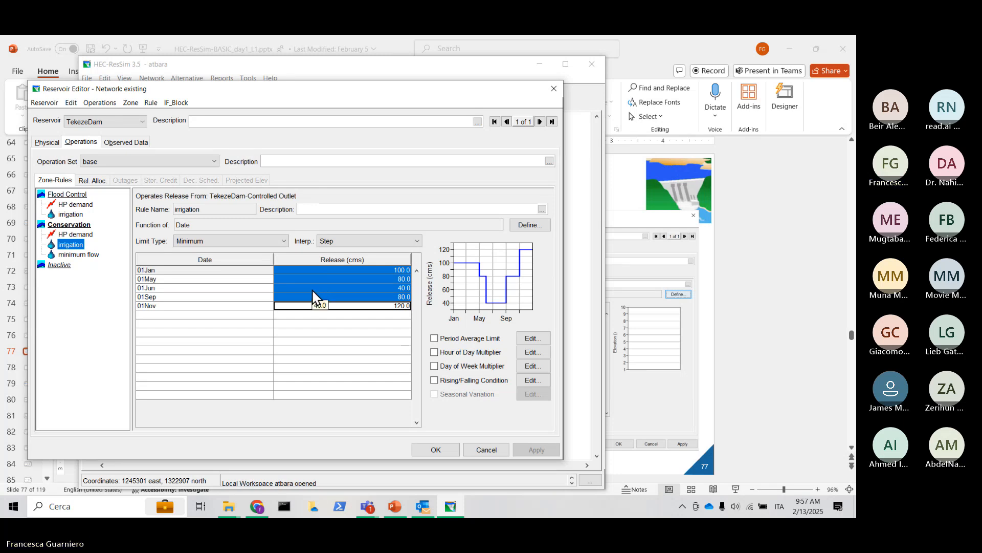
click(91, 254)
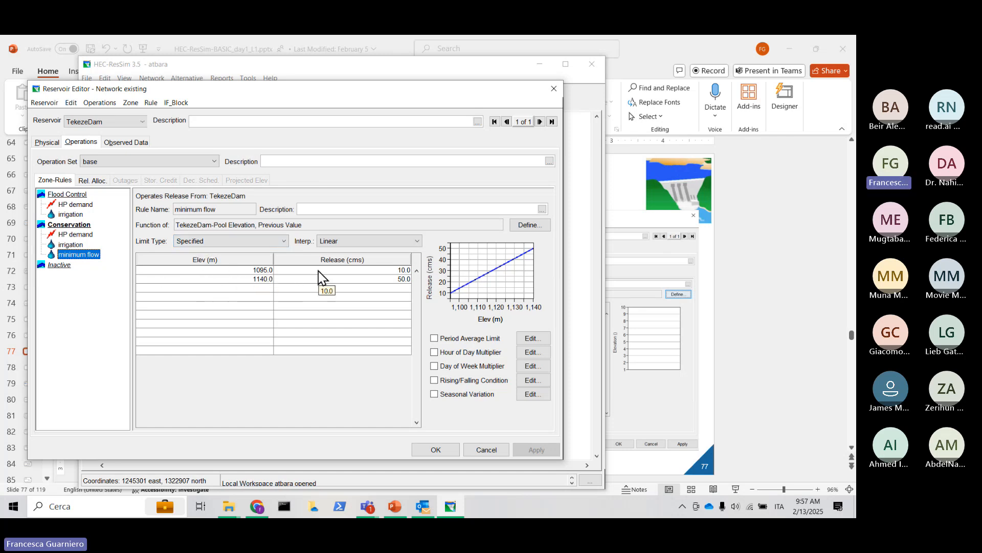
drag(320, 279, 318, 271)
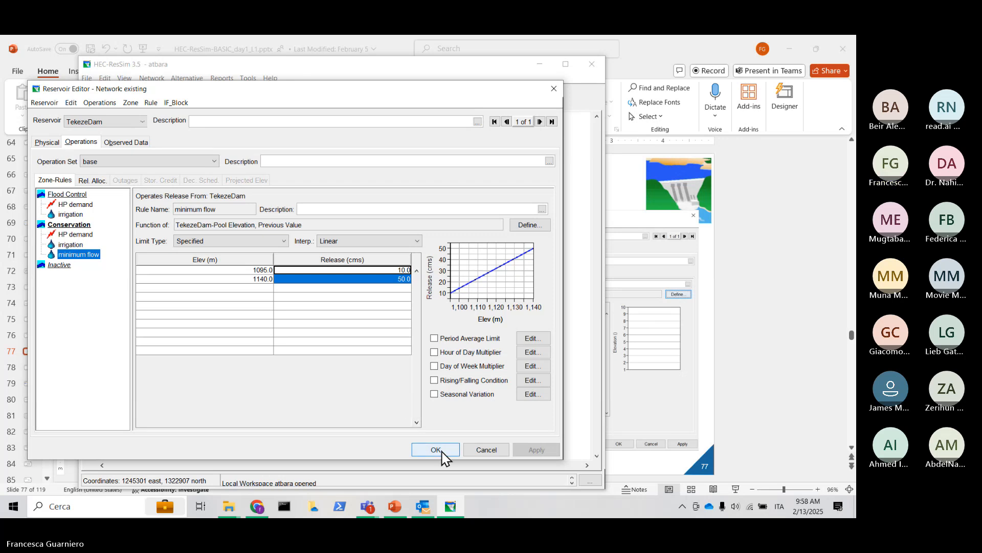
Review TekezeDam's observed data locations and try marking the pool's Elev variable as observed, clearing it again.
click(127, 143)
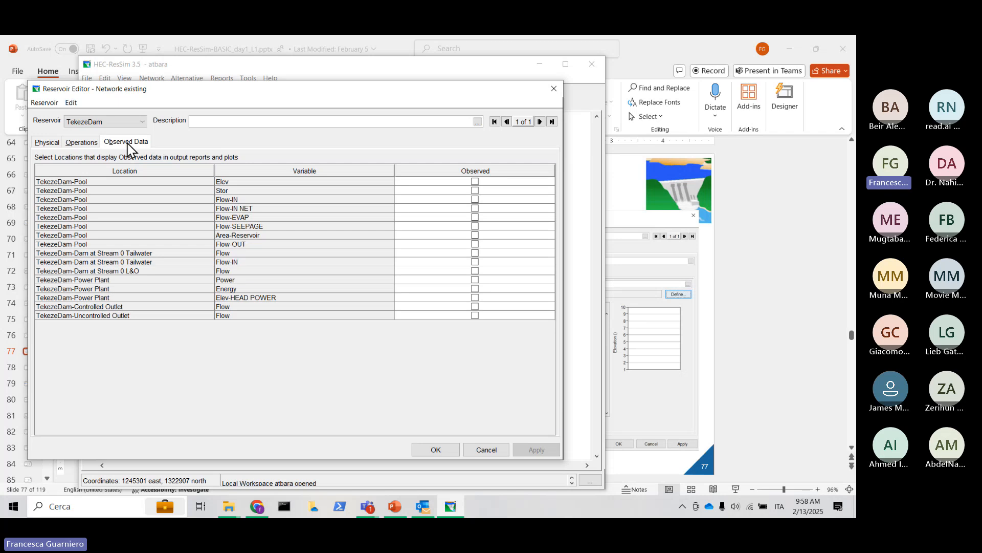
click(83, 143)
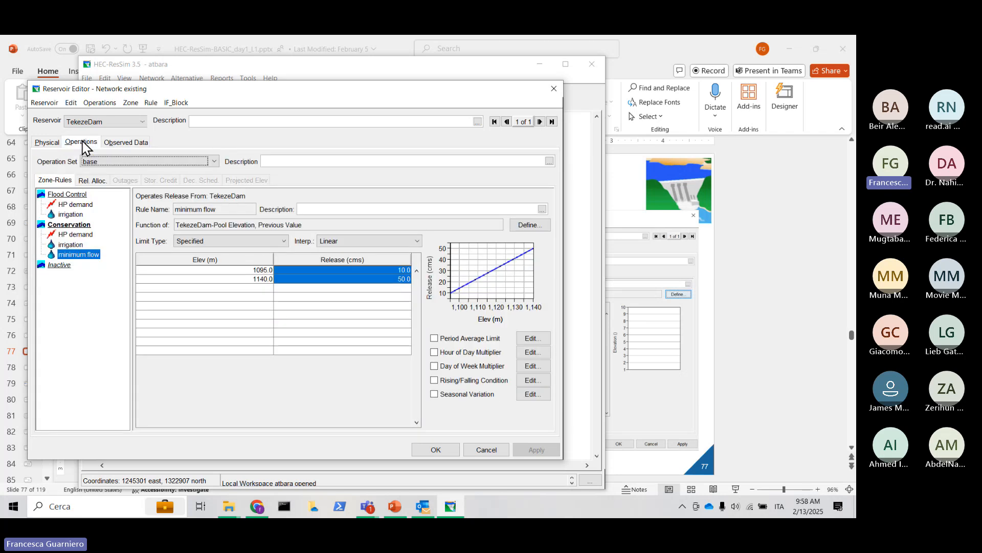
click(108, 144)
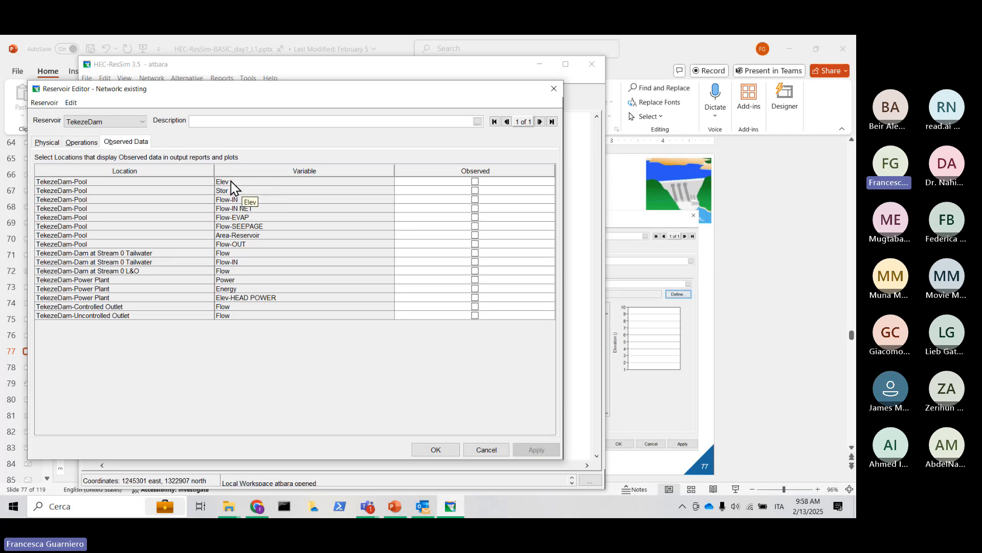
click(475, 183)
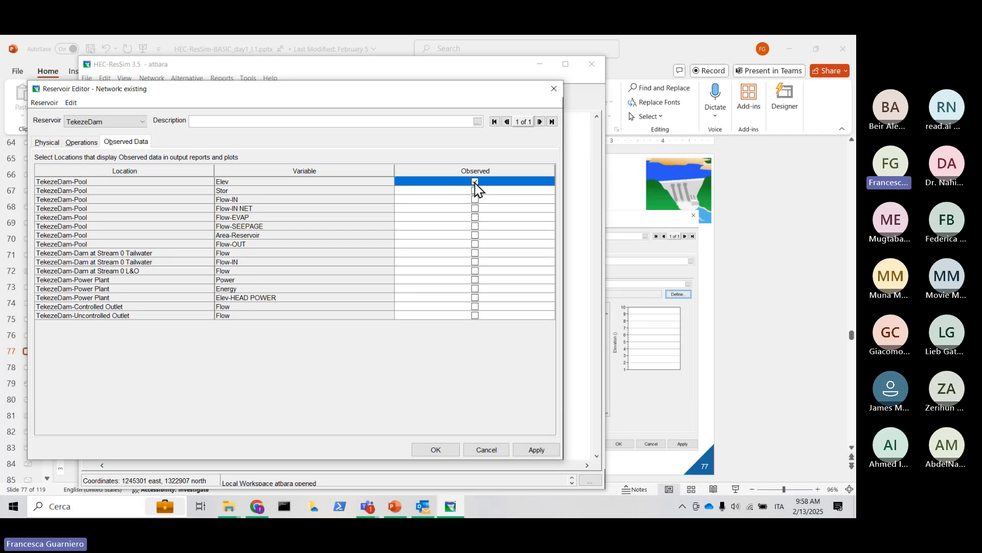
click(475, 183)
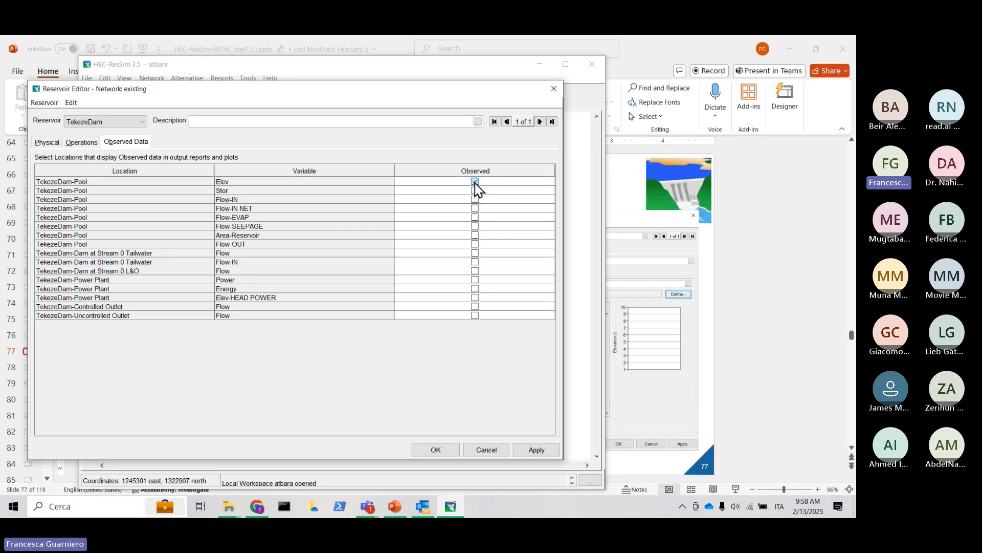
Apply and accept the TekezeDam reservoir edits, and save the existing network.
click(538, 450)
click(446, 452)
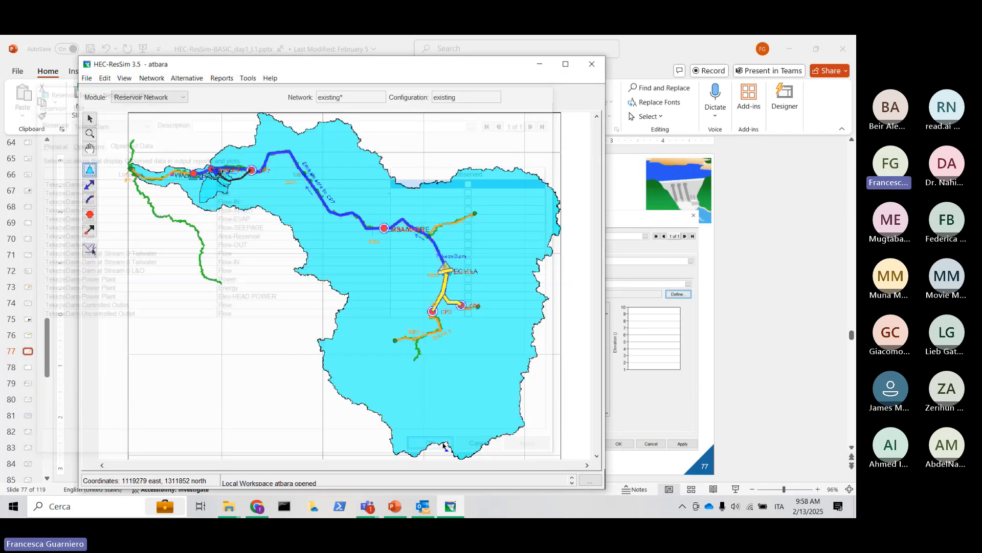
click(152, 79)
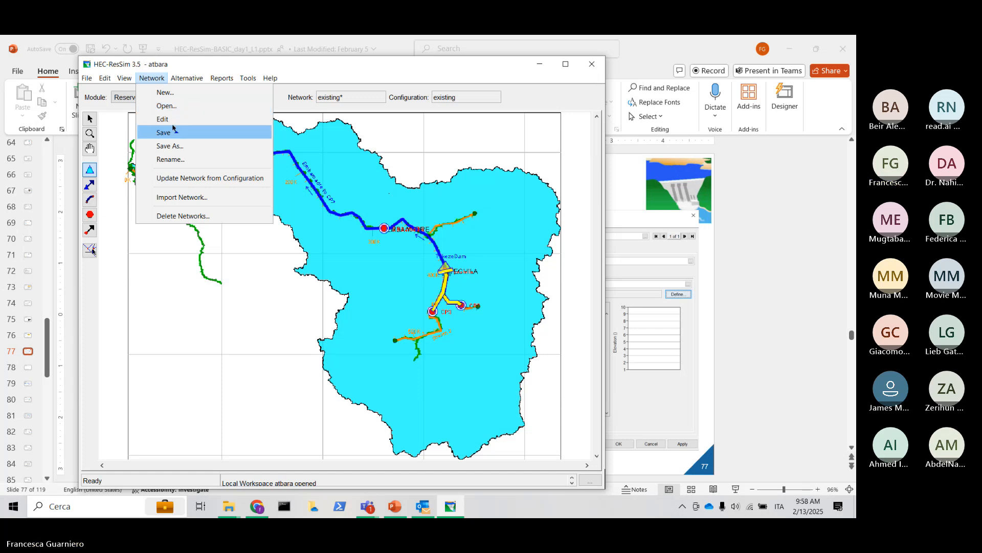
click(173, 130)
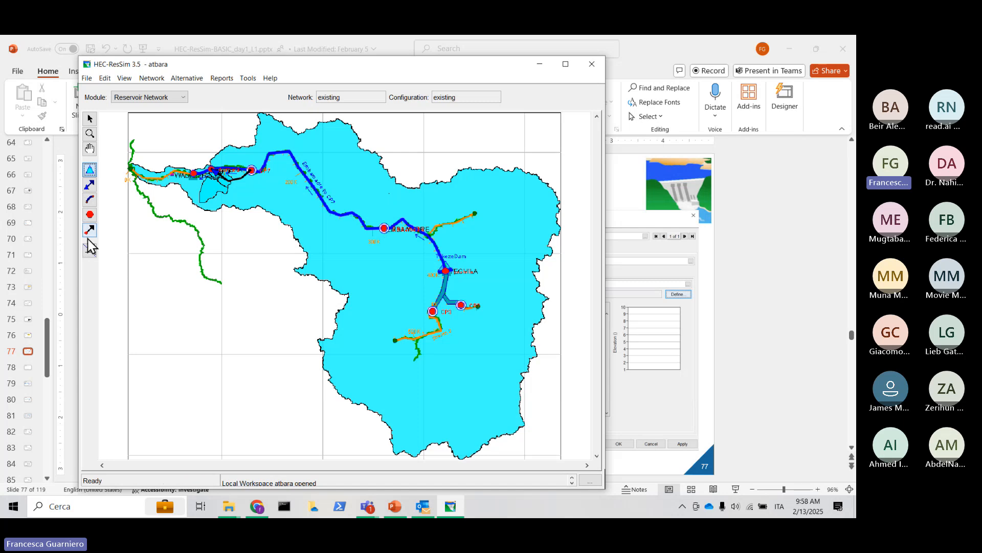
View the Embamadre junction's editing options and the observed data properties of the Embamadre to CP7 reach, and deselect the reach.
click(90, 119)
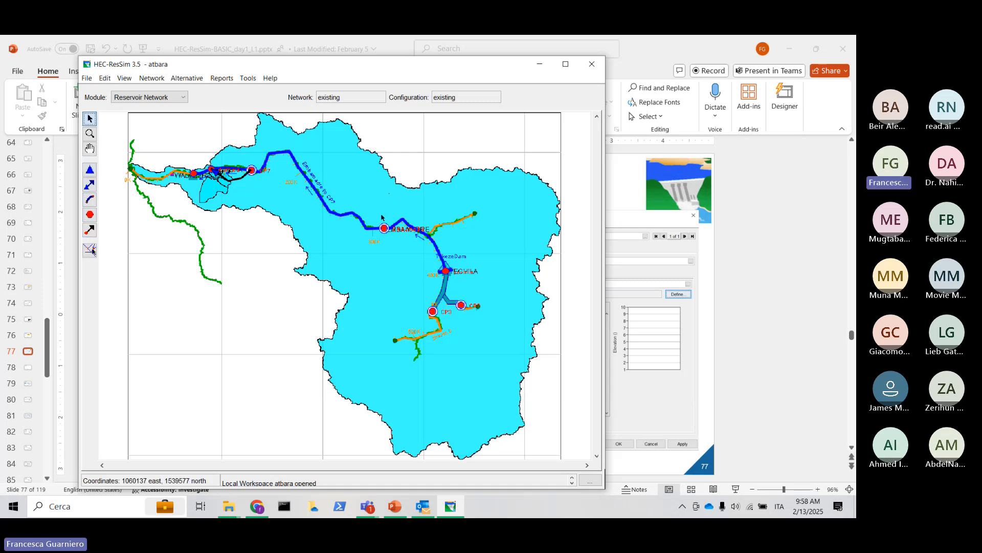
right_click(385, 231)
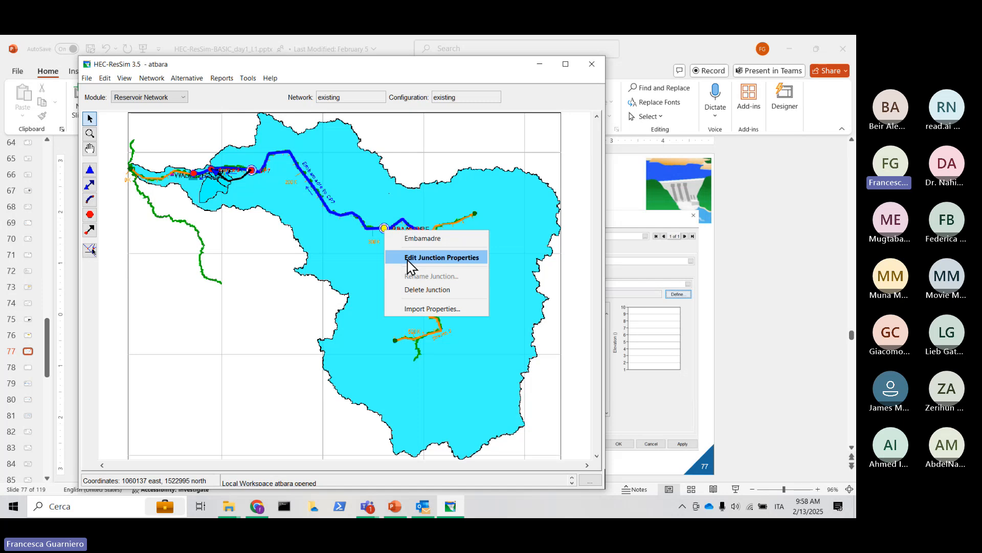
click(372, 230)
right_click(372, 231)
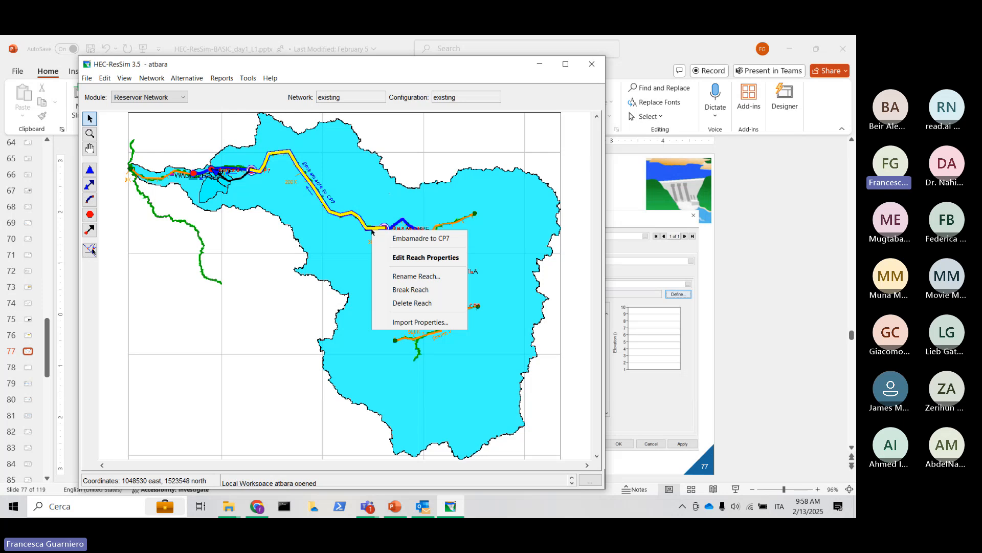
click(399, 257)
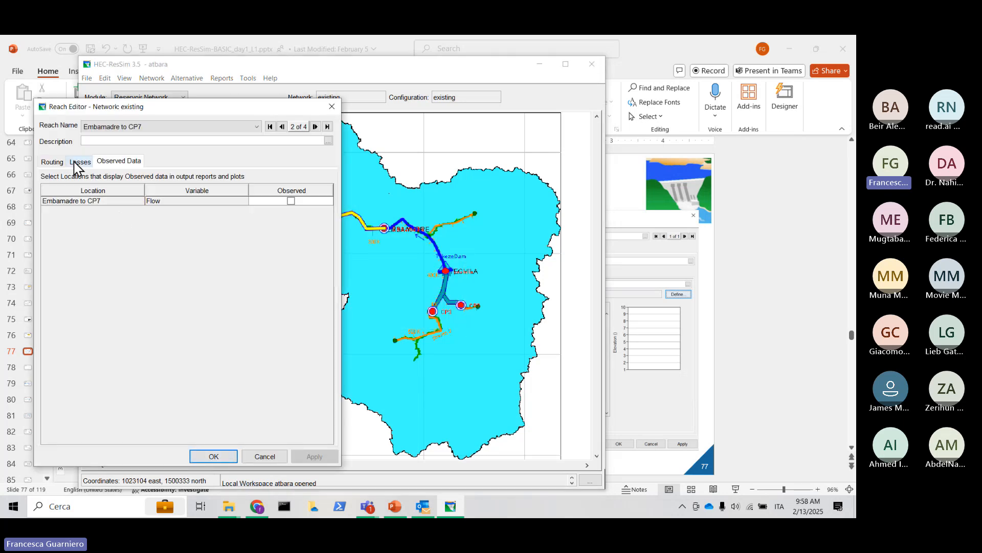
click(332, 107)
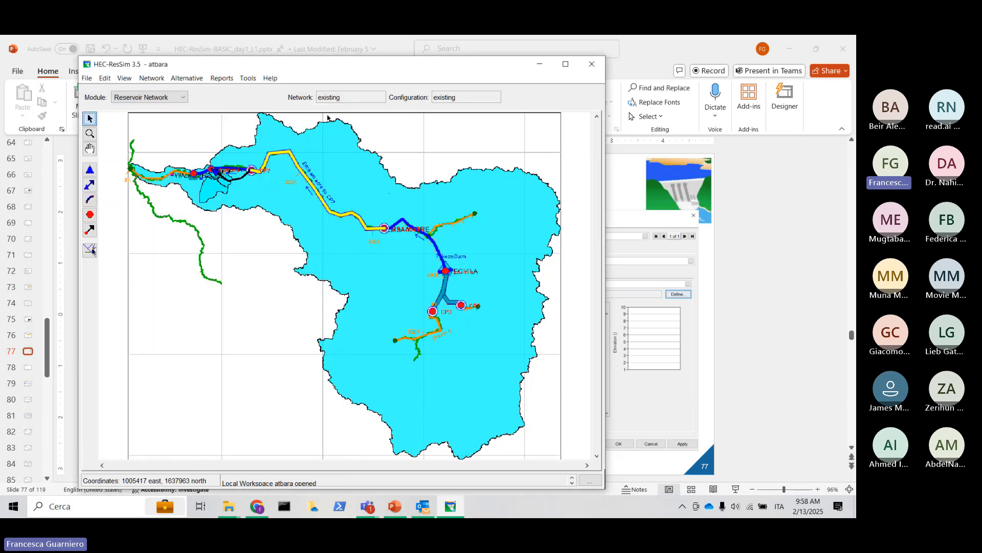
click(249, 244)
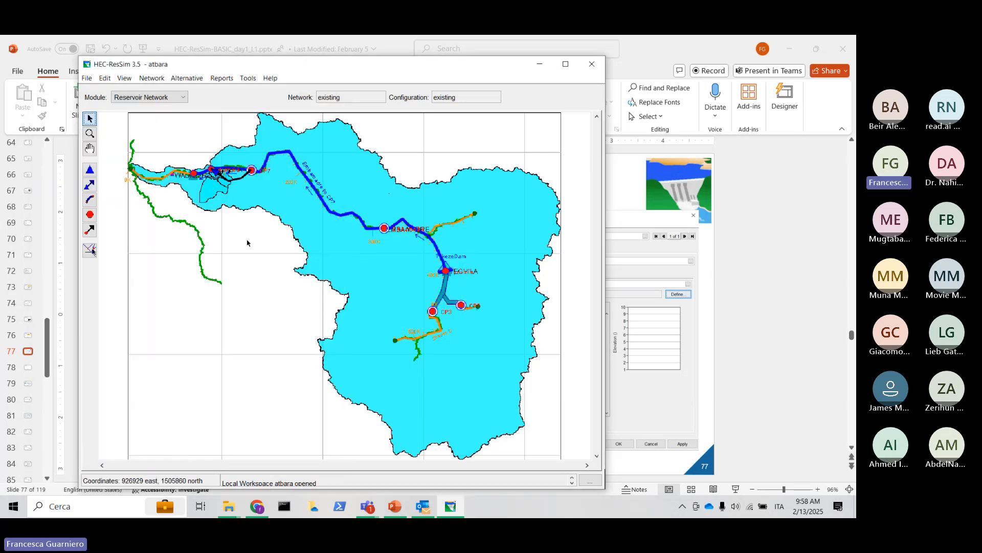
Examine the HumeraIrrigation diversion's observed data locations and its monthly varying diversion amounts, and close its properties.
right_click(236, 181)
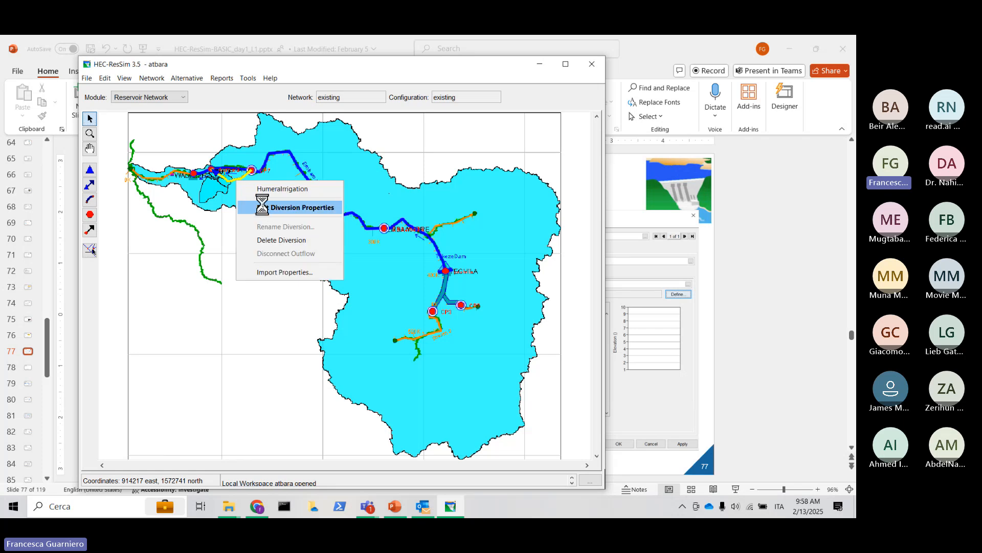
click(265, 207)
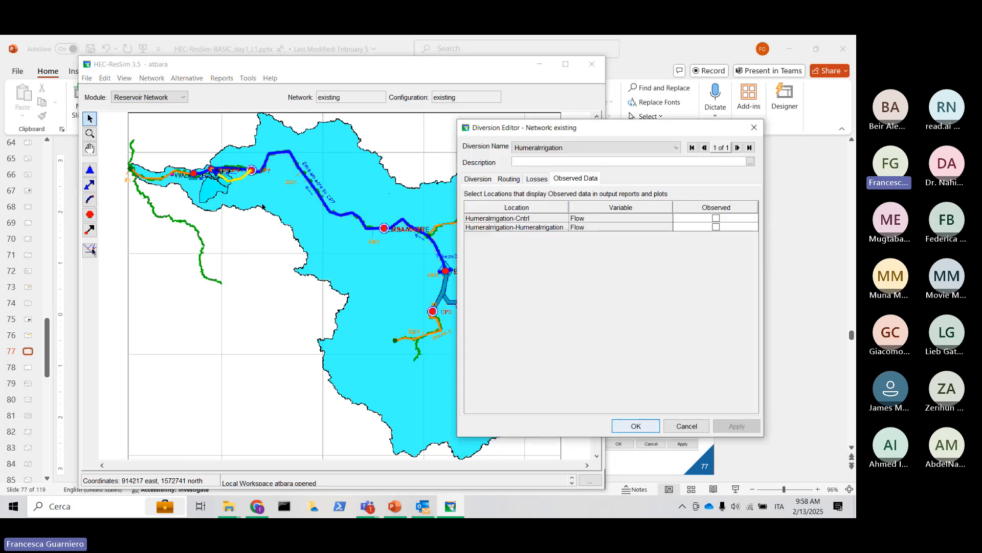
click(485, 182)
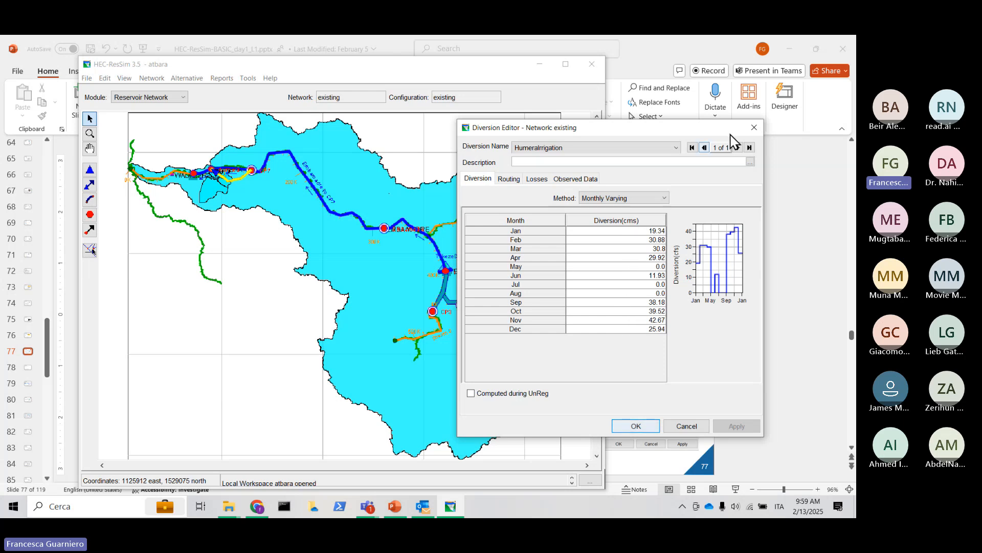
click(754, 128)
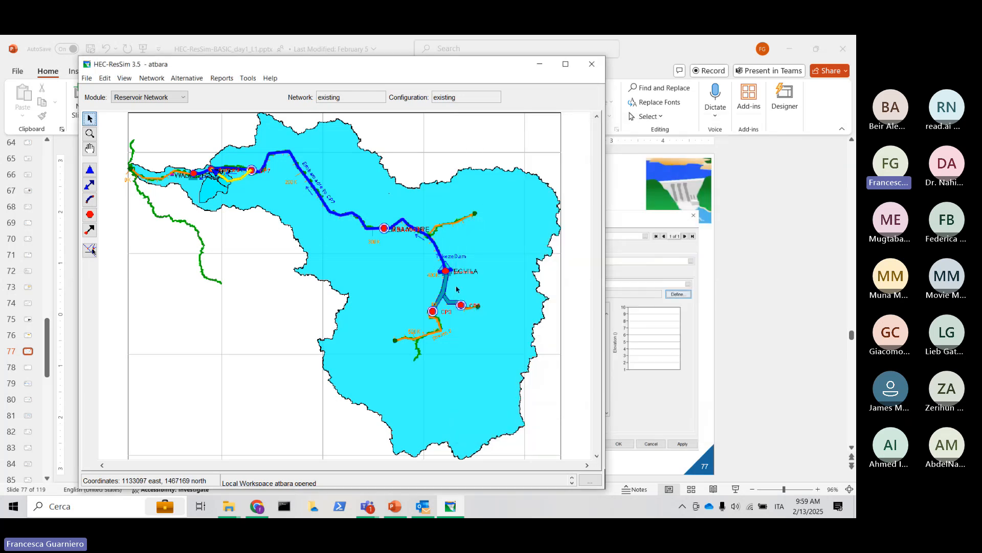
Reopen TekezeDam's properties and review its composite release capacity and the base operation set's Flood Control zone.
right_click(444, 289)
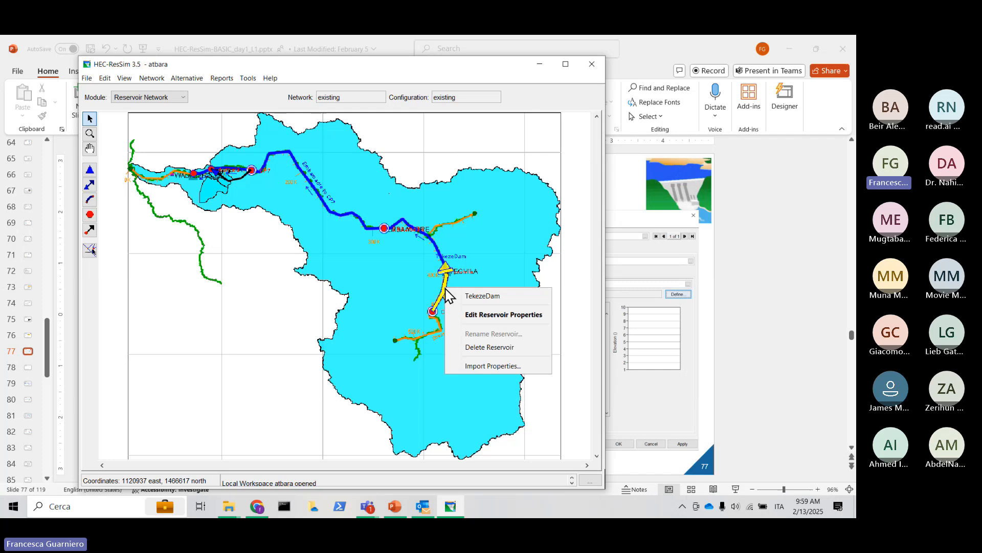
click(476, 315)
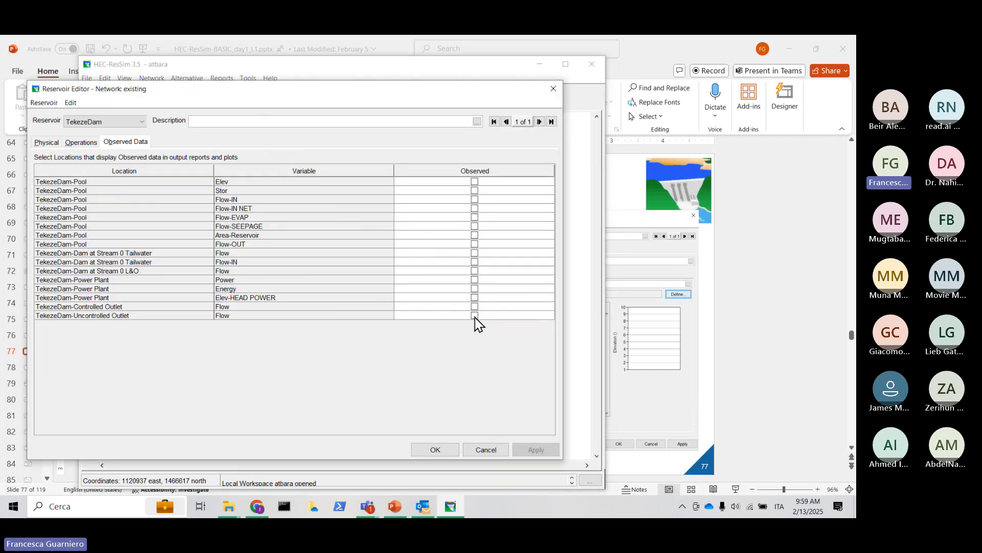
click(48, 145)
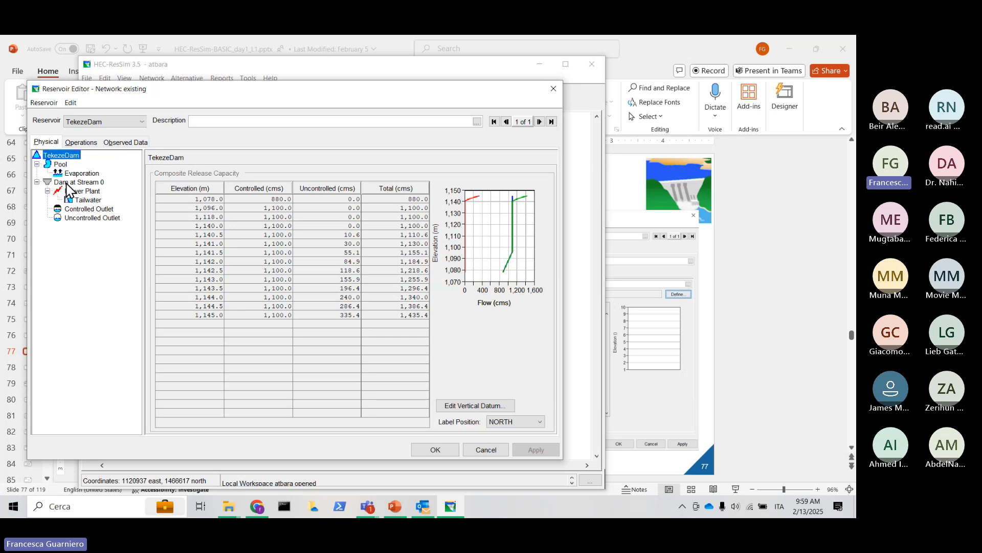
click(75, 144)
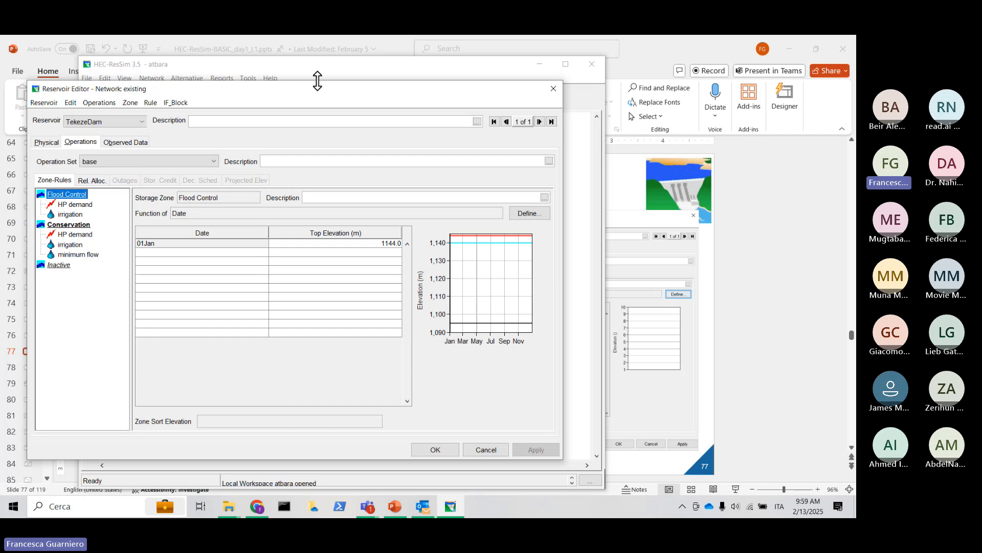
drag(320, 94, 348, 101)
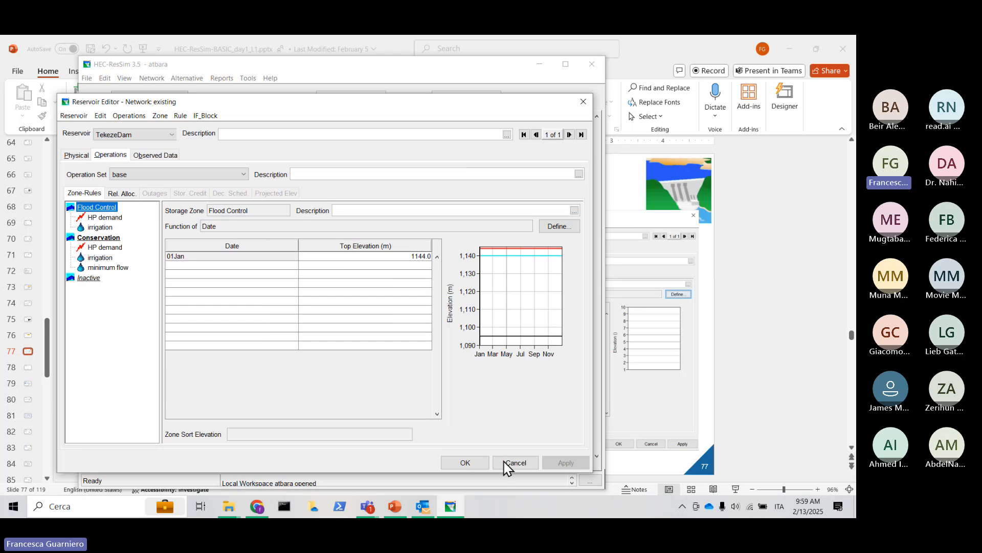
Accept TekezeDam's reservoir properties and save the network again.
click(466, 463)
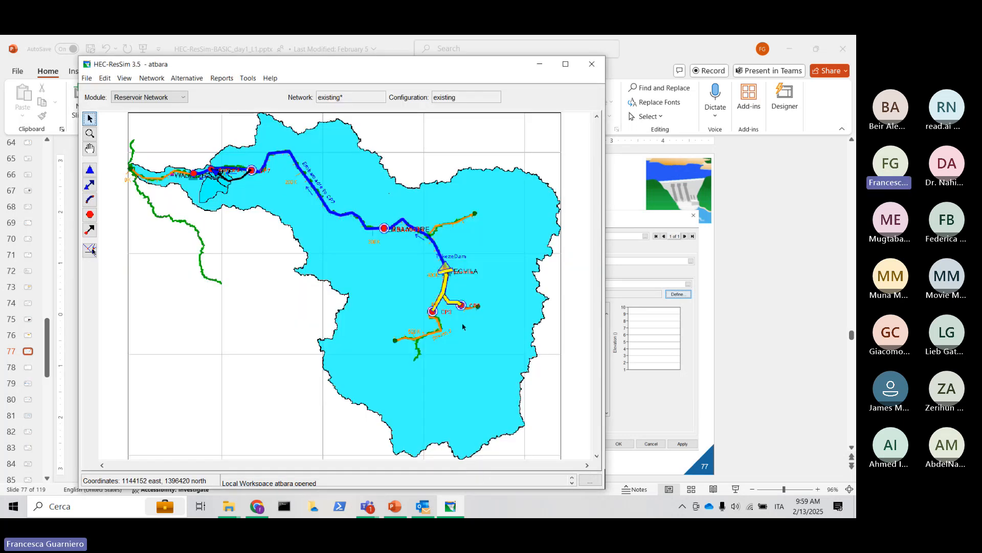
click(152, 78)
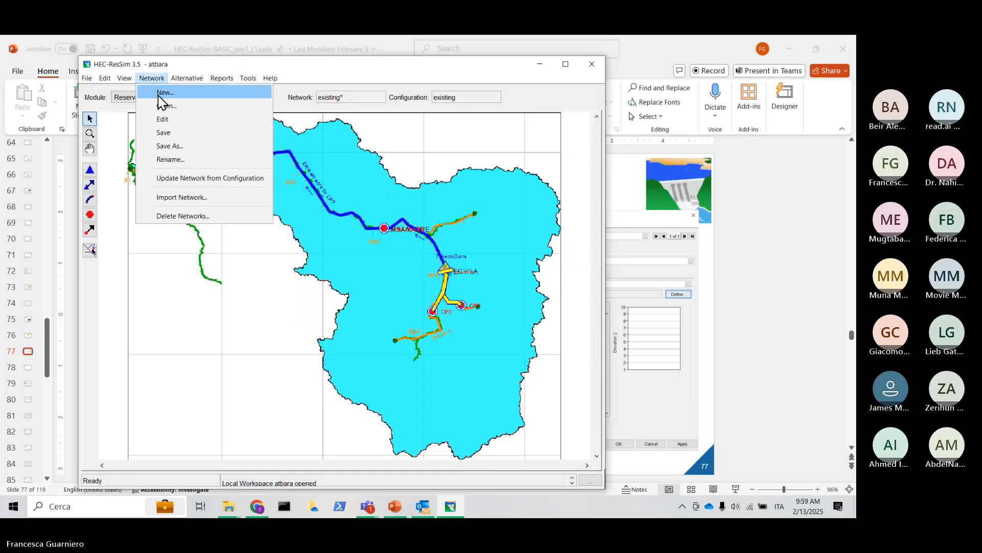
click(165, 133)
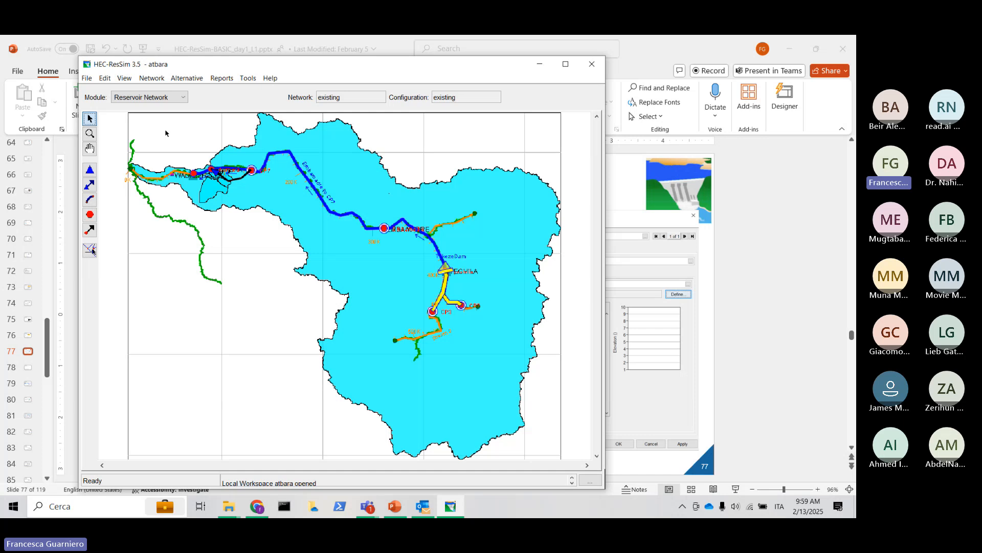
Open the existing alternative in the Alternative Editor and examine its run control, operations, lookback and time-series settings.
click(187, 78)
click(194, 93)
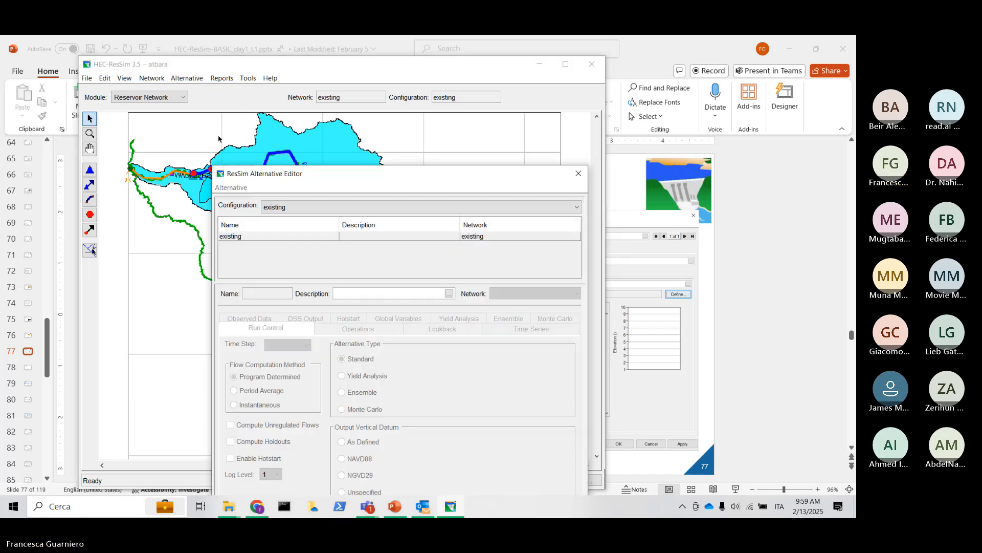
drag(395, 182, 392, 84)
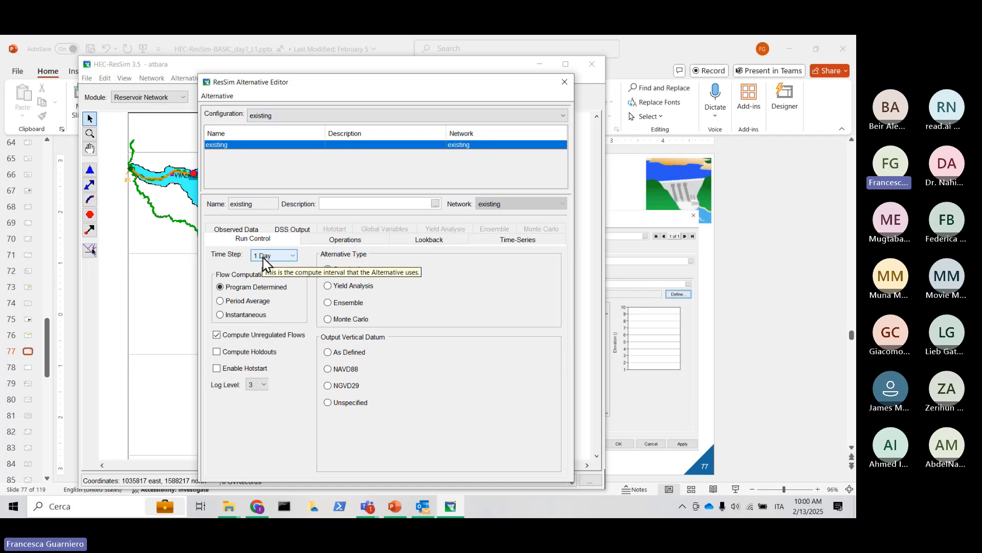
click(345, 240)
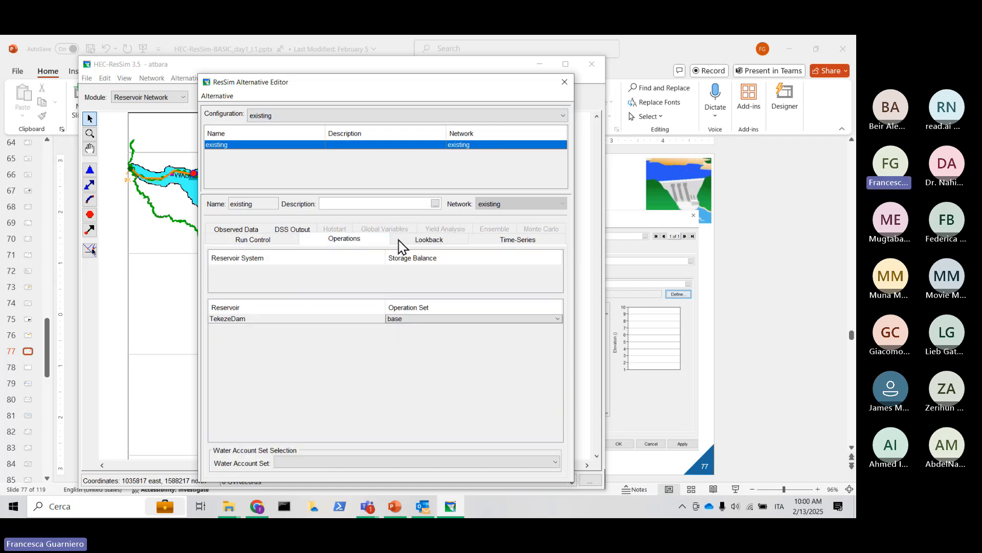
click(418, 241)
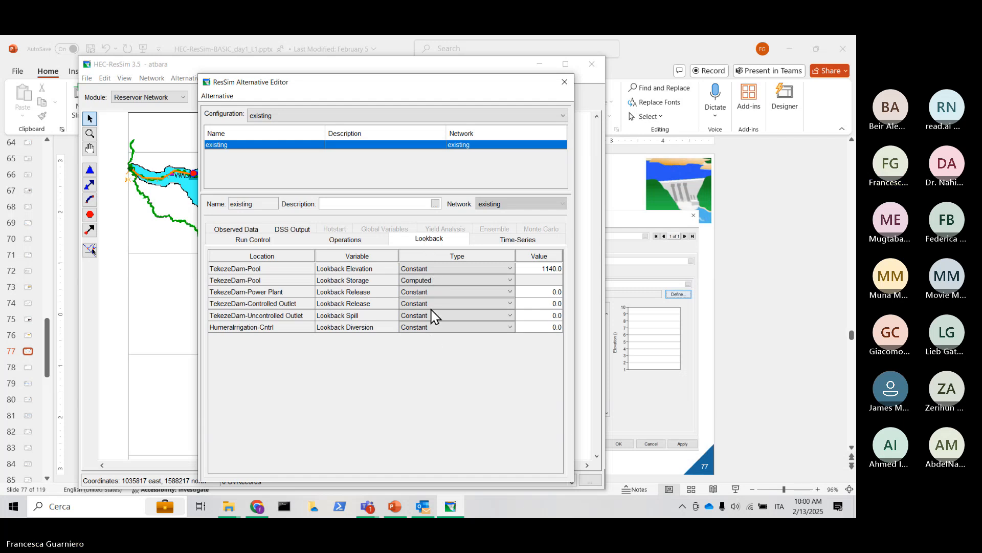
click(481, 245)
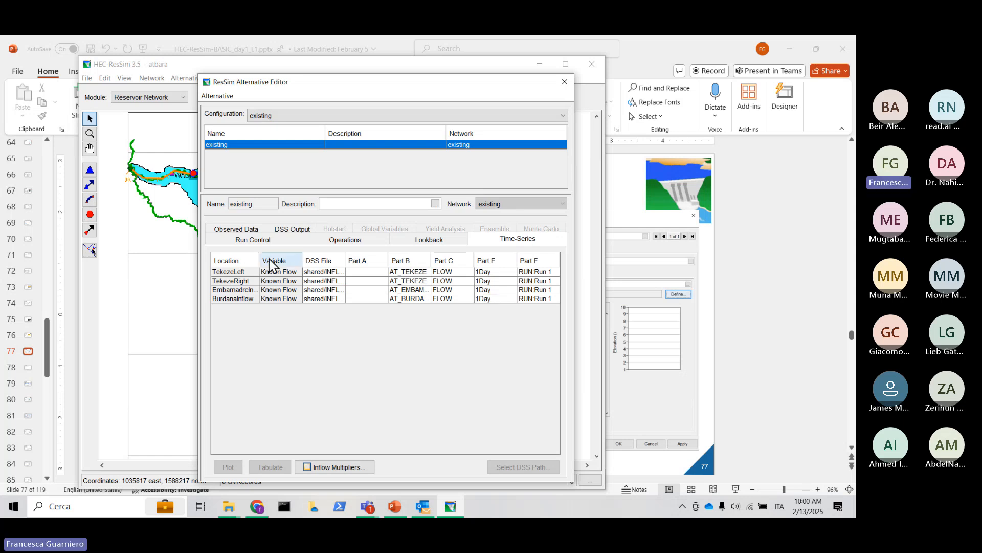
Examine the existing alternative's observed data records in a widened editor with a narrower Variable column, and reposition the window.
click(241, 234)
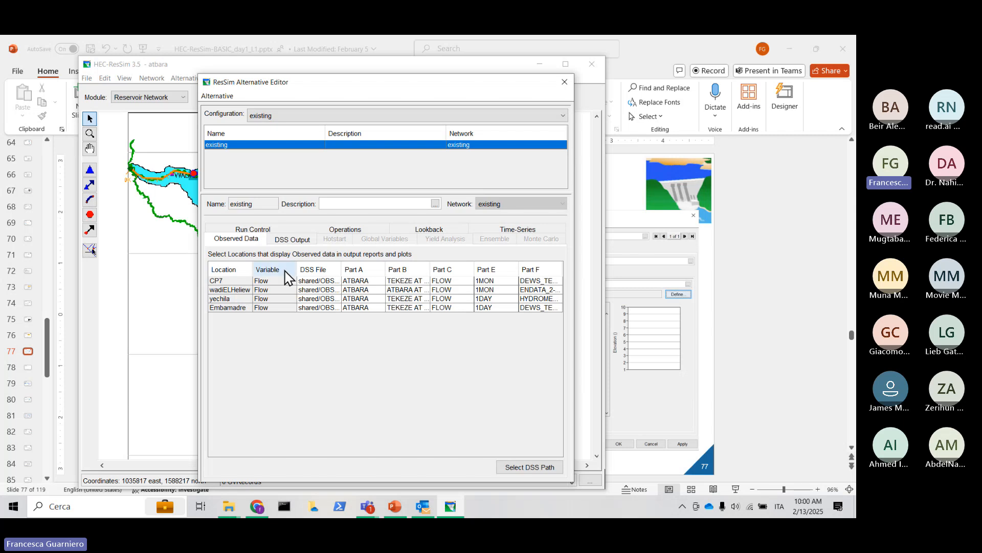
drag(195, 279, 85, 268)
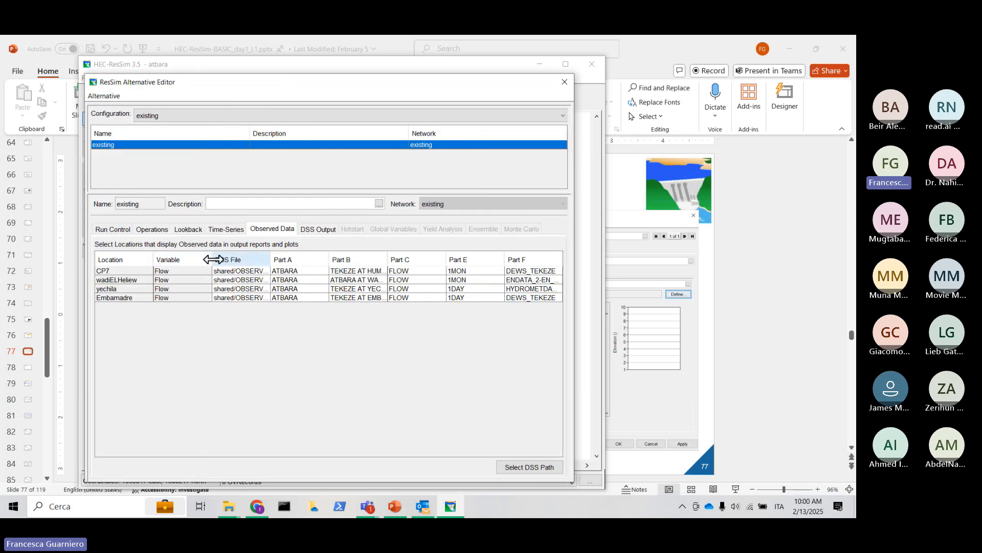
drag(211, 260, 197, 261)
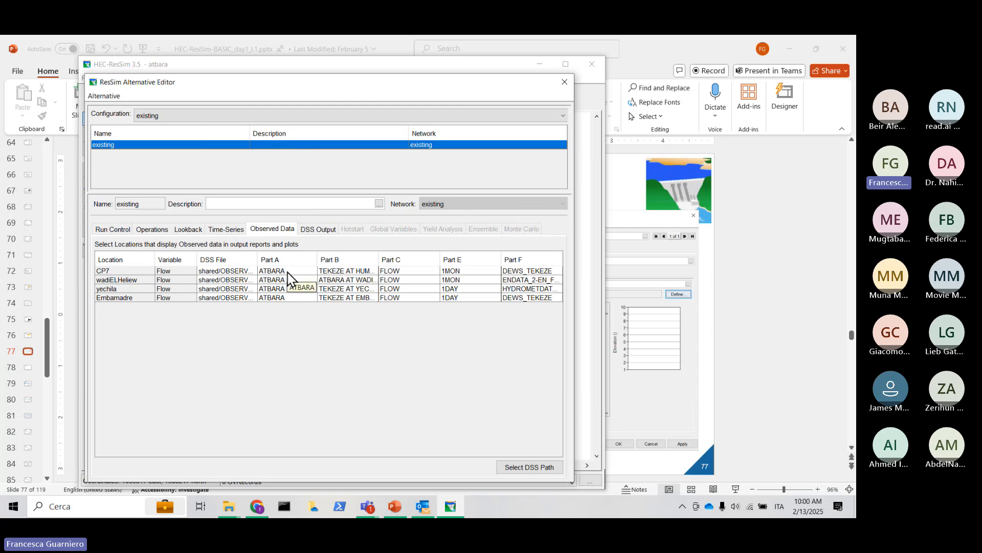
drag(375, 85, 440, 95)
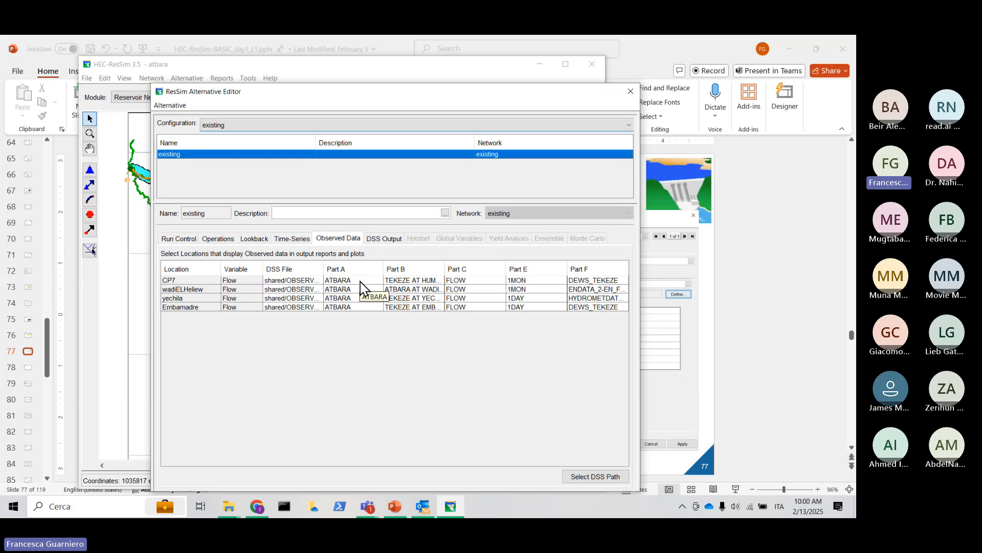
Review the existing alternative's time-series records and open the DSS path selection for BurdanaInflow.
click(286, 239)
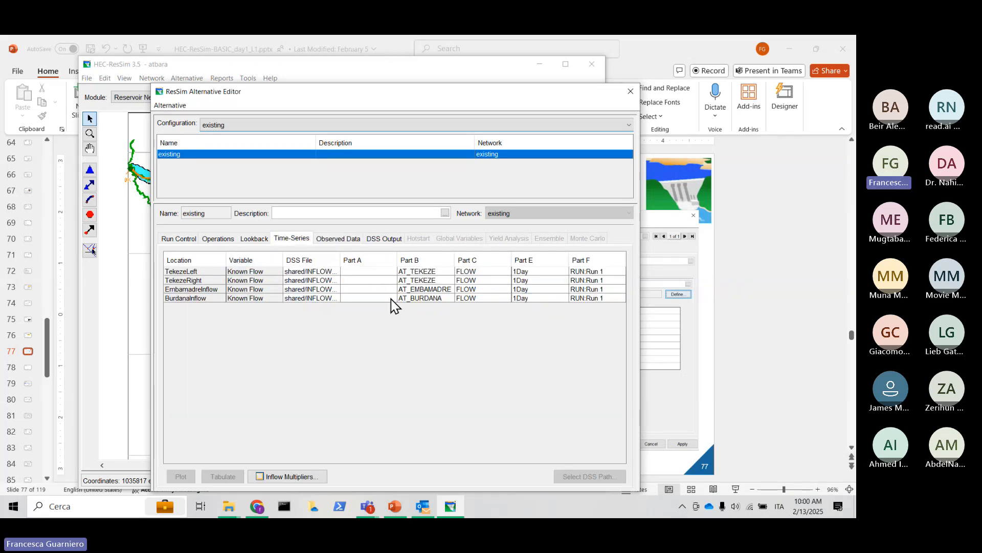
click(365, 299)
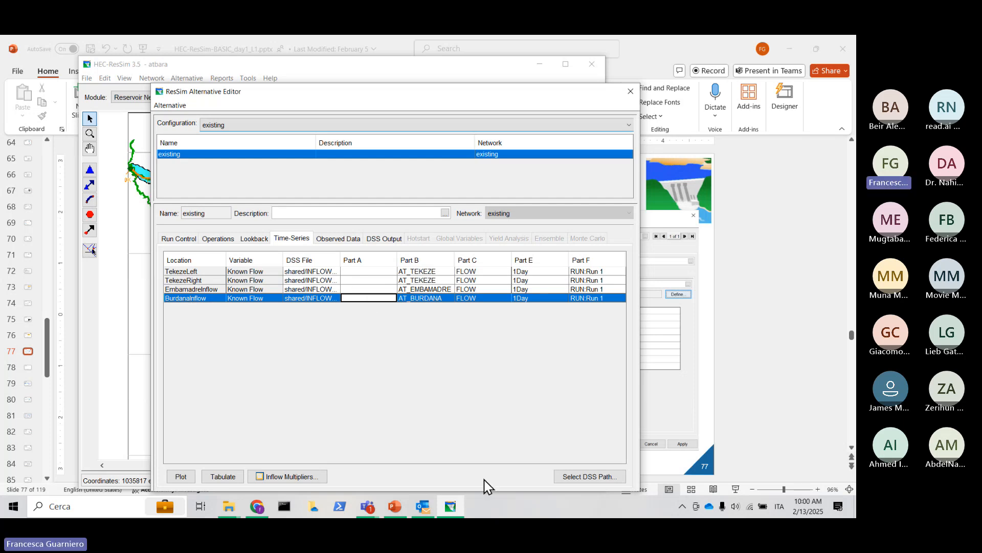
click(570, 477)
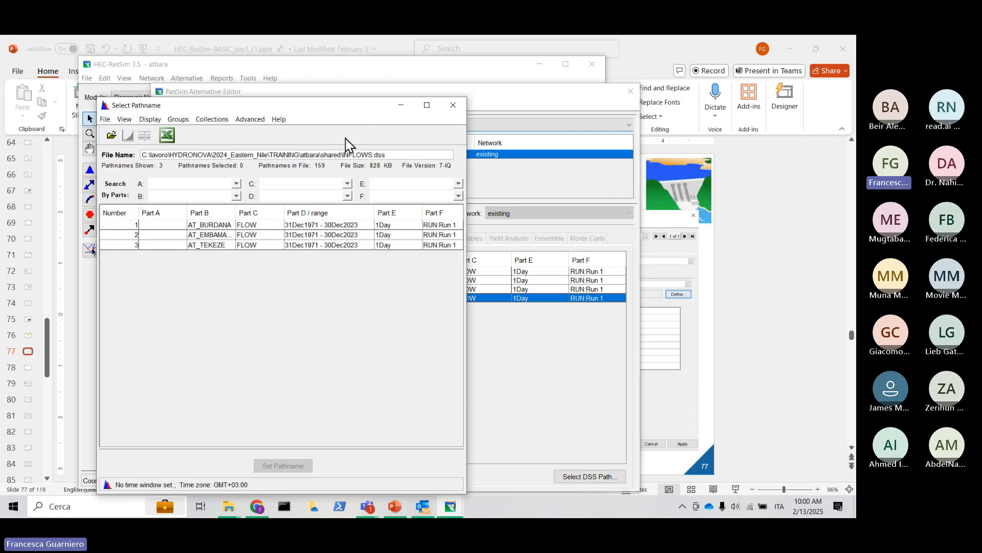
Browse the atbara watershed's shared folder for DSS files, leave the BurdanaInflow path selection without choosing a record, and close the Alternative Editor.
click(113, 135)
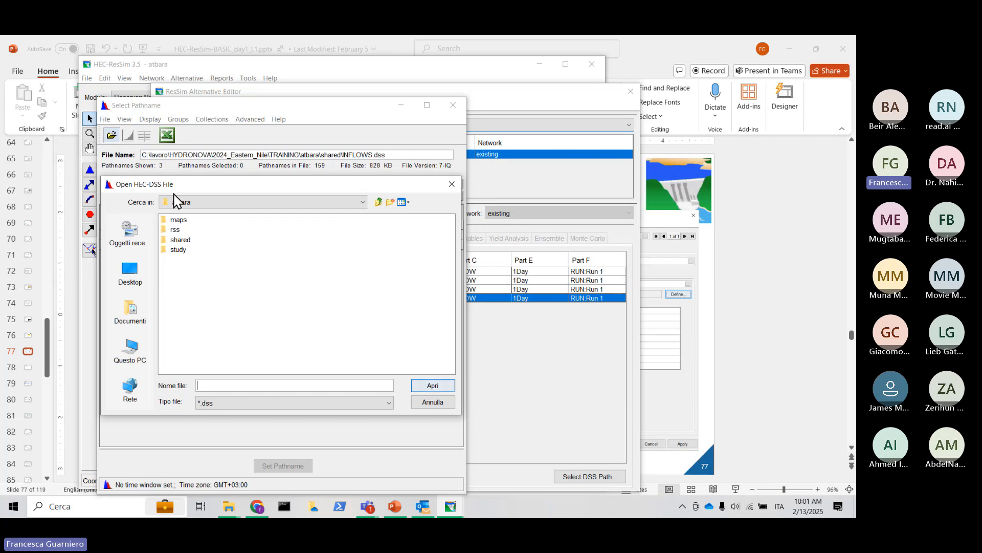
double_click(180, 240)
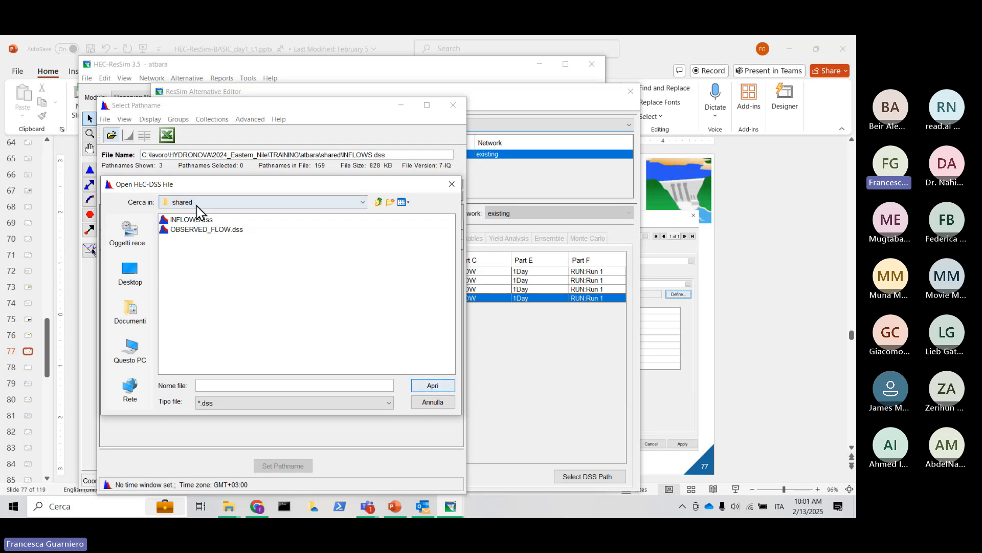
click(359, 203)
scroll(255, 228, up, 1)
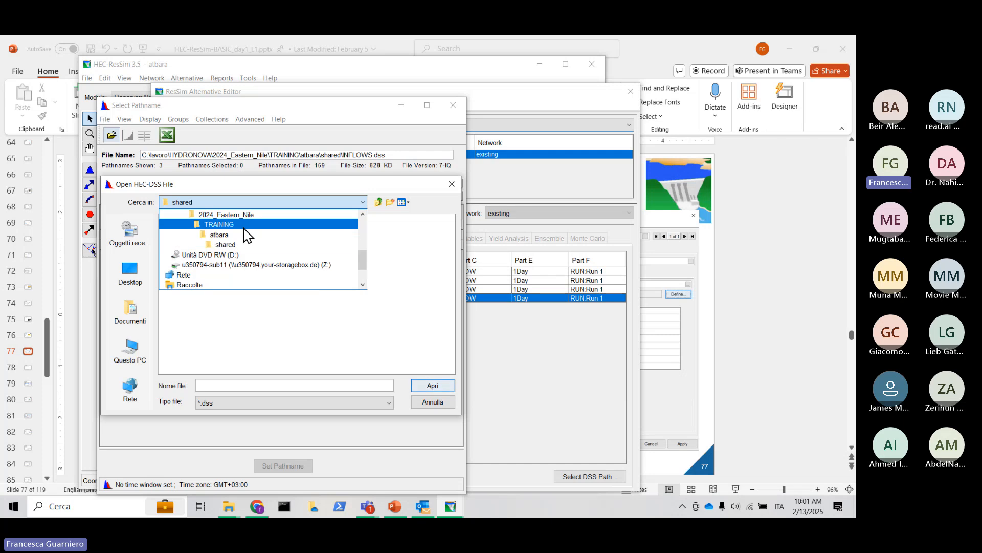
click(185, 235)
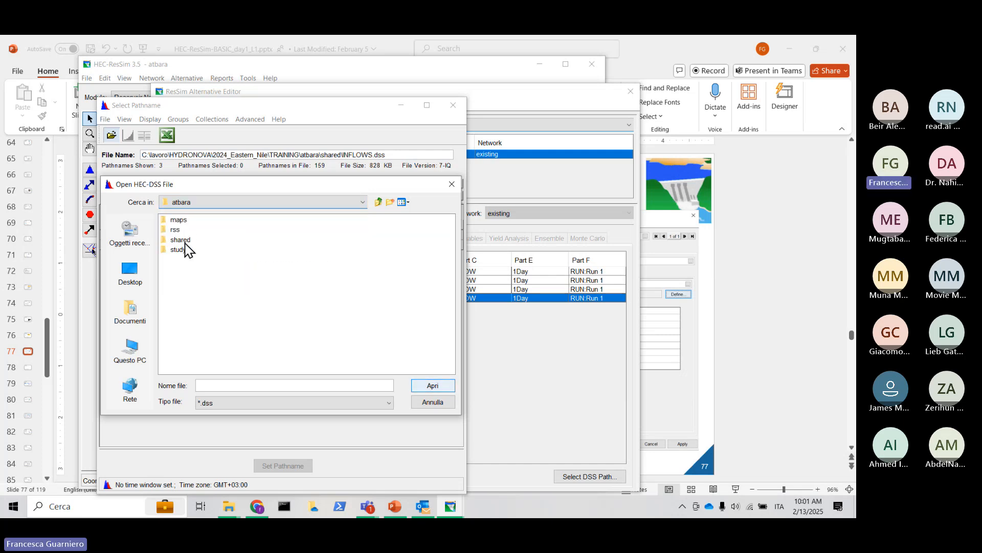
click(184, 241)
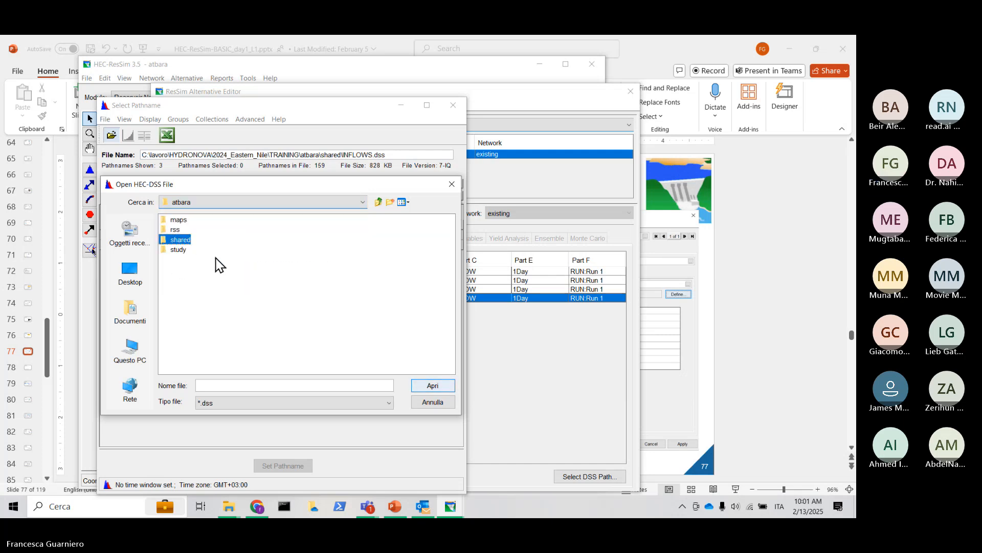
click(451, 185)
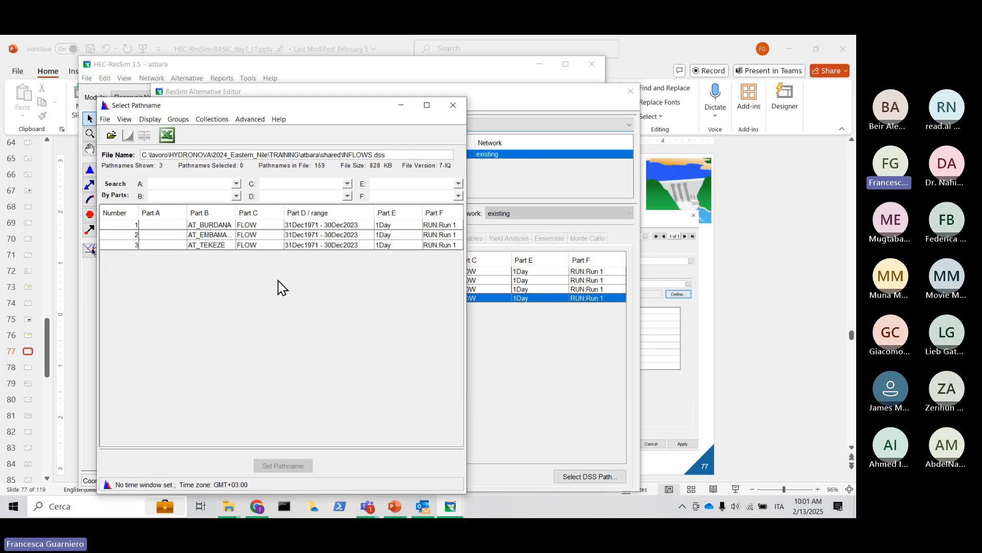
click(453, 106)
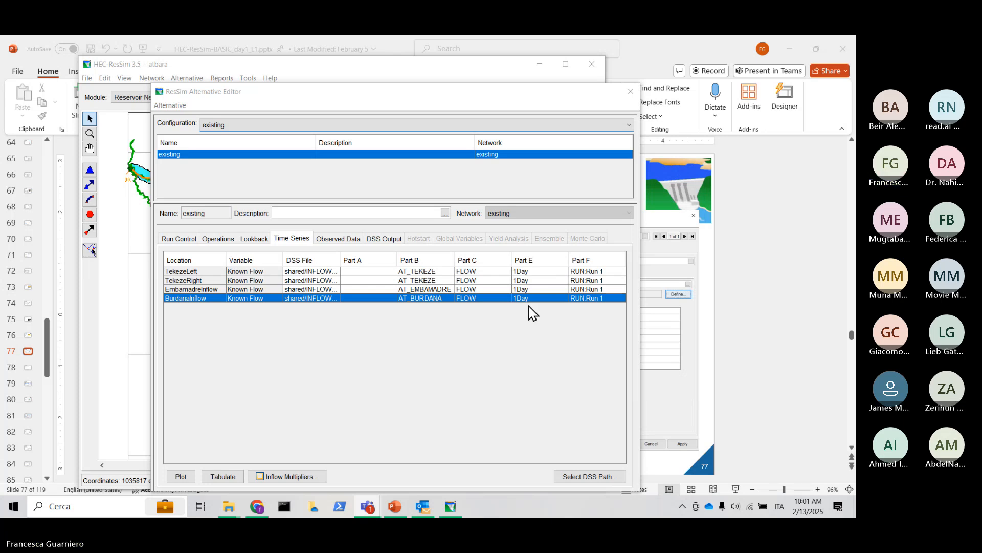
click(629, 92)
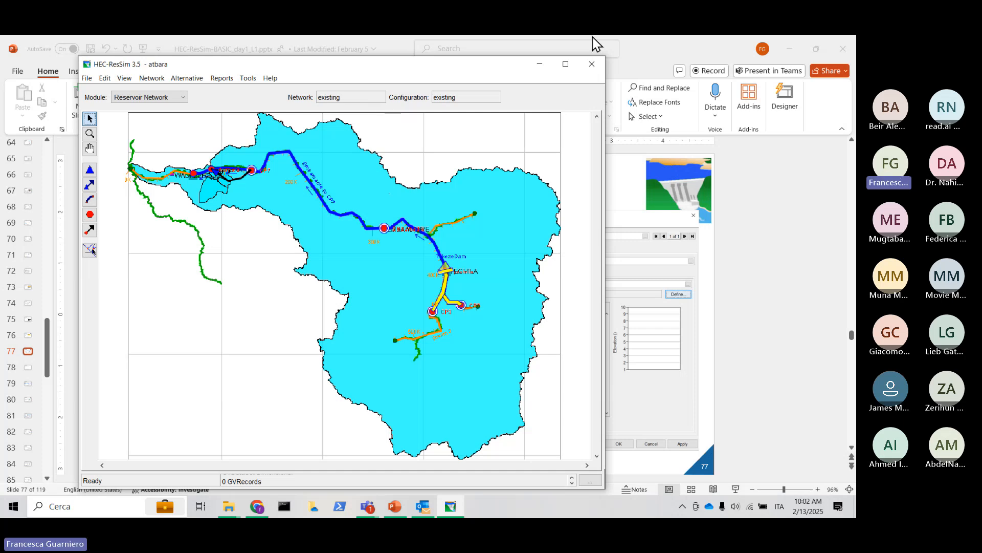
Switch to the PowerPoint lesson and review slides 97 to 101, from the time-series and observed-data exercises to creating a simulation.
click(657, 60)
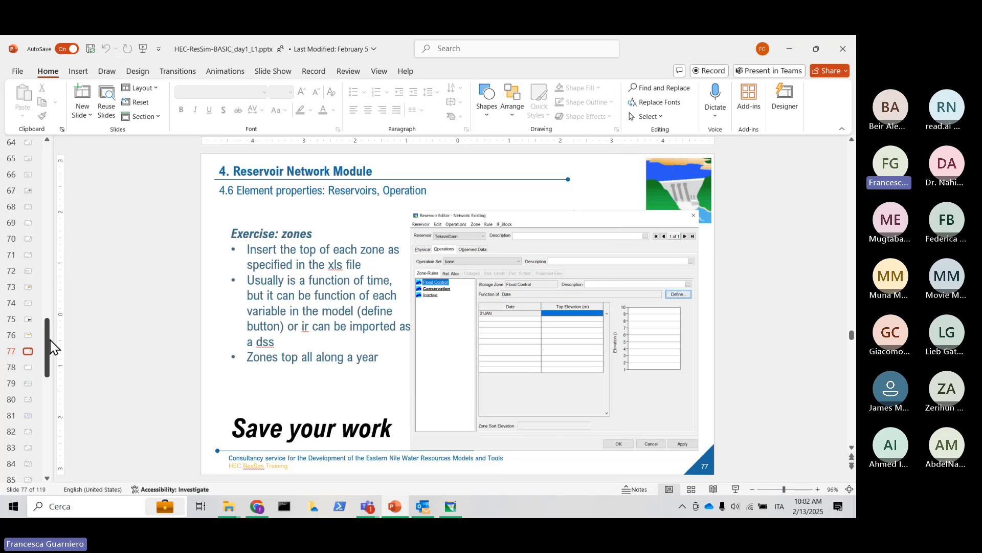
click(30, 348)
drag(47, 348, 50, 386)
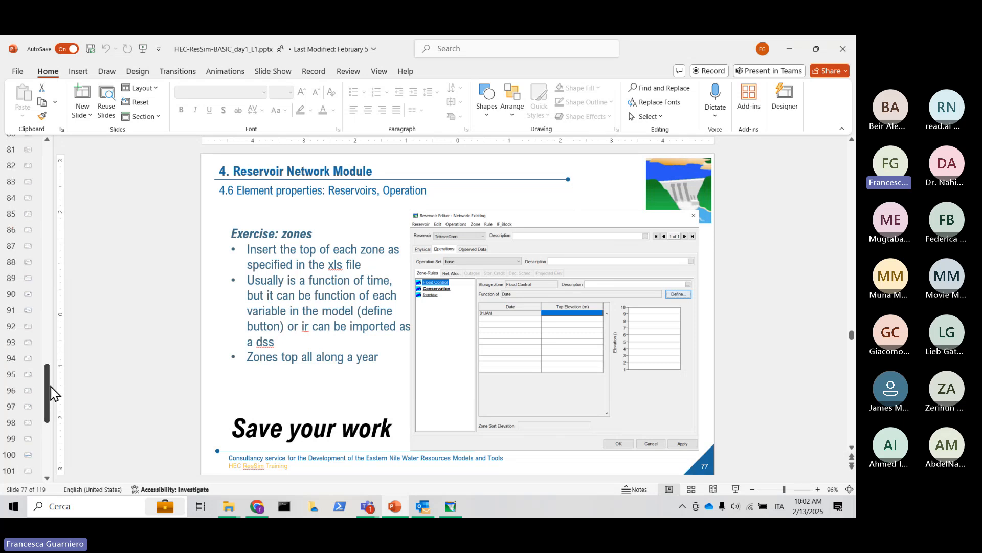
click(29, 423)
key(Up)
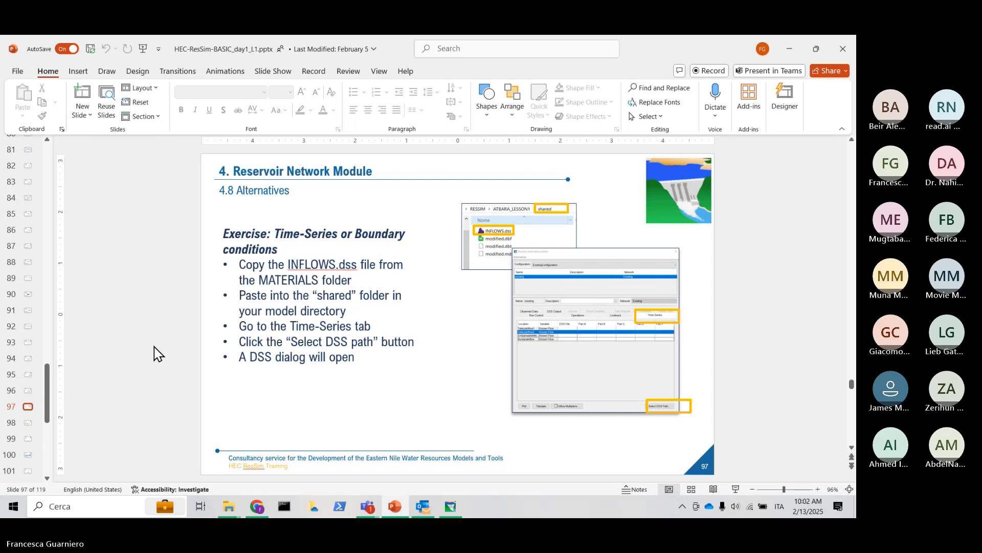
key(Down)
key(Down)
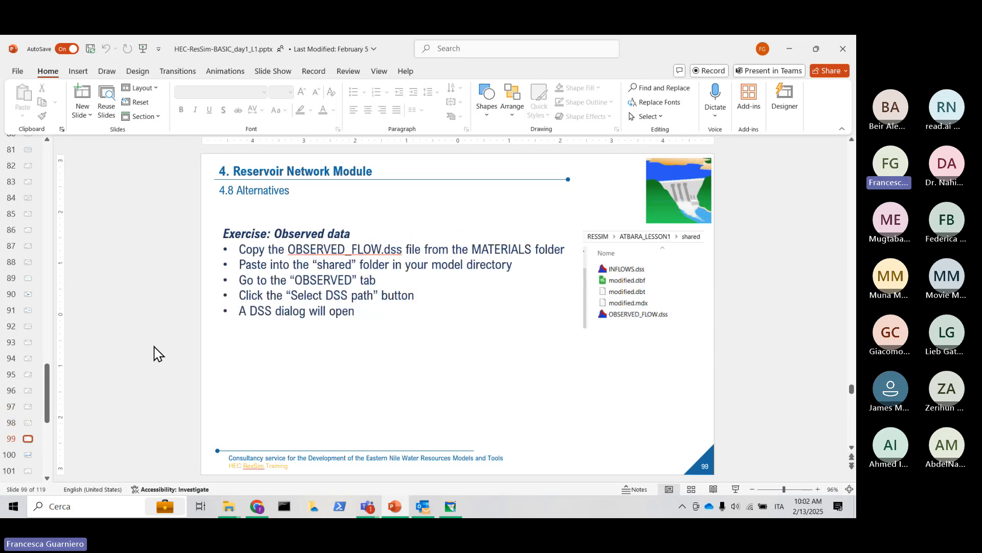
key(Down)
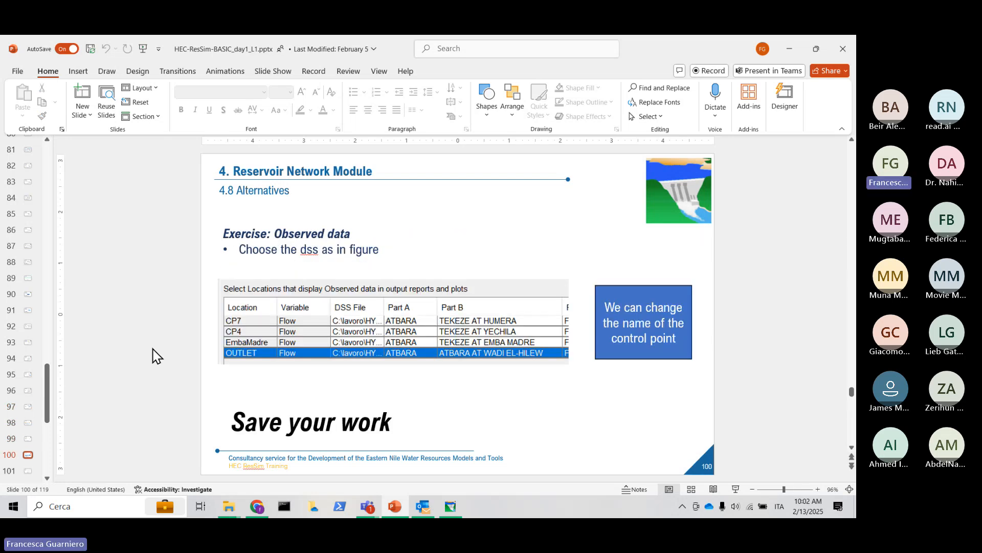
key(Down)
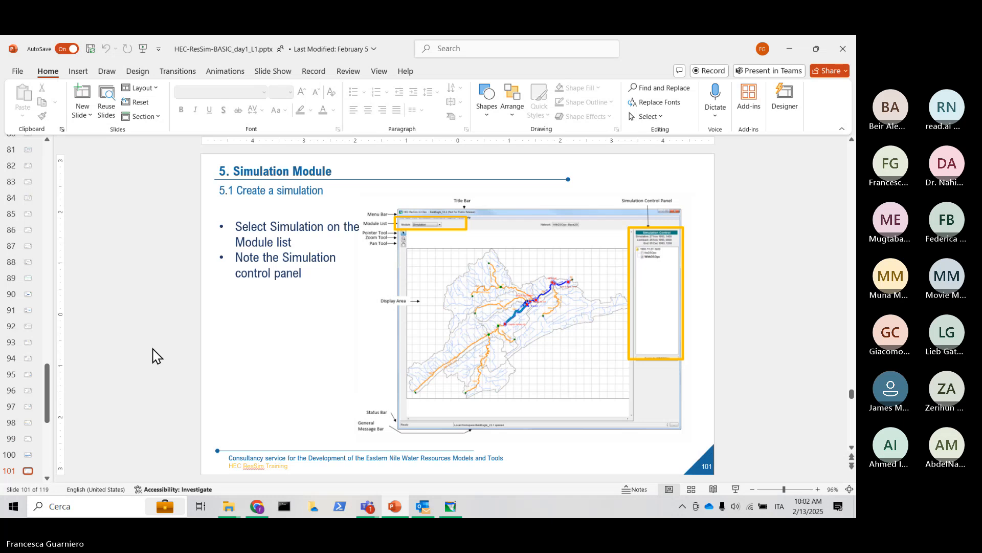
key(Up)
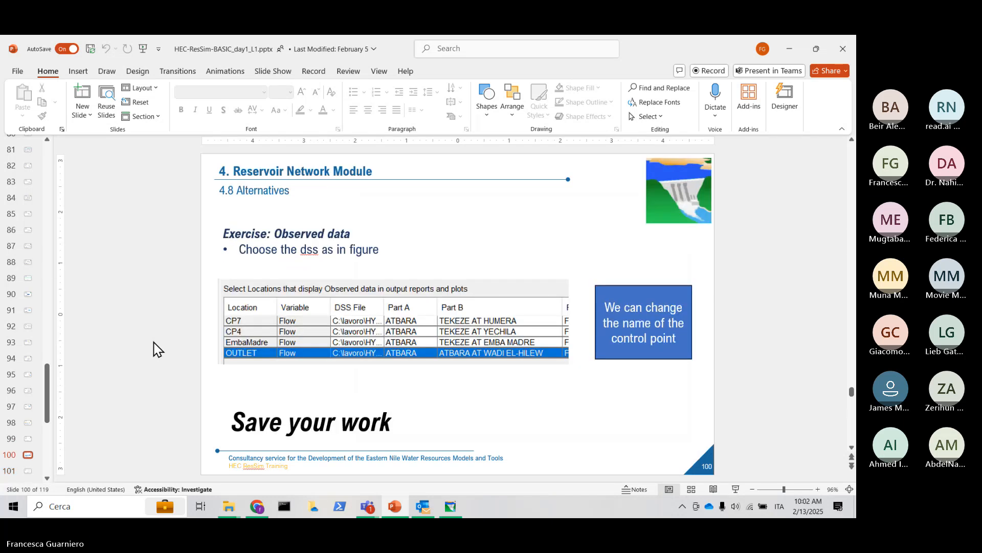
key(Down)
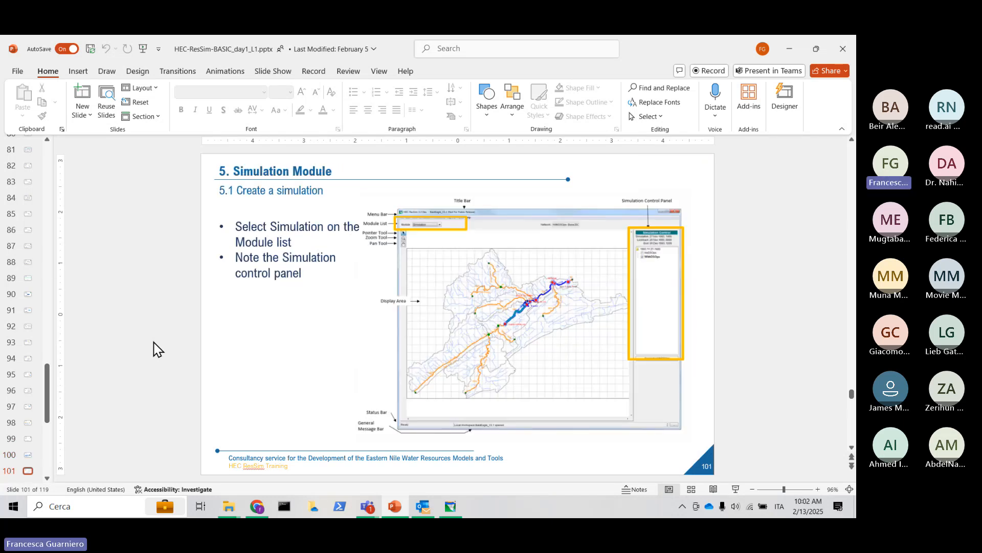
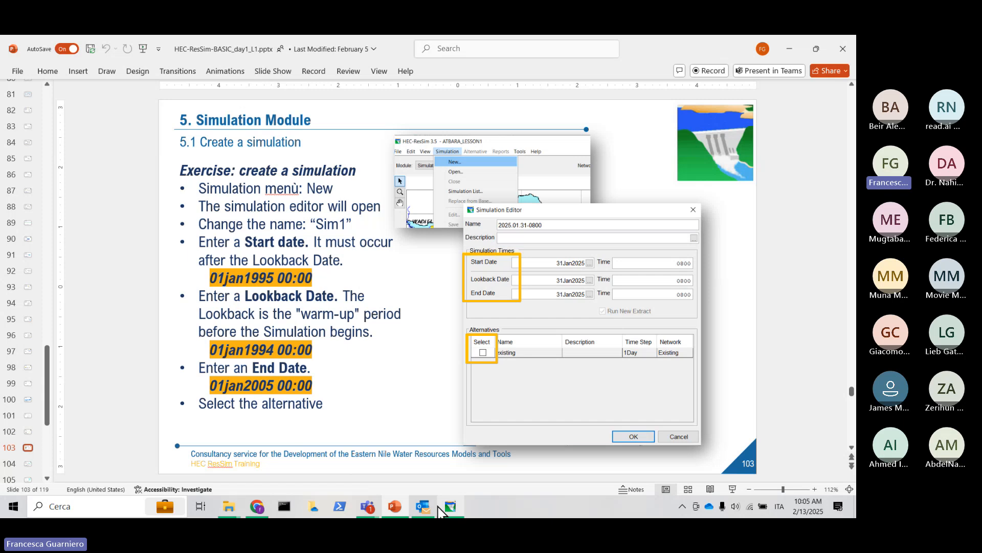
Switch back to HEC-ResSim, place its window beside the slide instructions, and start a new simulation in the Simulation module.
click(451, 506)
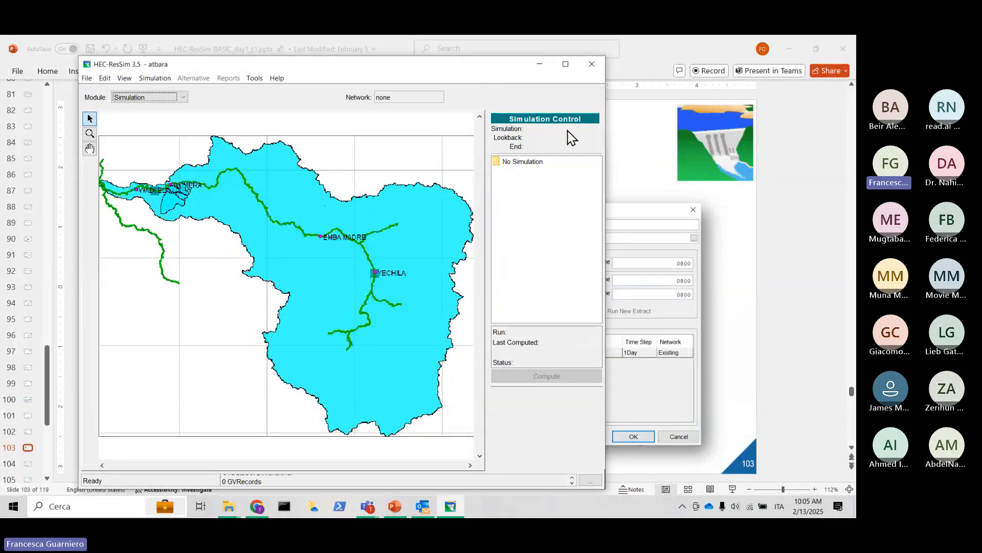
drag(185, 67, 409, 97)
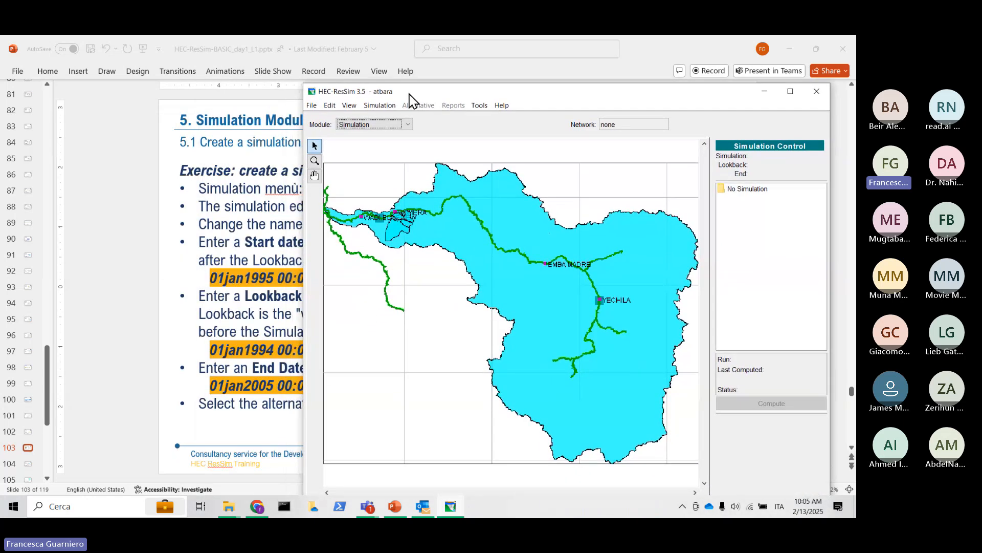
click(379, 108)
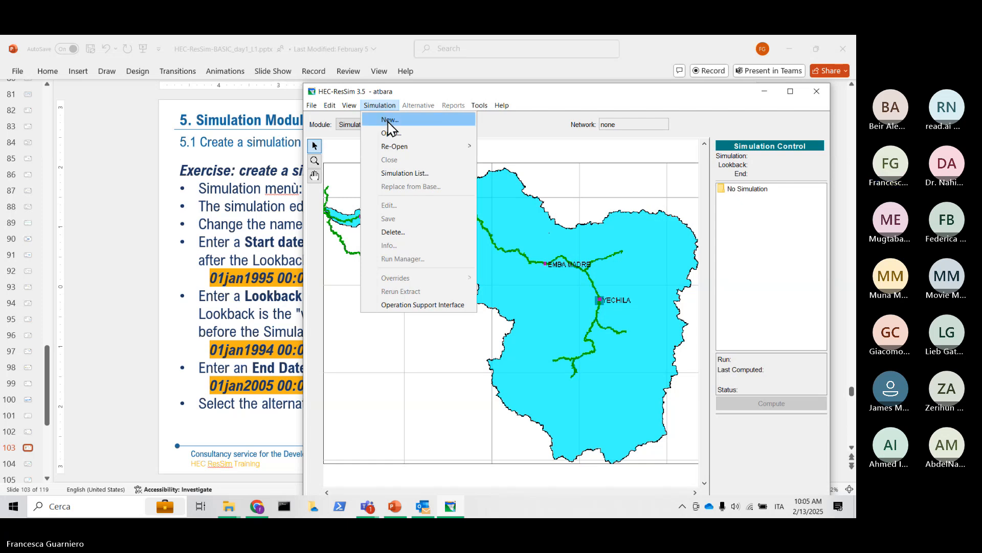
click(389, 120)
drag(532, 180, 520, 130)
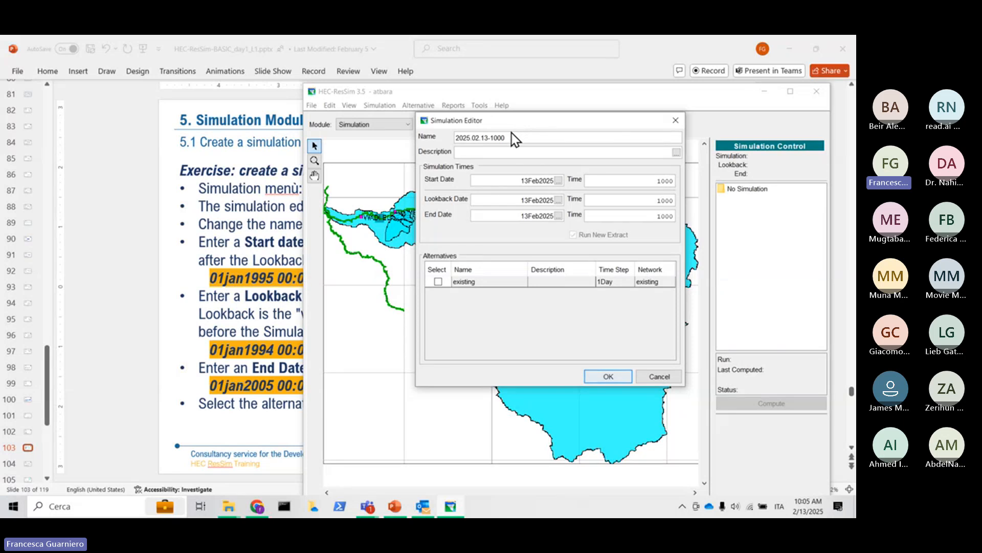
Name the new simulation SIM_existing and leave its description empty.
drag(511, 138, 439, 137)
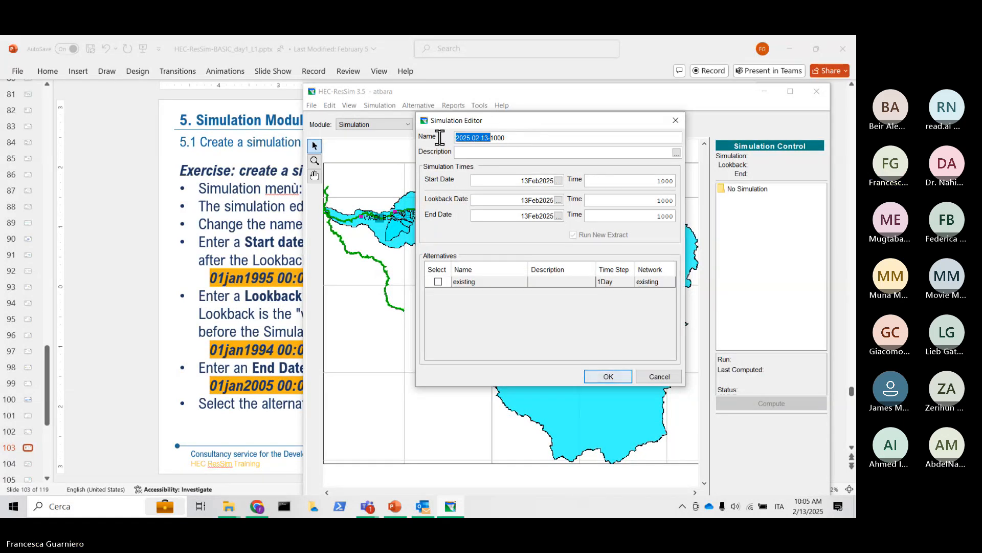
drag(528, 137, 450, 139)
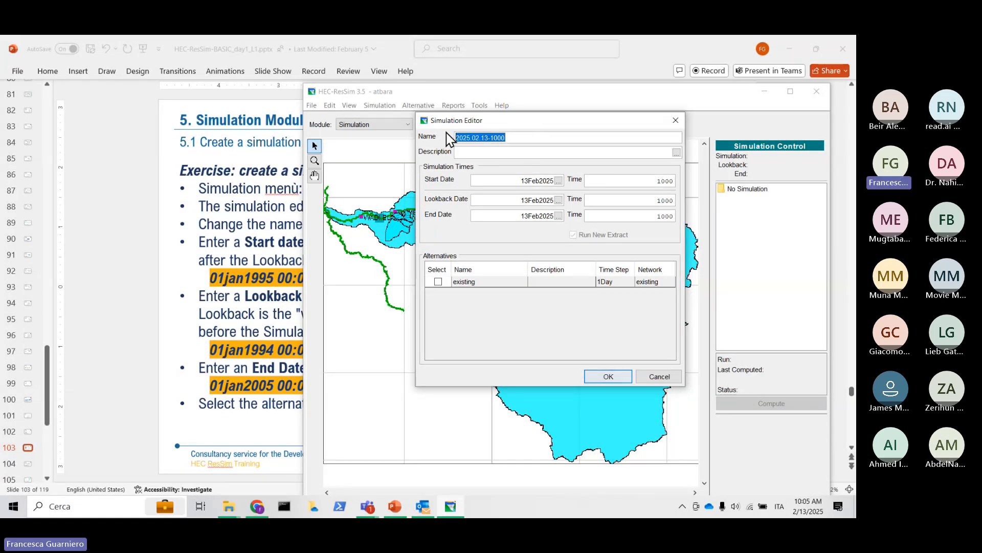
text(SIM)
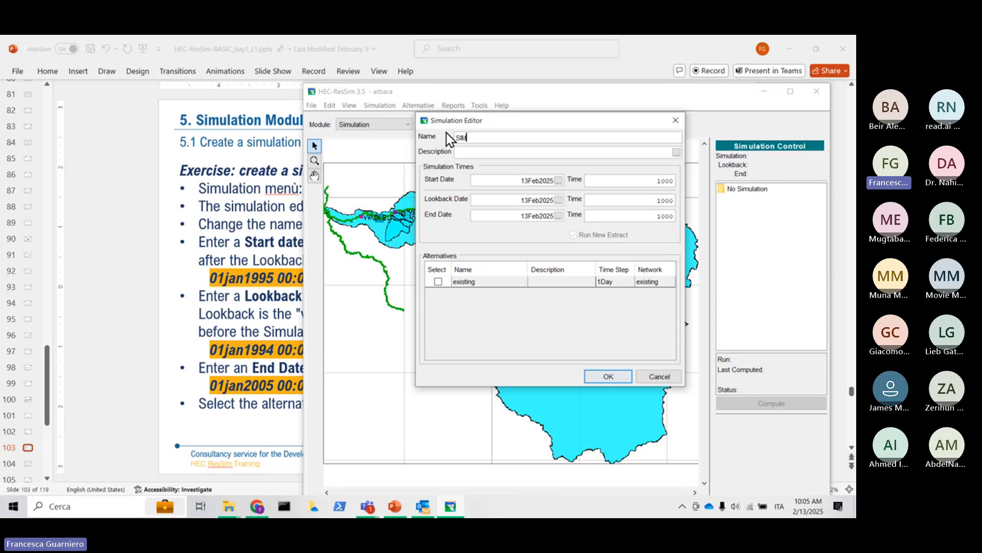
text(_existing)
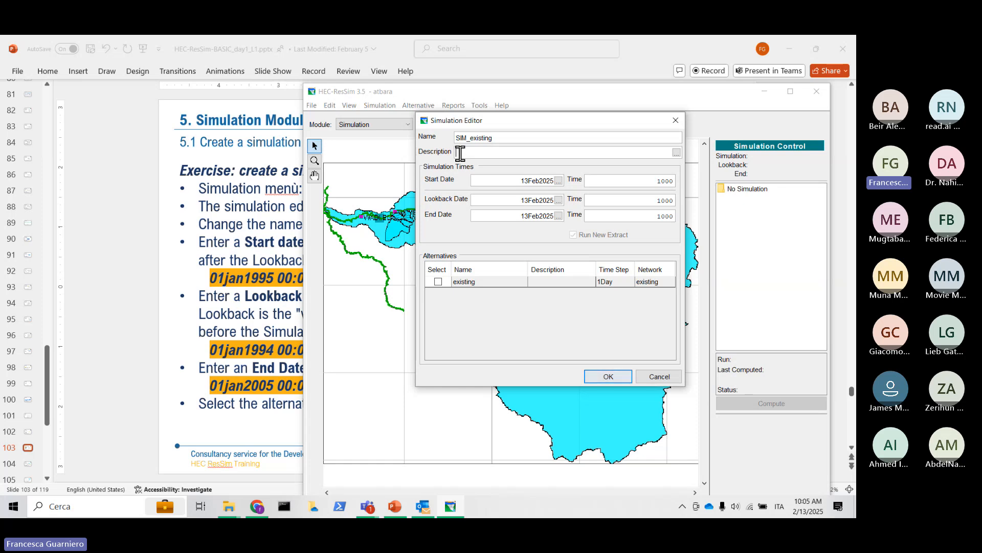
click(460, 154)
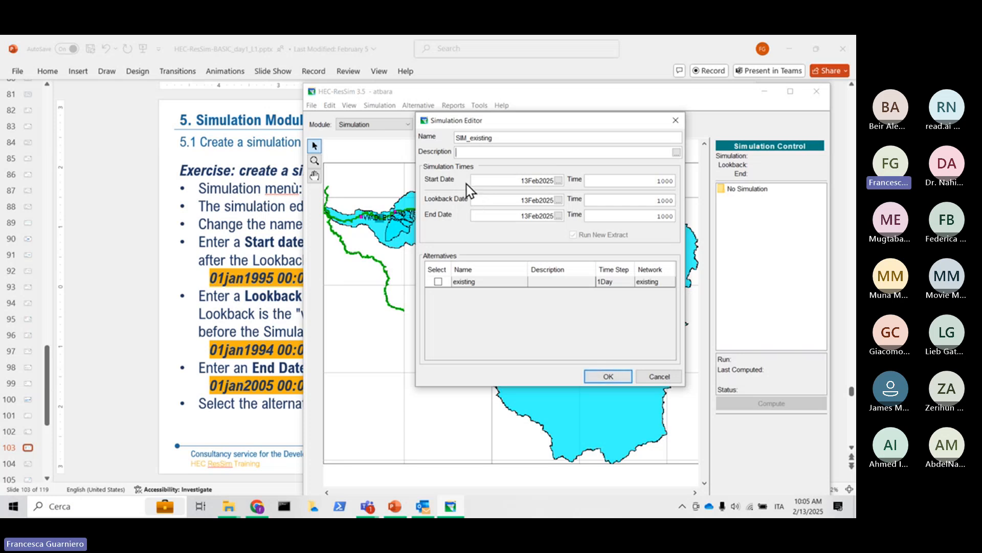
Set the simulation's start date to 01jan1995 and its start time to 0000.
click(494, 182)
drag(494, 181, 557, 181)
text(01)
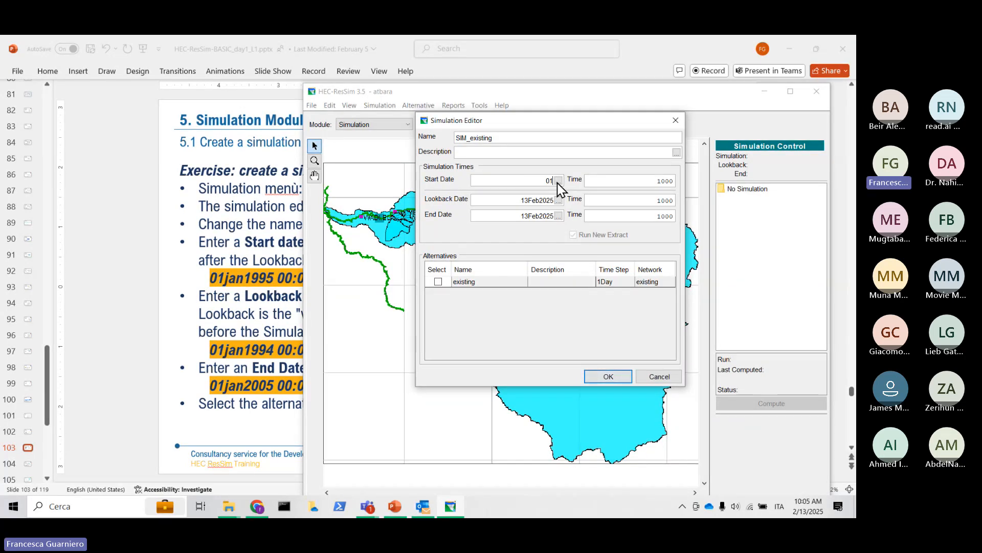
text(jan)
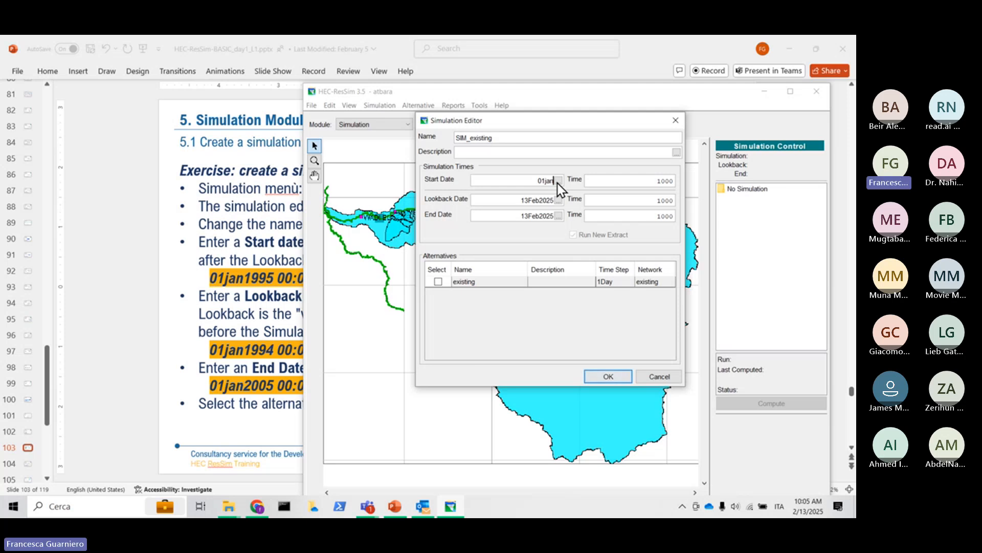
text(19)
text(1)
text(5)
click(639, 182)
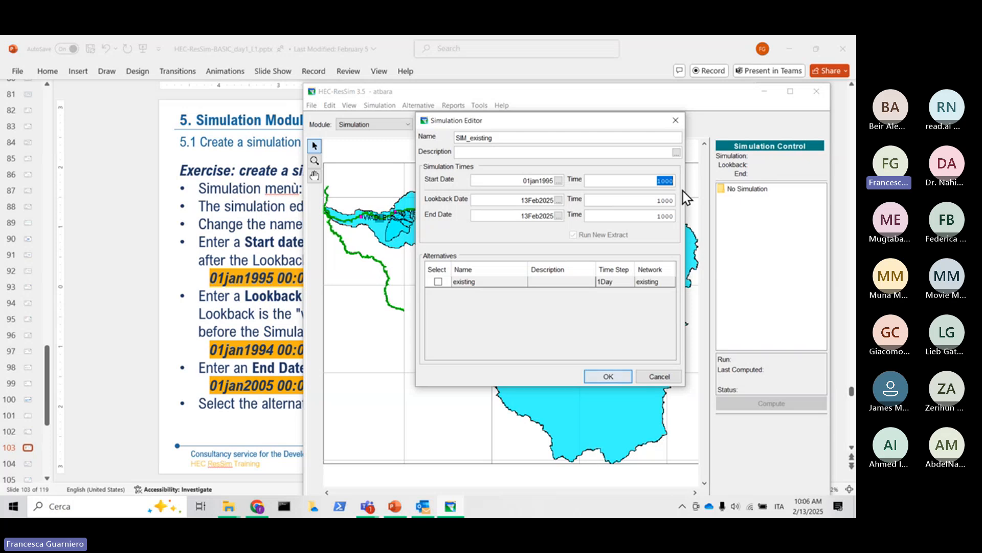
text(0000)
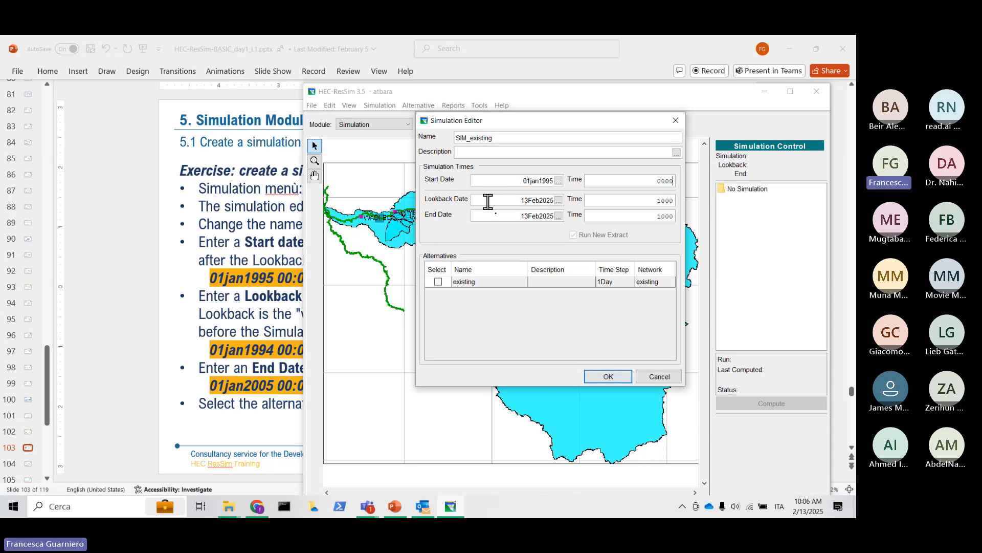
Set the simulation's lookback date to 01jan1994 and its lookback time to 0000.
drag(504, 201, 563, 203)
text(01jan1994)
drag(648, 200, 684, 205)
text(000)
Set the simulation's end date to 01jan2005.
click(511, 215)
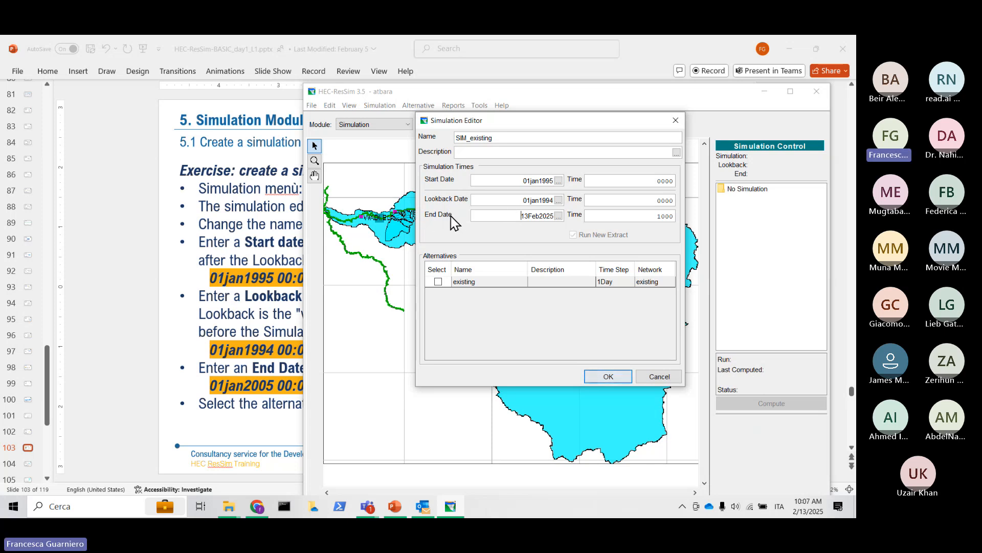
drag(517, 215, 564, 218)
text(01jan2005)
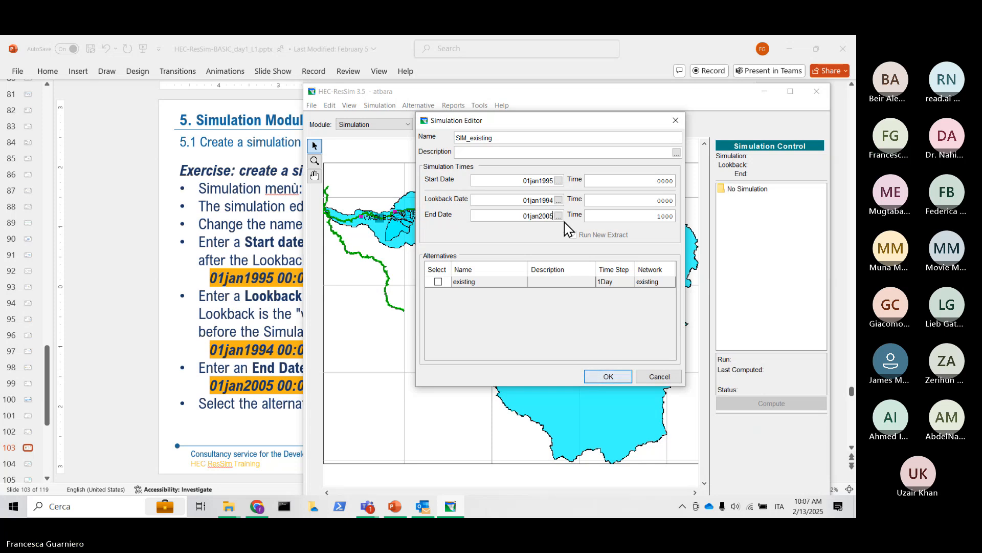
Set the simulation's end time to 0000, include the existing alternative, and create the simulation.
drag(656, 215, 668, 215)
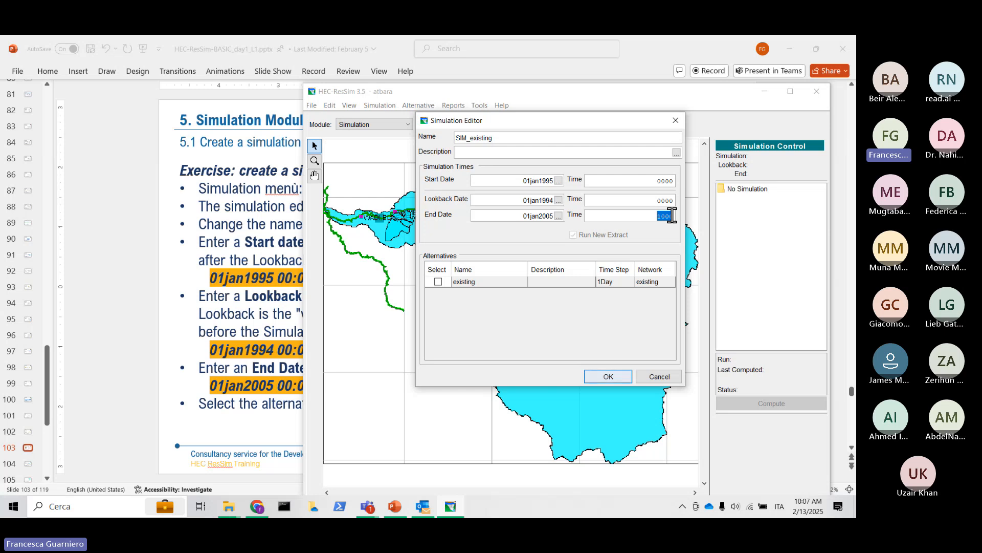
text(00)
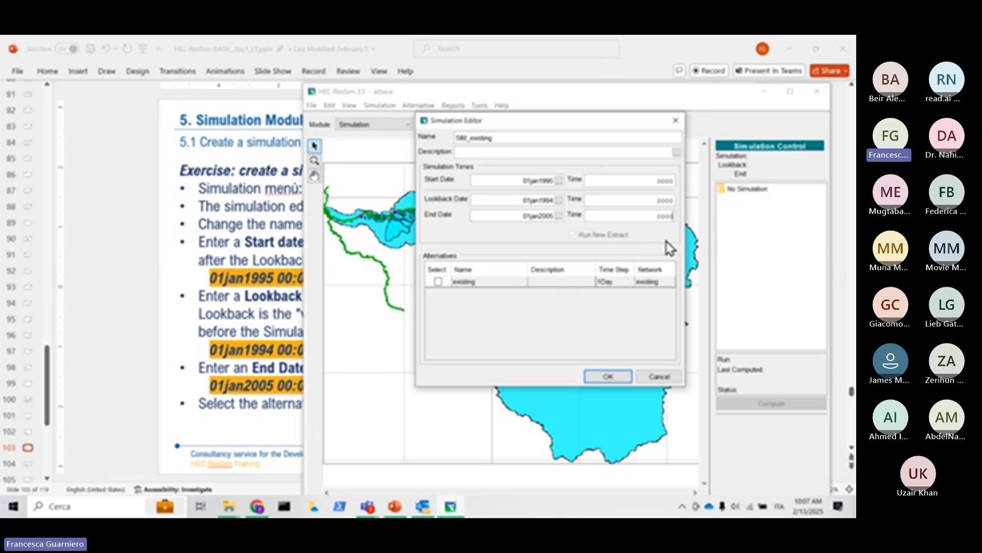
click(438, 282)
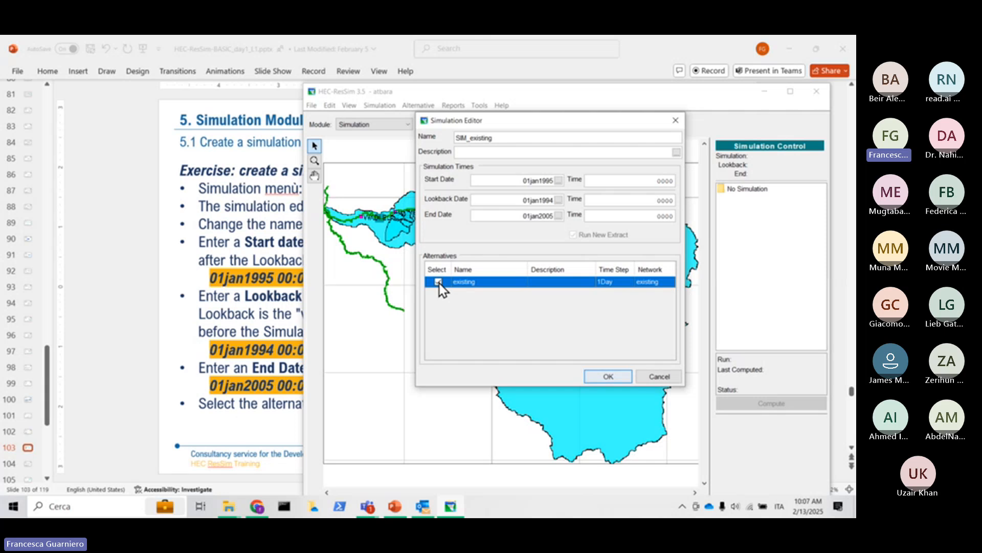
click(608, 376)
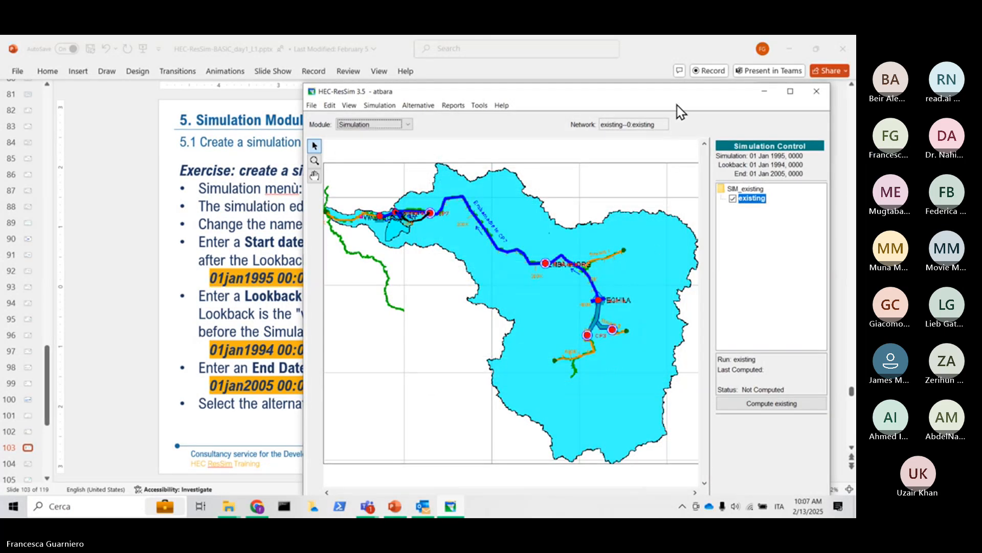
Compute the existing alternative of SIM_existing, review the compute message output, and close it.
drag(682, 94, 541, 68)
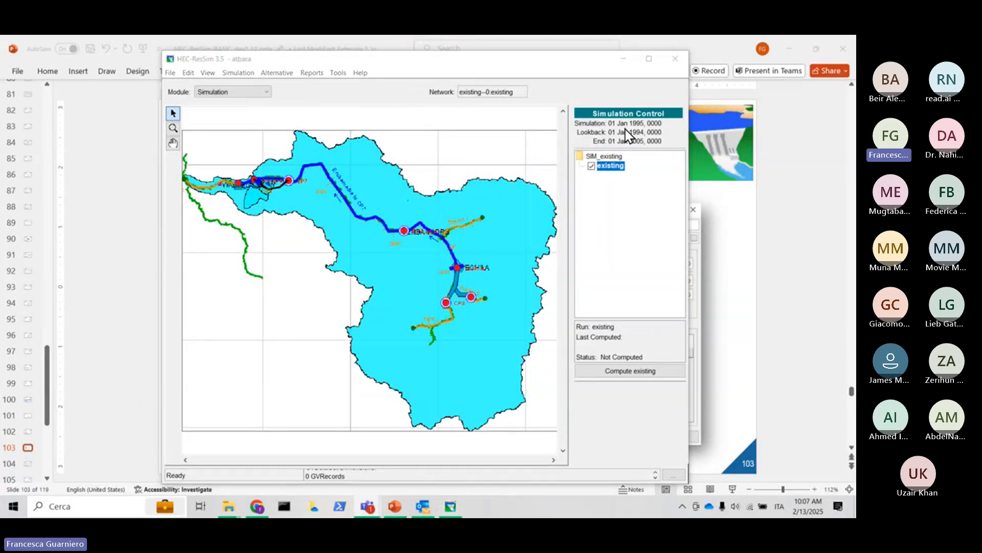
click(614, 372)
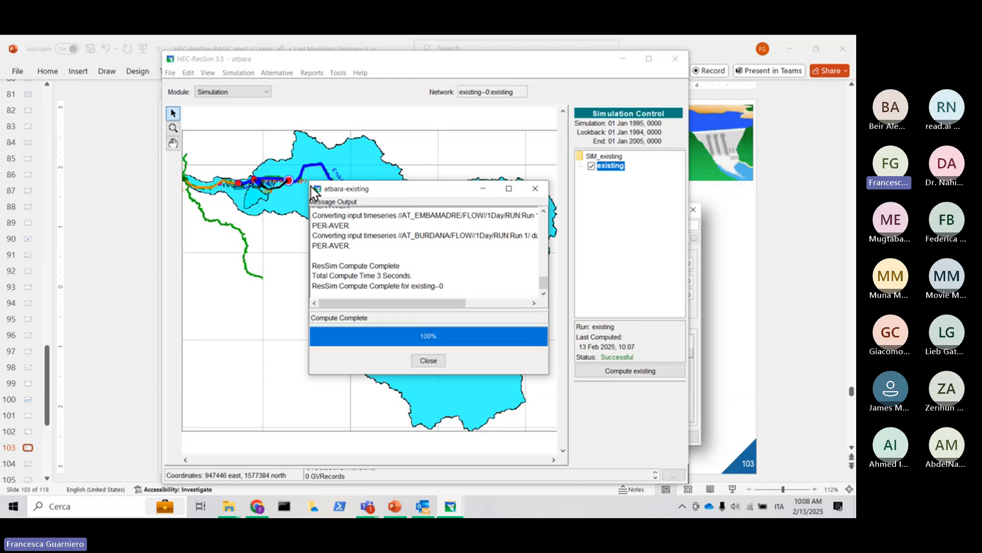
drag(309, 180, 209, 125)
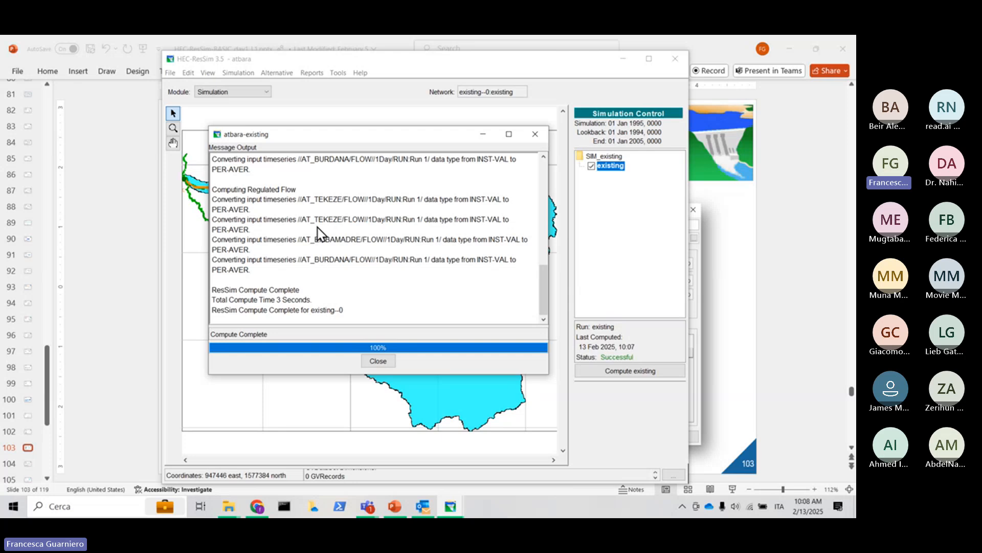
drag(349, 136, 215, 143)
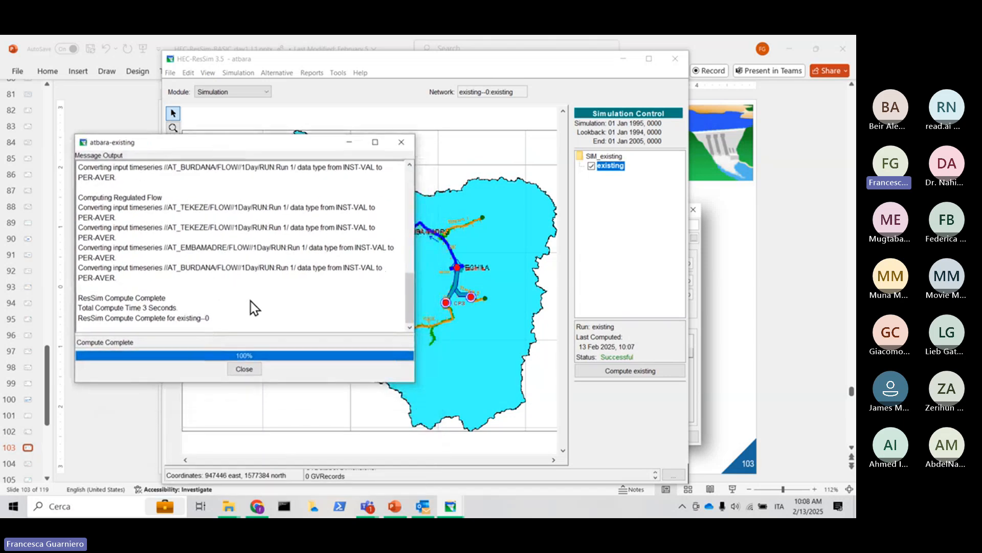
drag(415, 288, 418, 288)
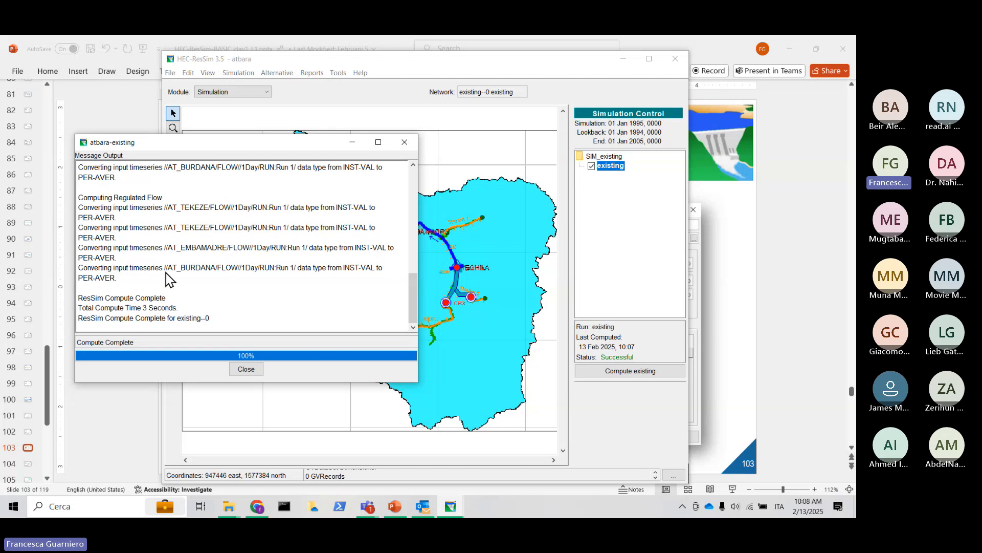
scroll(166, 279, up, 3)
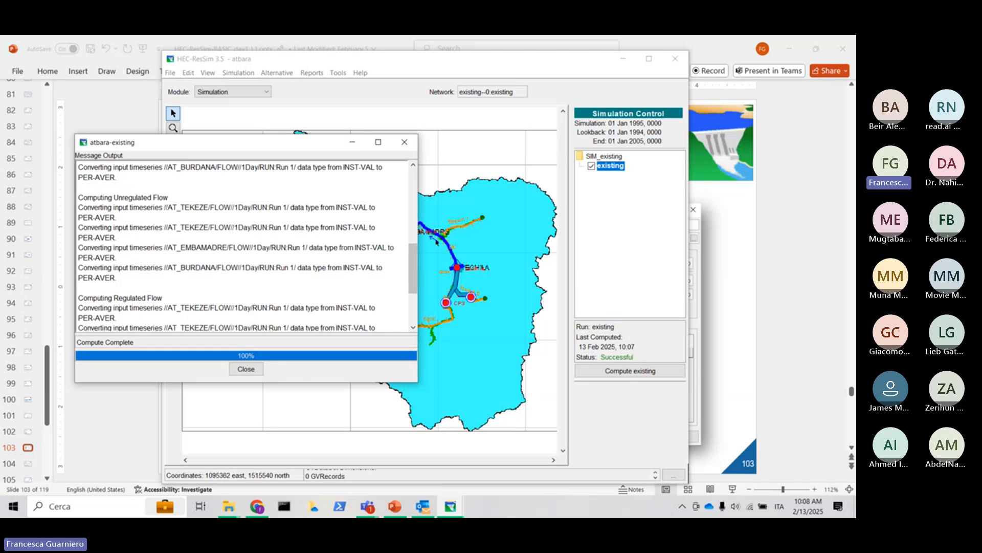
scroll(408, 265, down, 3)
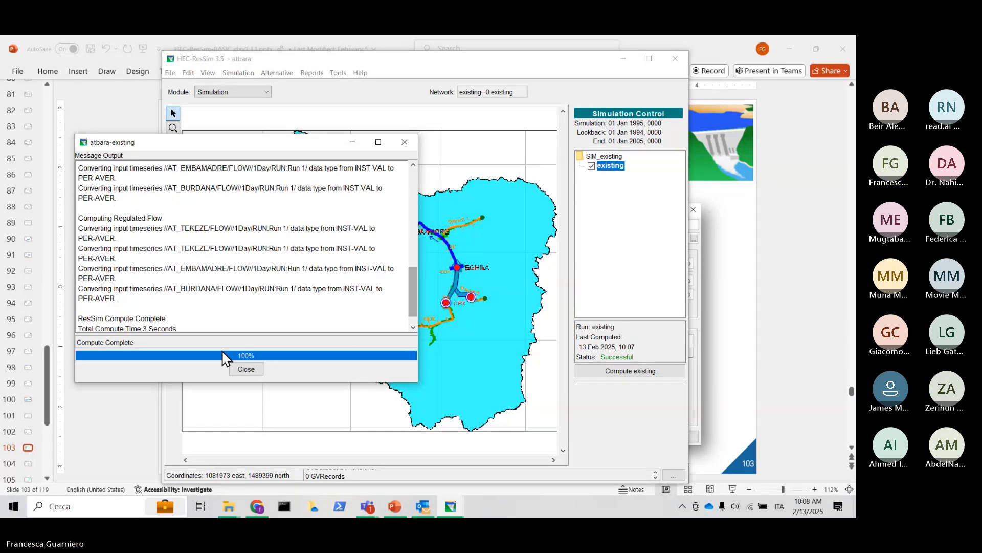
click(248, 370)
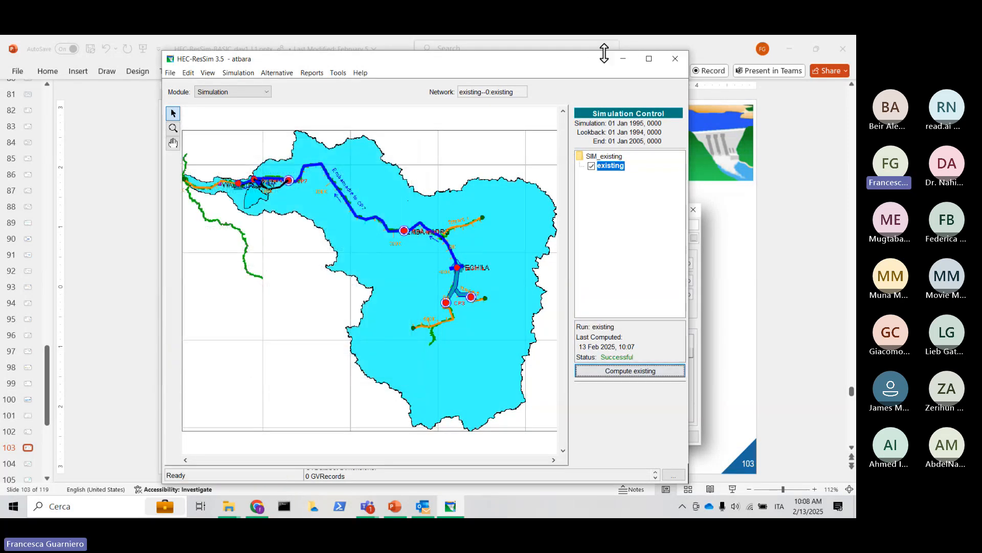
Switch to the PowerPoint training deck and advance to slide 105, 5.3 Viewing the results.
drag(588, 64, 715, 79)
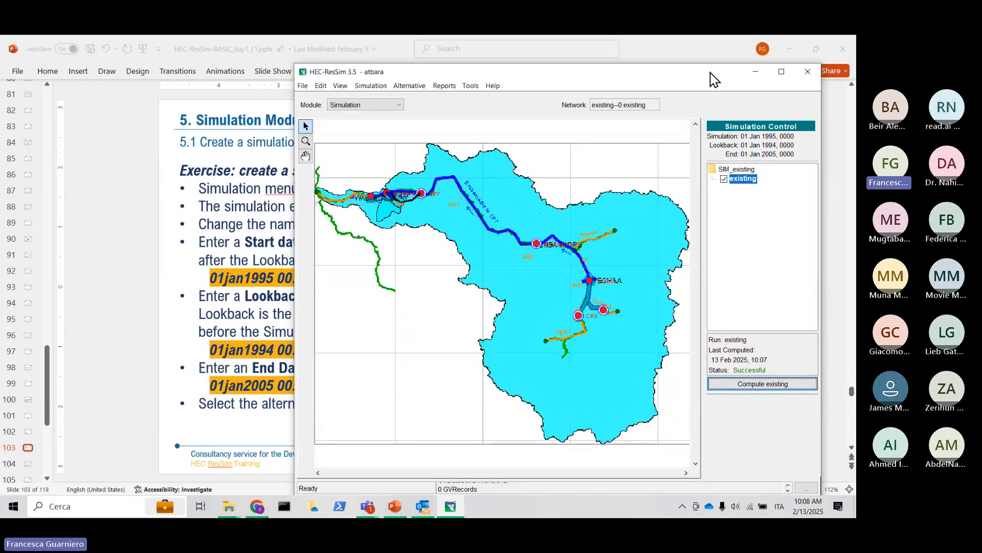
click(118, 251)
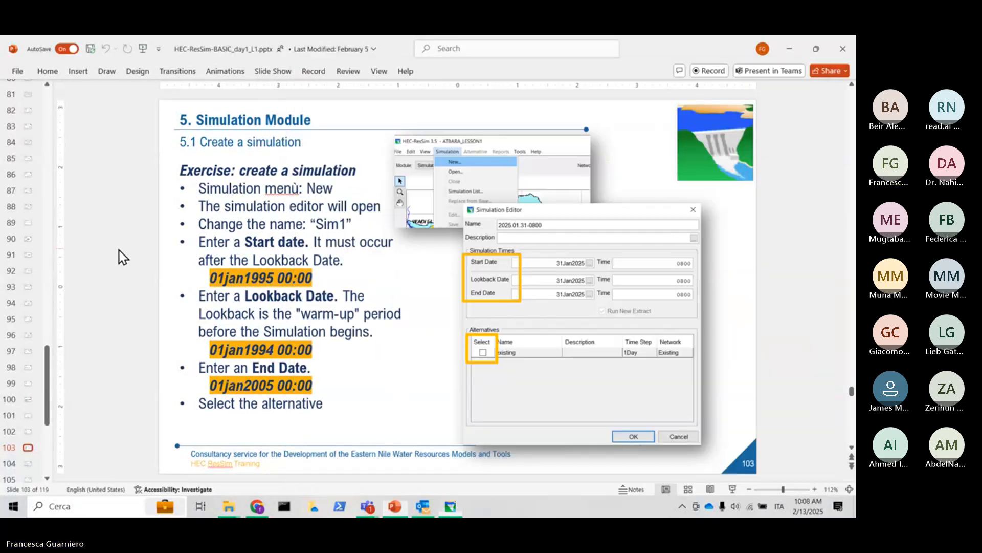
scroll(118, 250, down, 1)
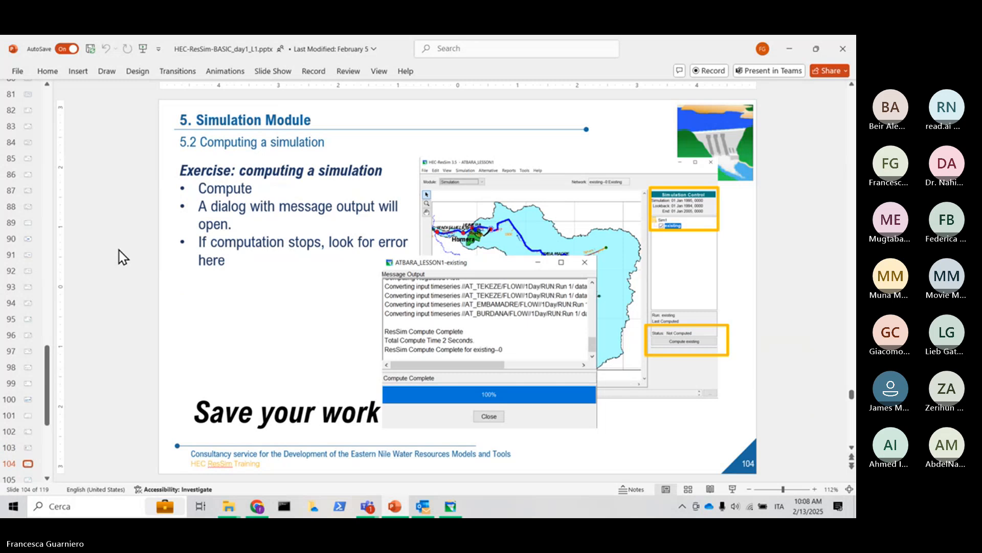
scroll(118, 250, down, 1)
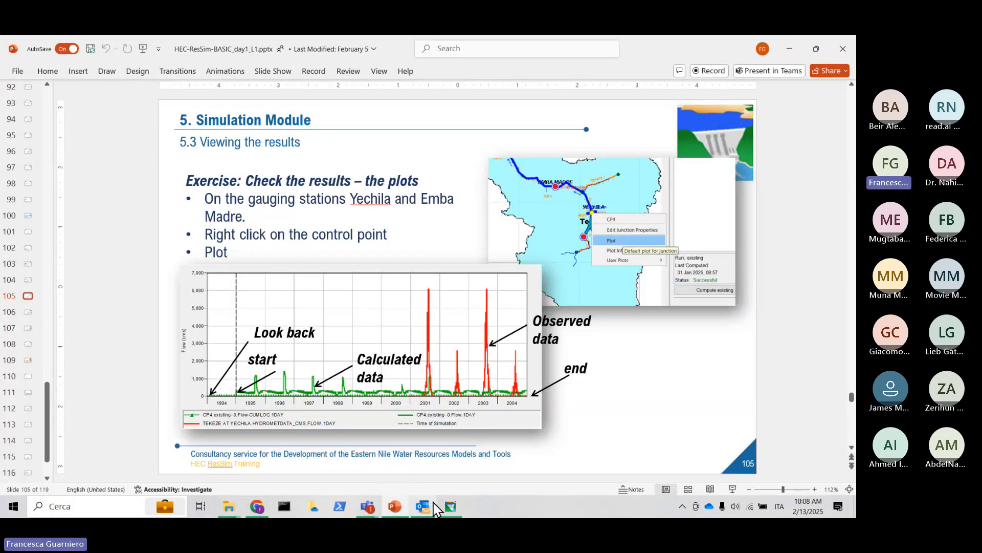
Return to HEC-ResSim and reposition its window so the whole watershed map and simulation controls are in view.
click(450, 507)
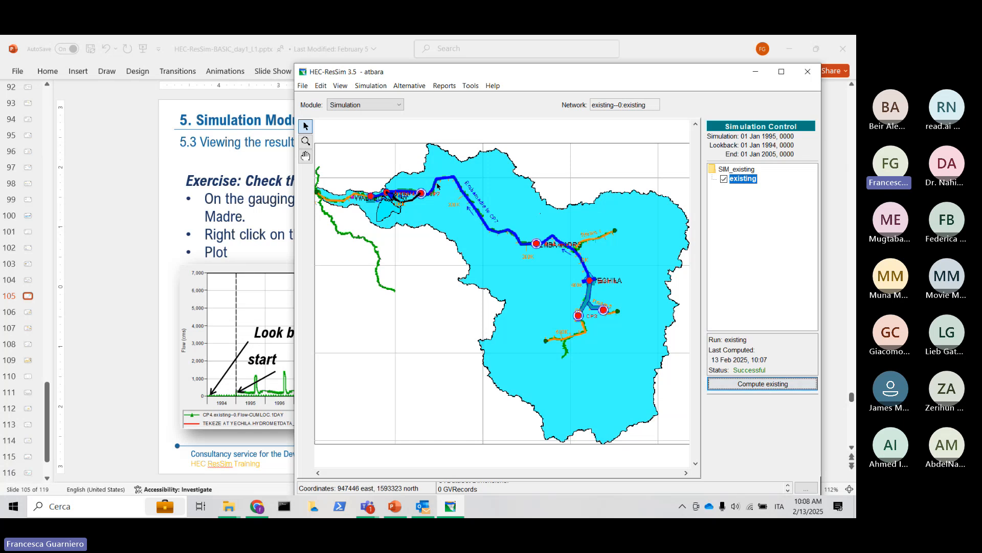
drag(570, 78, 471, 78)
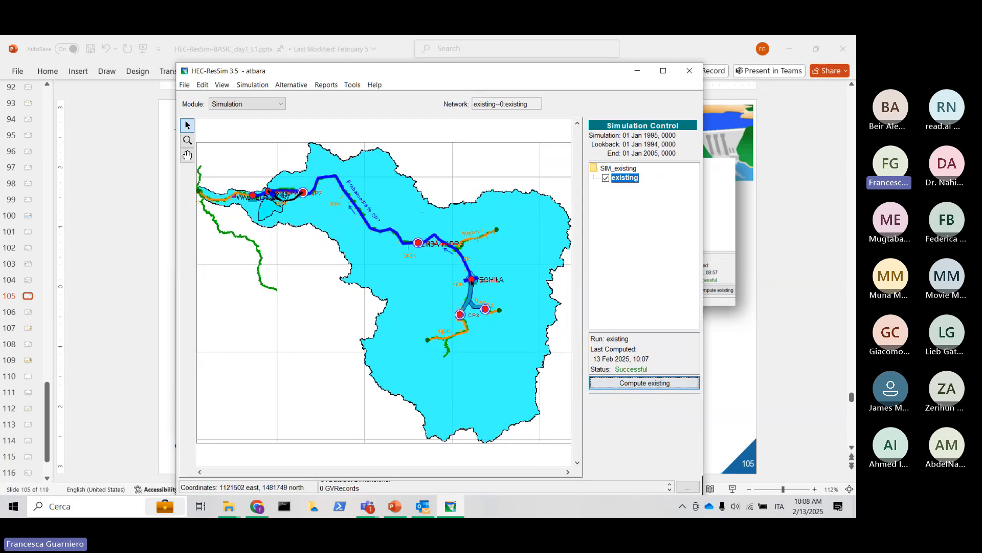
drag(531, 73, 461, 57)
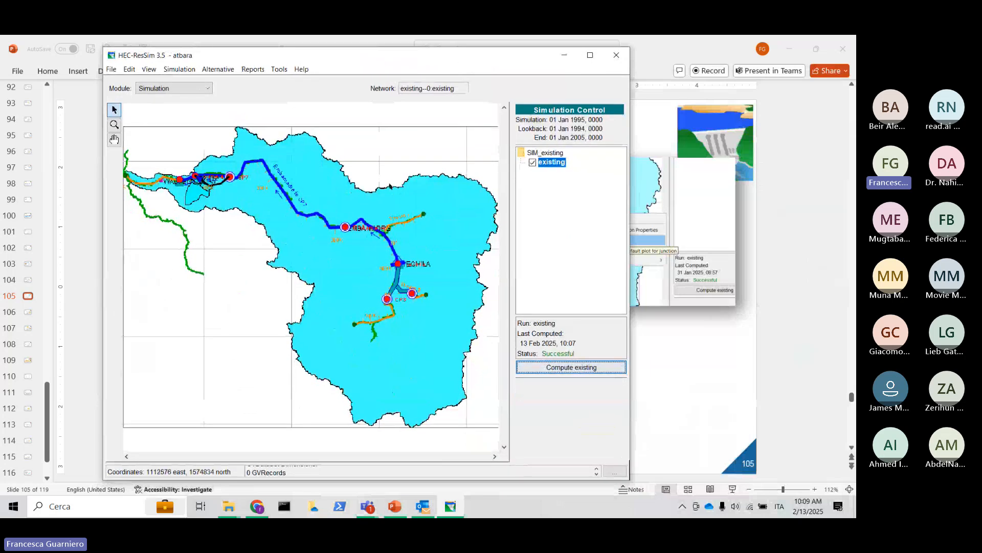
Plot the default results of the yechila junction and widen the plot window for easier reading.
click(398, 264)
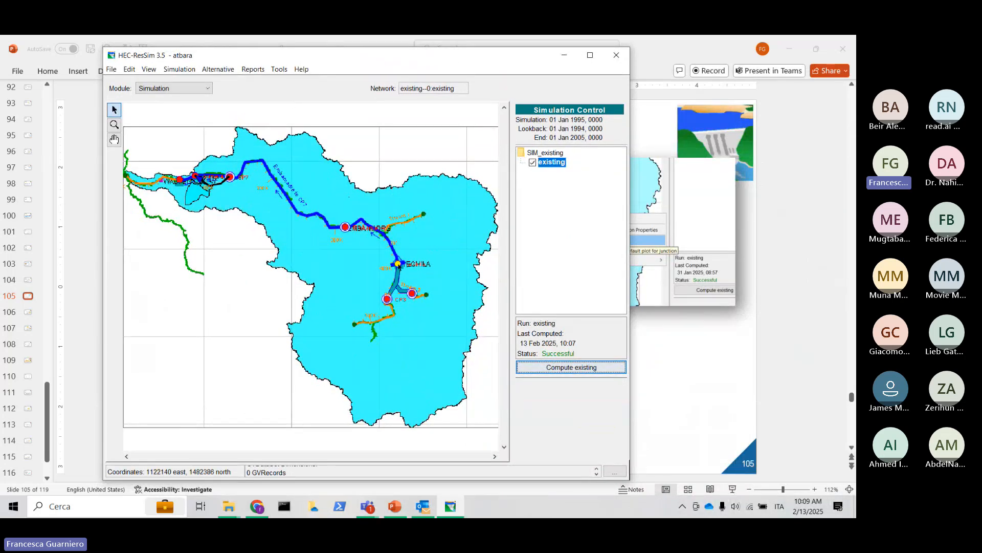
right_click(398, 265)
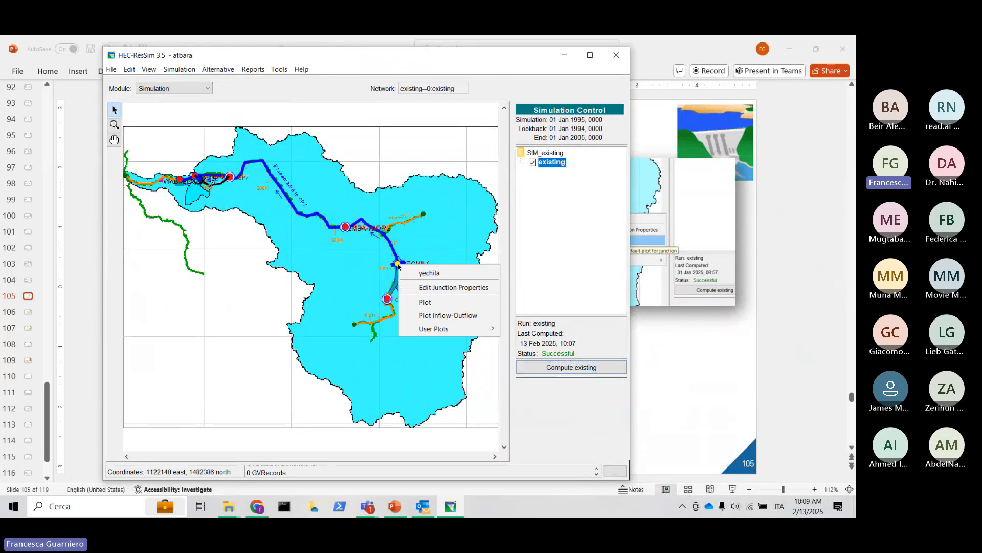
click(416, 302)
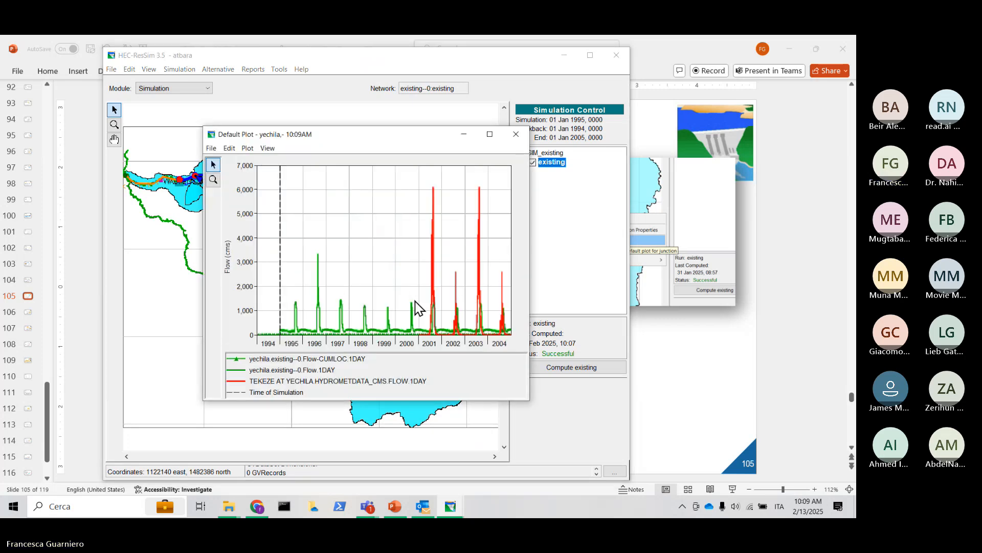
drag(425, 137, 394, 85)
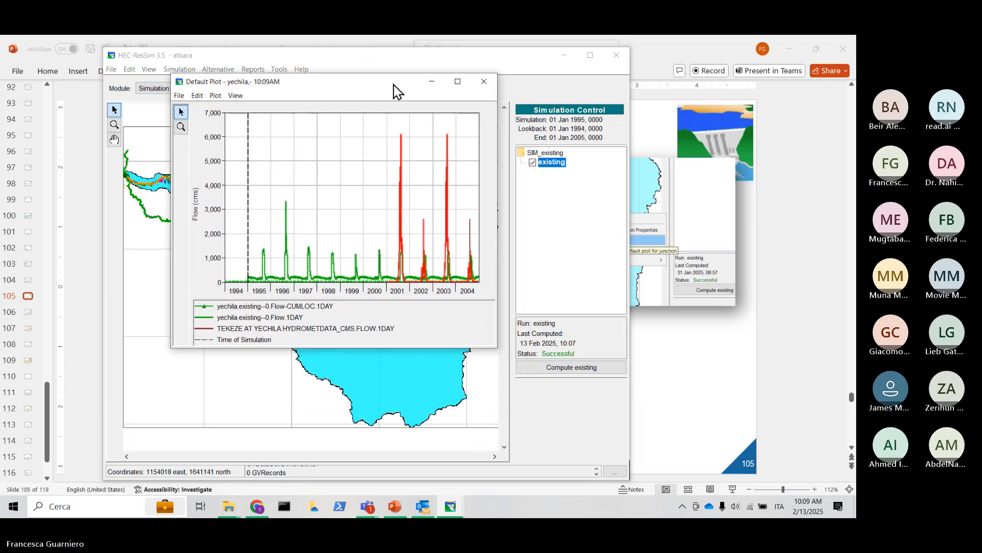
drag(497, 185, 732, 220)
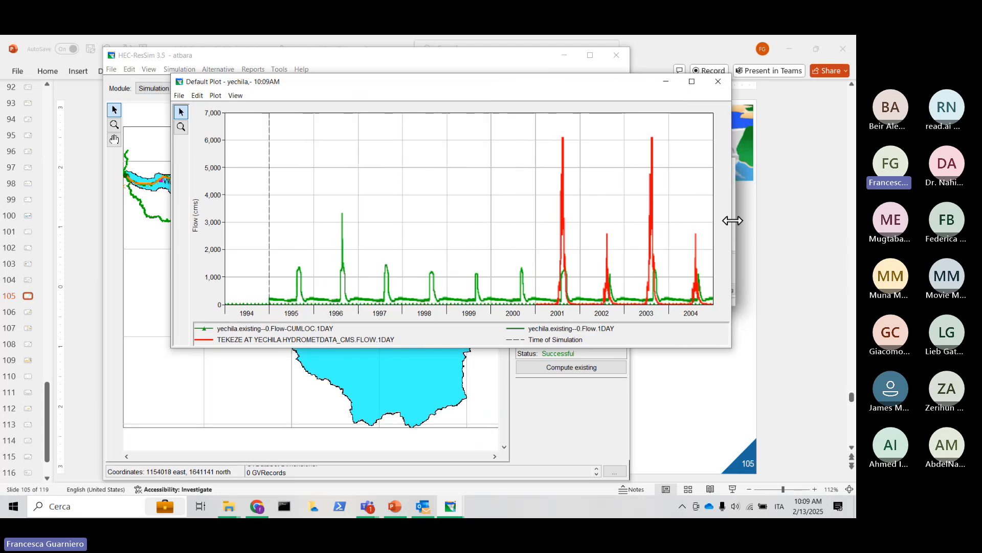
drag(594, 92, 530, 92)
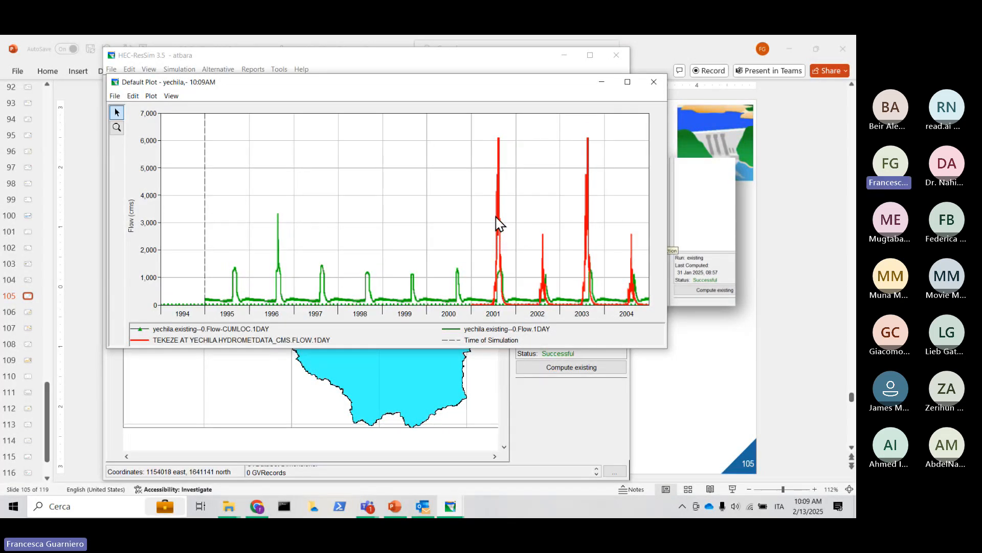
Examine the observed Tekeze flow peak in 2001 and the computed yechila flow in 1998 on the plot.
mouse_move(498, 208)
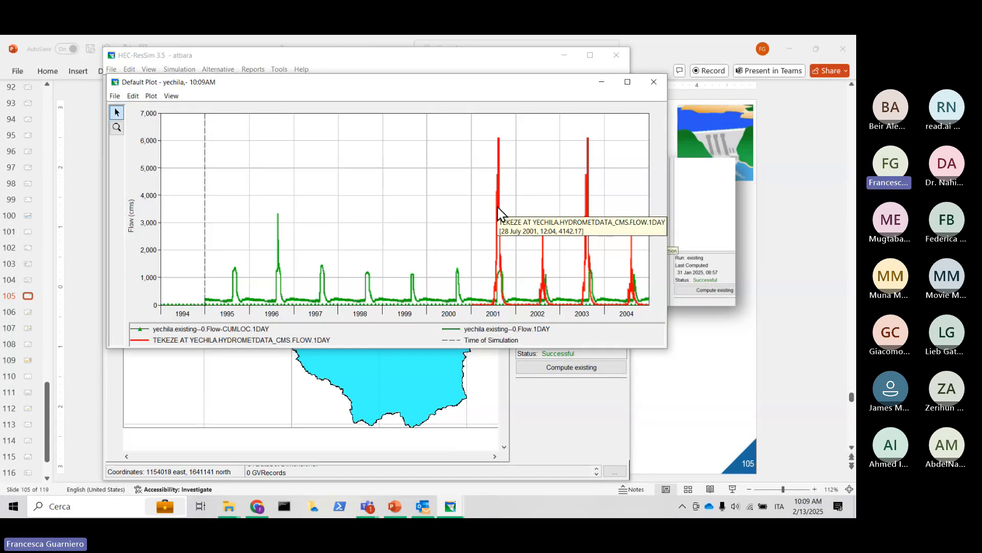
drag(670, 296, 767, 298)
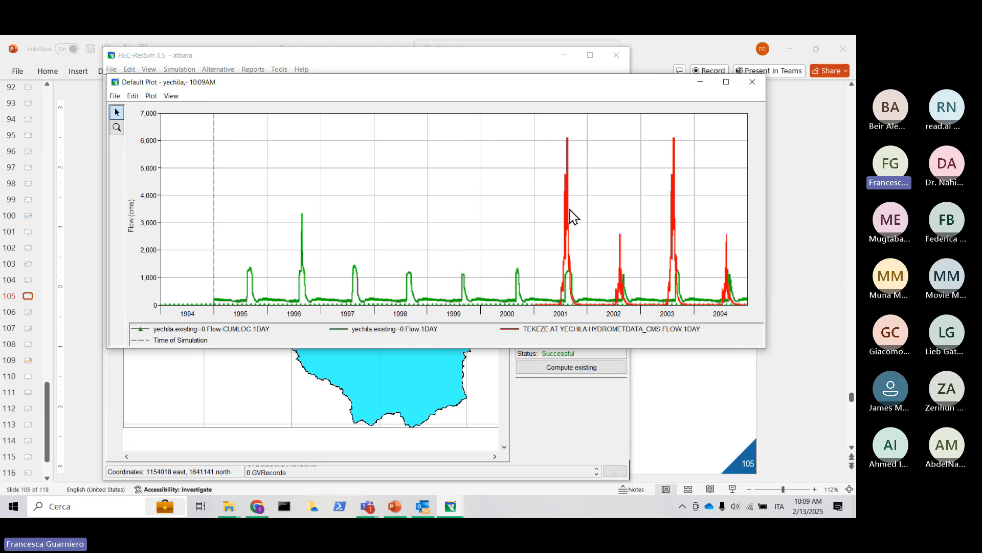
mouse_move(570, 214)
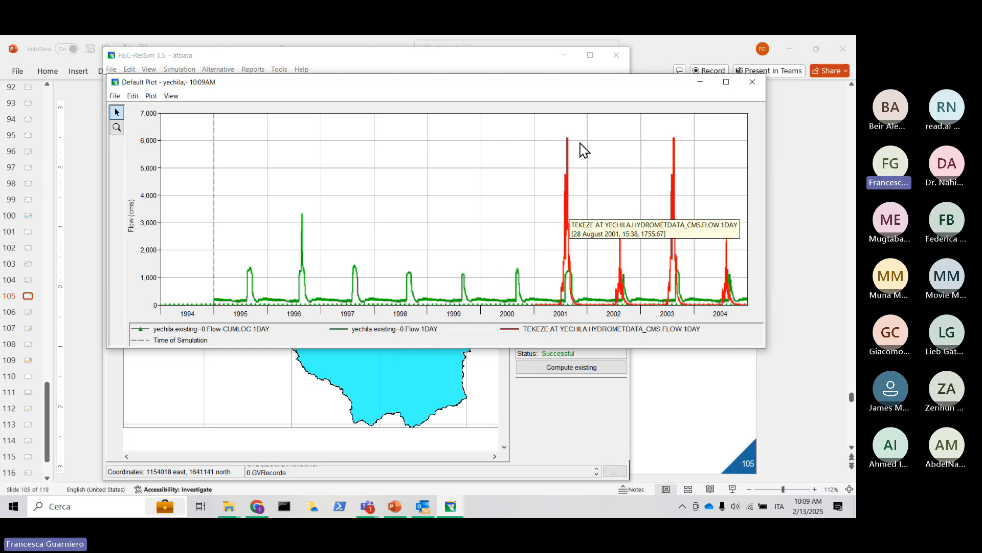
drag(617, 89, 579, 116)
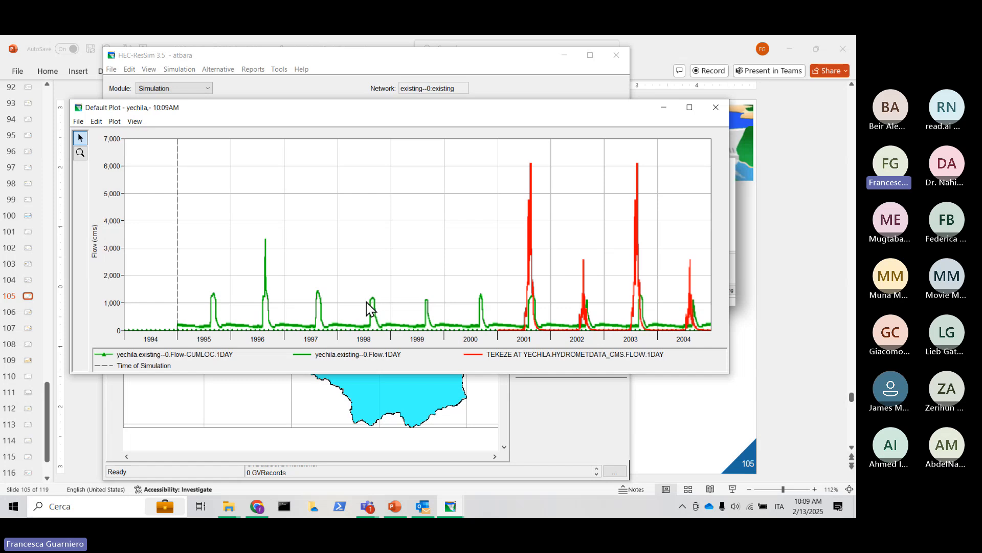
mouse_move(368, 312)
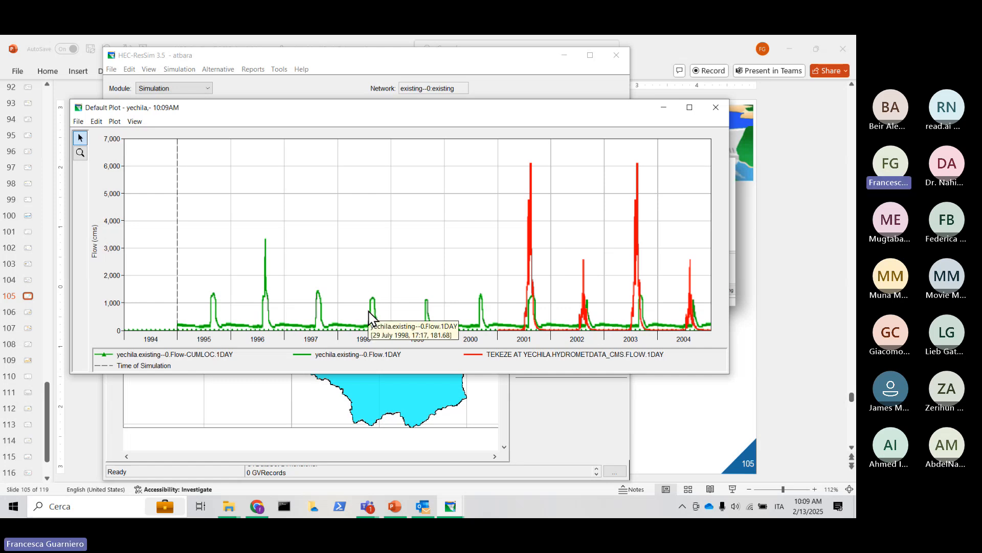
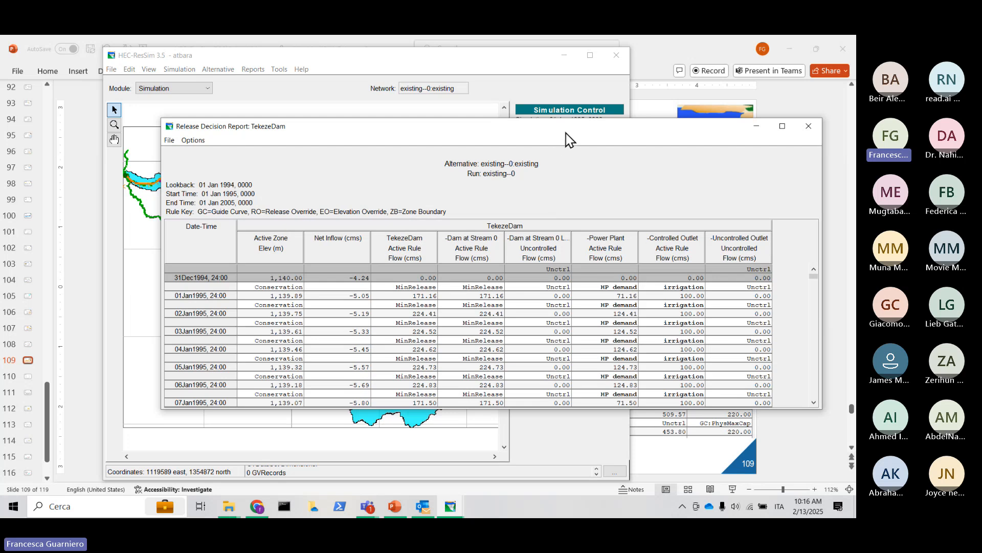
Reposition the TekezeDam release decision report, check the exercise slide, and bring the report back to the front.
drag(568, 137, 479, 121)
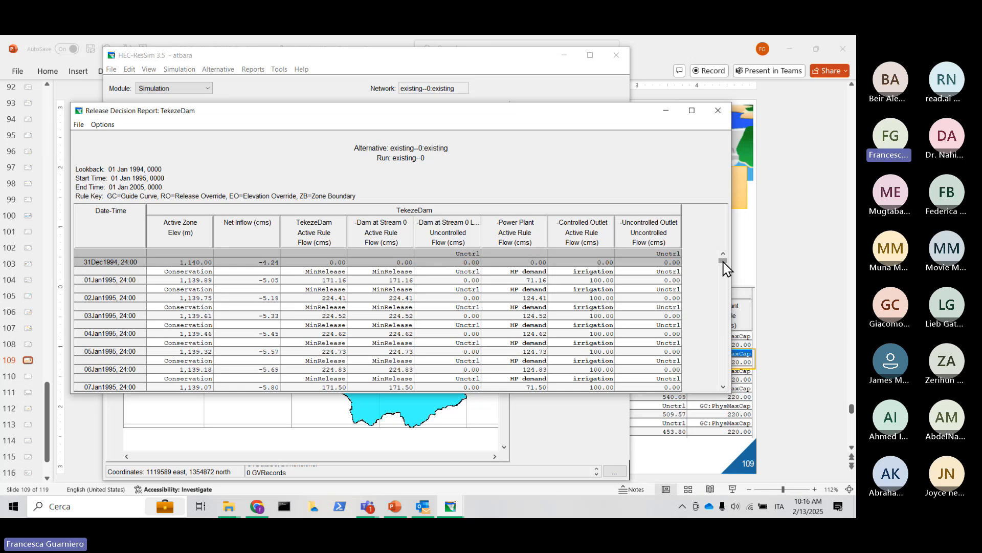
click(807, 308)
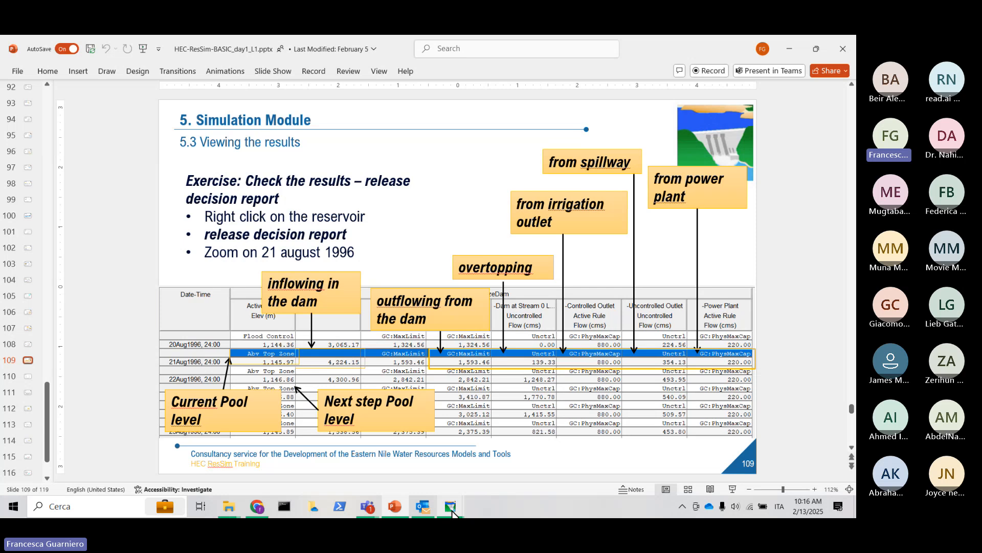
mouse_move(452, 511)
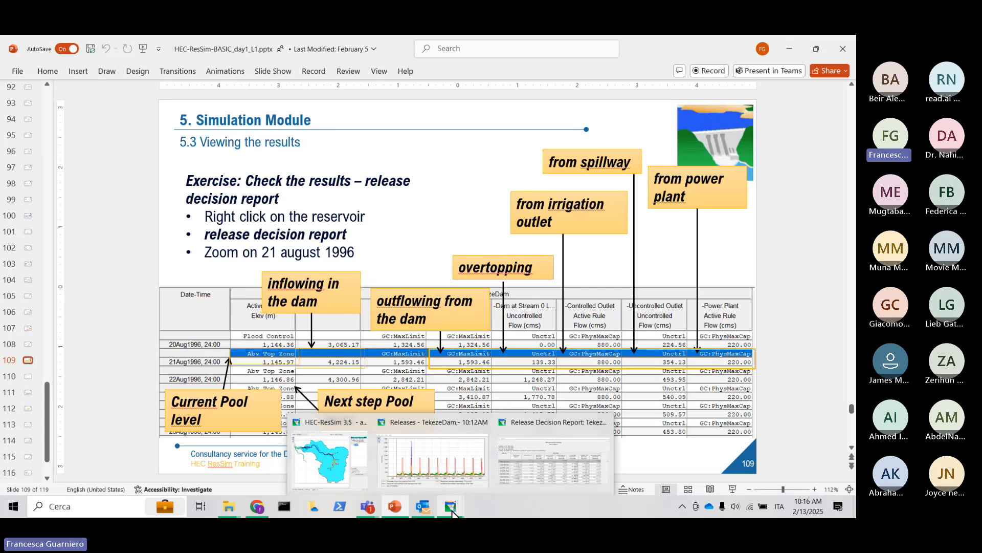
click(554, 469)
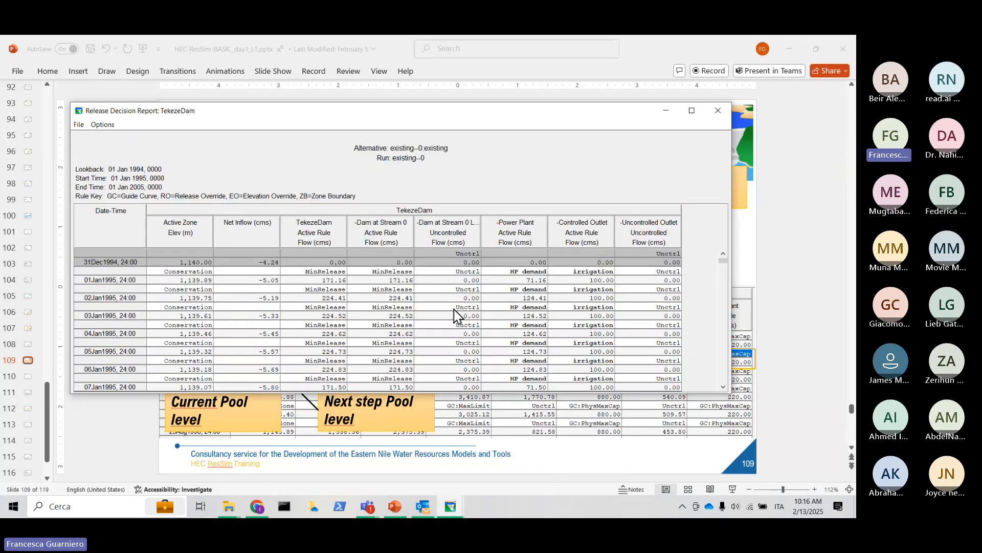
Enlarge the release decision report and highlight the row for 21Aug1996, 24:00.
drag(424, 392, 435, 453)
scroll(255, 330, down, 6)
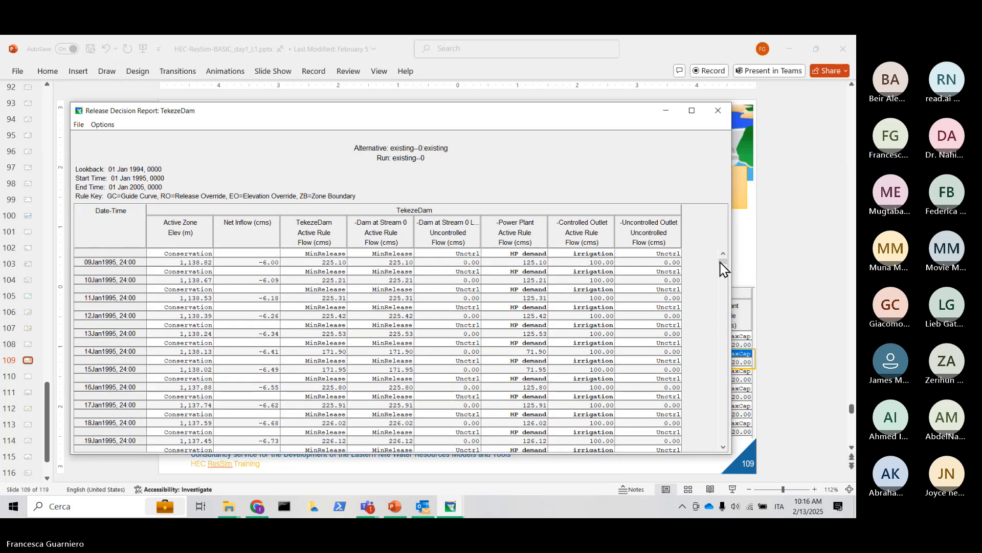
drag(722, 267, 306, 343)
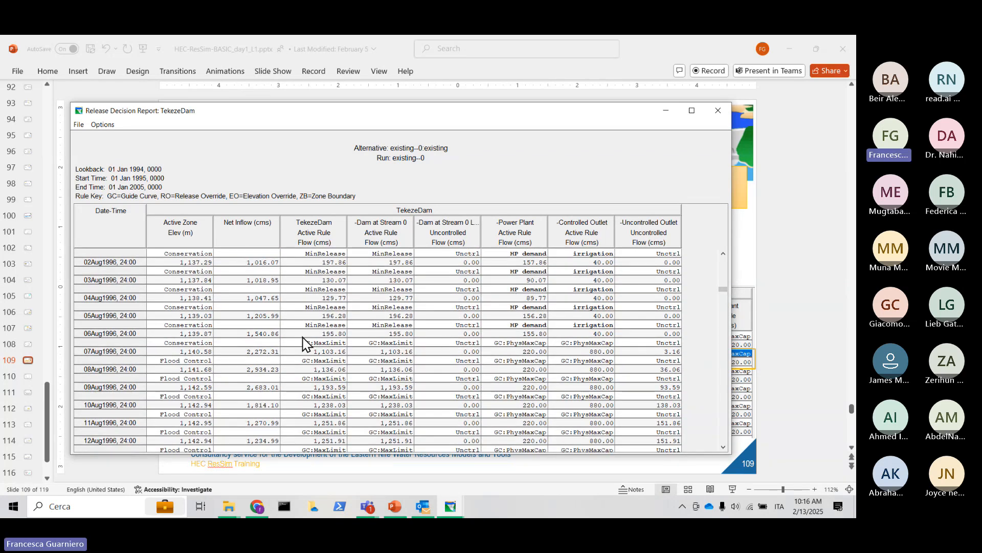
scroll(128, 377, down, 3)
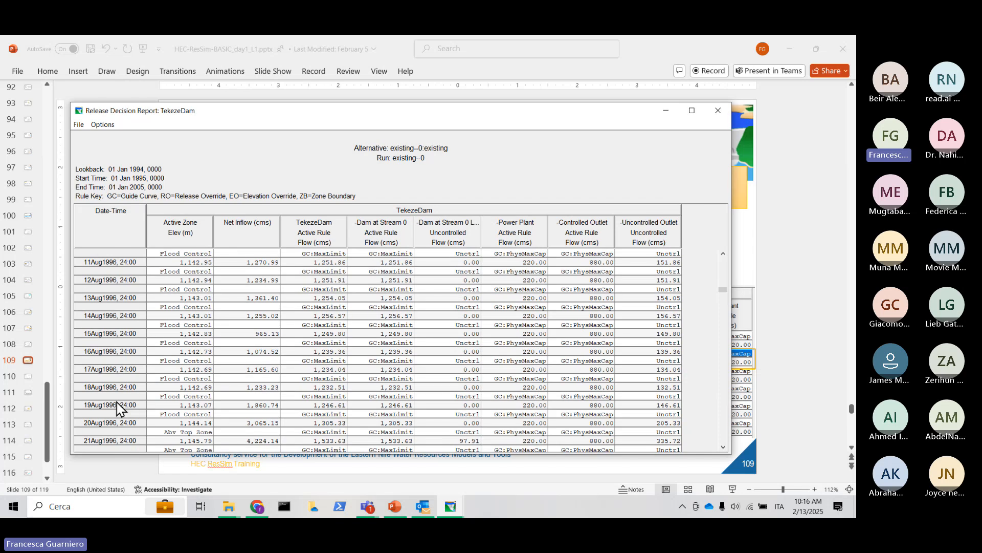
scroll(119, 408, down, 1)
click(85, 415)
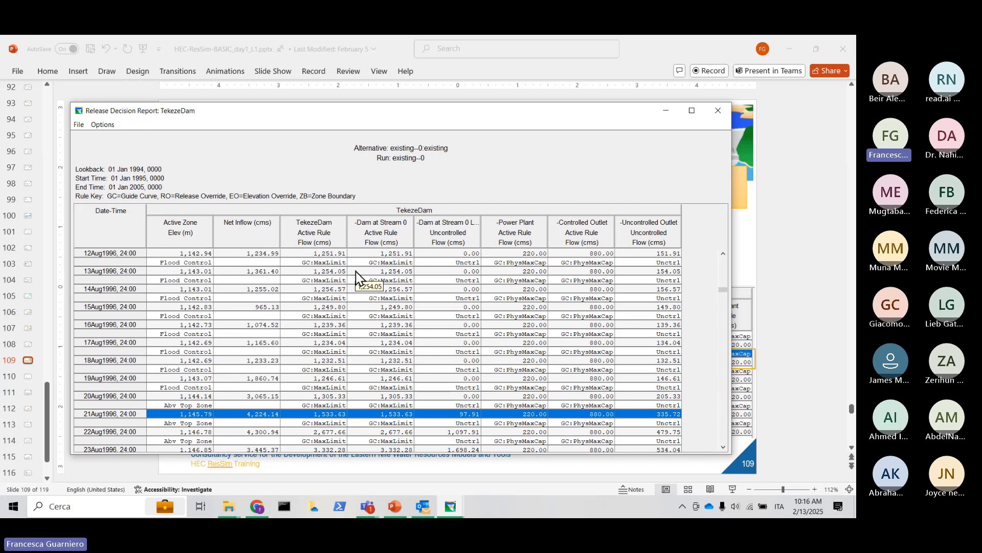
scroll(356, 277, down, 1)
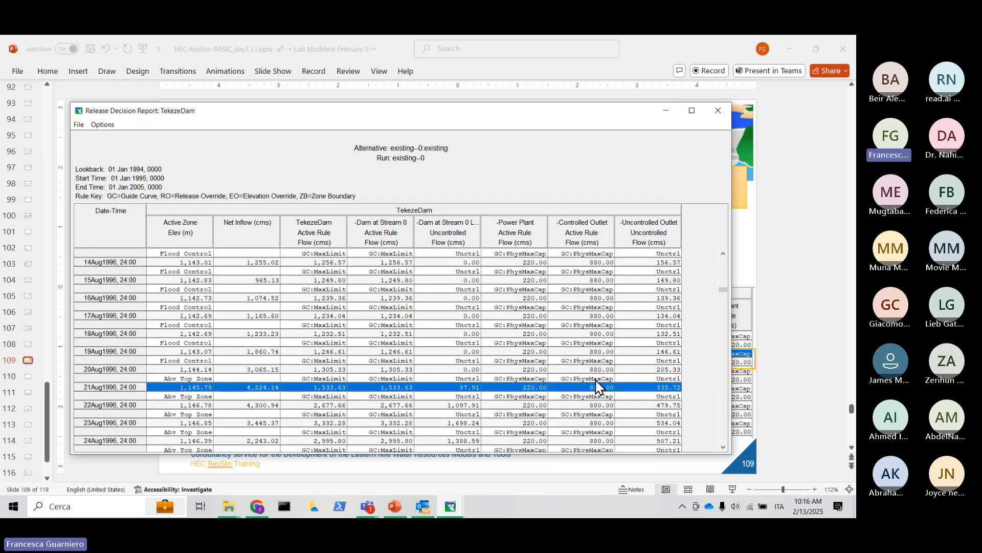
Consult the annotated release decision slide and return to the highlighted row in the TekezeDam report.
click(807, 381)
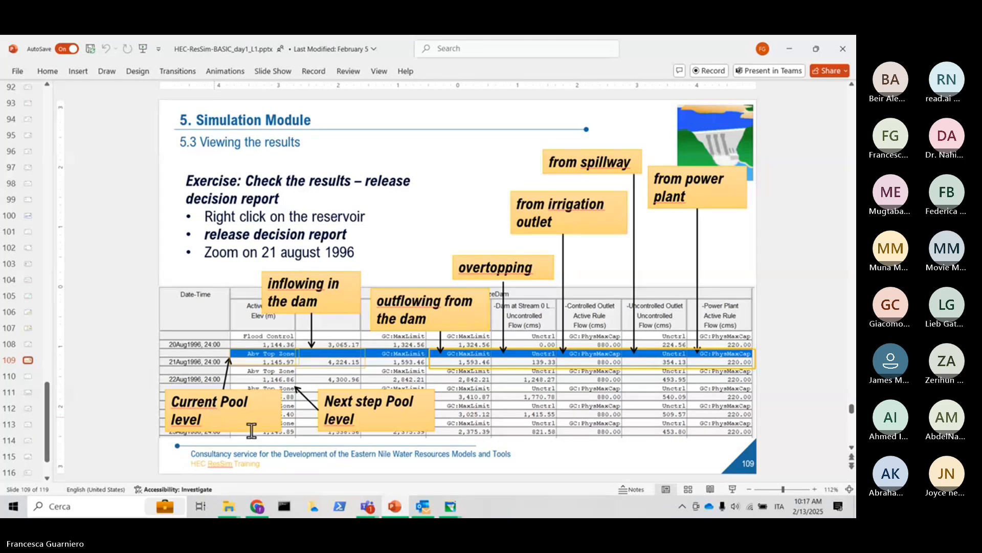
mouse_move(448, 506)
click(506, 465)
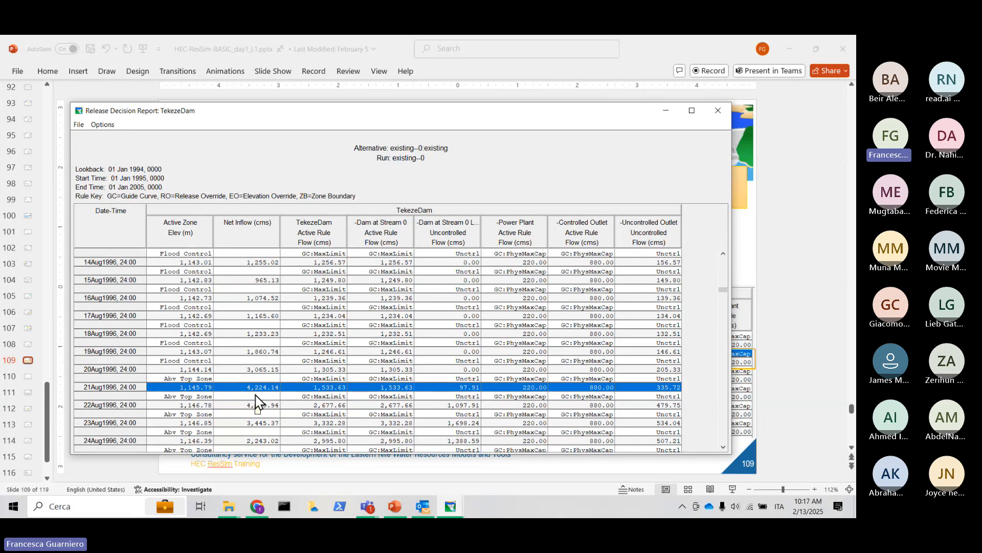
Minimize the report and nudge the slide's "outflowing from the dam" callout slightly upward.
click(667, 112)
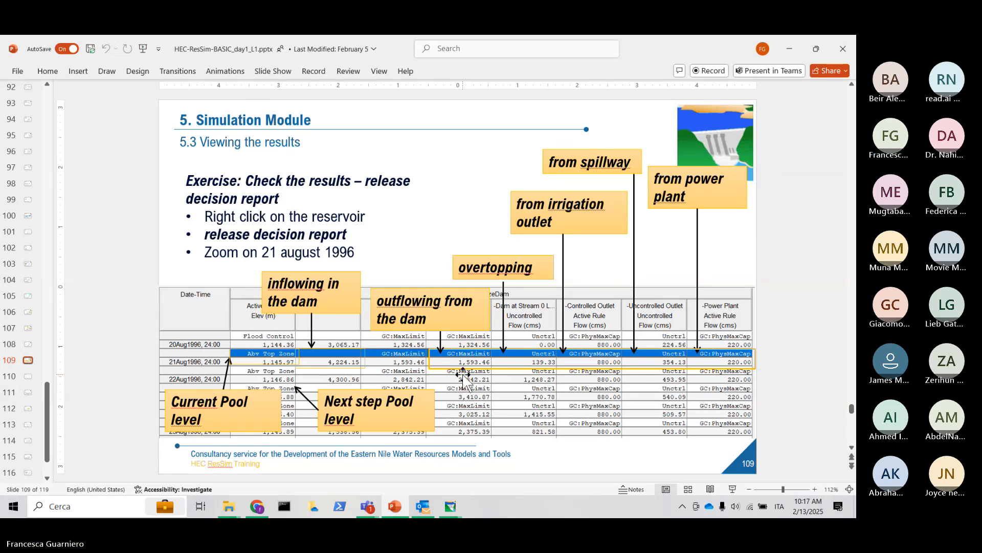
click(423, 306)
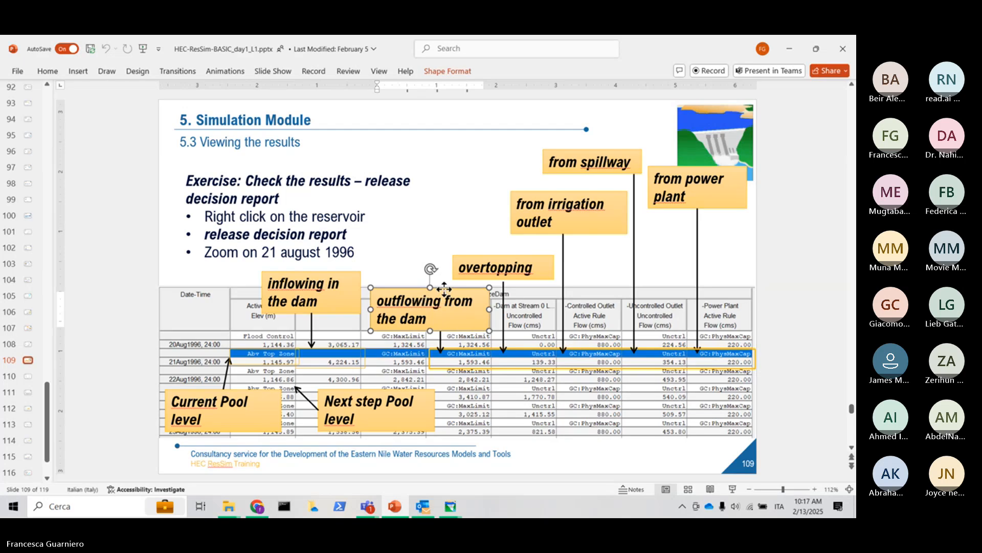
mouse_move(444, 289)
mouse_down()
mouse_move(446, 221)
mouse_move(444, 285)
mouse_up()
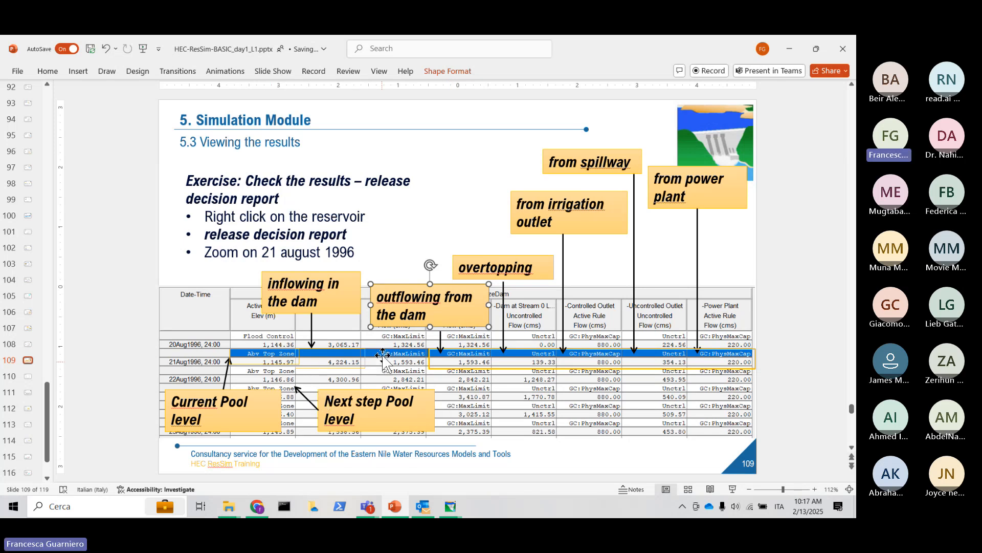
Review the release decision report once more and go back to the annotated results slide.
mouse_move(450, 506)
click(533, 477)
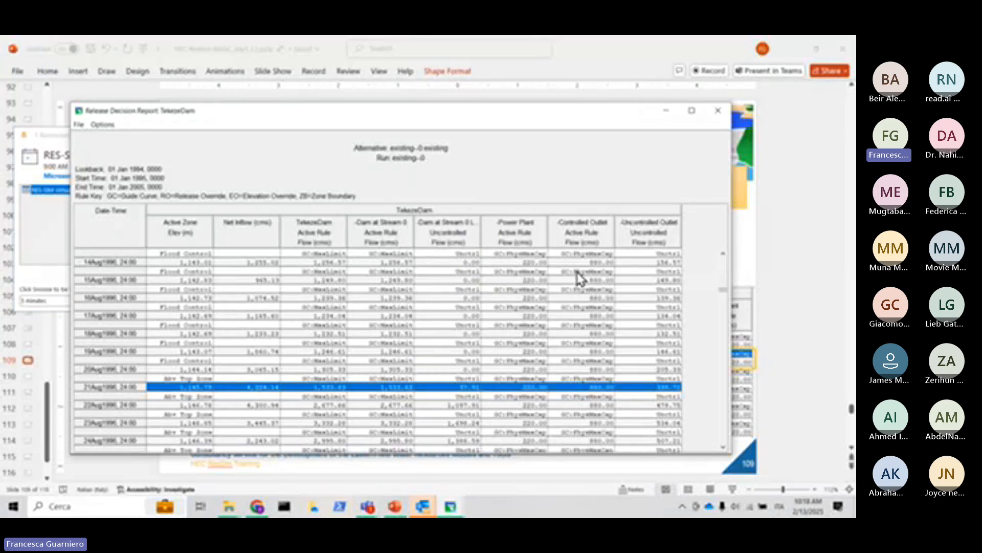
click(784, 310)
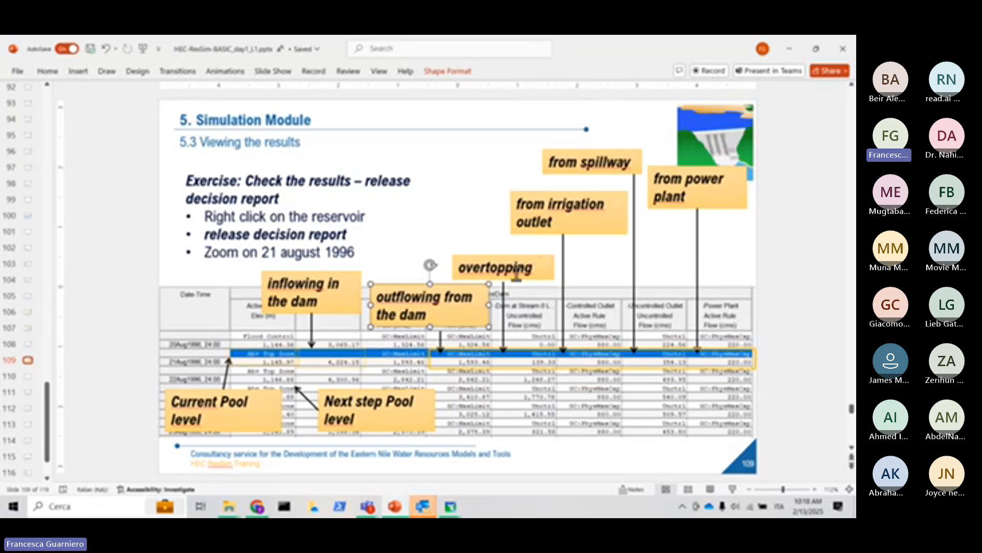
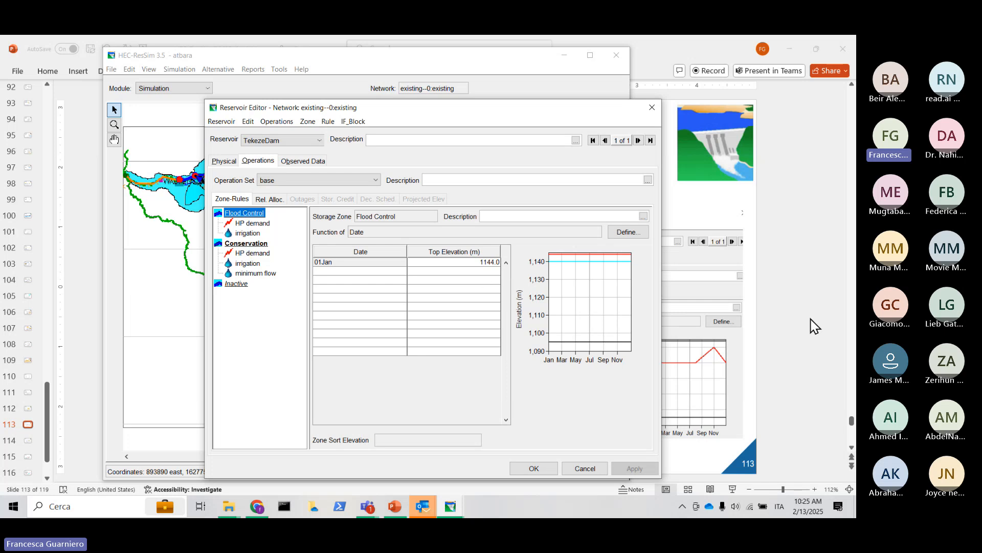
Display TekezeDam's Conservation zone, consult the guide curve exercise slide, and return to the Reservoir Editor.
click(259, 243)
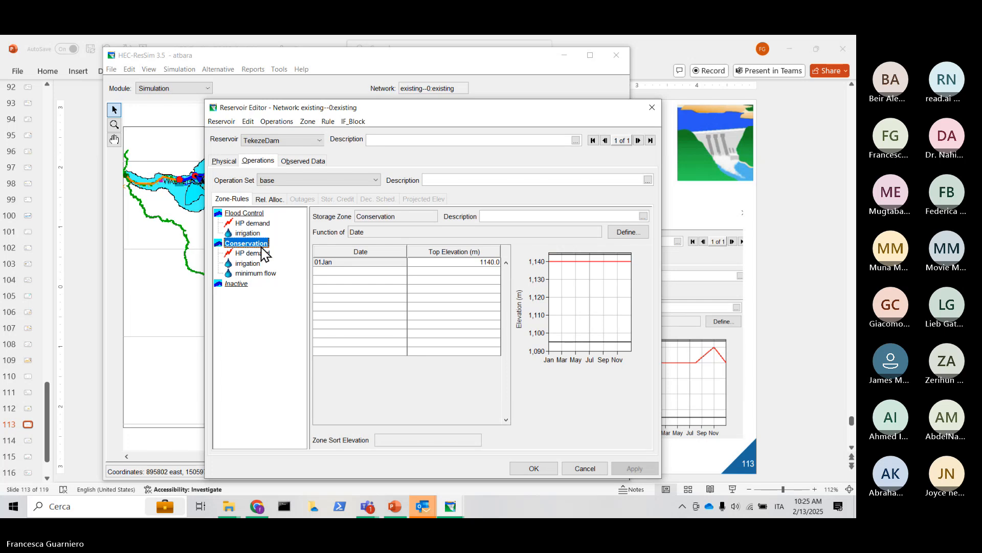
click(771, 333)
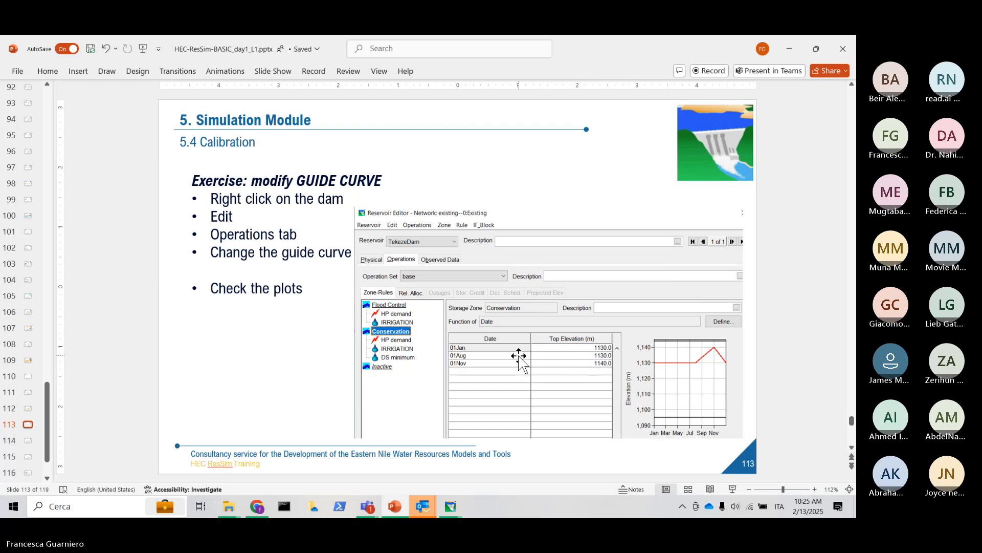
click(451, 506)
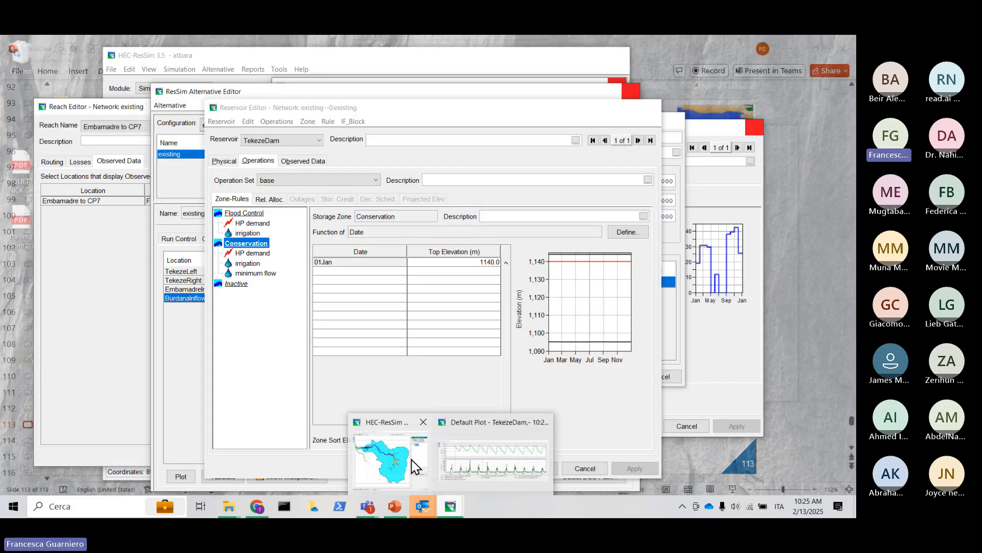
click(414, 465)
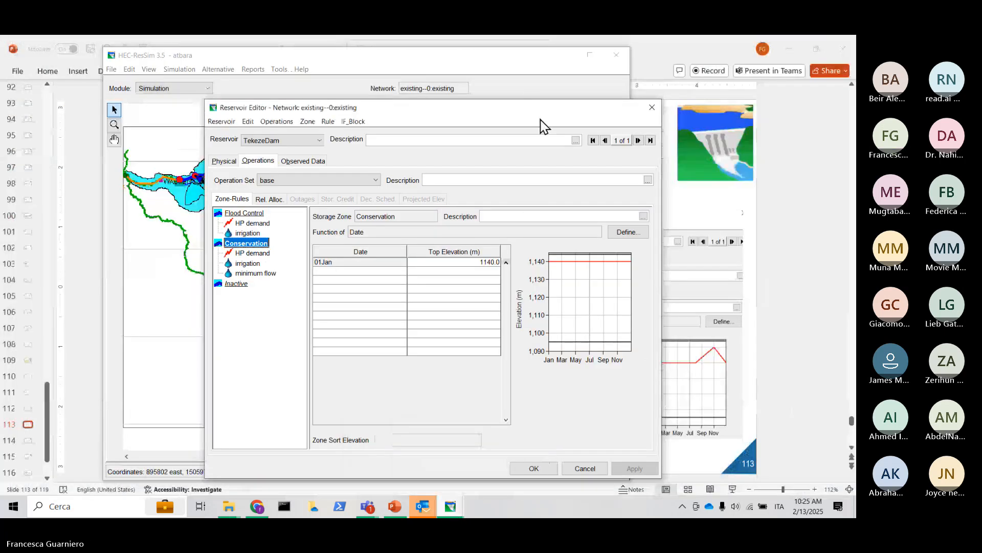
Move the Reservoir Editor aside and narrow the main HEC-ResSim window to reveal the slide's guide curve table.
drag(542, 105, 410, 98)
drag(520, 66, 372, 90)
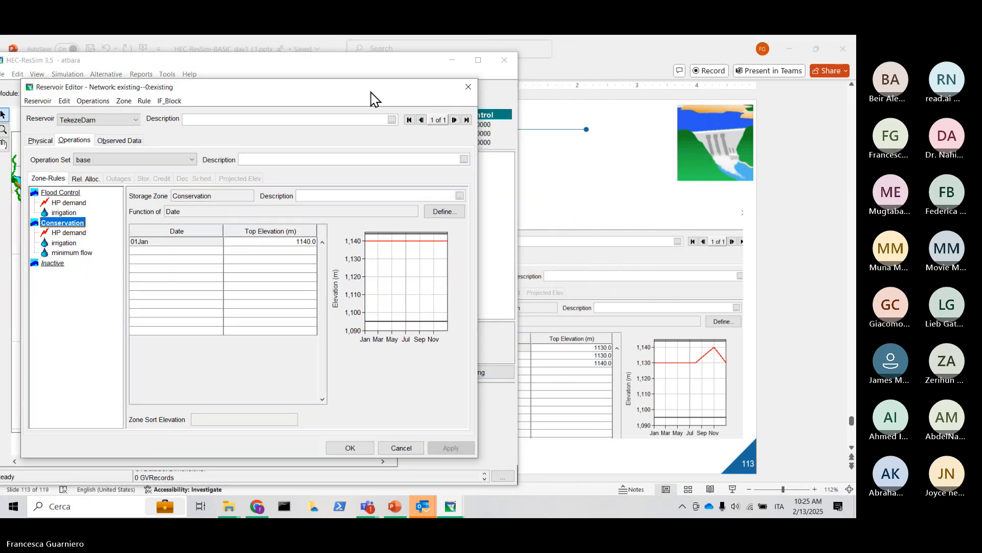
drag(521, 129, 428, 131)
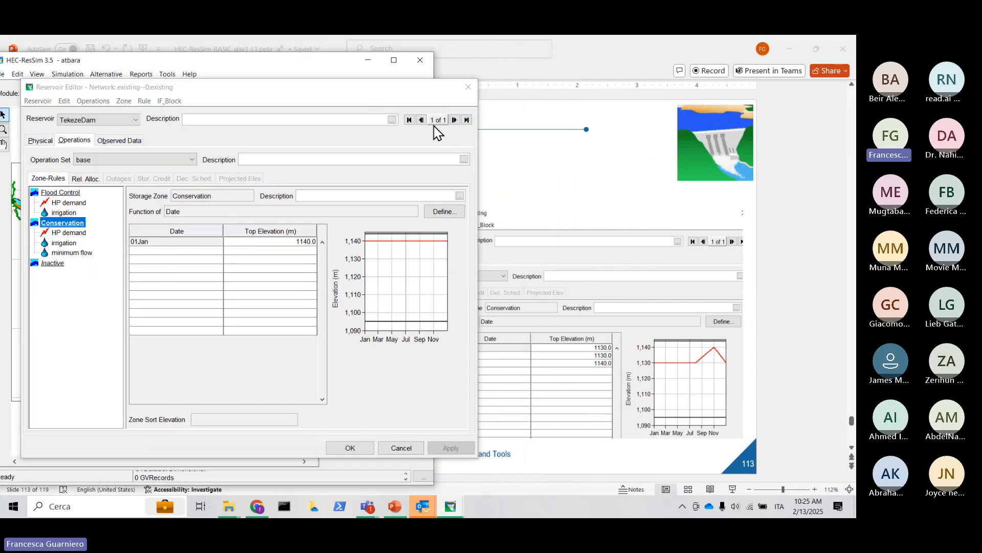
Shift the Reservoir Editor to expose the slide's date column and set the Conservation zone's 01Jan top elevation to 1130 m.
drag(398, 93, 365, 90)
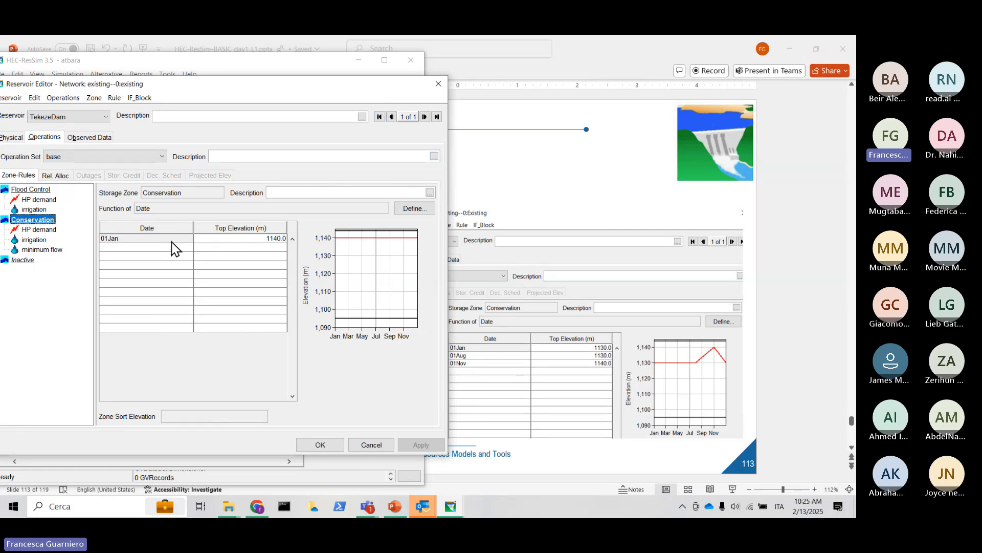
click(223, 240)
text(11)
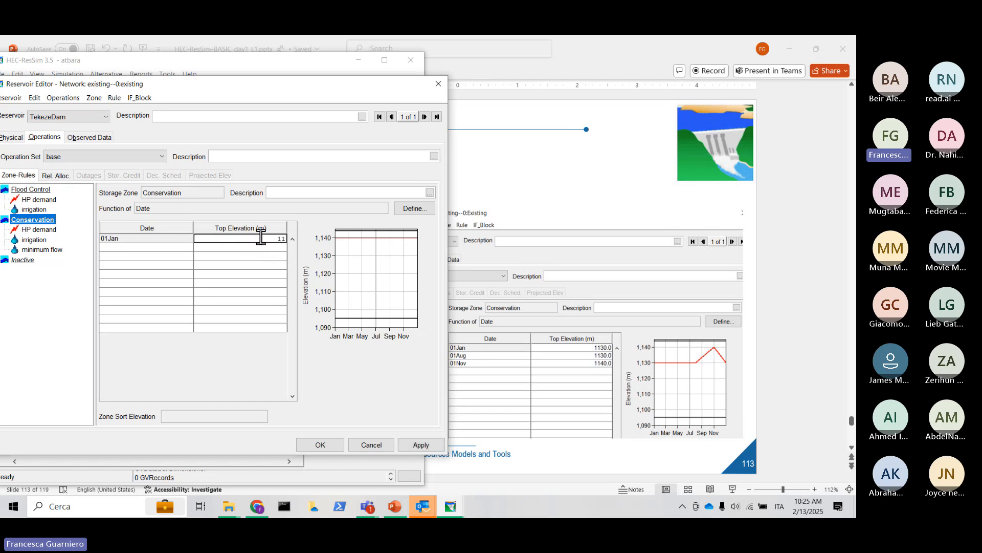
text(30)
key(Return)
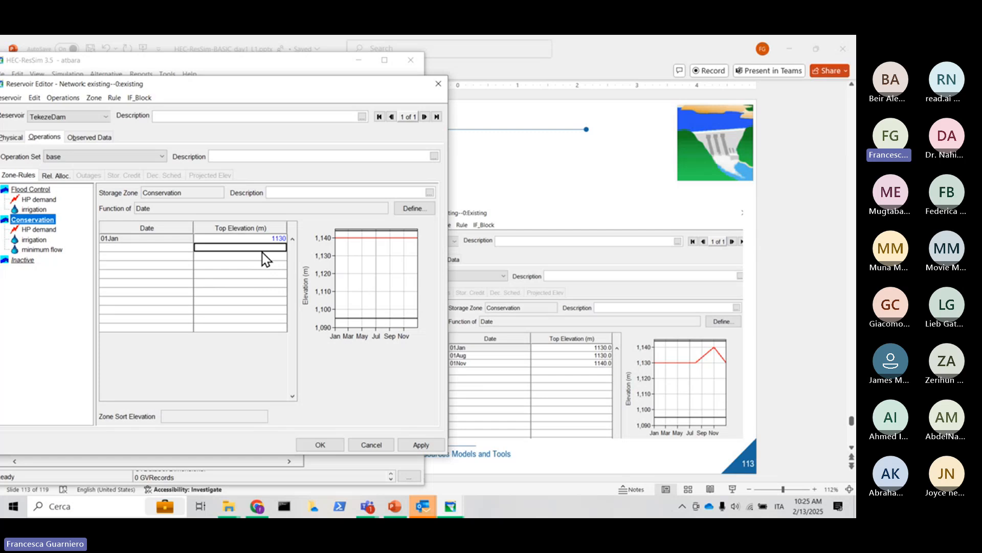
Add Conservation guide curve points of 1130 m on 01Aug and 1140 m on 01Nov, and apply the changes.
click(180, 248)
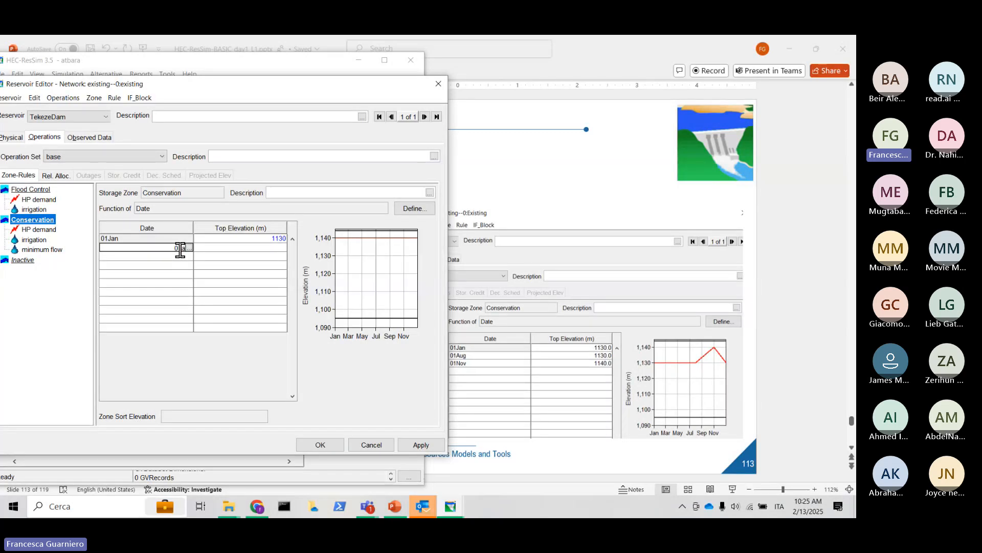
click(260, 250)
text(1130)
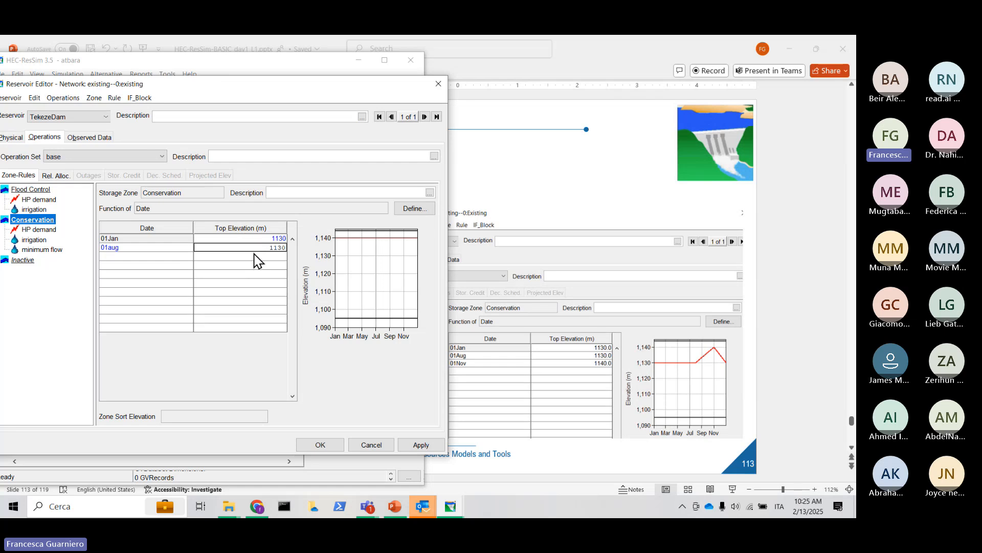
click(256, 260)
click(159, 255)
text(01nov)
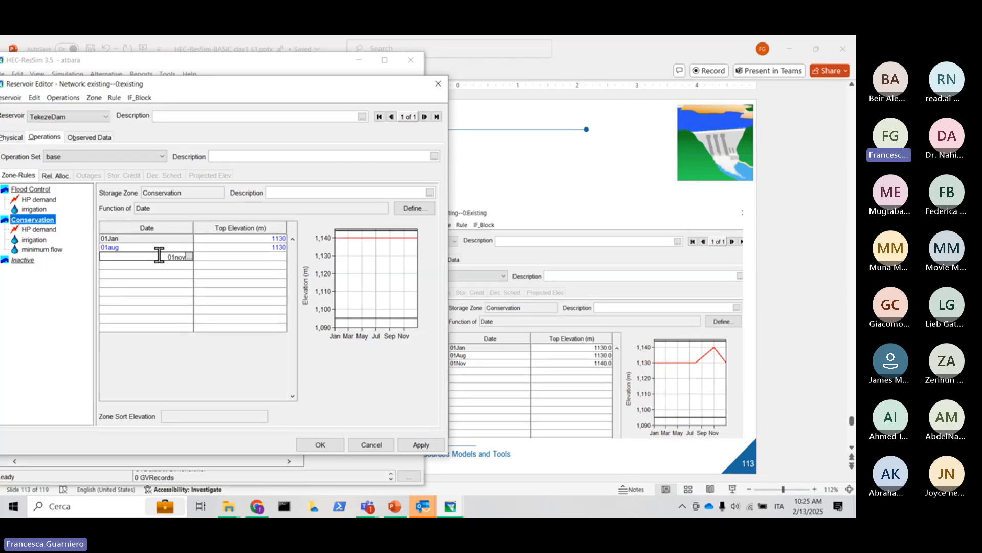
click(223, 256)
text(1140)
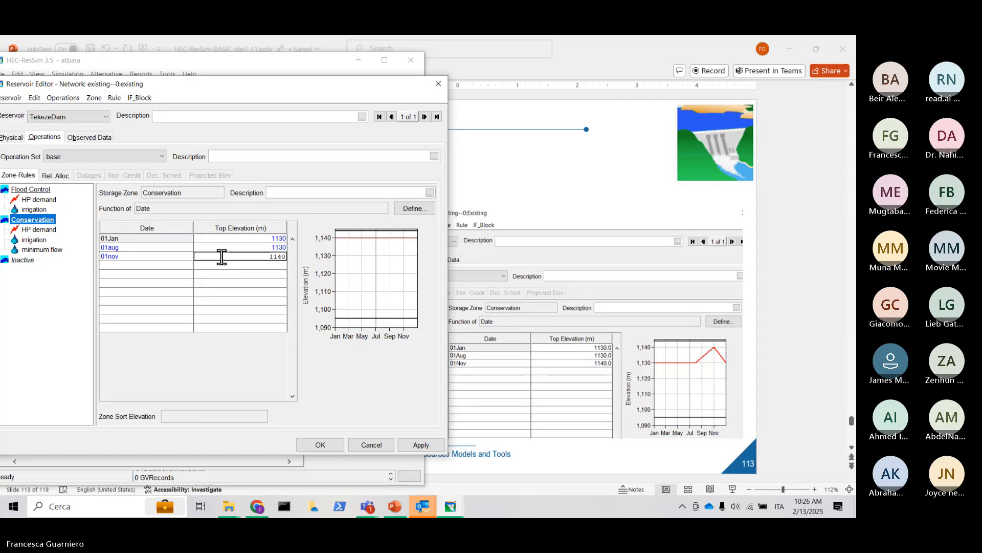
click(240, 318)
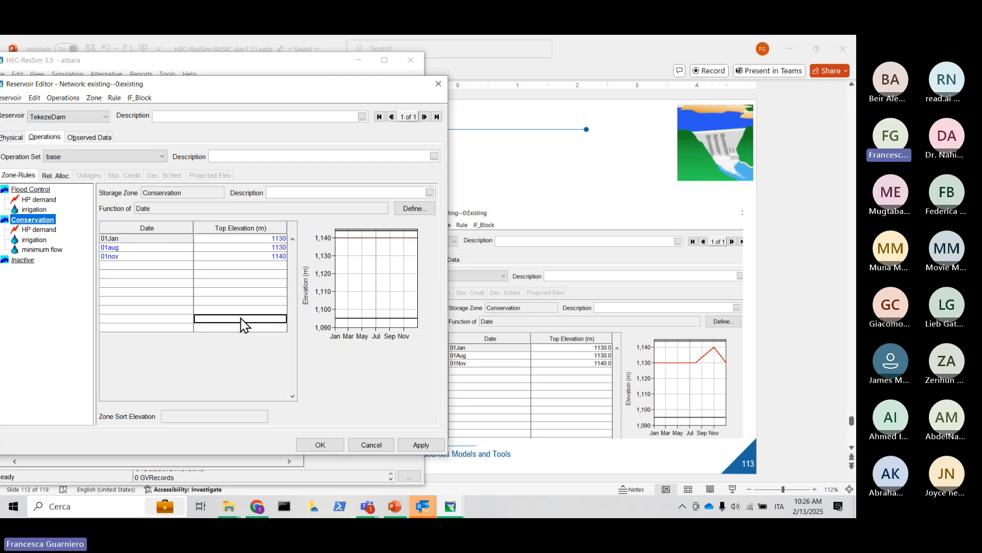
click(422, 447)
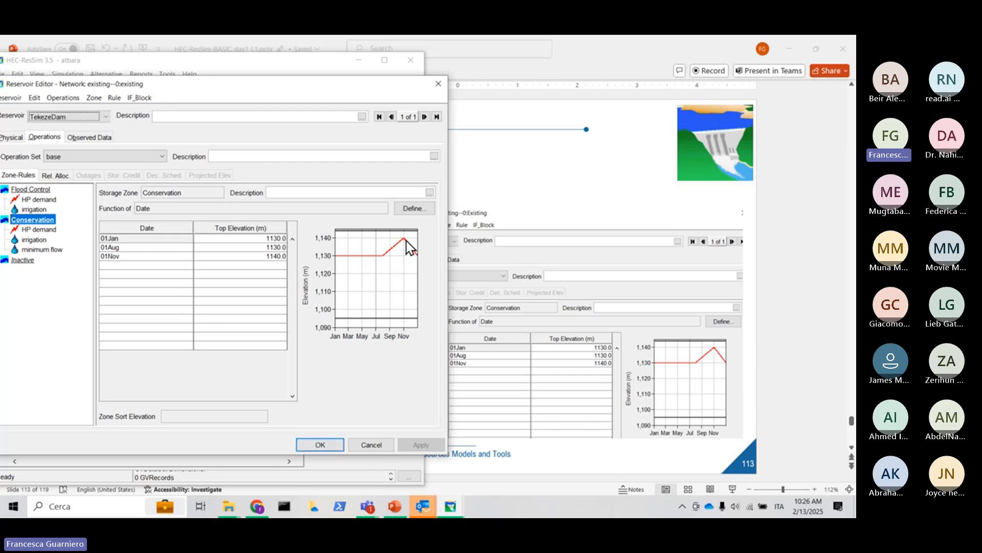
Enlarge the storage zones graph to inspect the new Conservation guide curve, and close it again.
double_click(383, 273)
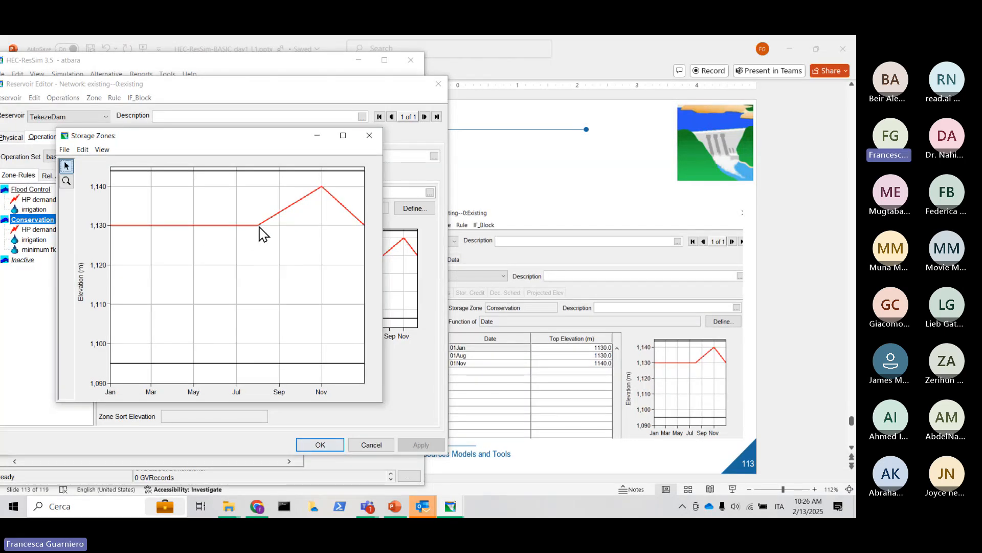
mouse_move(258, 228)
click(369, 135)
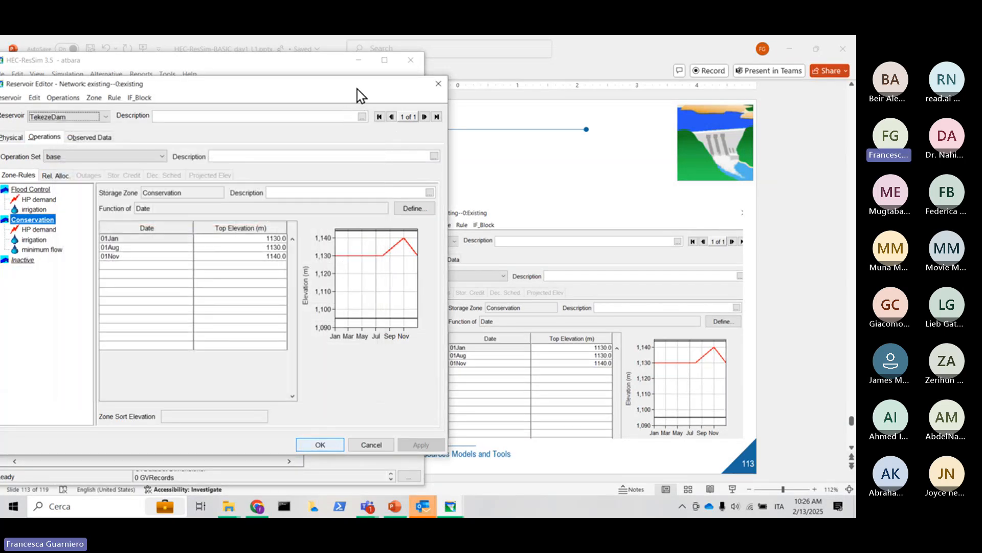
Accept TekezeDam's reservoir edits, closing the editor, and save the watershed.
drag(357, 88, 423, 85)
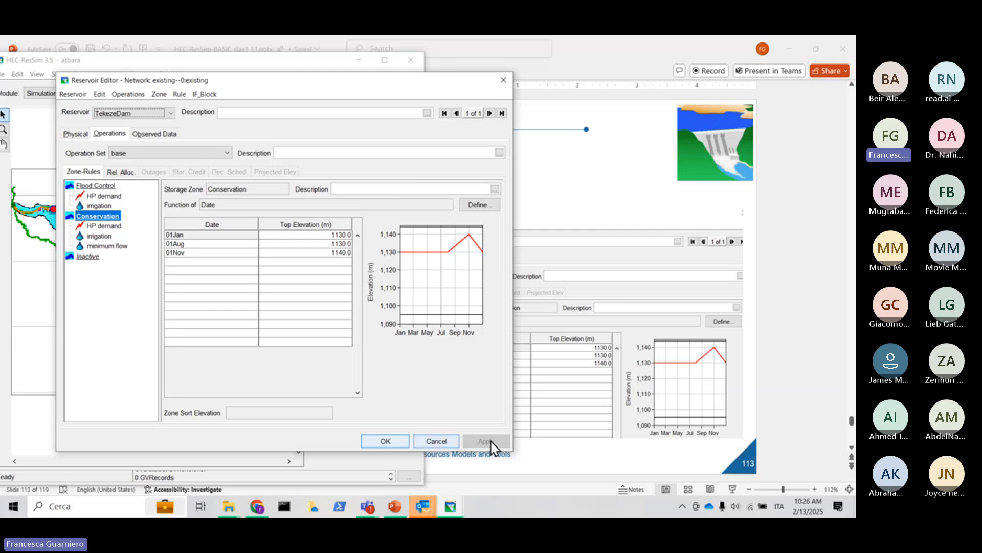
click(391, 440)
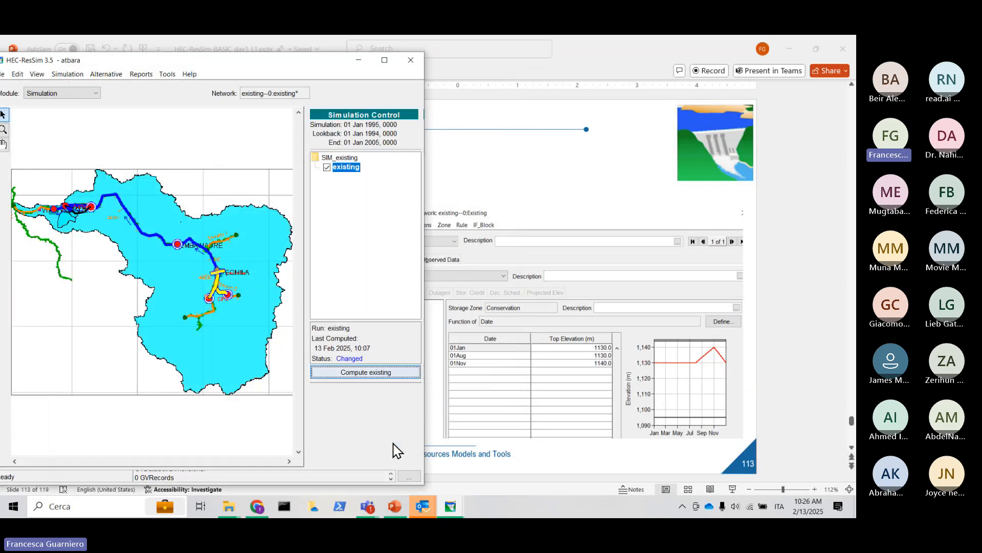
drag(255, 60, 319, 64)
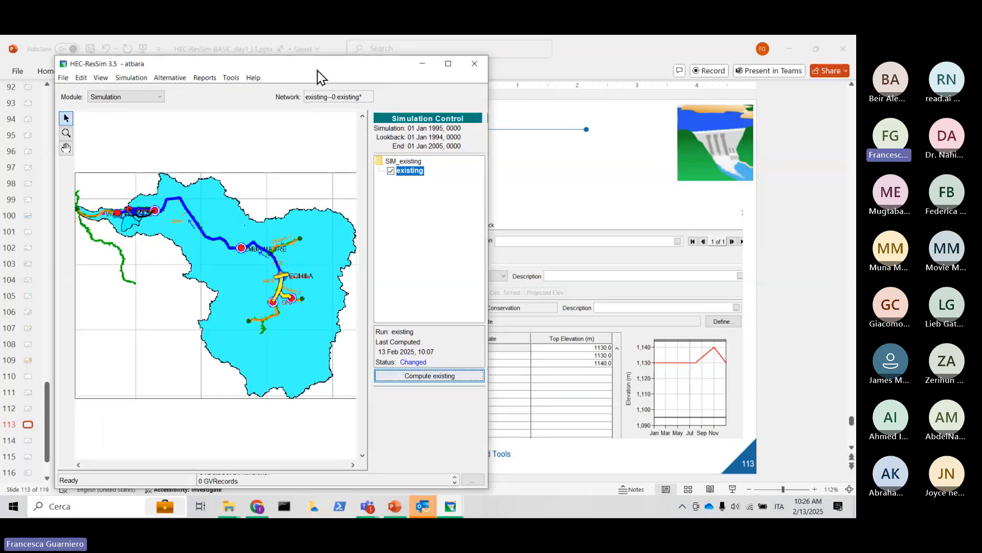
click(63, 78)
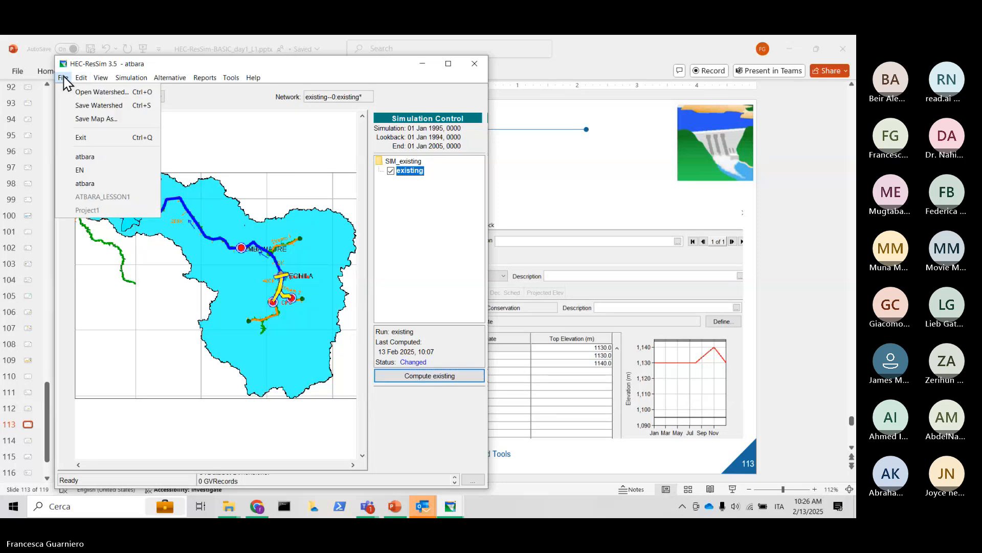
click(75, 107)
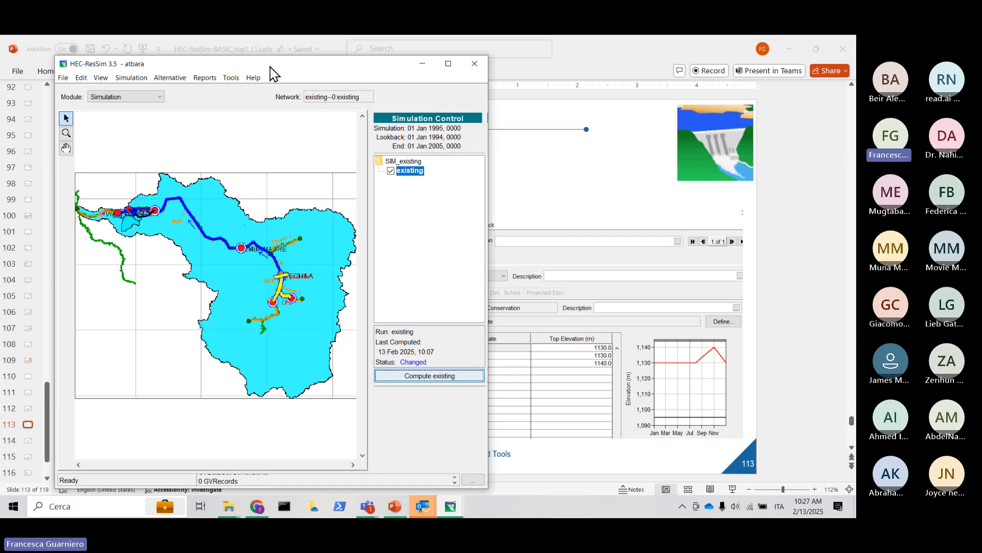
Switch to PowerPoint to preview the slide with the level plots and return to the guide curve exercise slide.
drag(272, 68, 245, 63)
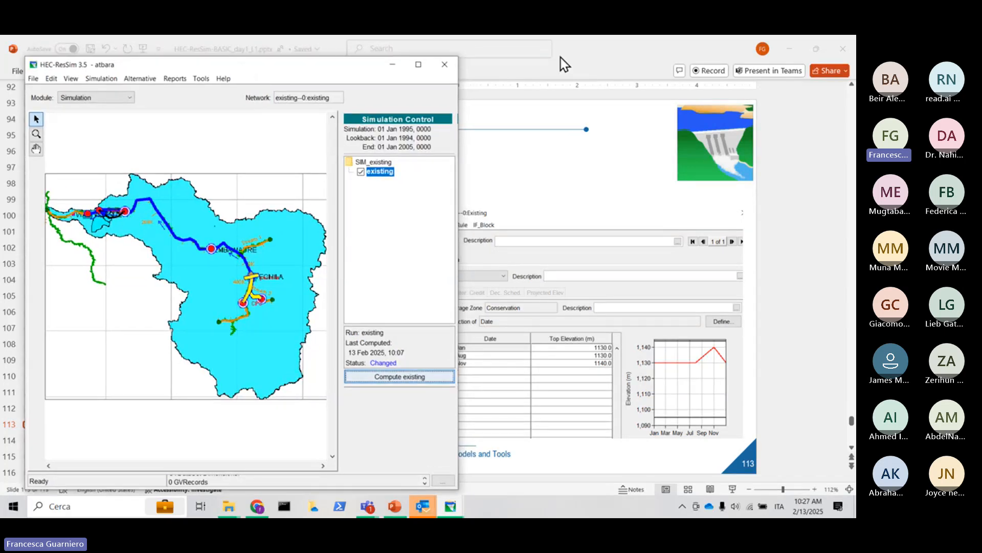
click(619, 48)
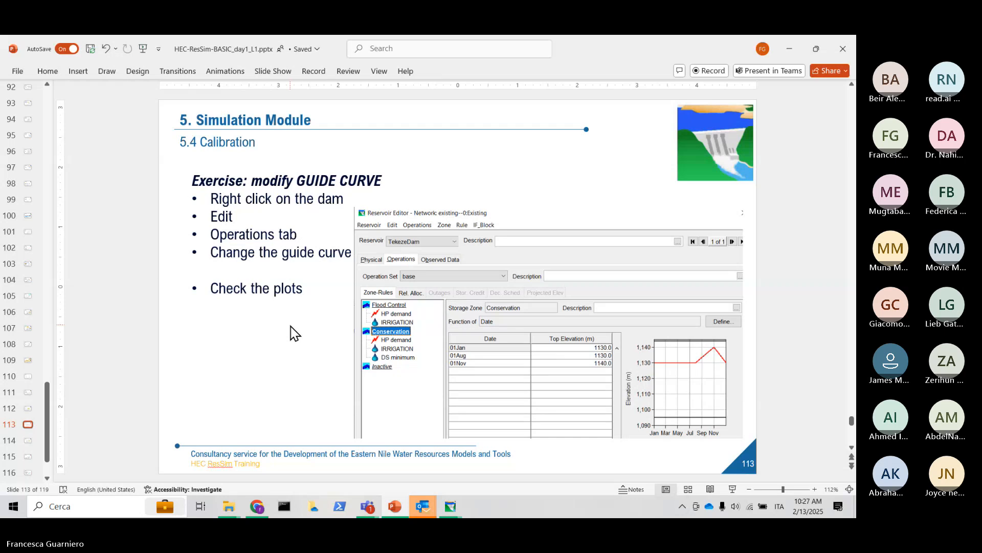
scroll(294, 333, down, 1)
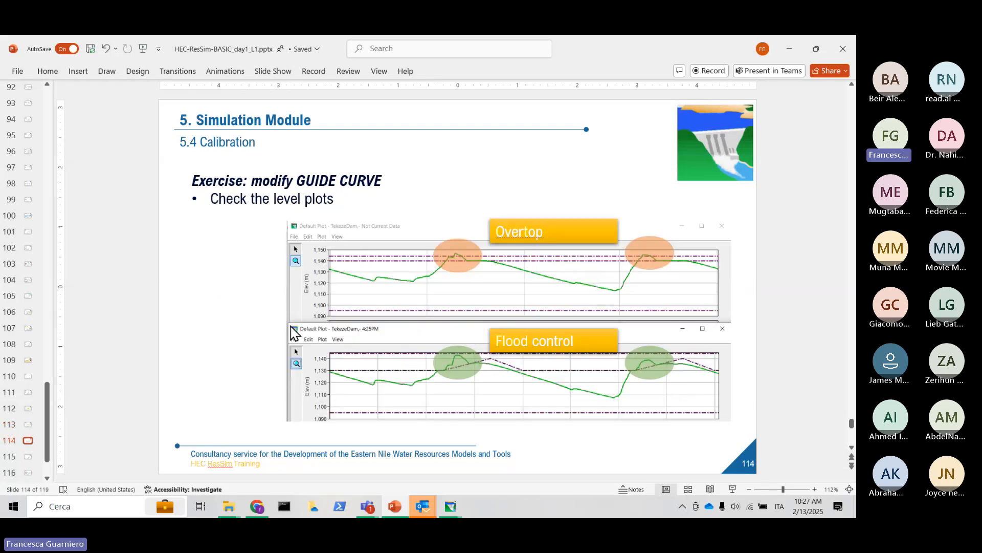
scroll(294, 332, up, 1)
scroll(291, 333, down, 1)
scroll(292, 328, up, 1)
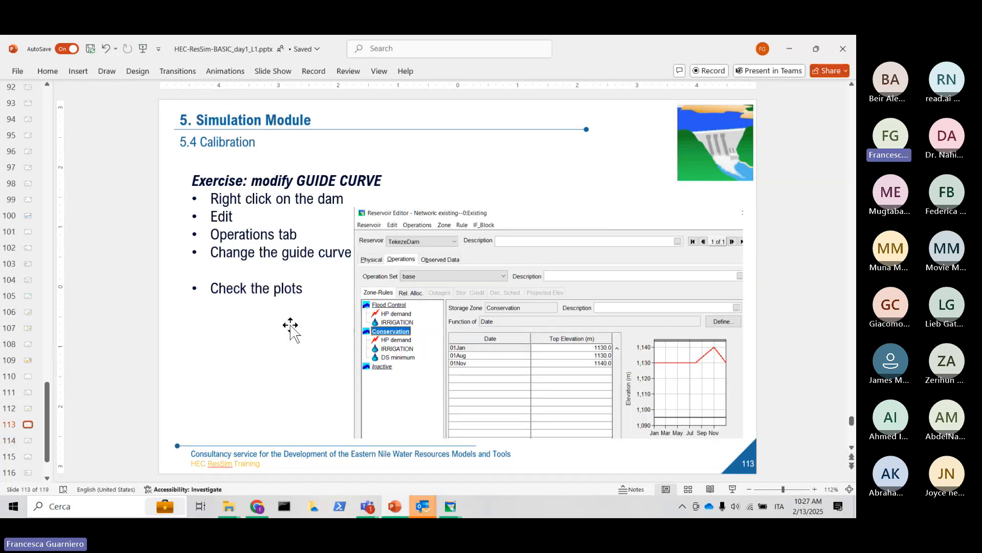
Return to HEC-ResSim, discard the old TekezeDam plot window, and recompute the existing simulation run.
click(456, 515)
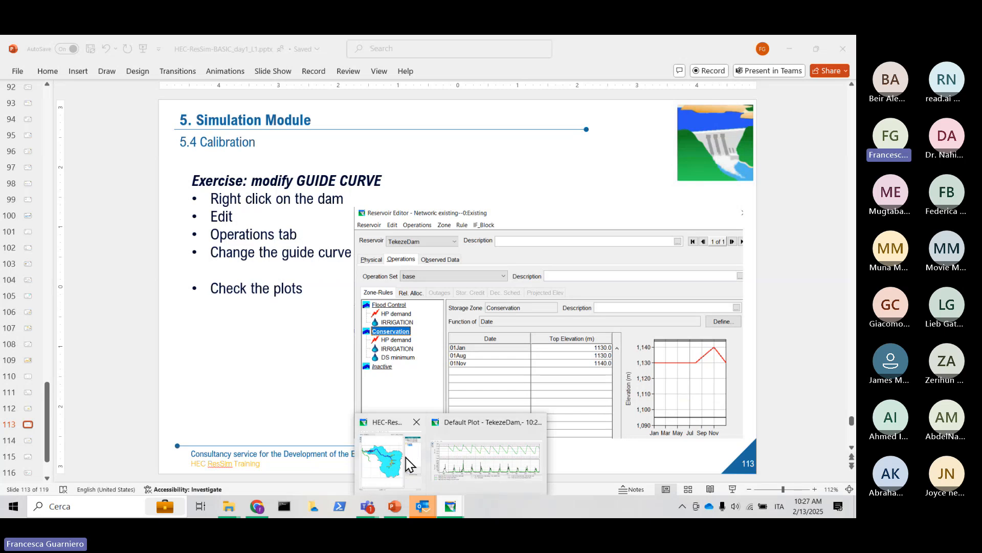
click(535, 425)
click(445, 463)
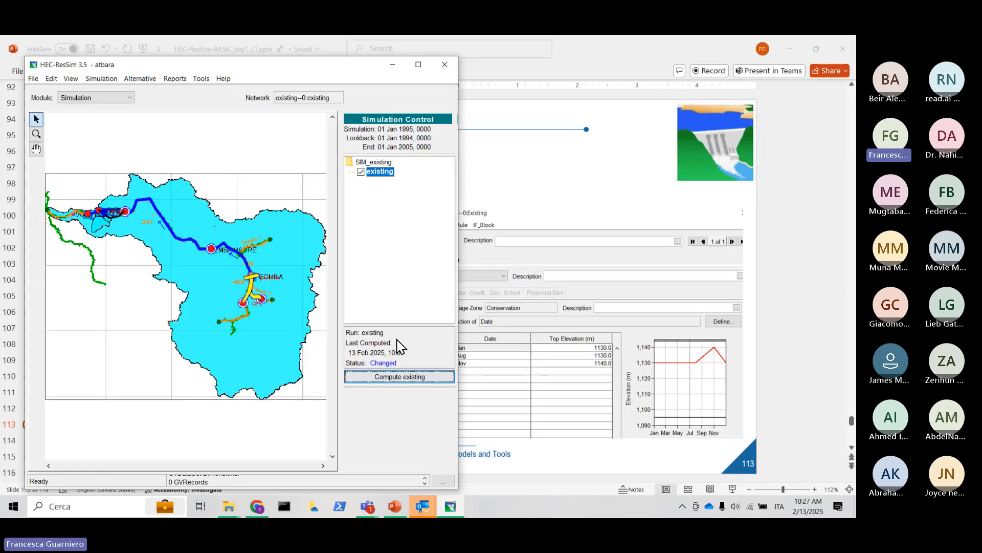
click(400, 377)
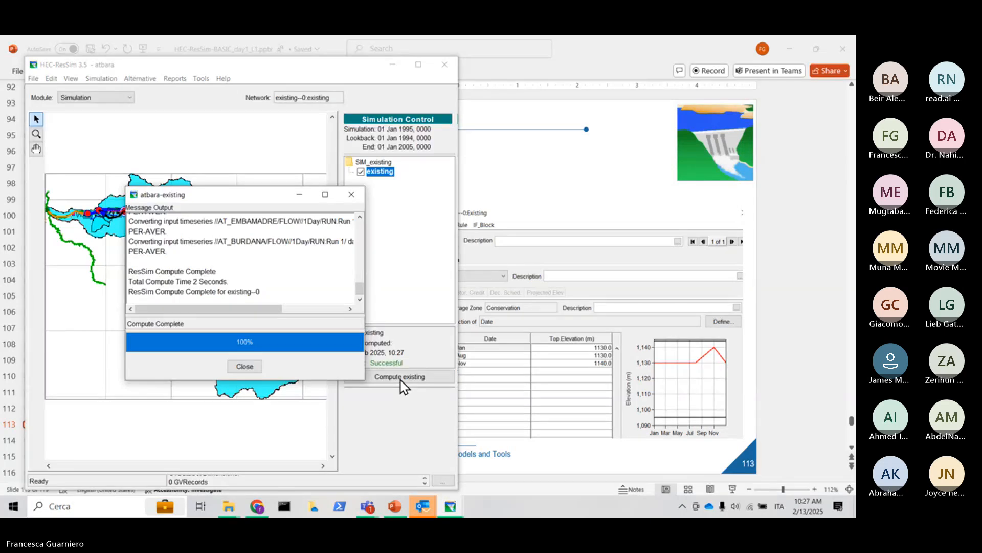
click(245, 366)
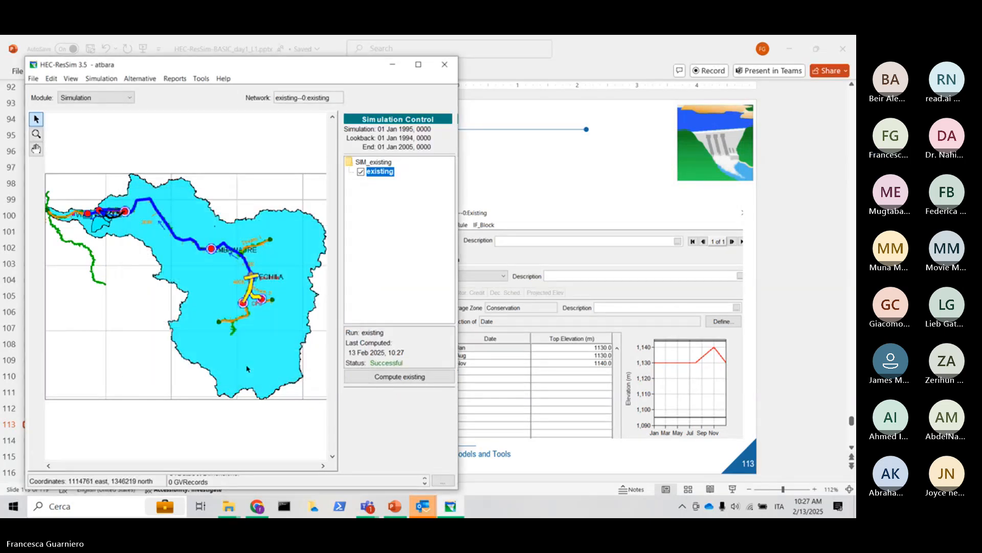
Plot TekezeDam's recomputed pool elevations and flows, and widen the plot window.
right_click(250, 288)
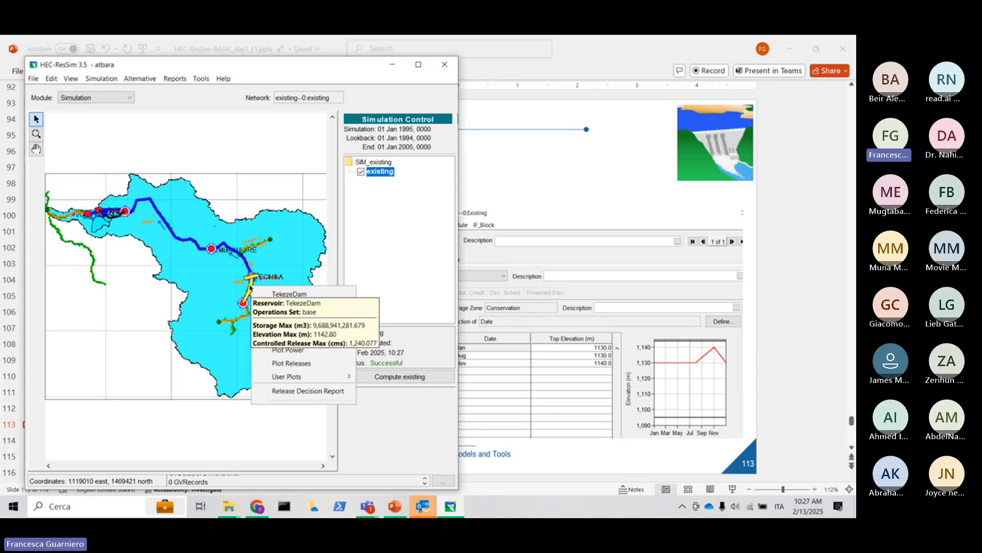
right_click(251, 286)
click(279, 324)
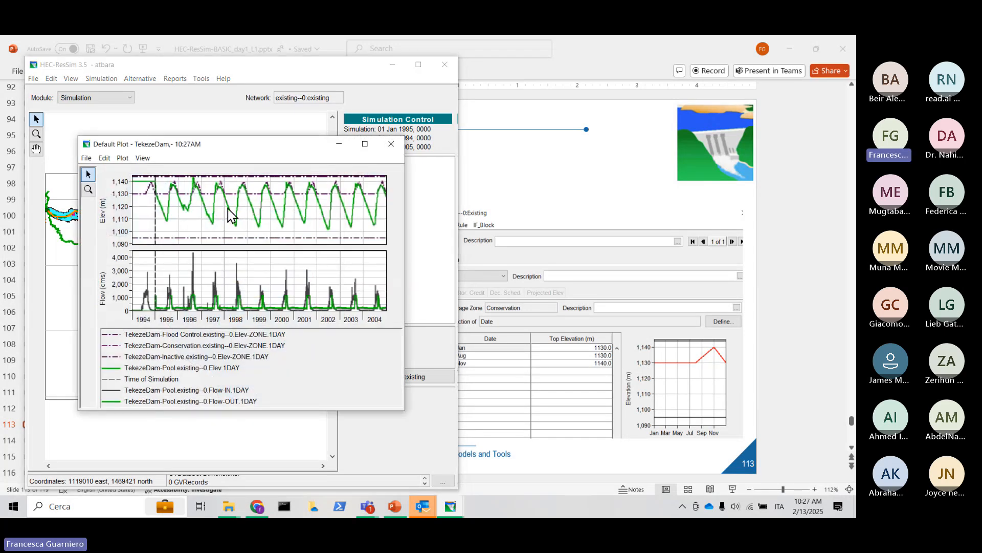
drag(405, 259, 755, 261)
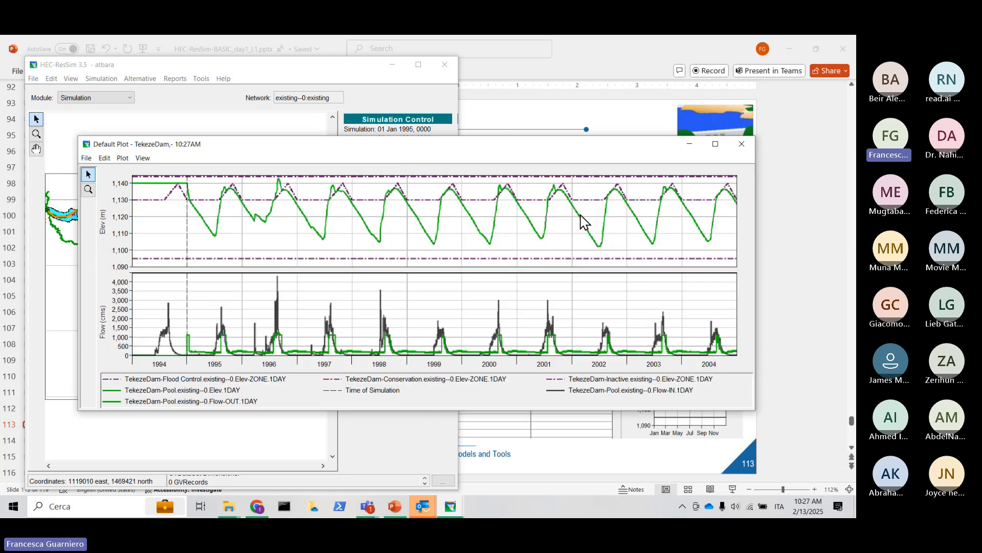
Zoom the TekezeDam plot to 1996, enlarge its window to examine pool level against the guide curve, and close it.
mouse_move(276, 187)
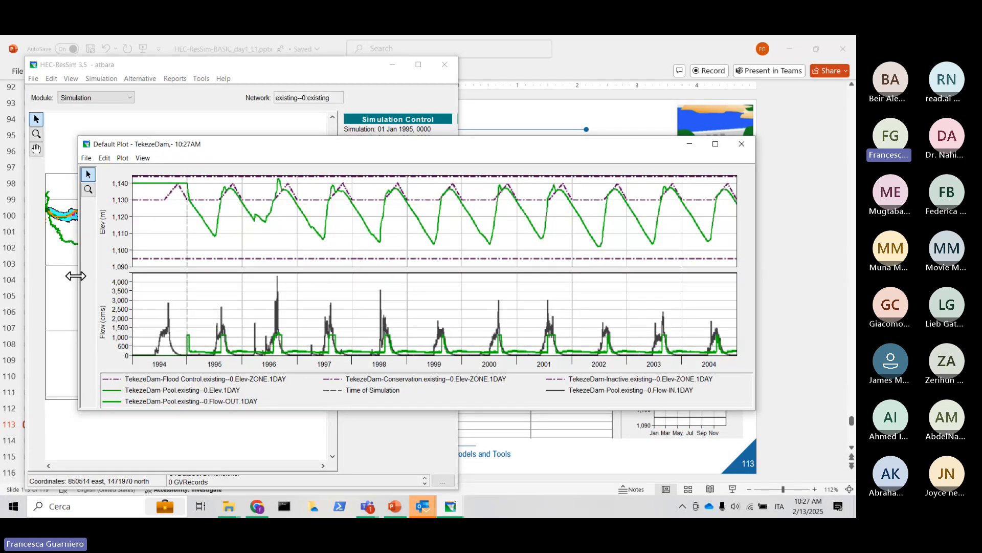
click(88, 190)
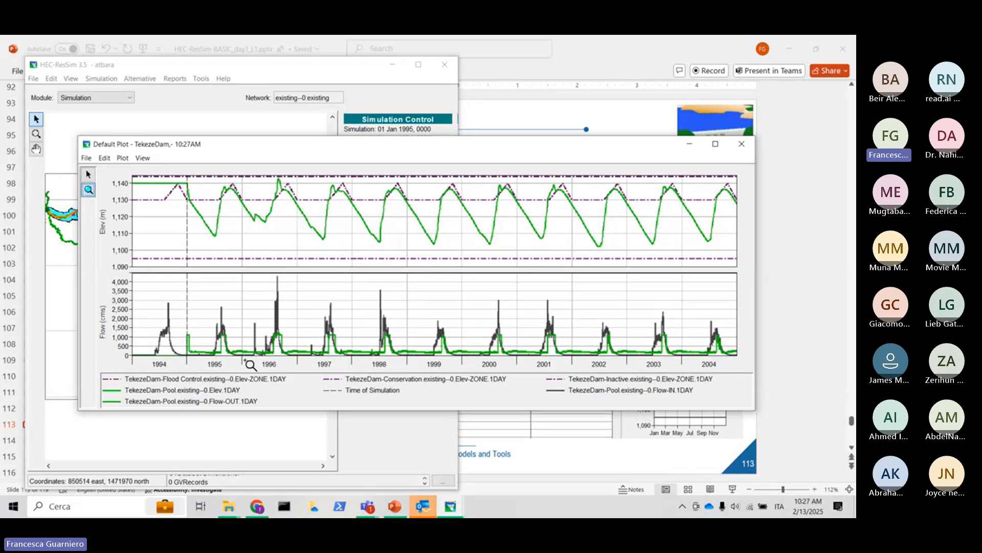
drag(243, 360, 309, 366)
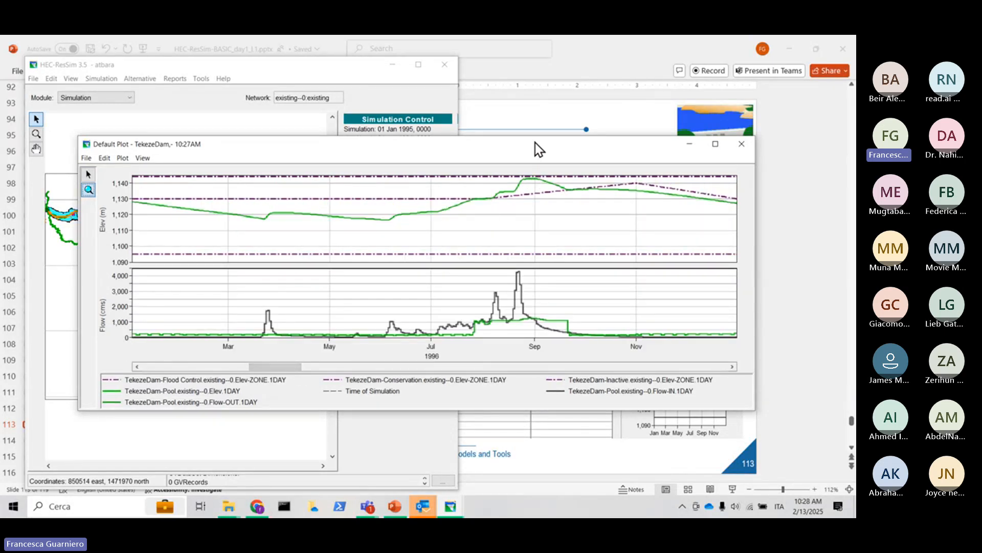
drag(534, 136, 542, 53)
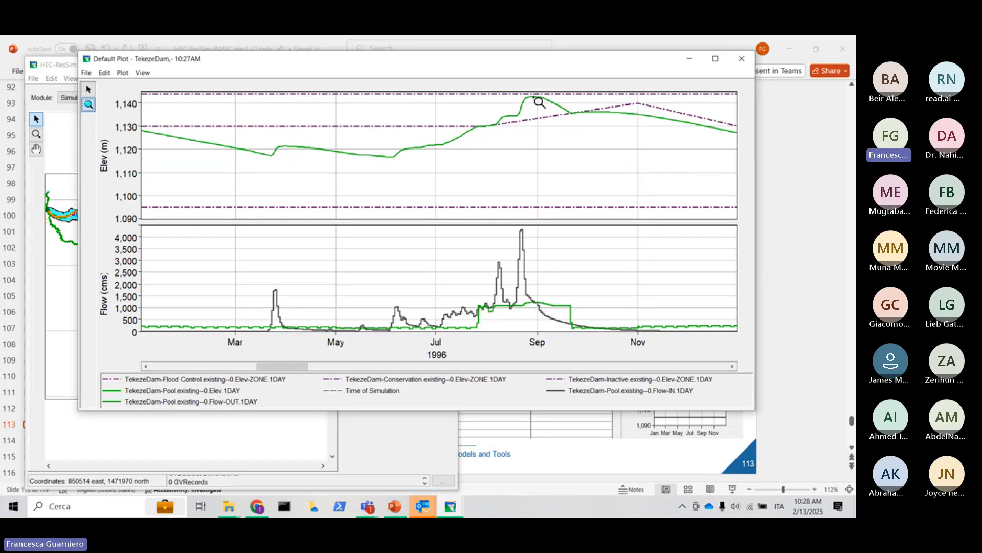
mouse_move(540, 102)
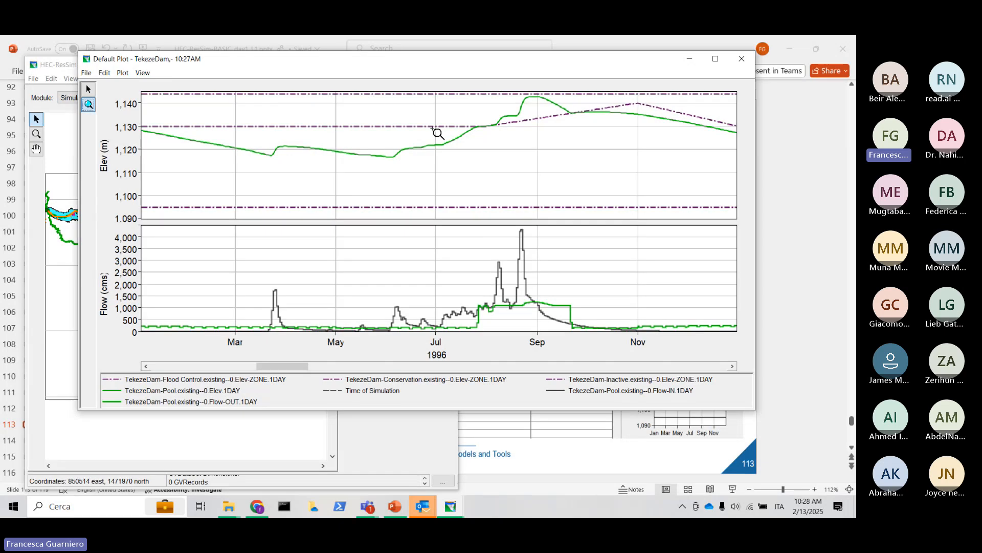
mouse_move(438, 133)
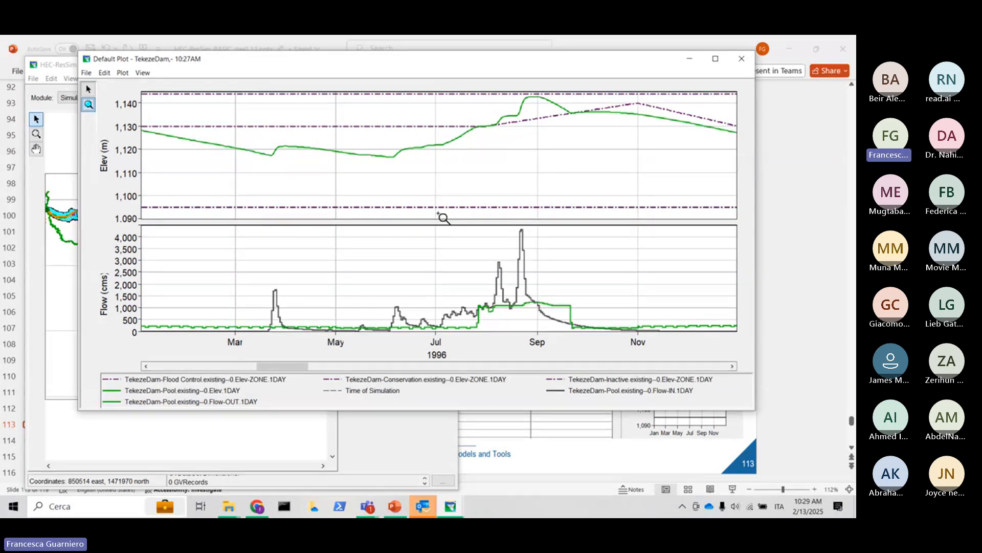
click(742, 60)
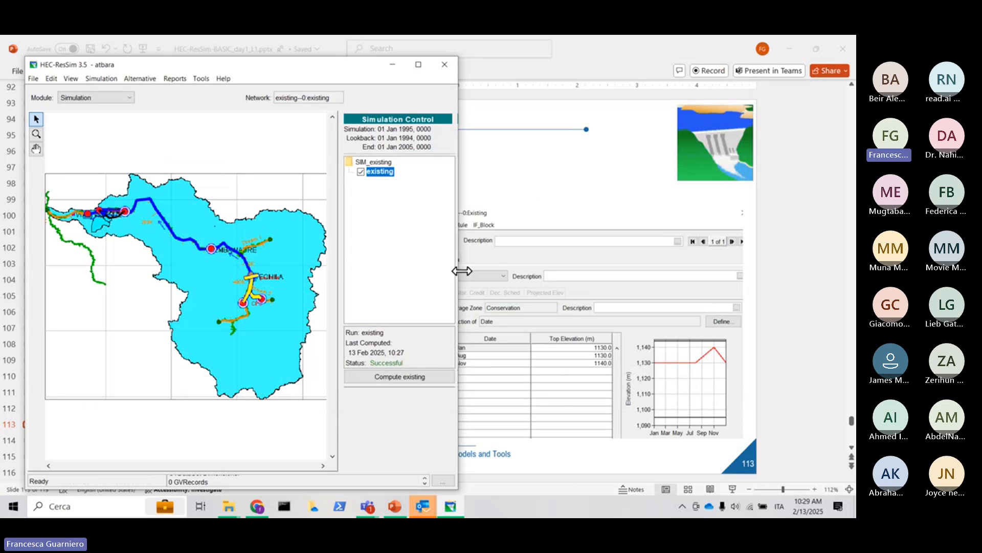
Widen the main window, plot TekezeDam's releases for the existing run, and widen the plot window.
drag(462, 271, 599, 271)
right_click(356, 293)
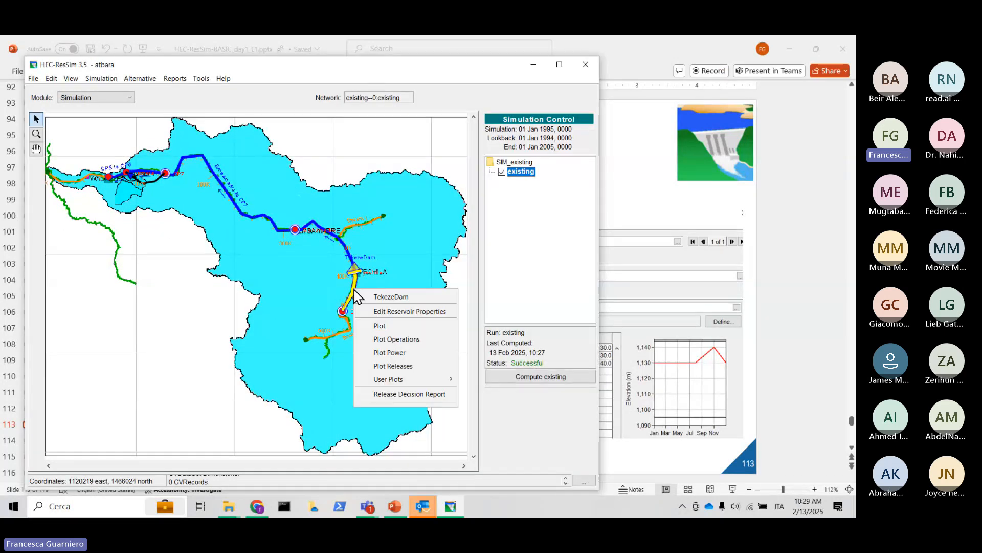
click(386, 367)
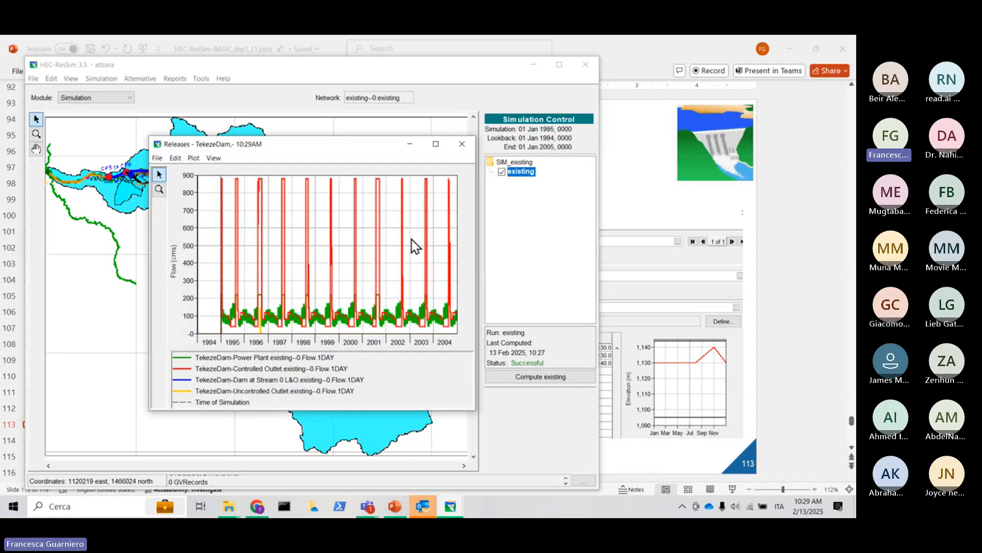
drag(478, 256, 646, 261)
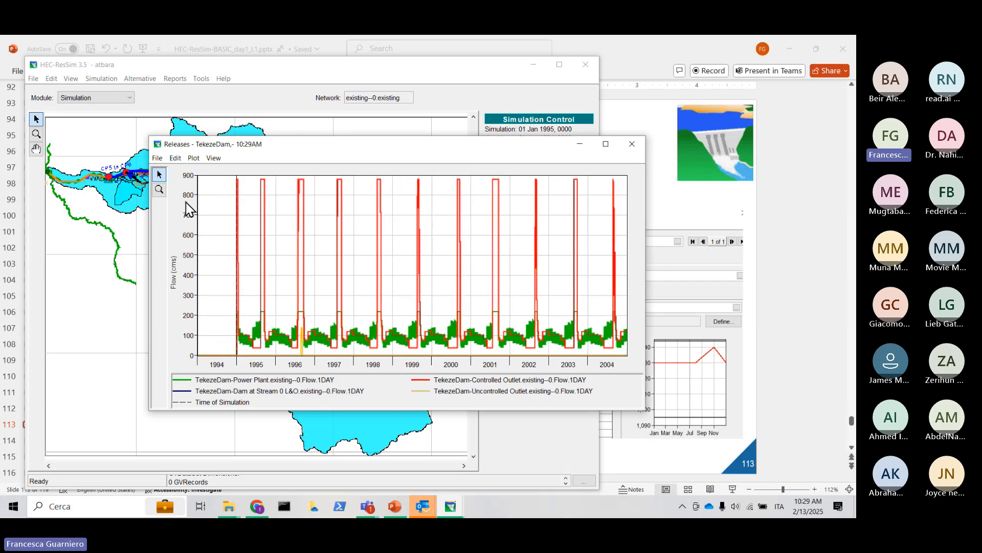
Zoom the TekezeDam releases plot to May–October 1996 and examine the power plant, uncontrolled outlet and dam flows.
click(159, 190)
drag(276, 361, 314, 370)
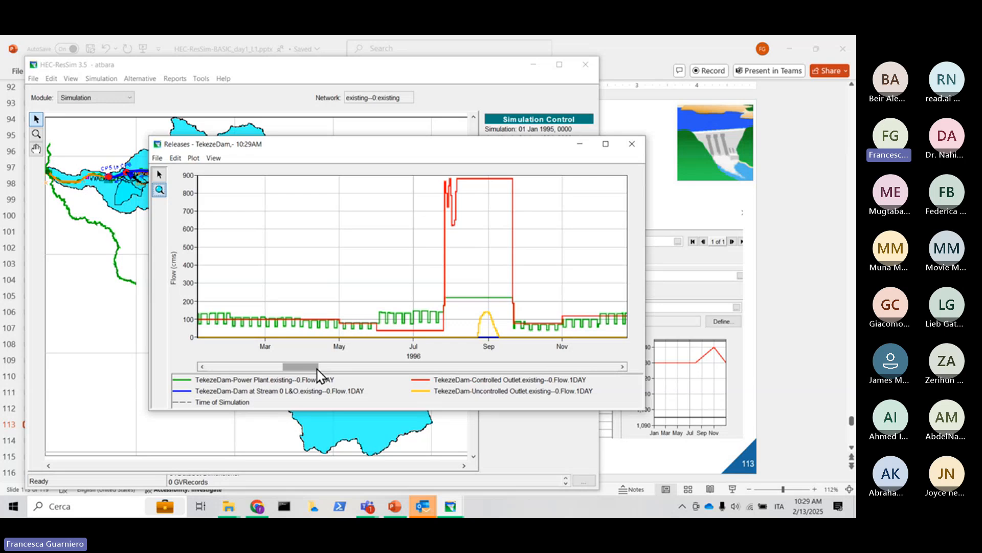
mouse_move(414, 321)
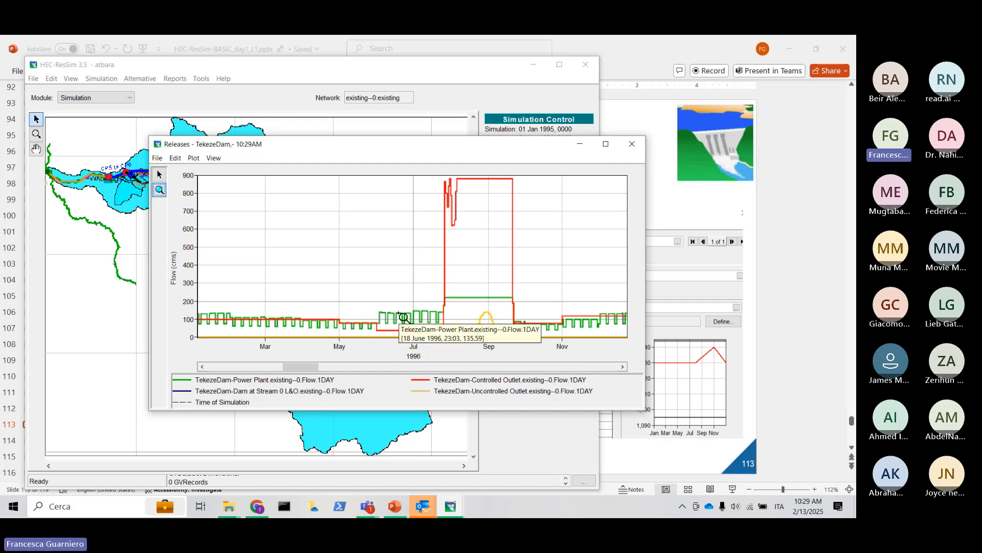
drag(354, 273, 573, 359)
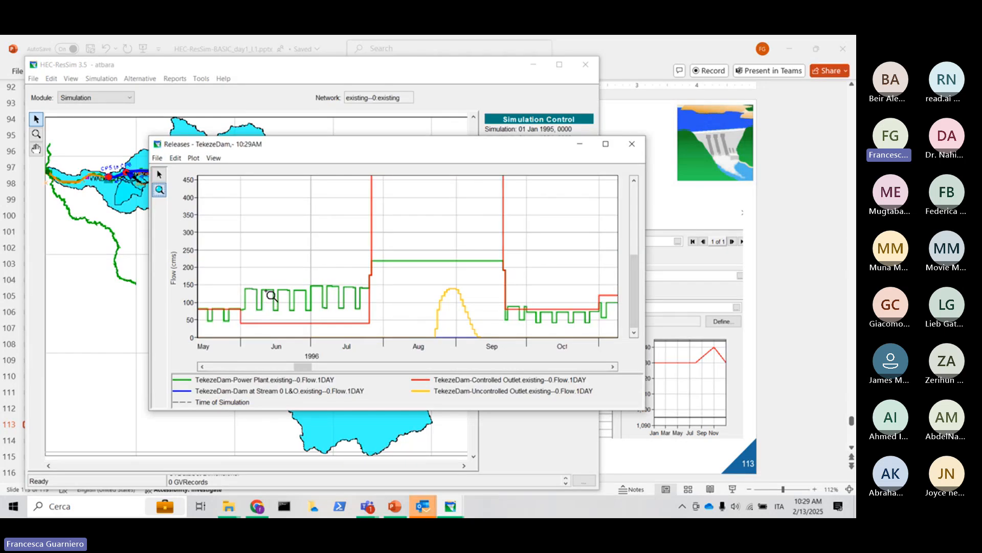
mouse_move(271, 295)
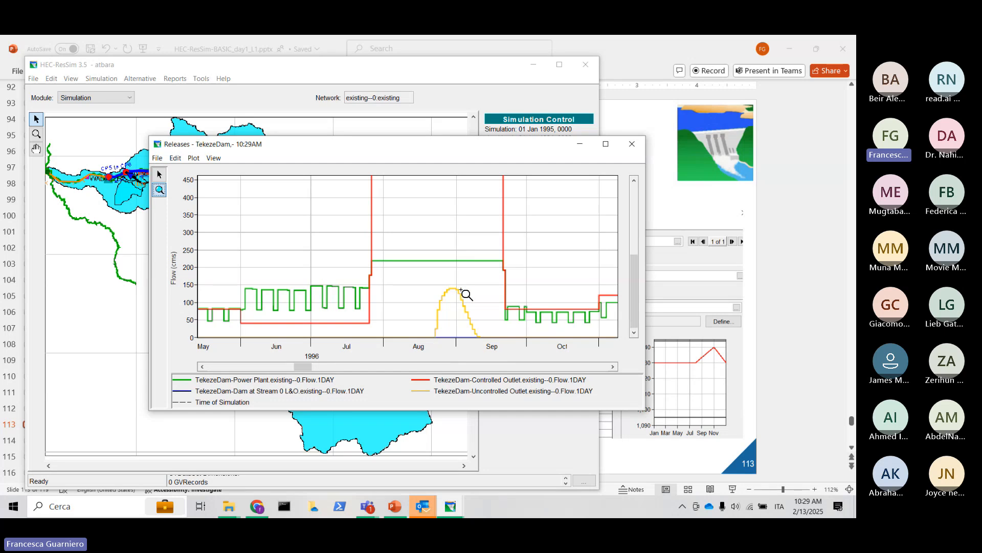
mouse_move(453, 291)
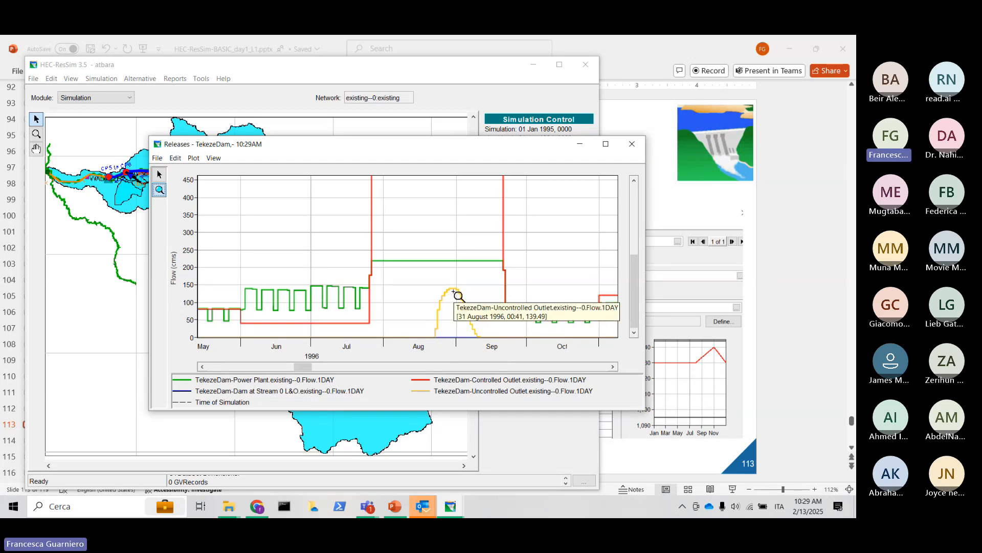
mouse_move(437, 340)
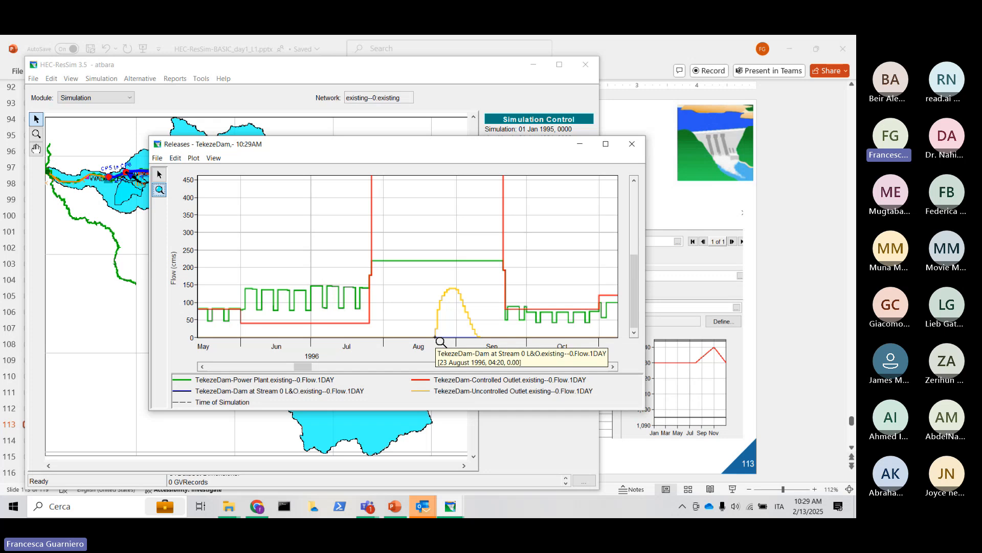
Zoom back out, compare the 1996 releases with the neighbouring years and the full period, and close the releases plot.
click(446, 290)
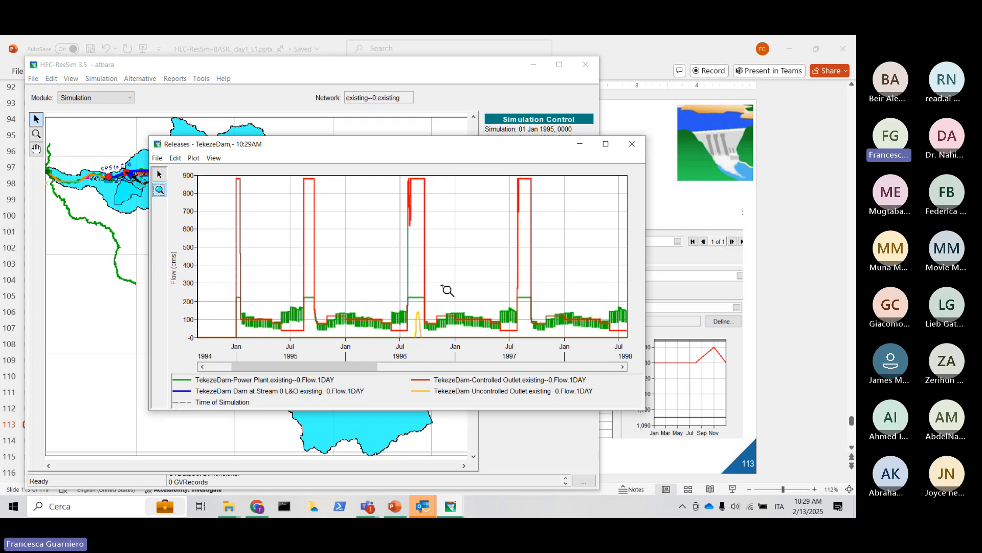
click(447, 291)
click(447, 291)
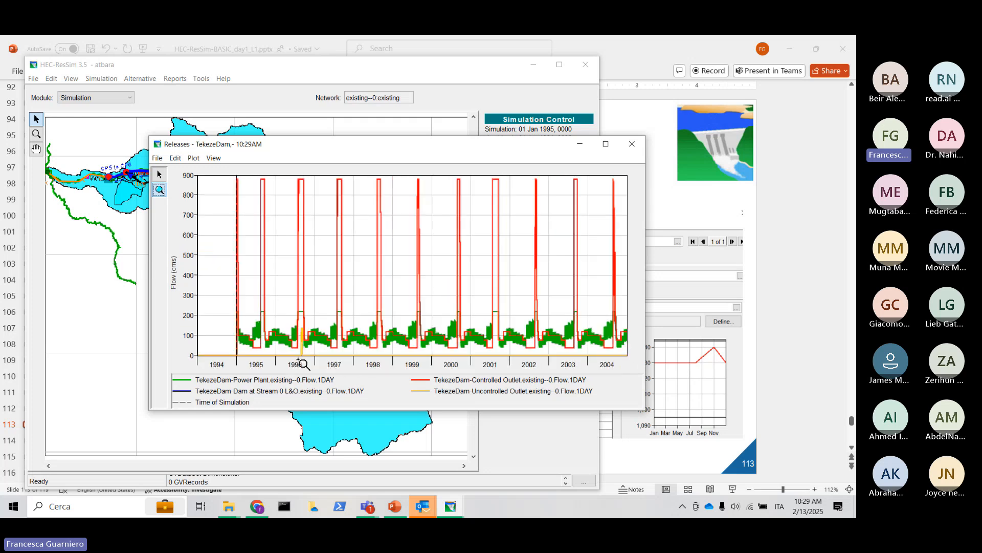
drag(291, 360, 314, 367)
click(370, 250)
click(369, 251)
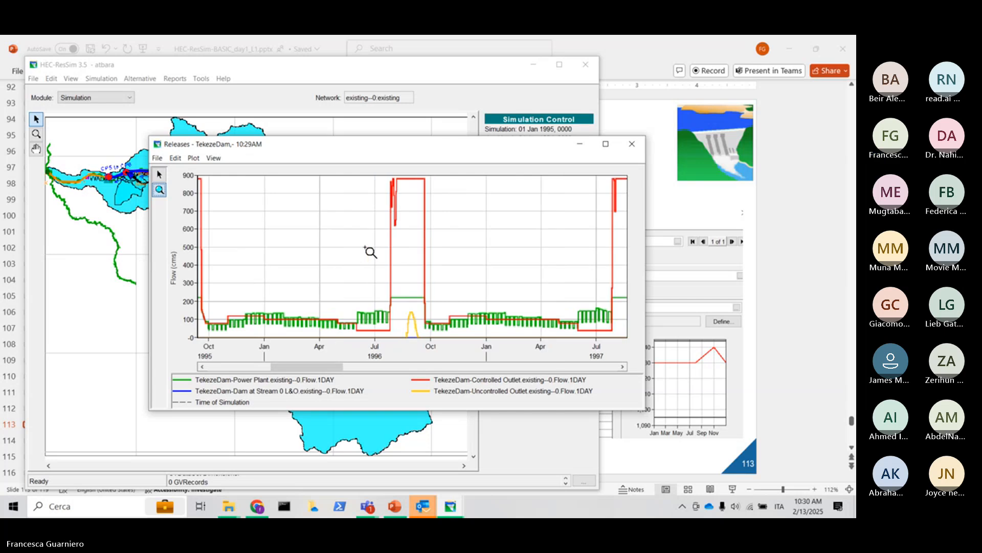
click(370, 251)
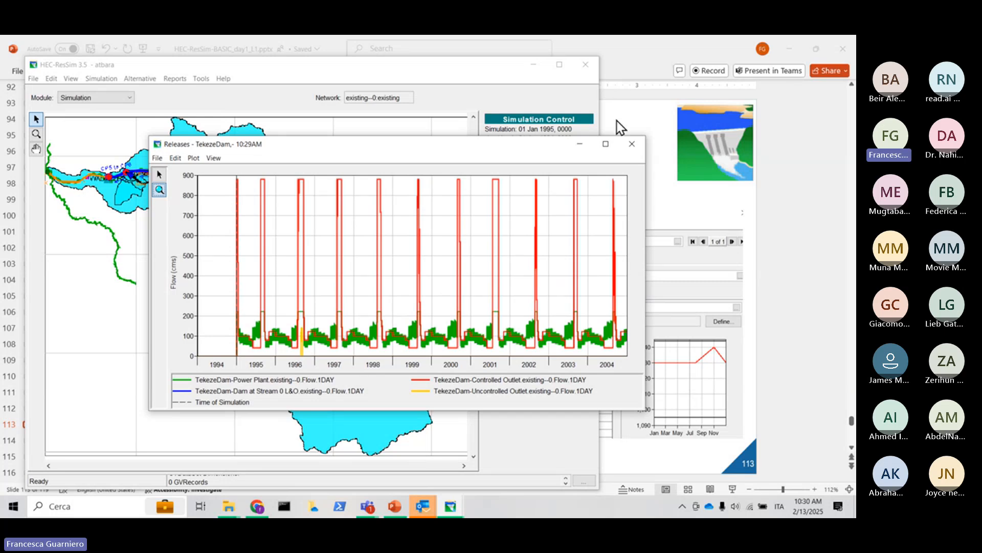
click(632, 144)
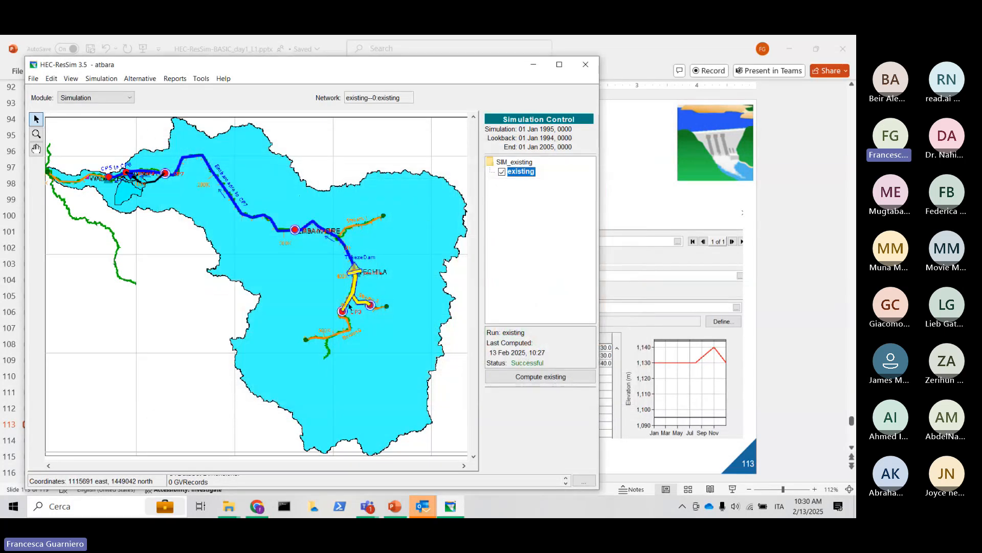
mouse_move(353, 290)
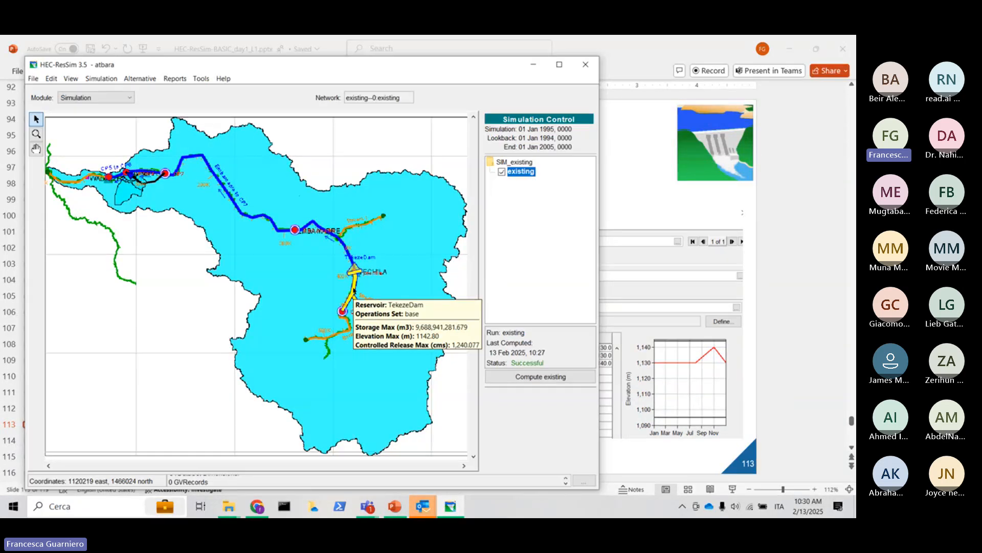
click(94, 97)
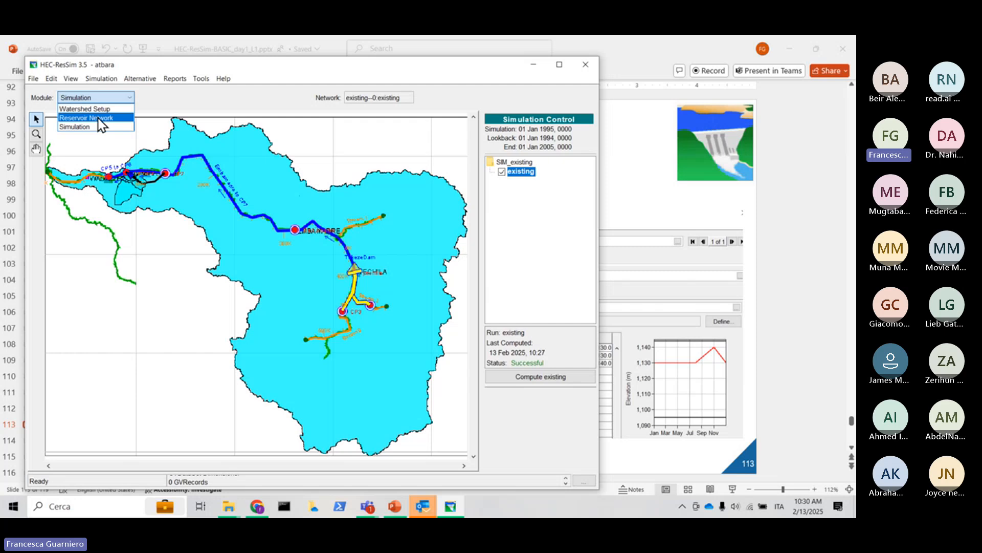
click(191, 100)
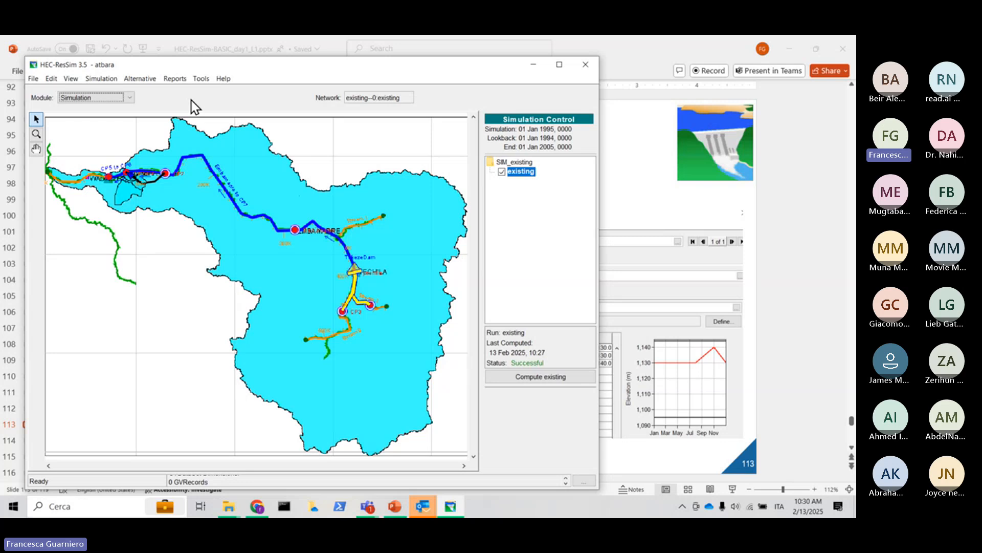
Switch to PowerPoint and advance past the level plots to the Save to Base Directory slide.
click(395, 508)
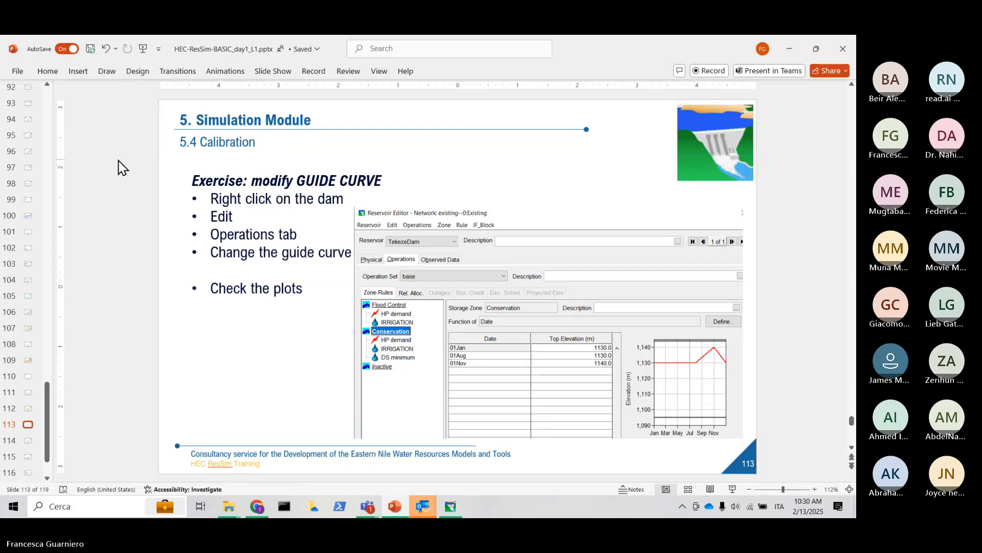
key(Page_Down)
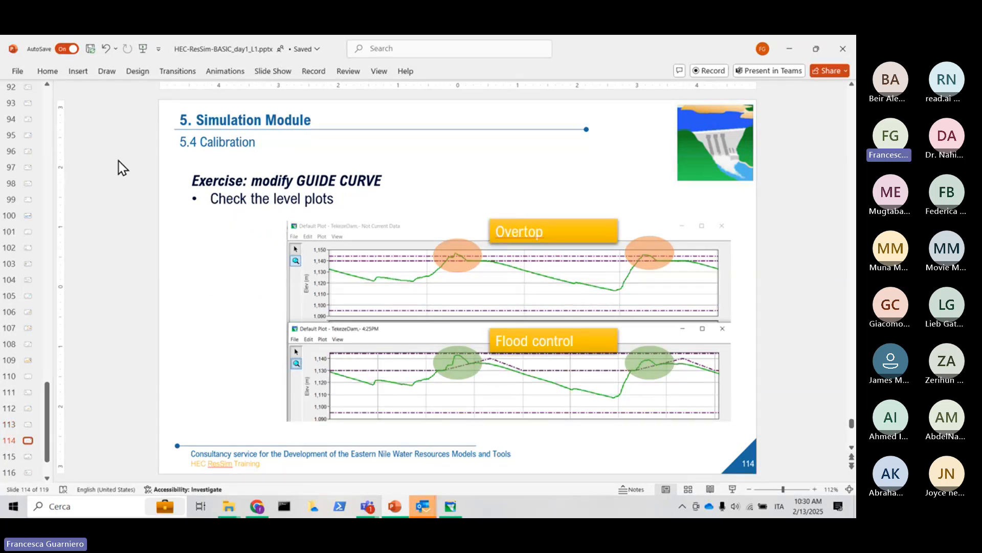
key(Page_Down)
key(Page_Down)
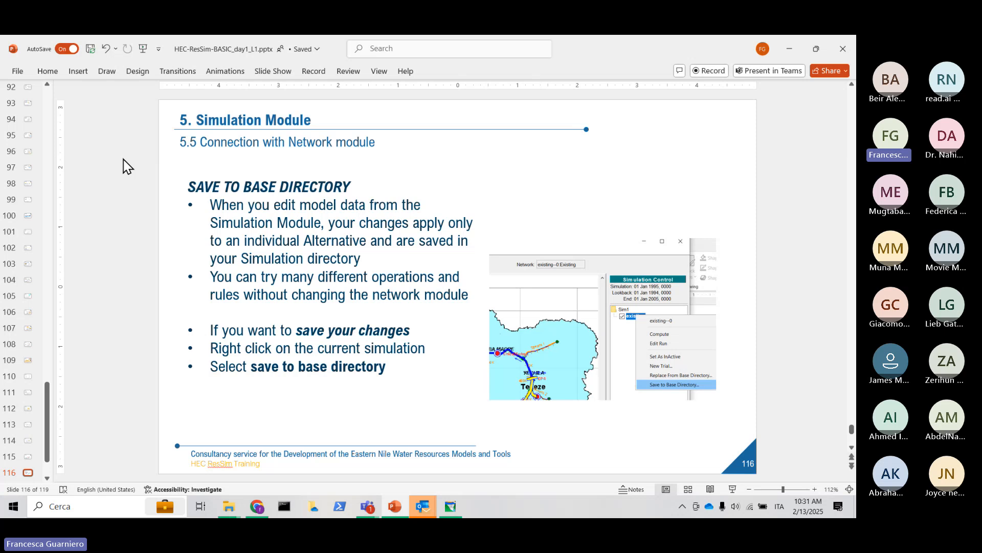
Return to HEC-ResSim and save the existing run's ResSim alternative data to the base directory.
click(451, 507)
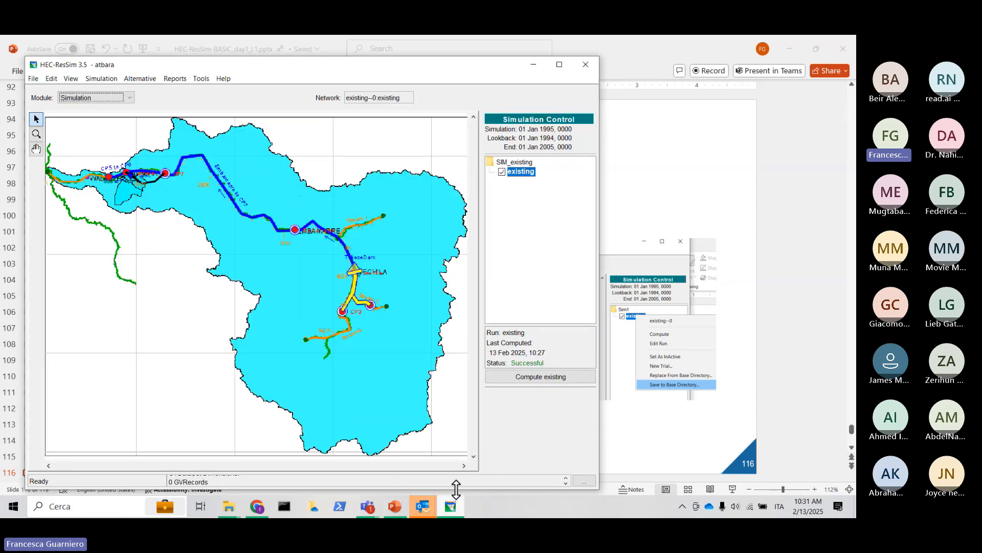
right_click(522, 176)
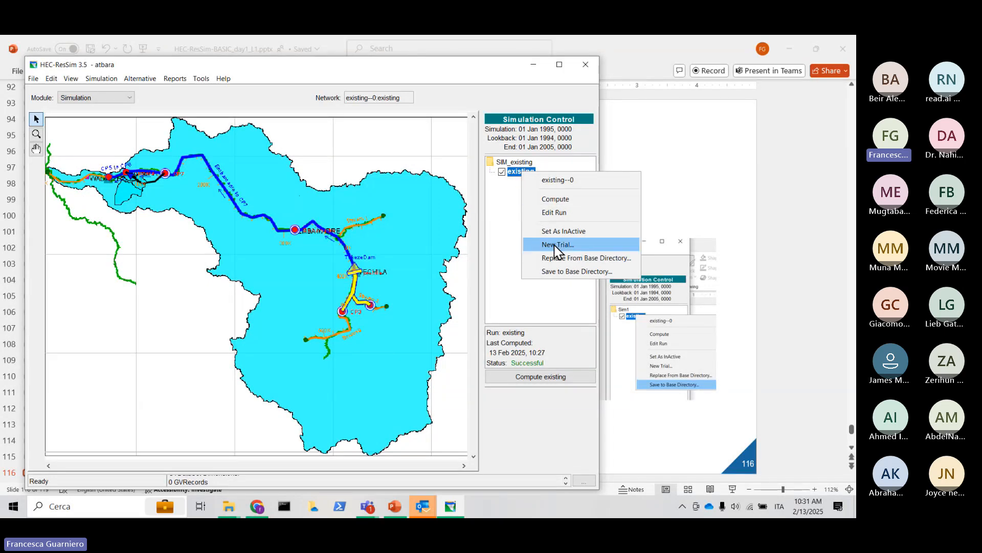
click(571, 271)
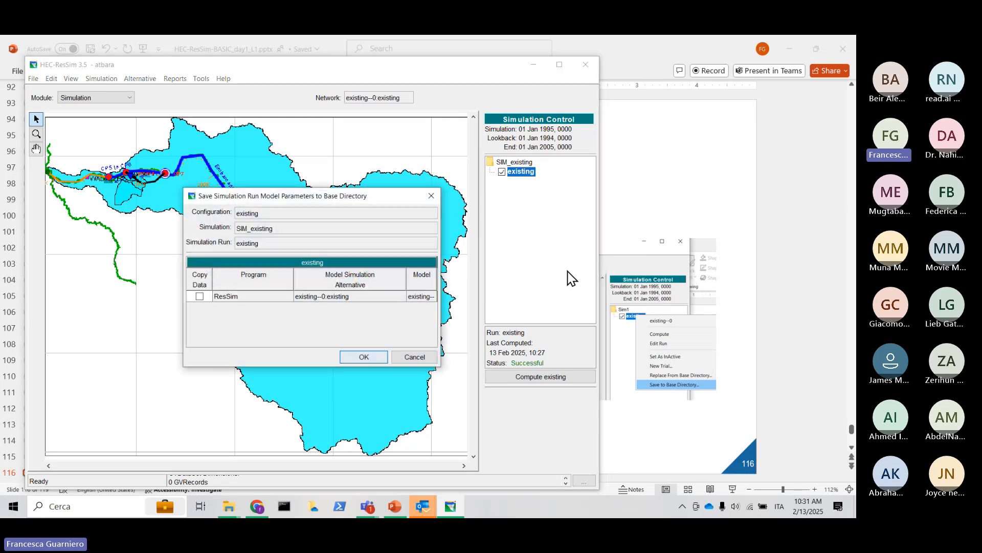
click(200, 296)
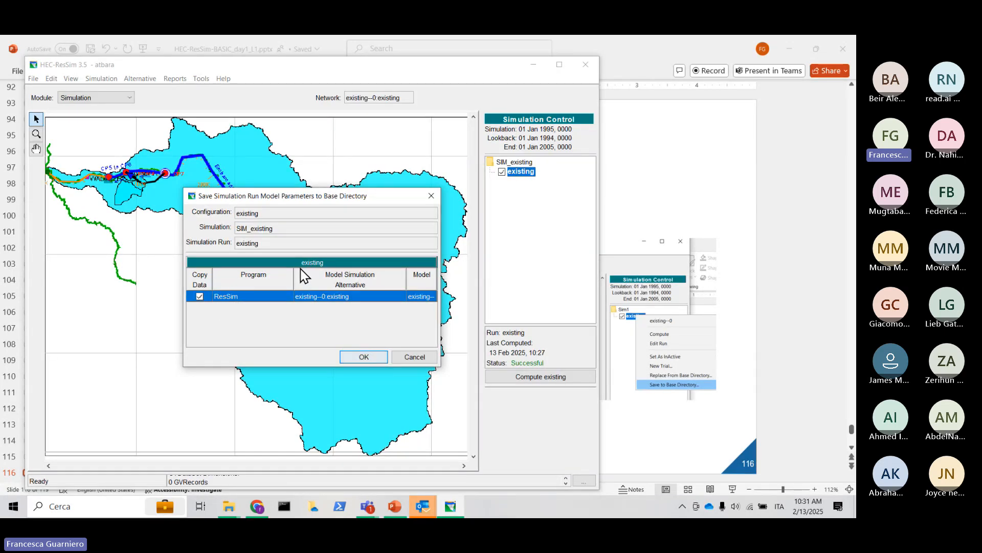
click(367, 358)
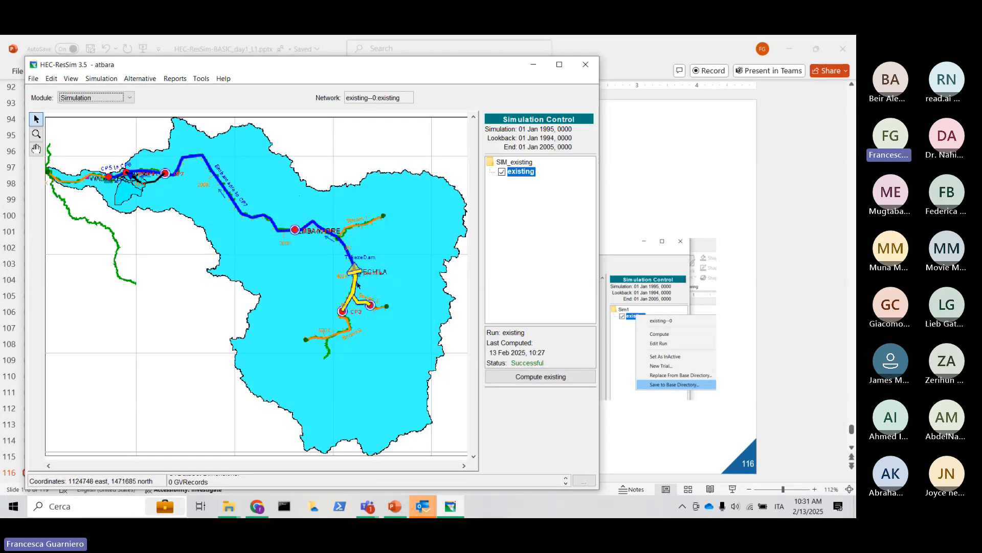
mouse_move(357, 287)
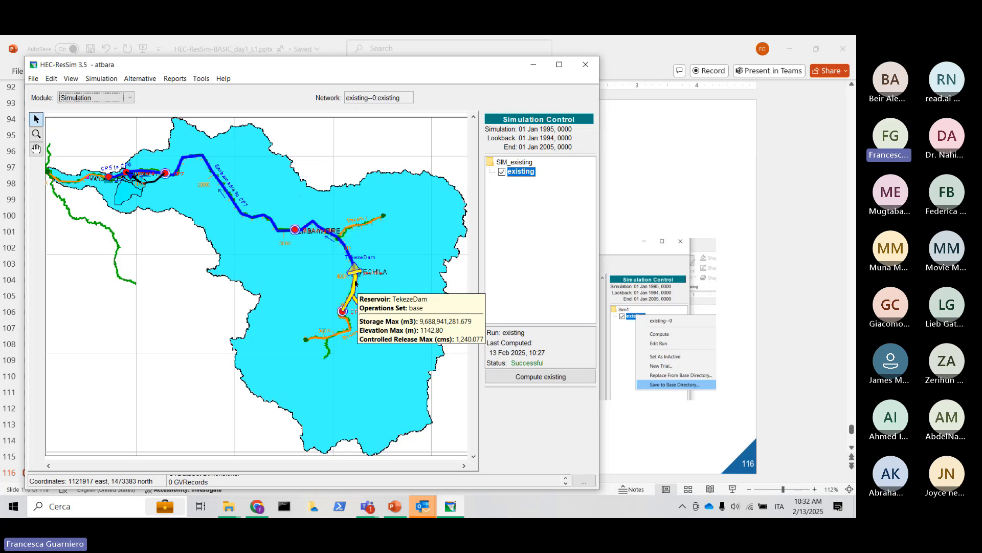
right_click(527, 175)
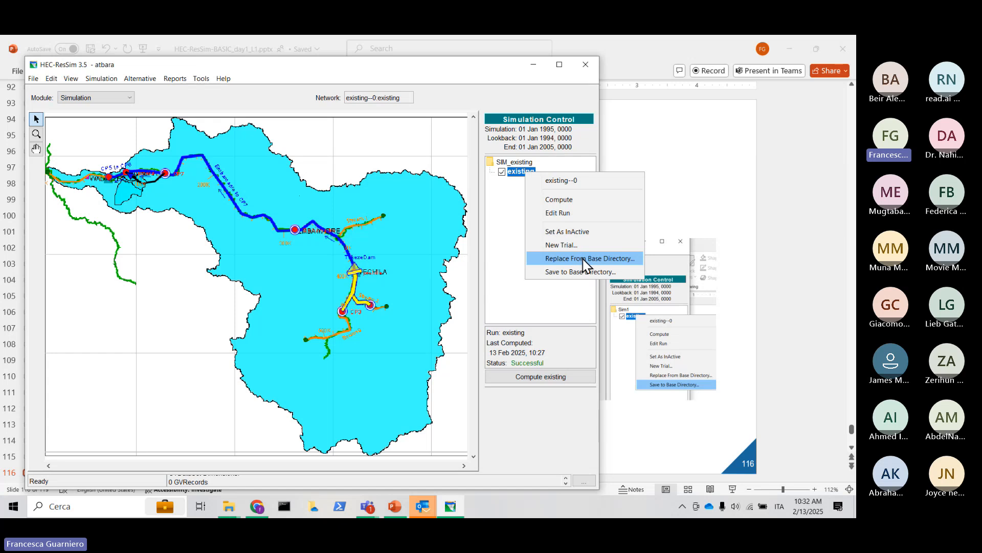
right_click(514, 172)
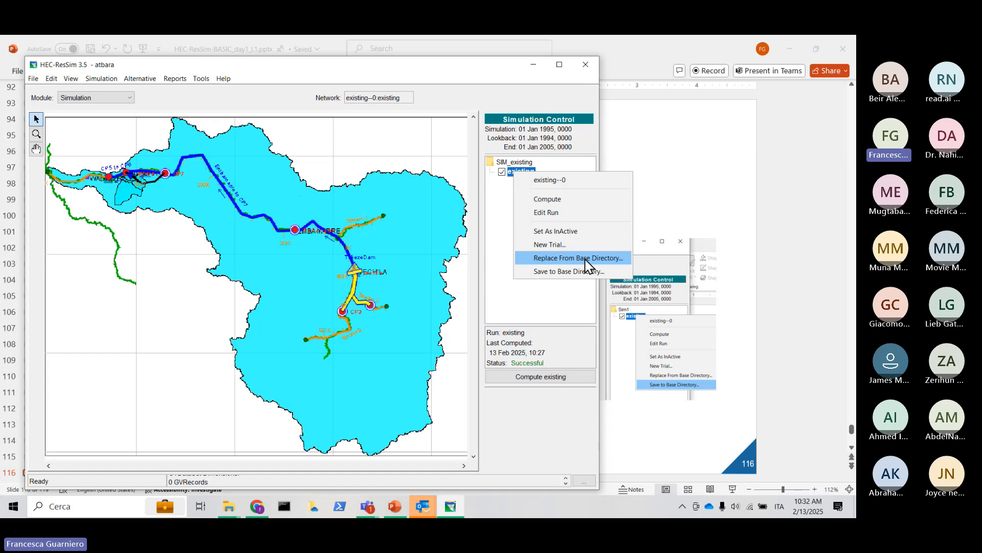
Switch to PowerPoint, review the Replace From Base Directory slide, and advance to the useful reports slide.
click(774, 313)
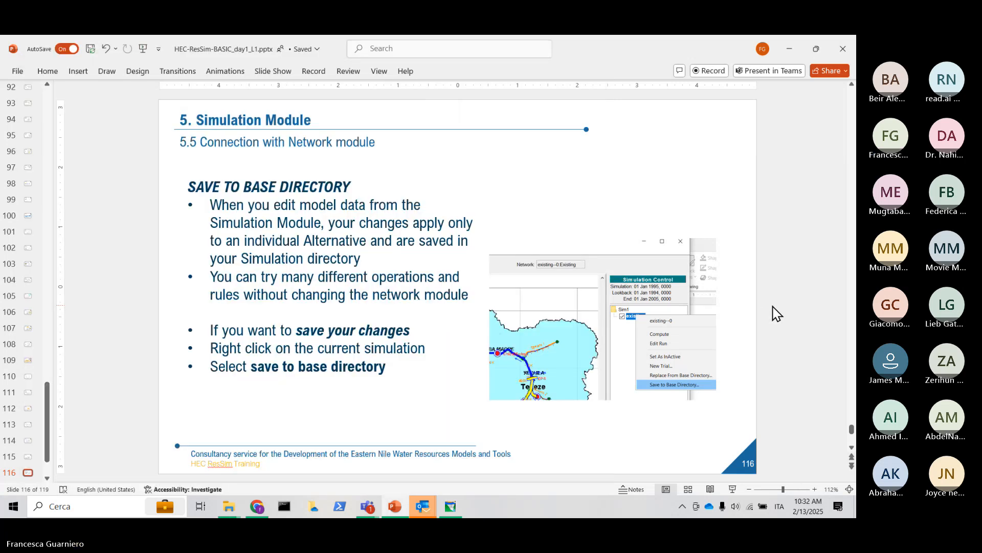
key(Page_Down)
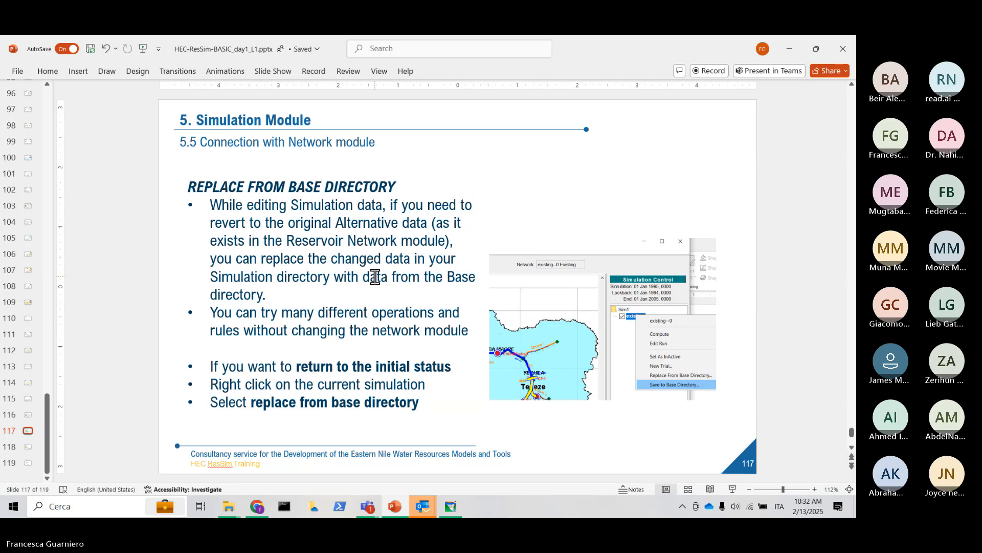
scroll(375, 276, down, 1)
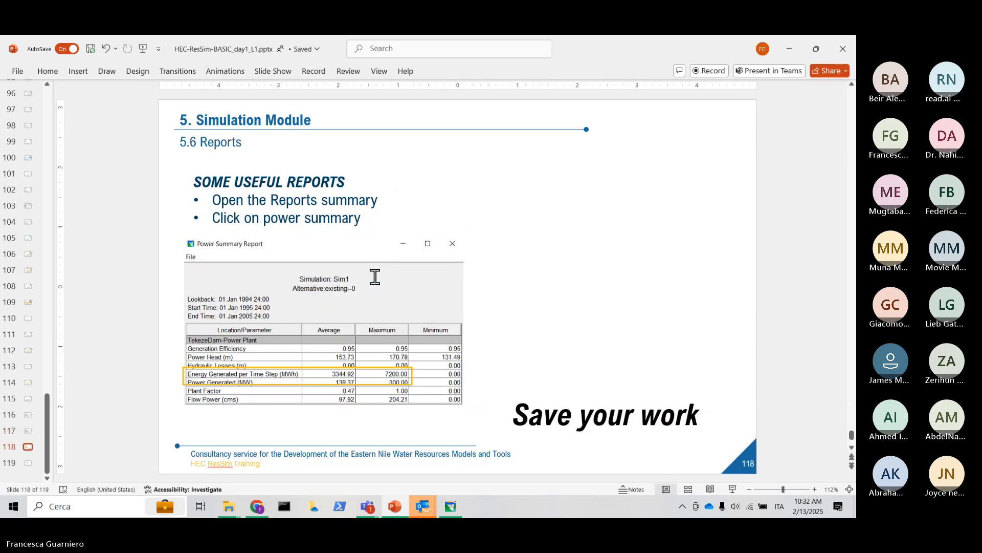
Return to HEC-ResSim, reposition its window, and open the Power Summary report for the existing simulation.
click(453, 512)
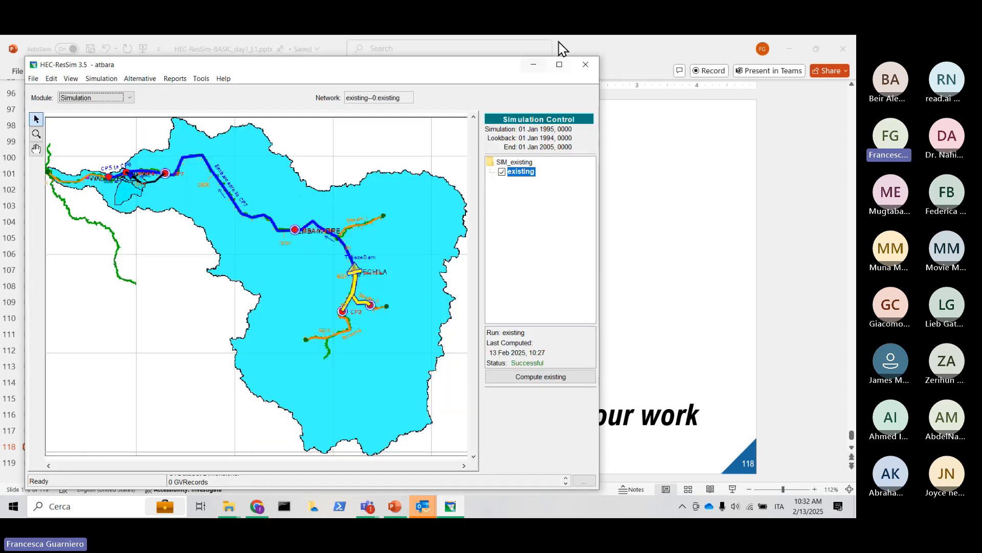
drag(479, 73, 586, 72)
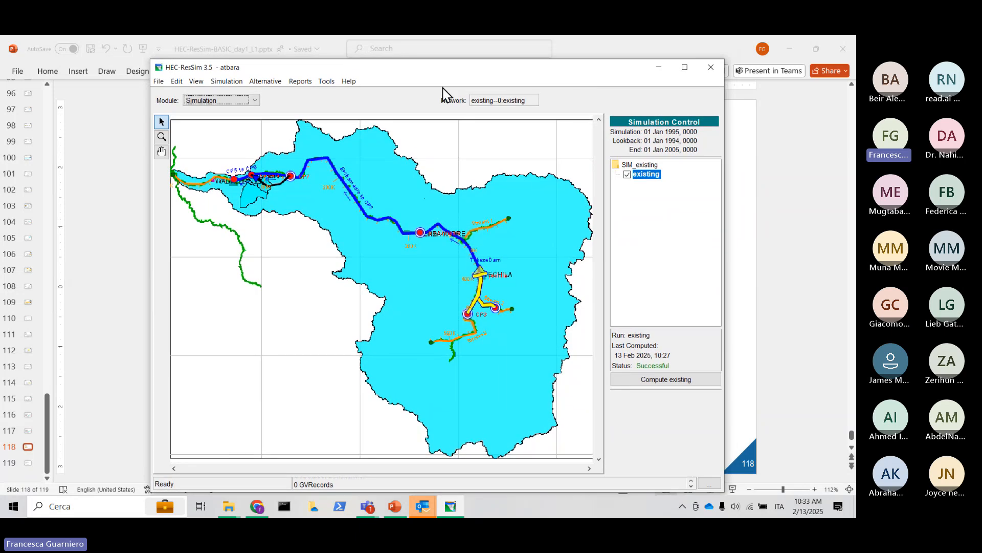
click(300, 82)
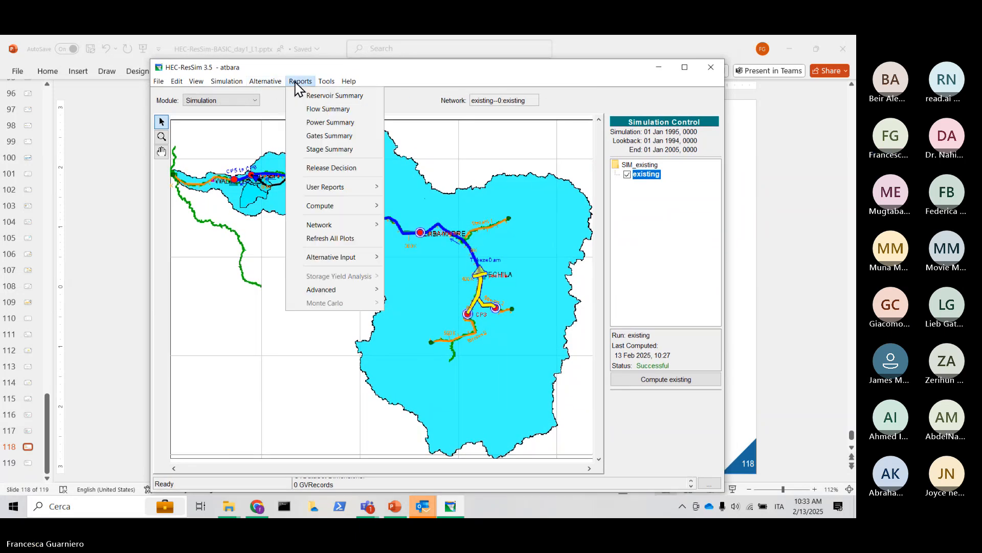
click(321, 123)
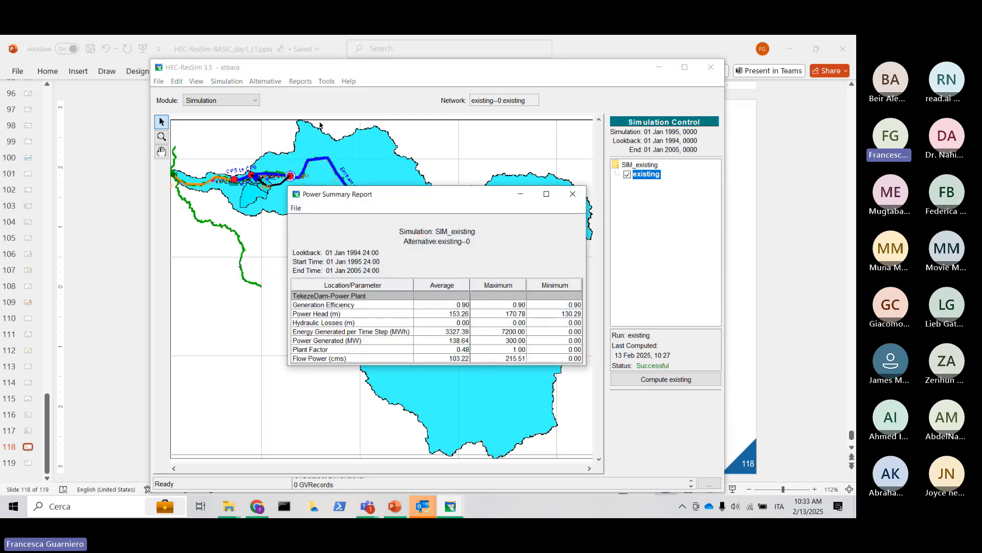
Move and enlarge the Power Summary report, examine its energy generated per time step, and close the report.
drag(422, 195, 398, 154)
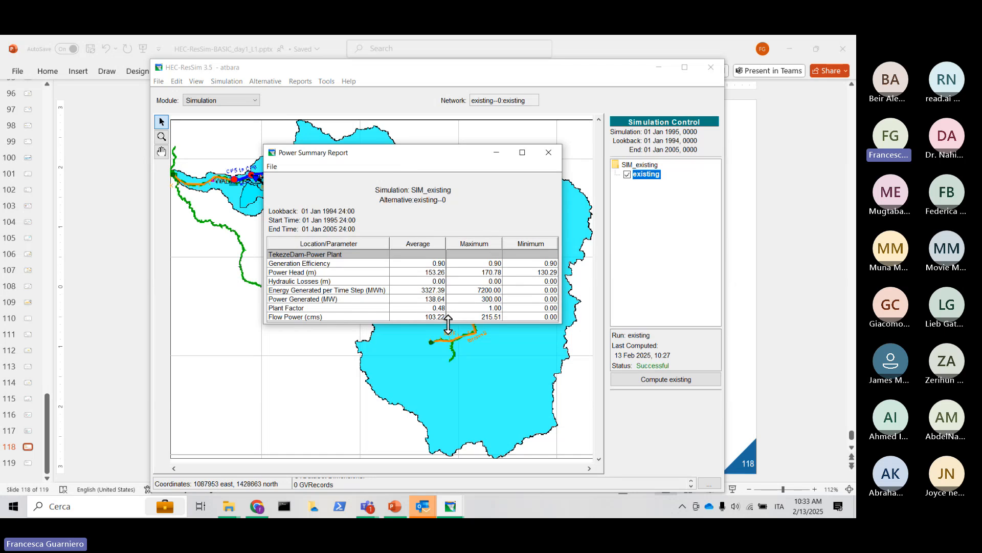
drag(448, 323, 450, 359)
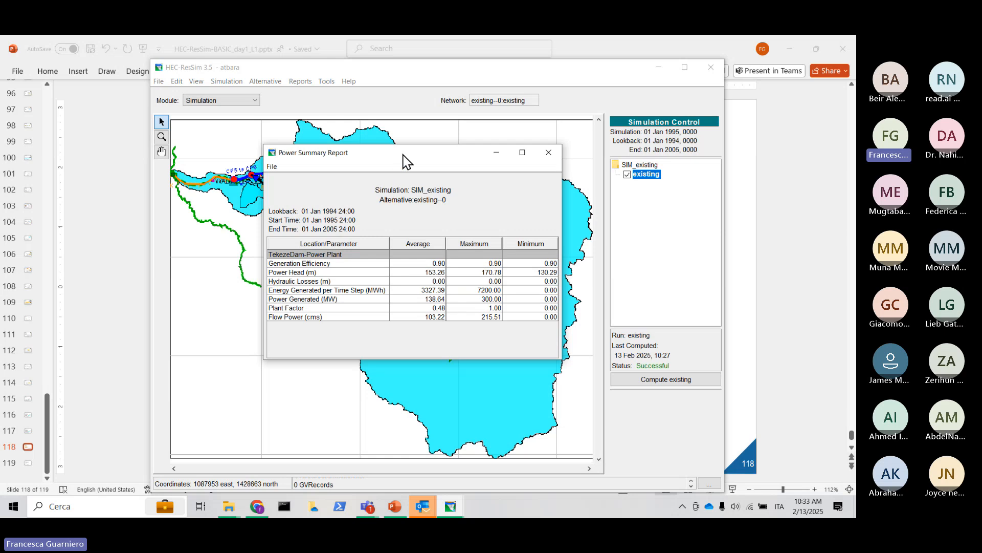
drag(403, 156, 302, 151)
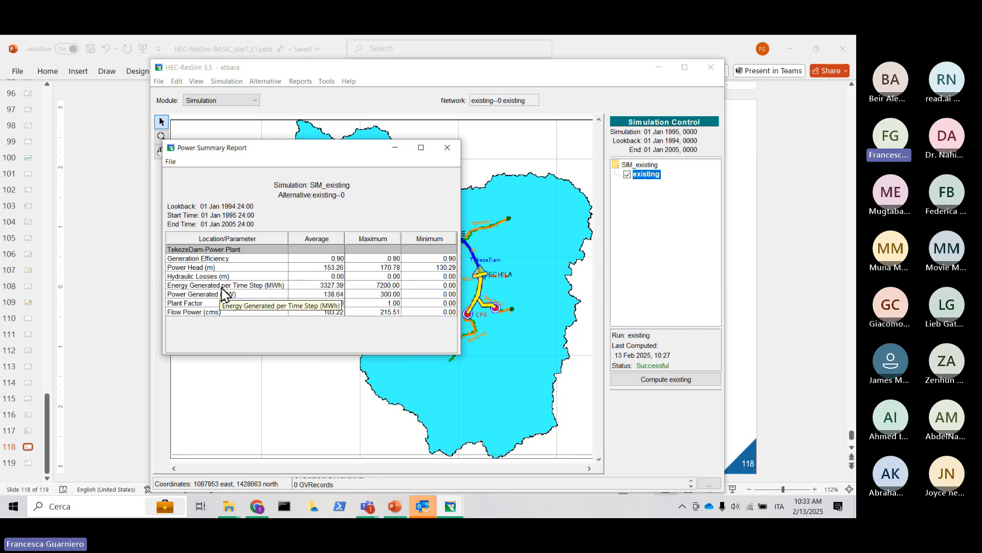
click(309, 287)
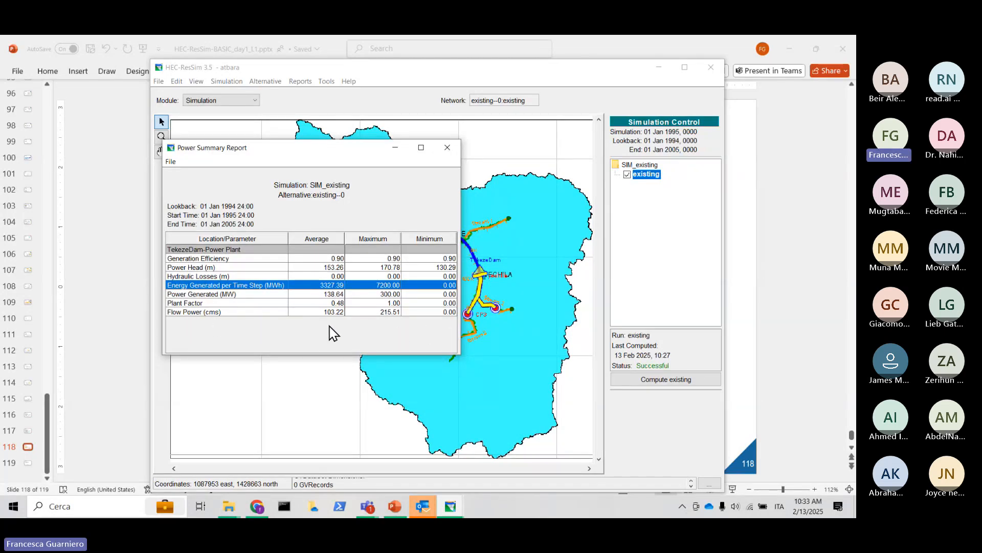
click(448, 147)
Open the Reservoir Summary report, examine TekezeDam's storage and elevation rows, and close the report.
click(300, 81)
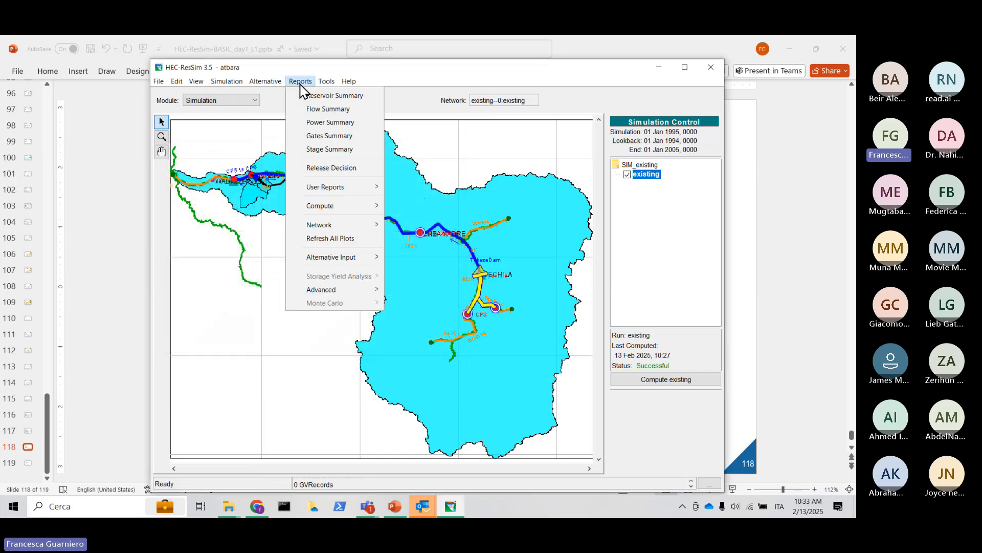
click(348, 97)
drag(451, 193, 403, 184)
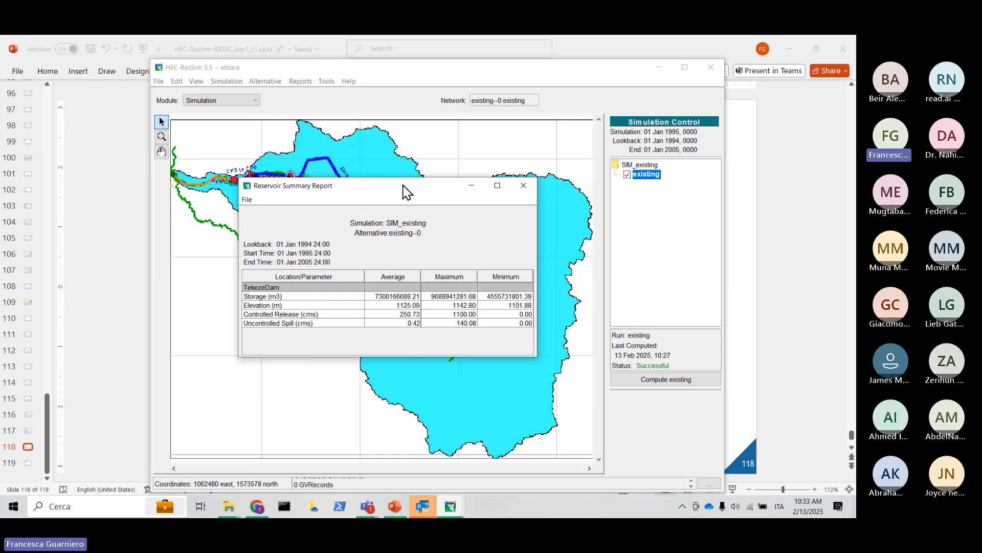
click(523, 185)
click(301, 81)
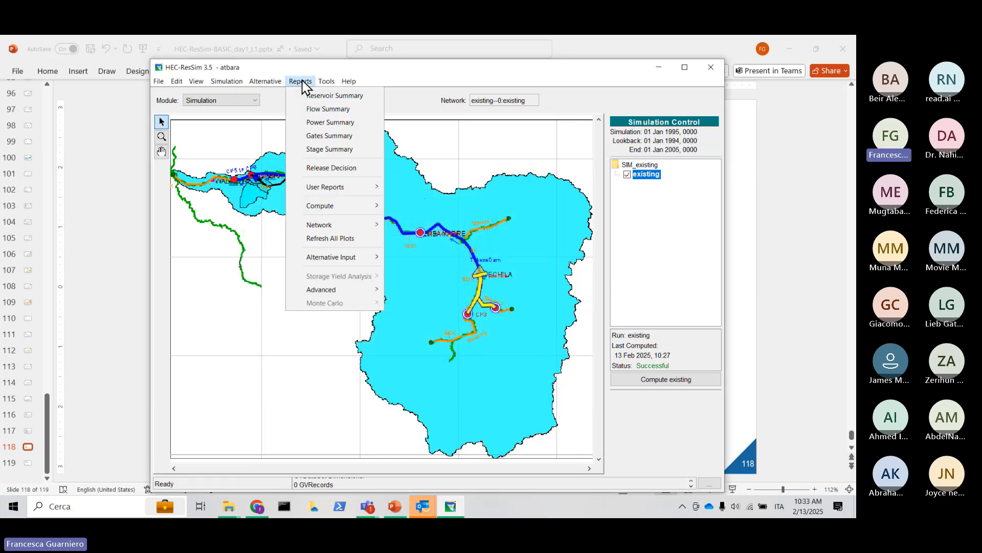
click(309, 96)
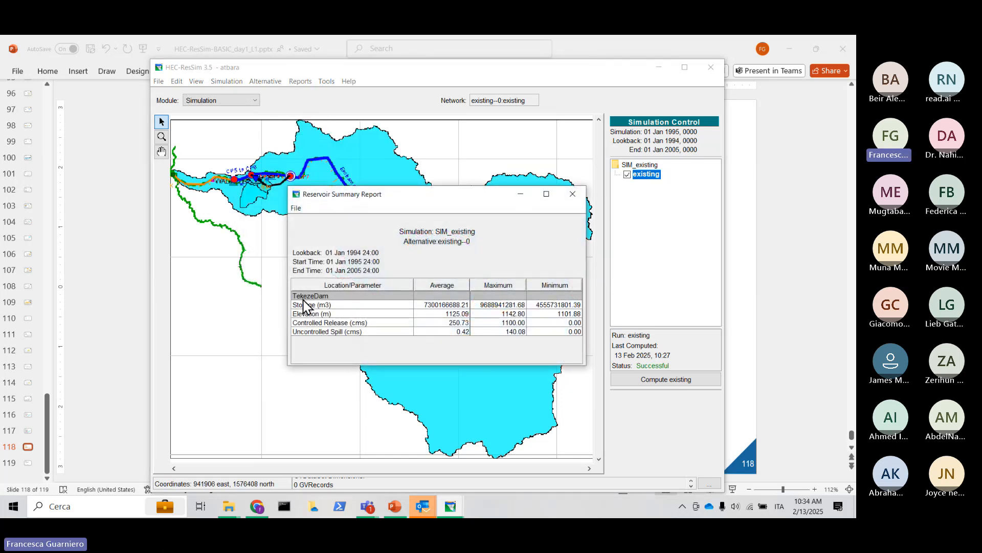
click(342, 310)
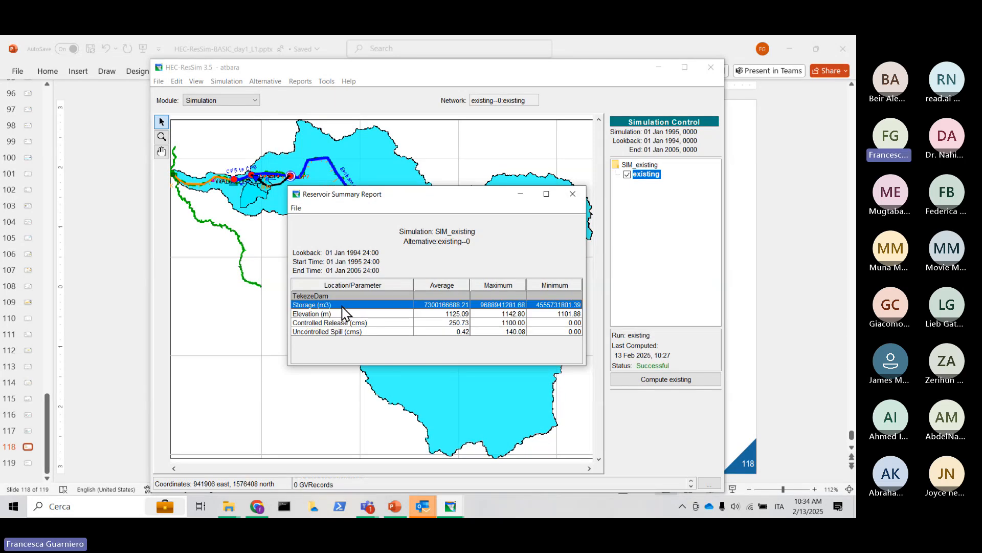
click(424, 314)
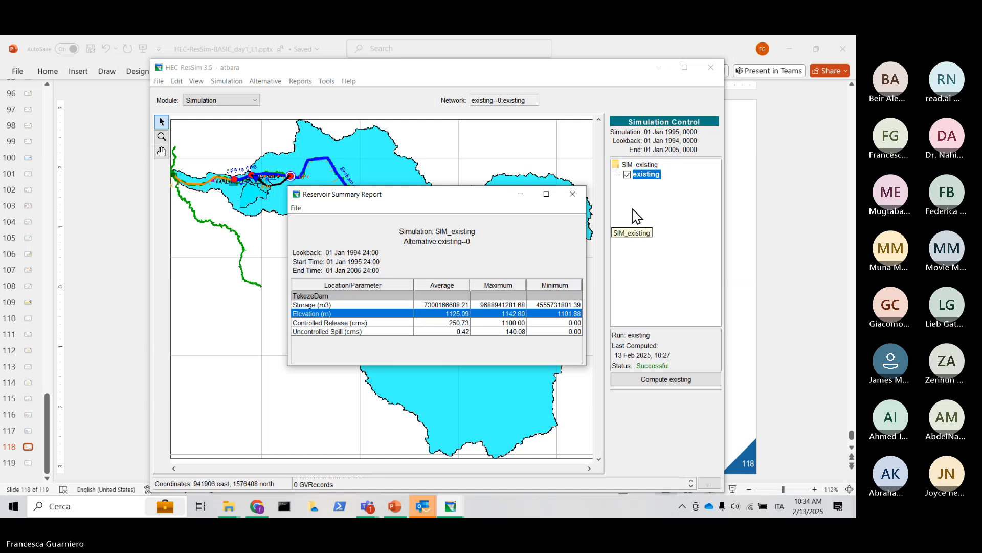
click(573, 194)
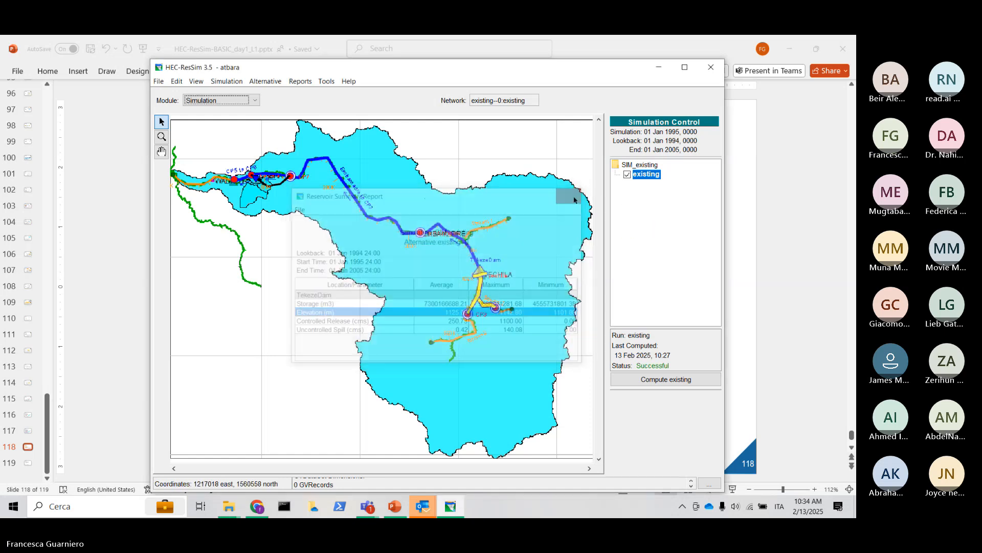
Refresh all plots and save the watershed.
click(296, 81)
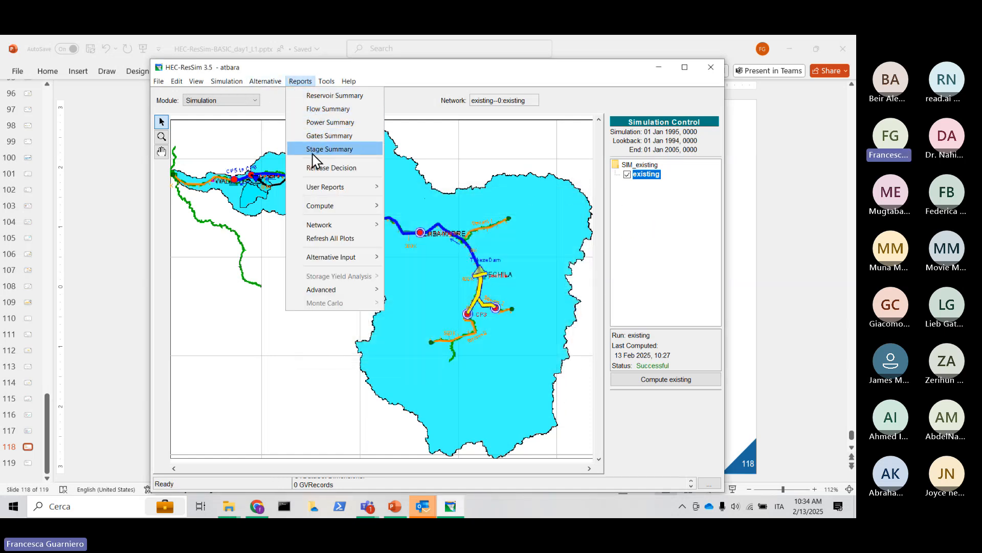
mouse_move(326, 188)
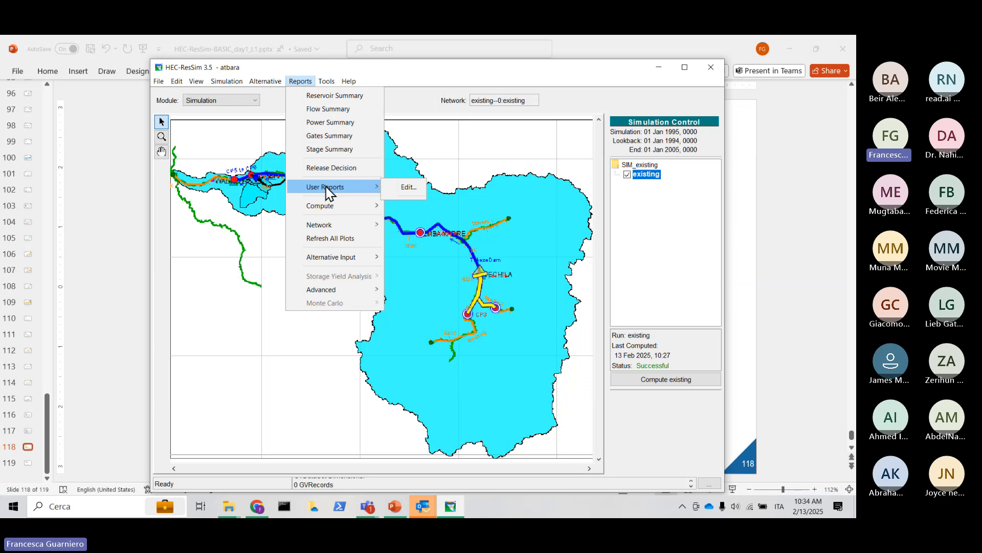
click(328, 238)
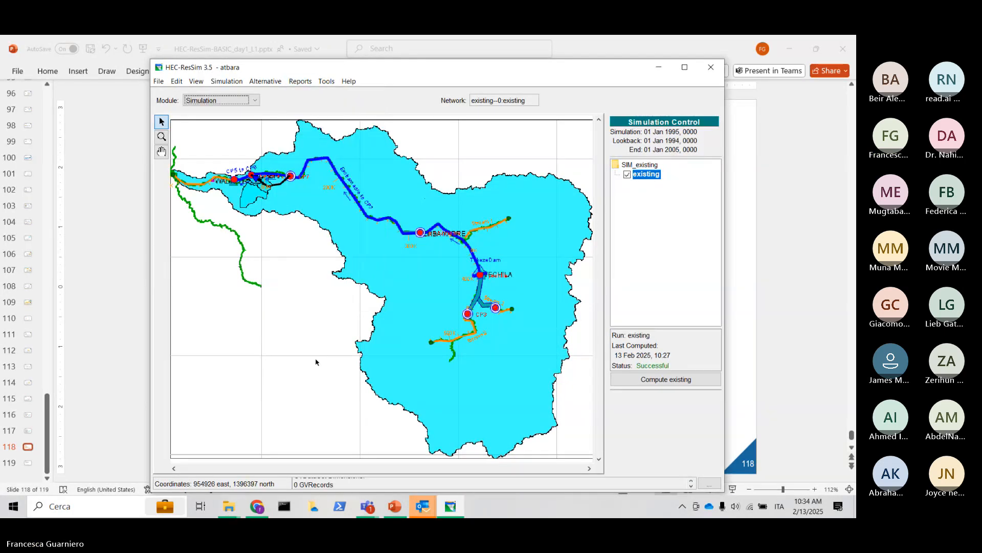
click(158, 82)
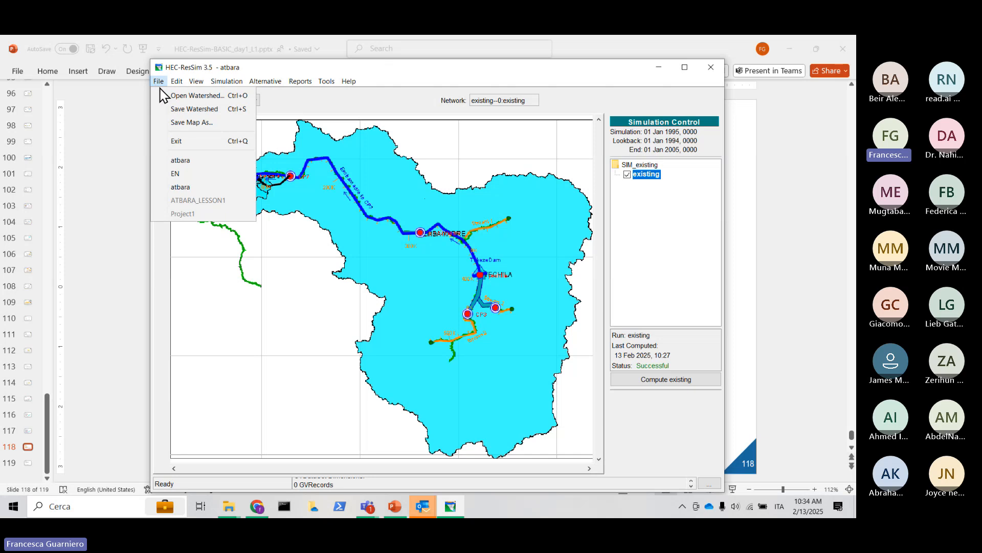
click(173, 109)
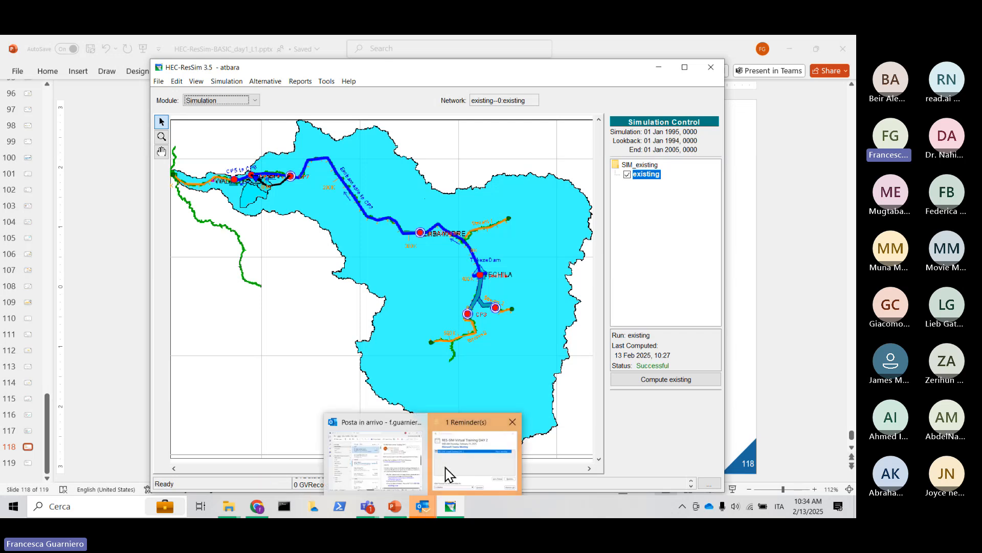
Switch to PowerPoint and advance to the slide with the existing and future conditions exercises.
click(450, 507)
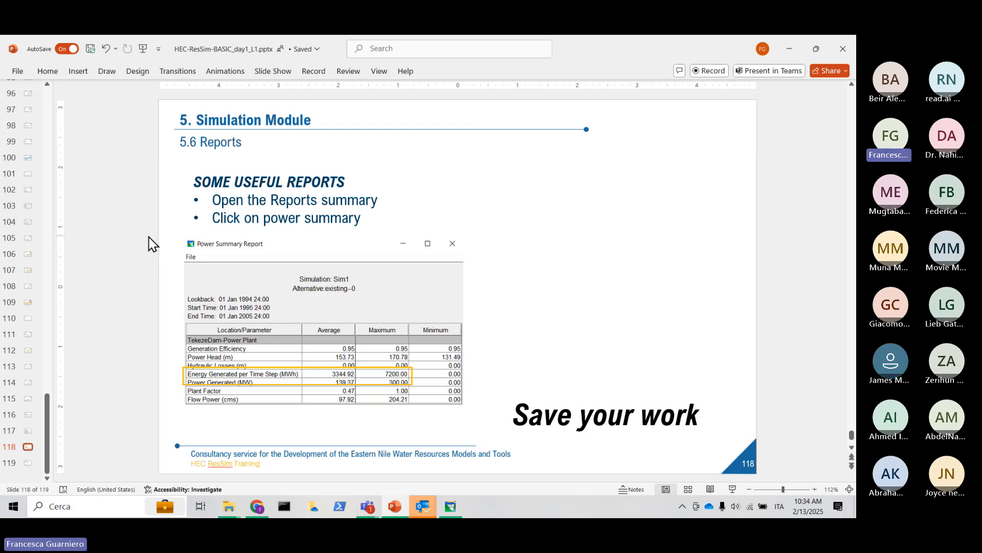
scroll(152, 243, down, 1)
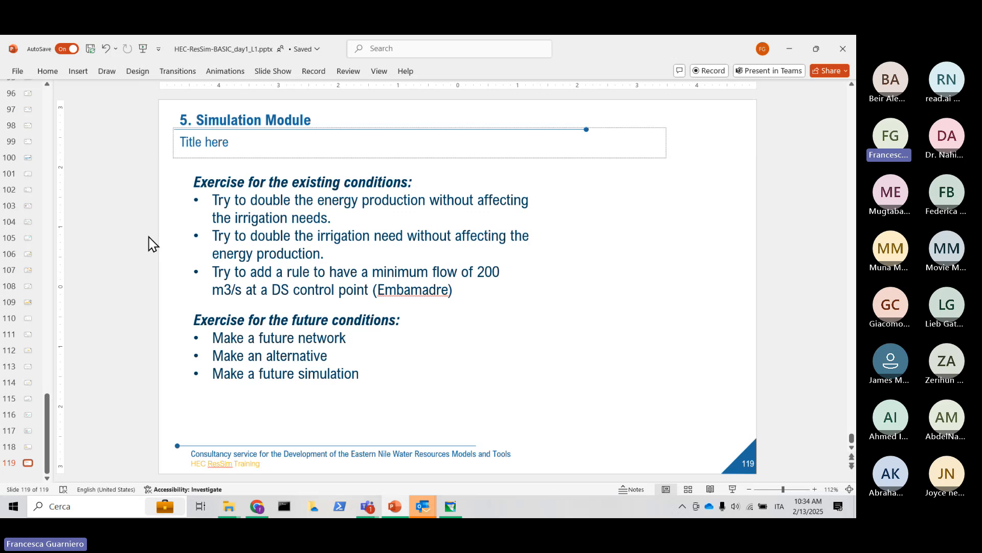
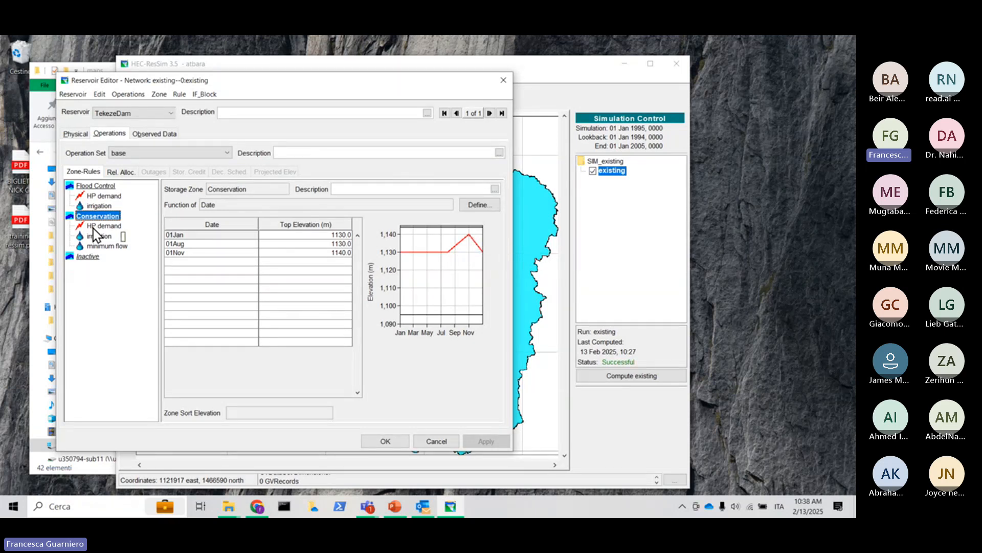
Double all monthly totals of the HP demand rule in TekezeDam's Conservation zone with a multiple factor fill, and apply the change.
click(112, 229)
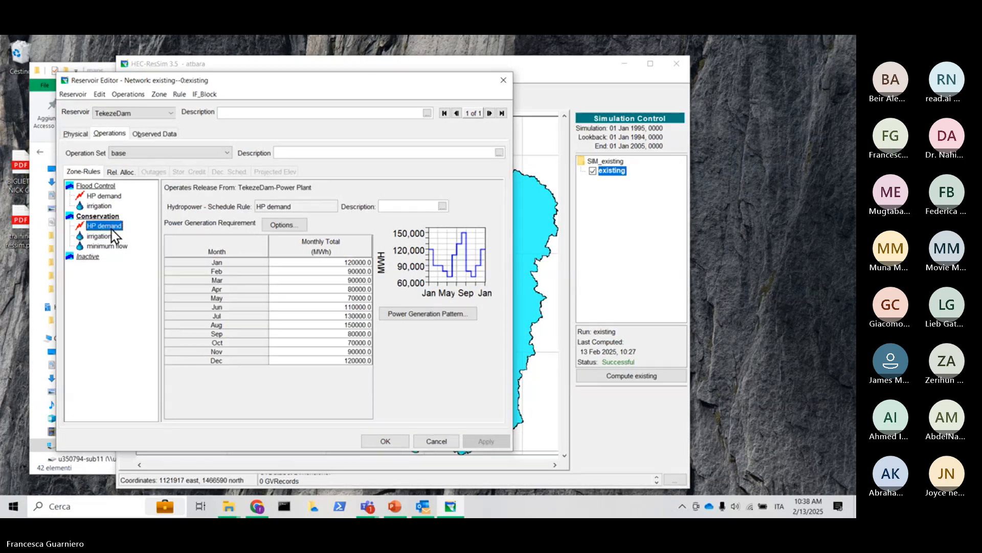
drag(306, 263, 298, 362)
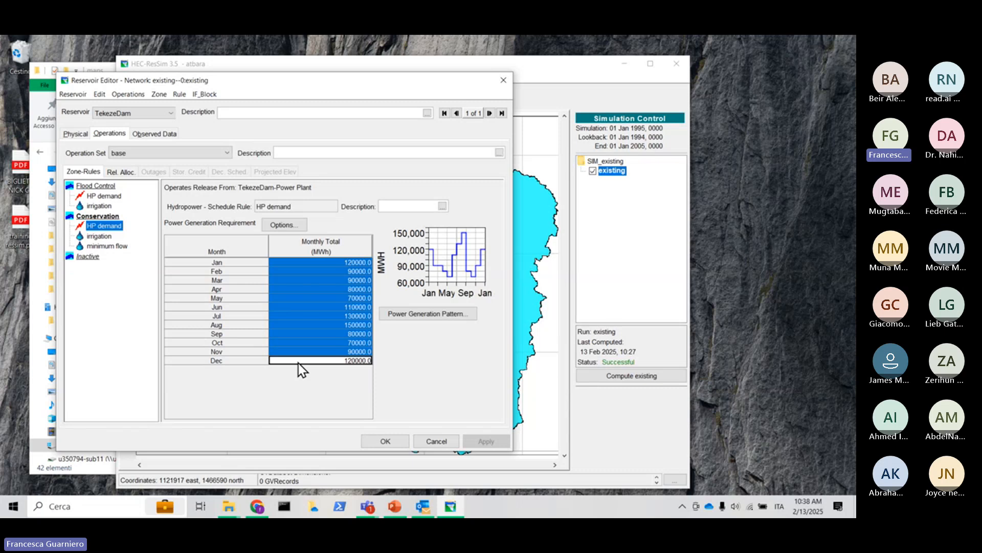
right_click(297, 279)
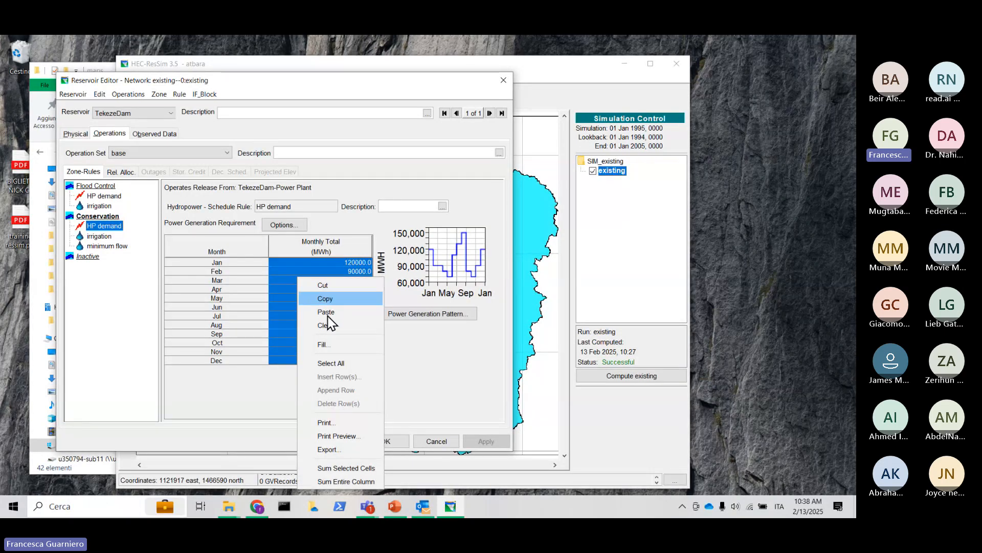
click(329, 345)
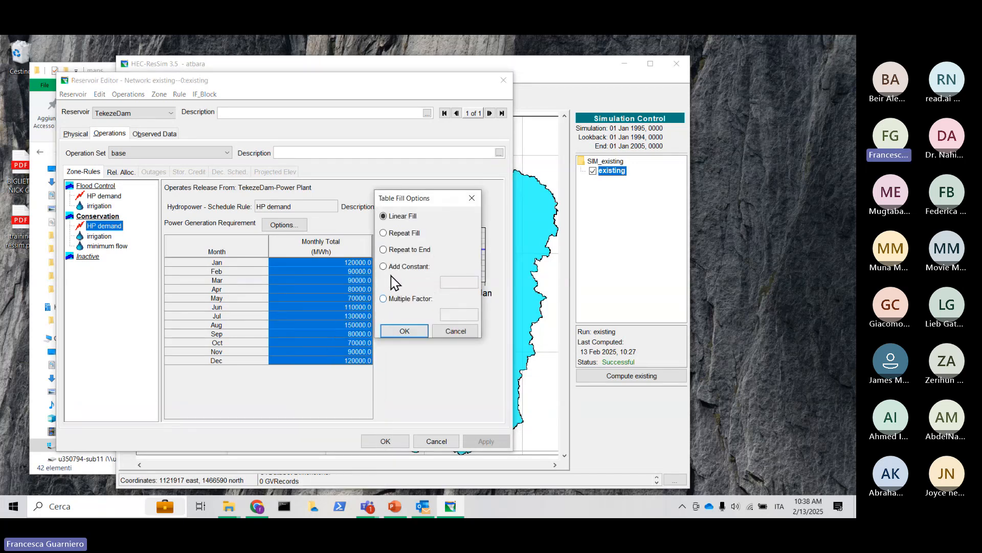
drag(429, 200, 442, 188)
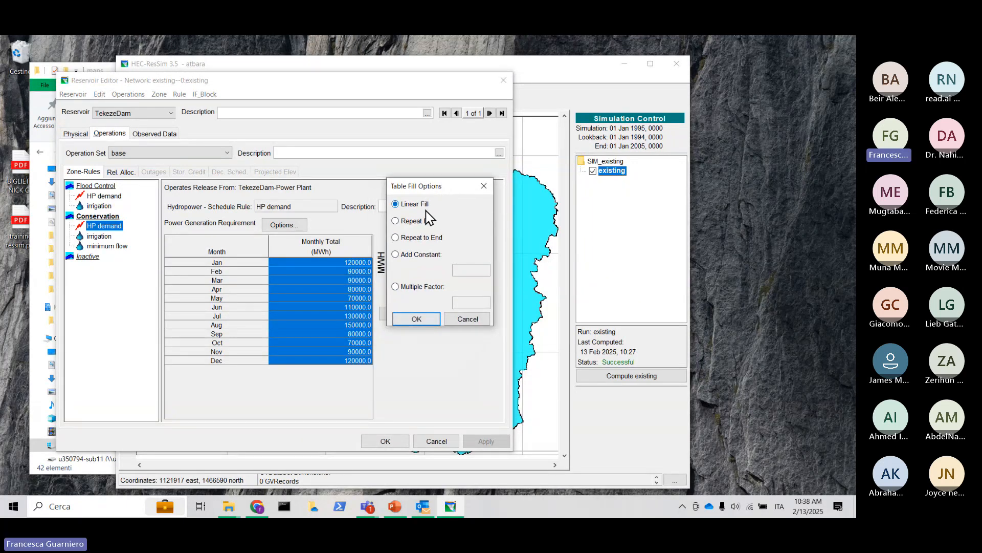
click(396, 287)
click(417, 319)
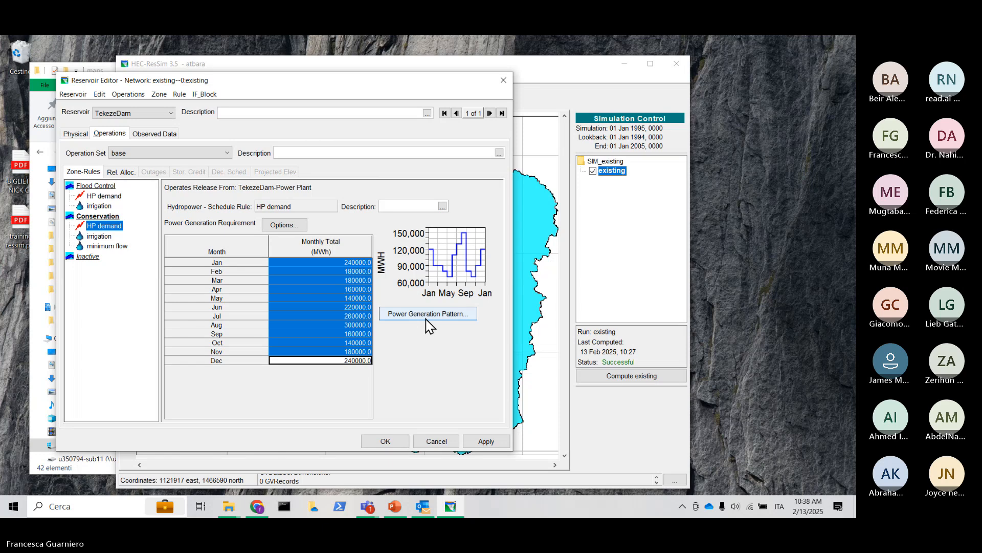
click(489, 443)
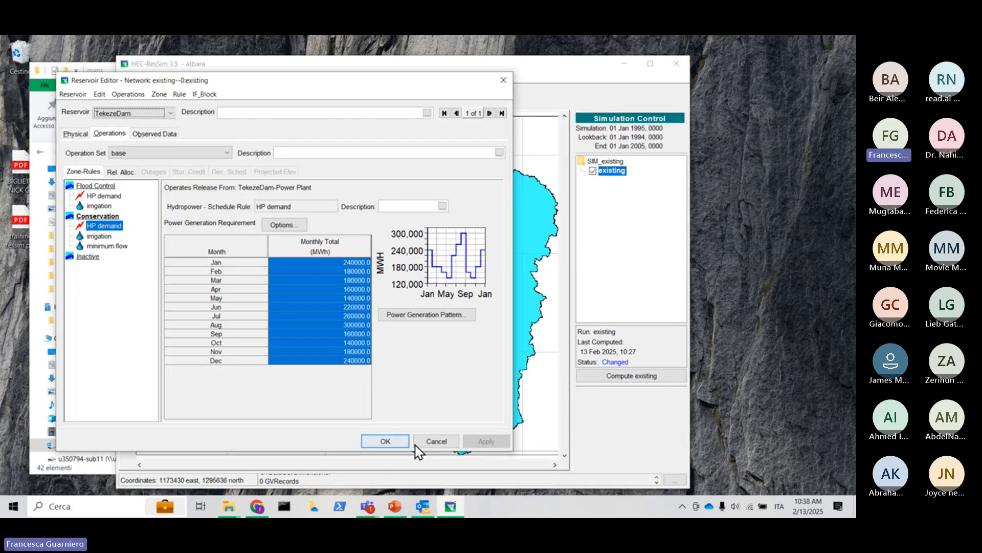
click(384, 441)
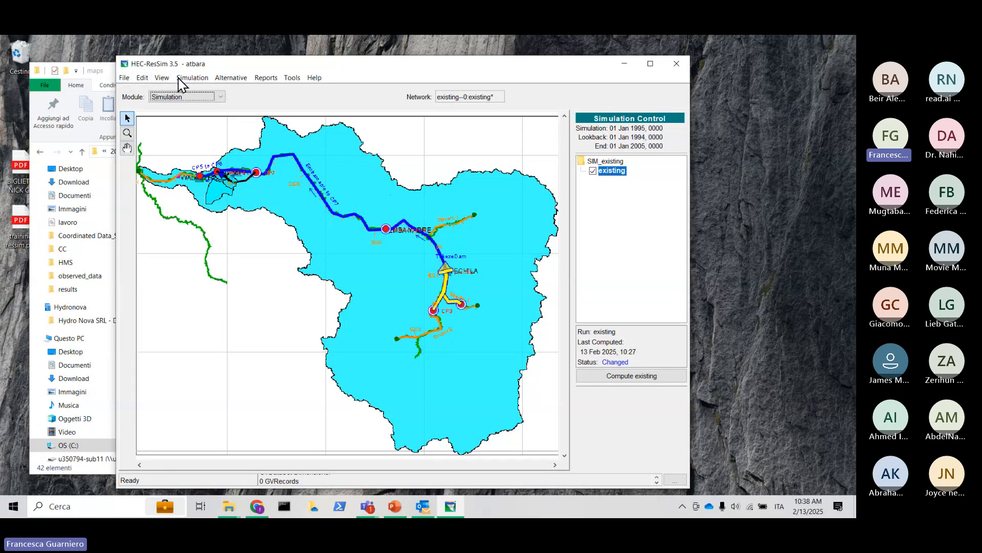
Save the simulation and the watershed.
click(202, 81)
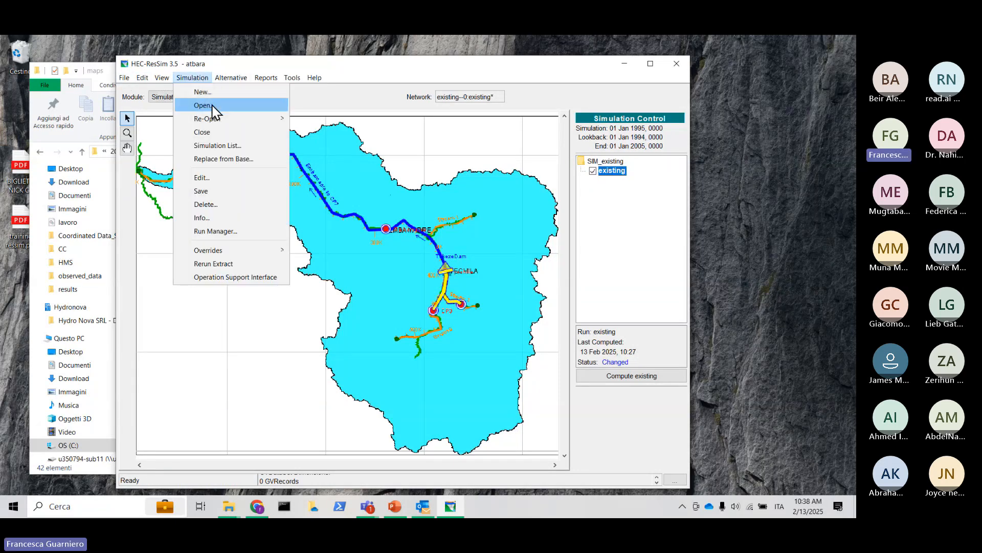
click(209, 191)
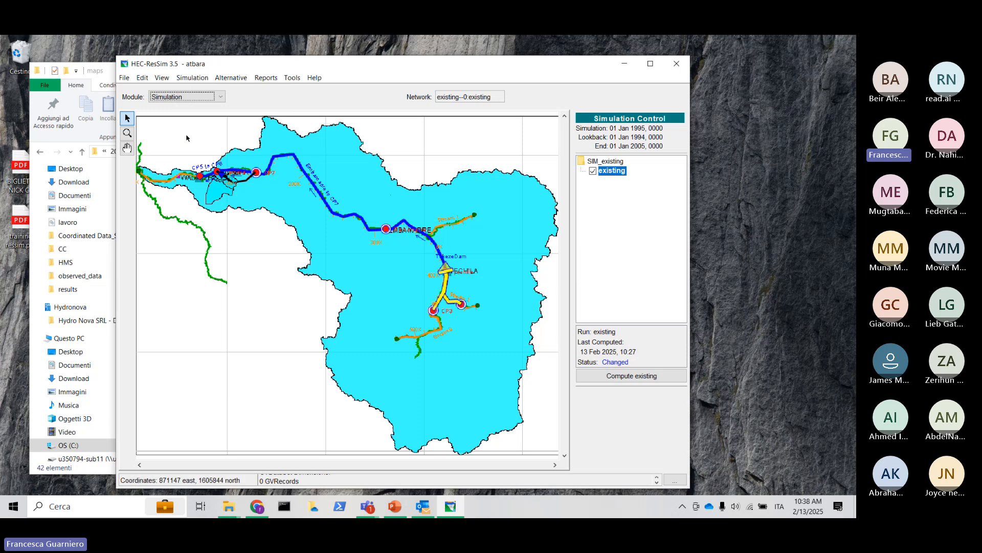
click(124, 77)
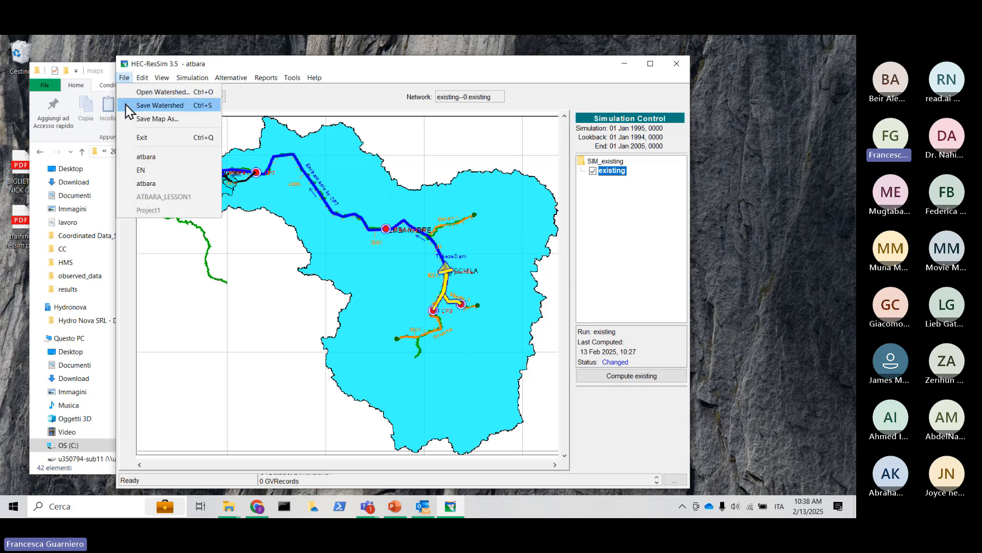
click(134, 105)
Compute the existing run and close the compute message window.
click(265, 78)
click(264, 79)
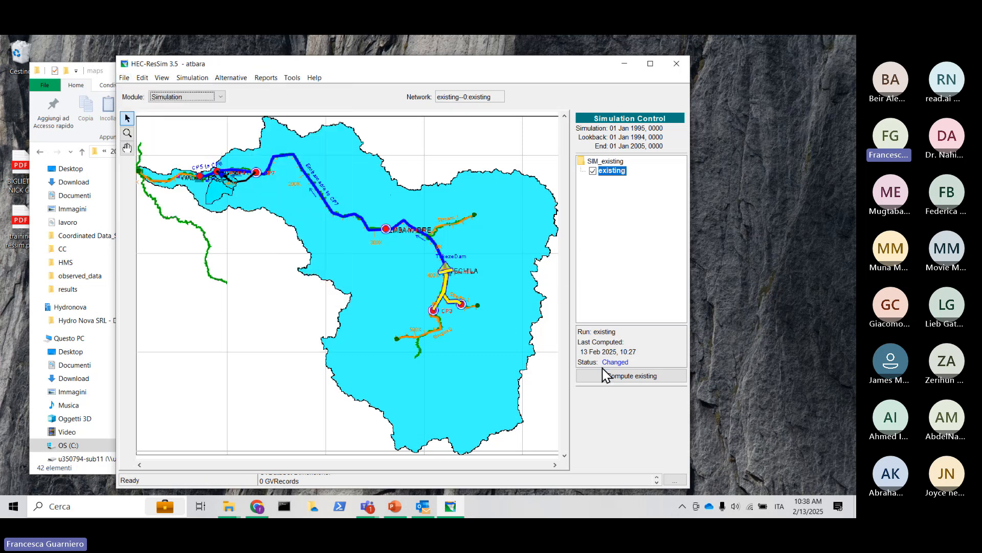
click(618, 377)
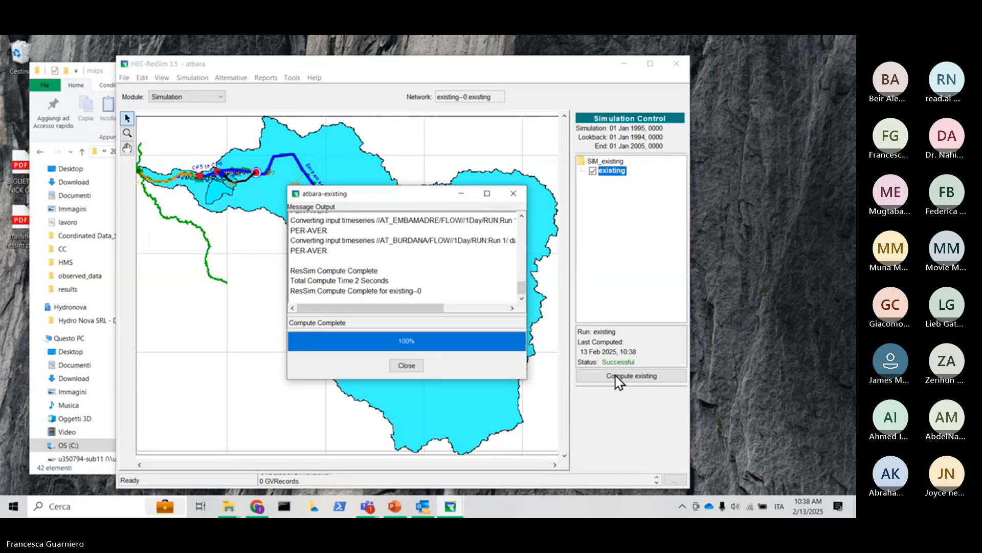
click(406, 366)
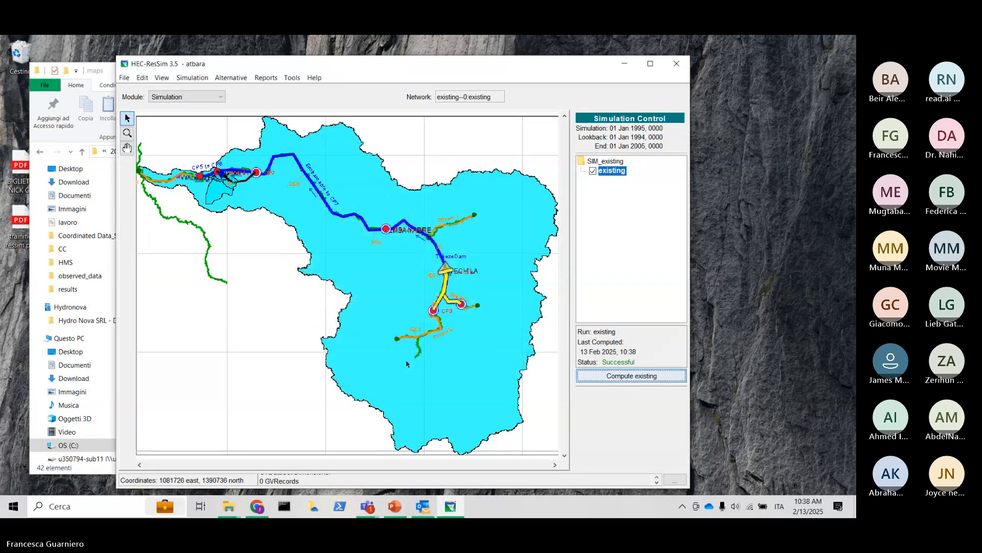
Plot the releases of TekezeDam.
right_click(446, 283)
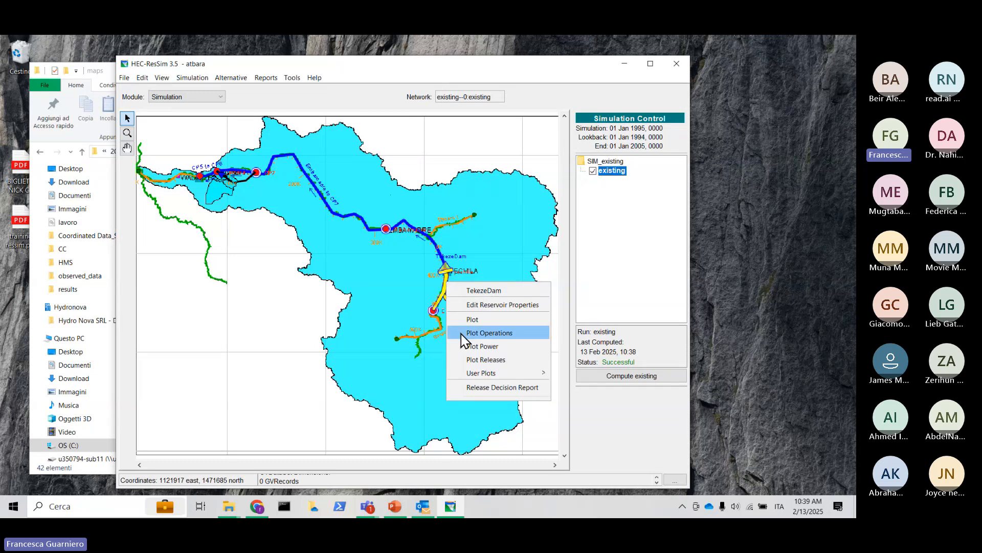
click(478, 364)
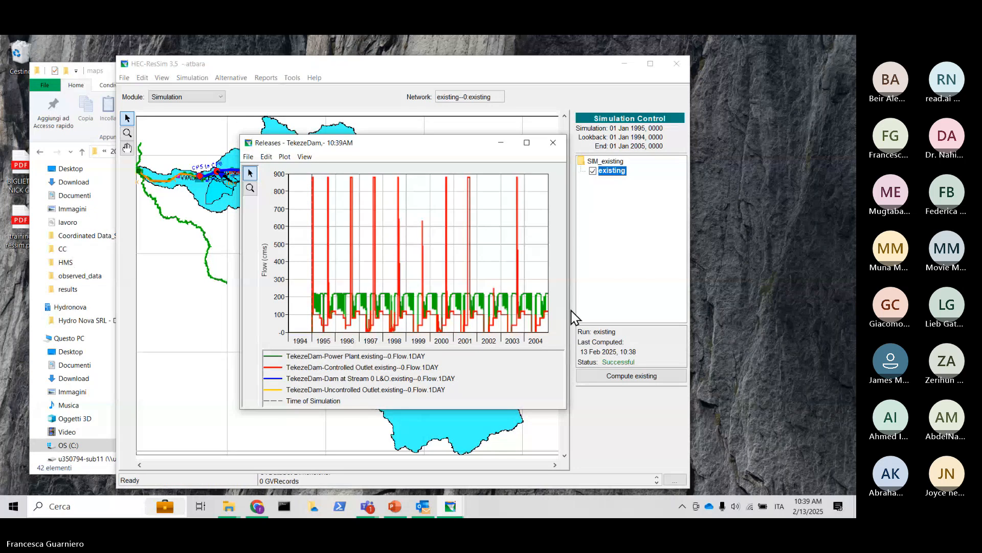
Widen the Releases plot and zoom in on TekezeDam's power plant and controlled outlet flows from late May to early June 1996.
drag(566, 312, 764, 312)
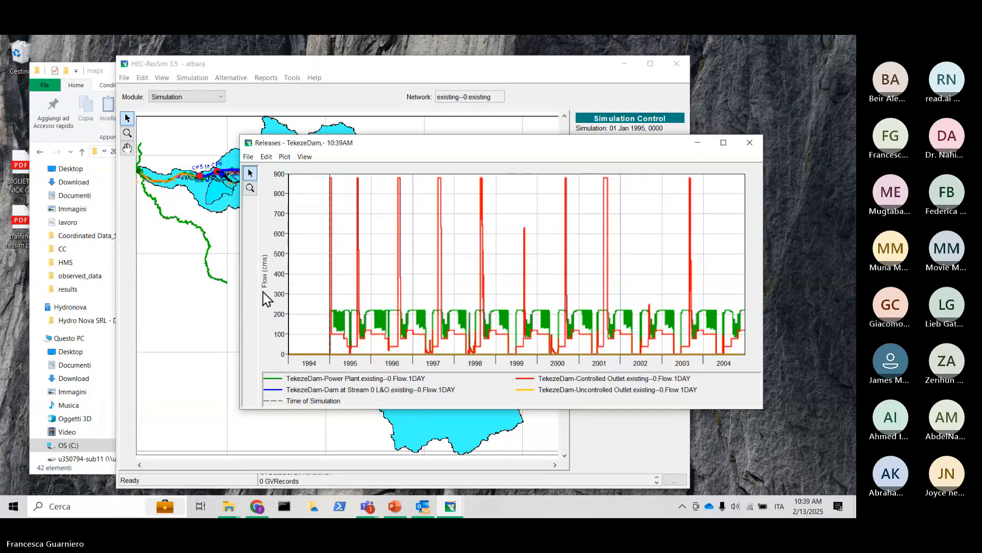
drag(240, 293, 68, 277)
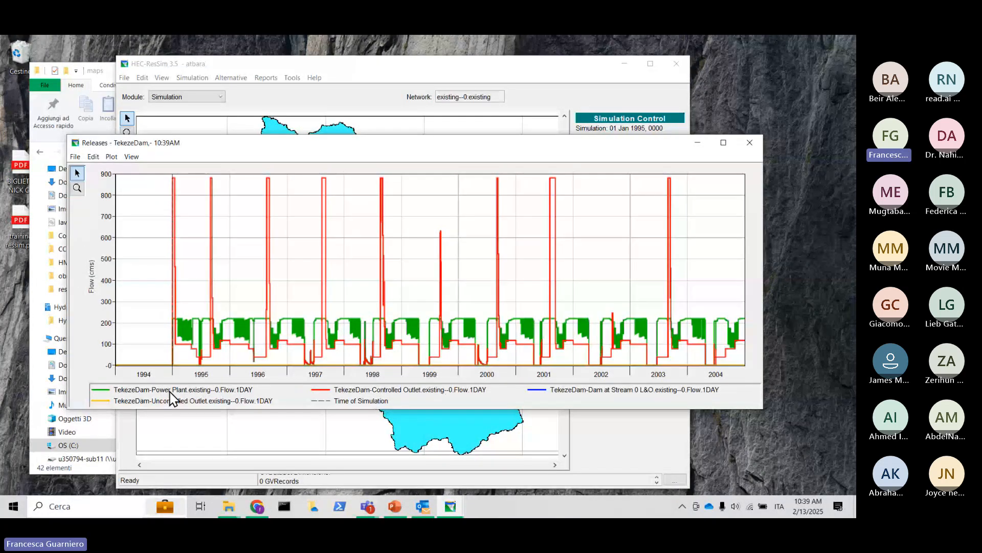
click(77, 190)
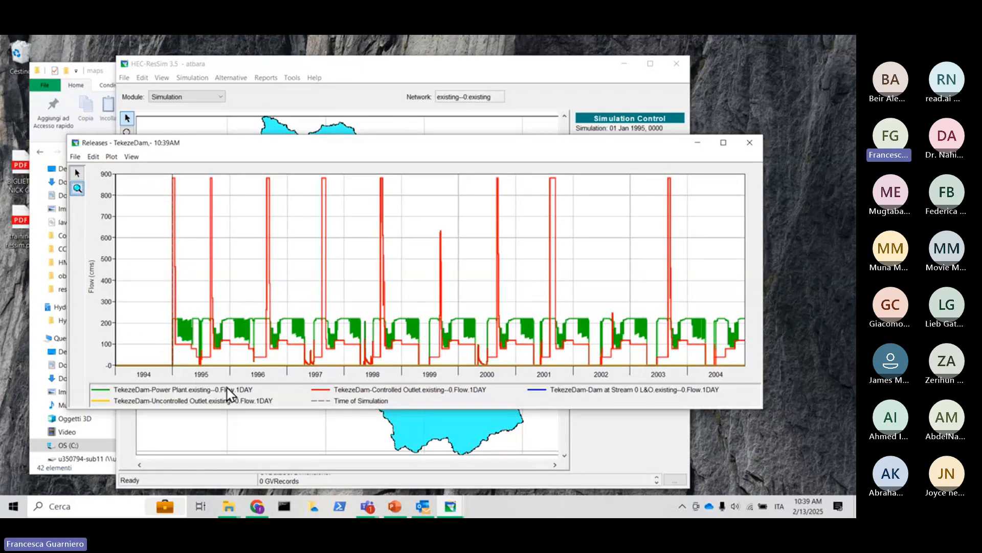
drag(228, 369, 288, 379)
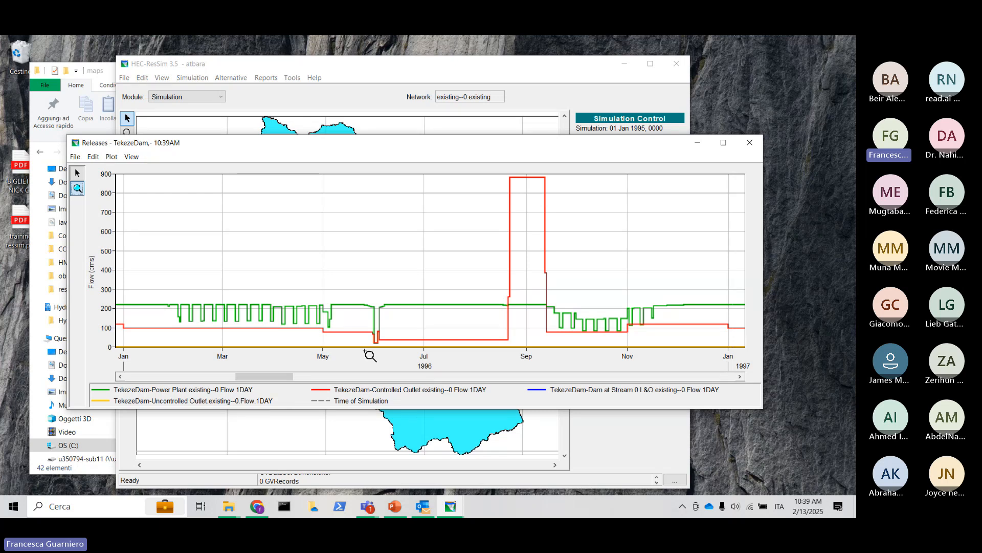
drag(364, 350, 387, 358)
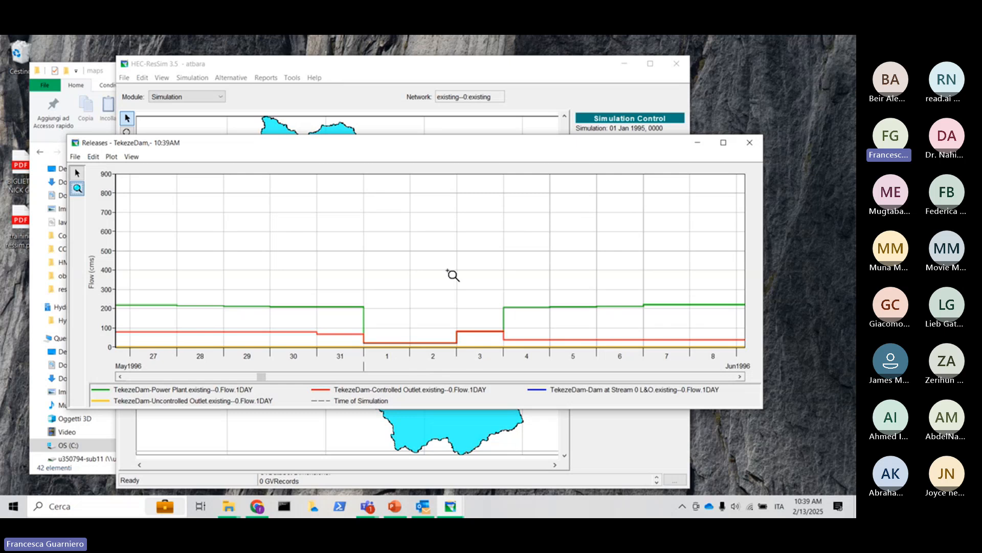
Examine TekezeDam's power plant and controlled outlet releases between March and July 1997 in the Releases plot.
right_click(447, 270)
right_click(447, 269)
right_click(447, 269)
right_click(447, 270)
right_click(447, 269)
right_click(447, 270)
right_click(446, 270)
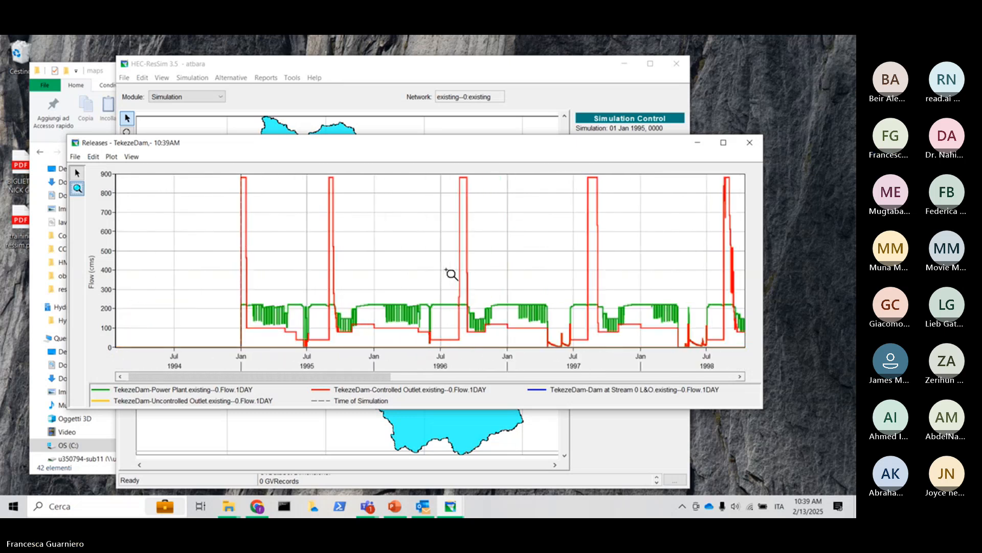
drag(533, 352, 583, 363)
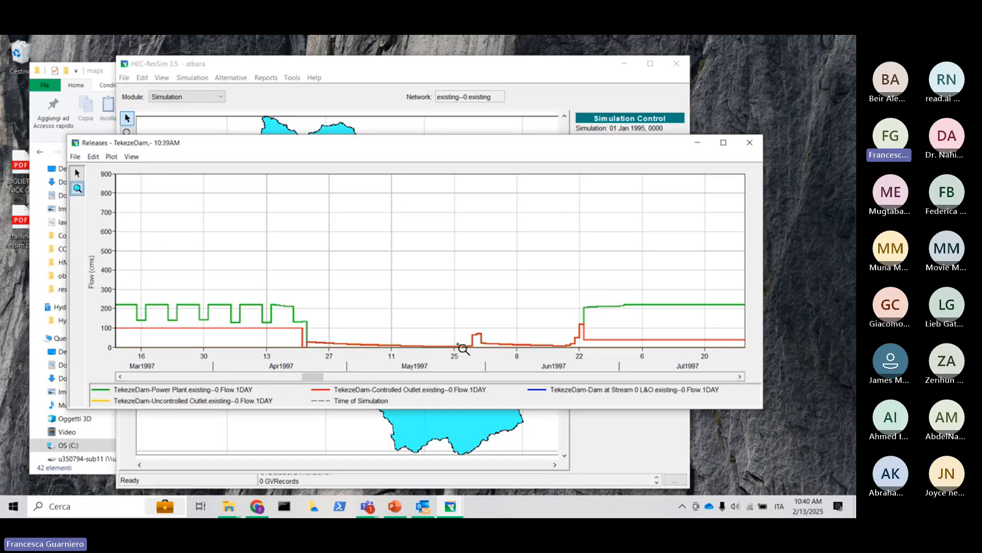
Examine TekezeDam's releases between March and August 2000, then restore the full simulation period in the Releases plot.
right_click(418, 285)
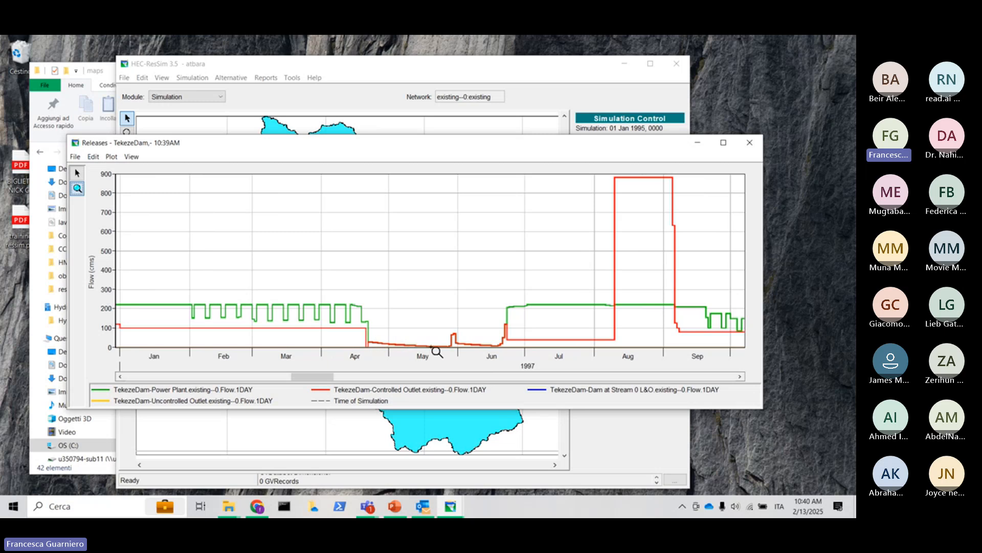
right_click(393, 313)
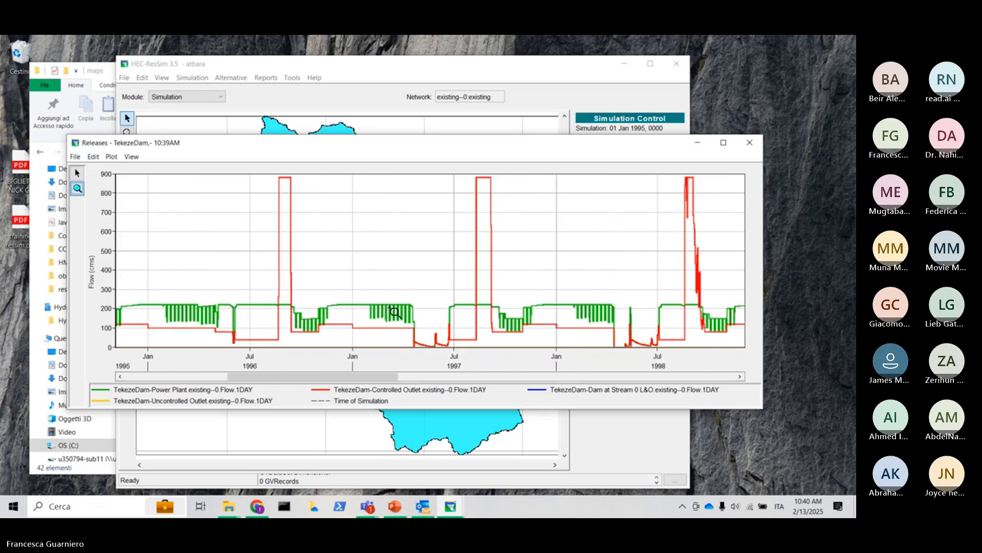
right_click(528, 311)
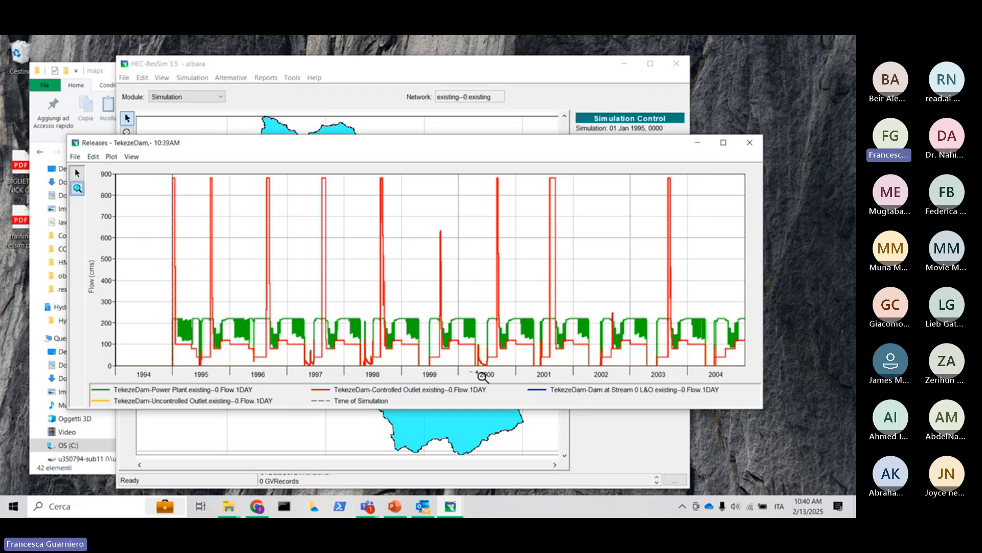
drag(477, 373, 492, 375)
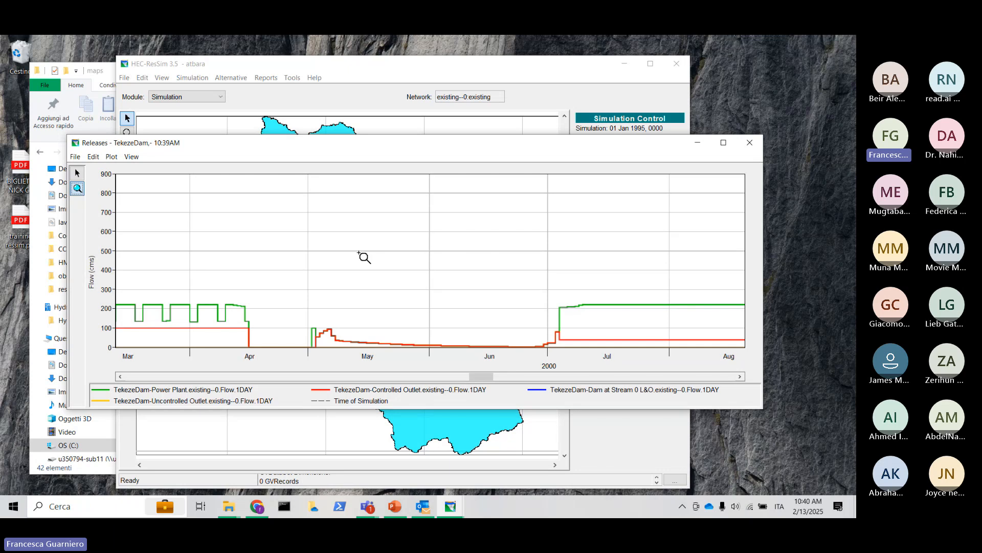
right_click(438, 232)
right_click(438, 231)
right_click(438, 232)
right_click(438, 232)
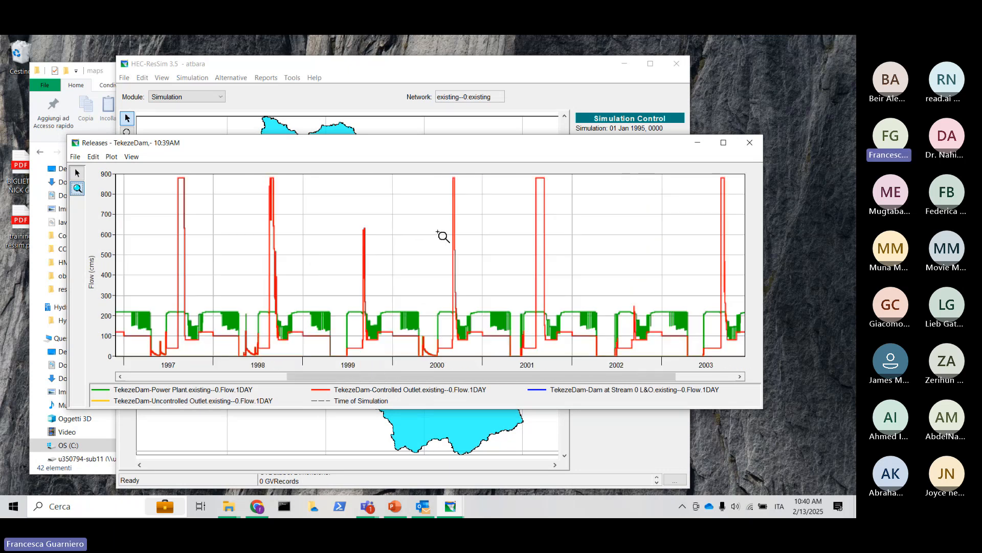
right_click(438, 231)
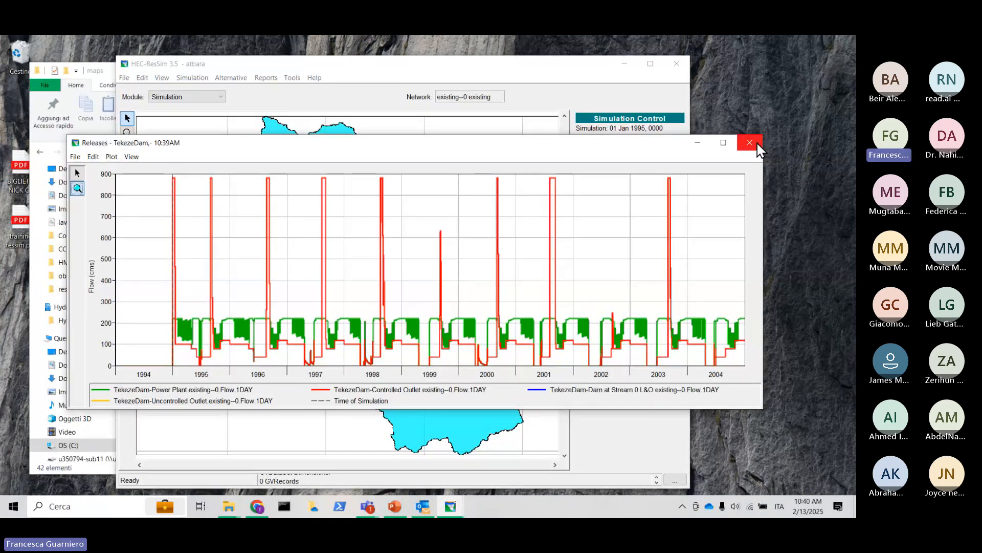
Move the Releases plot clear of the map and open TekezeDam's default plot of pool elevation and flow.
drag(608, 147, 665, 231)
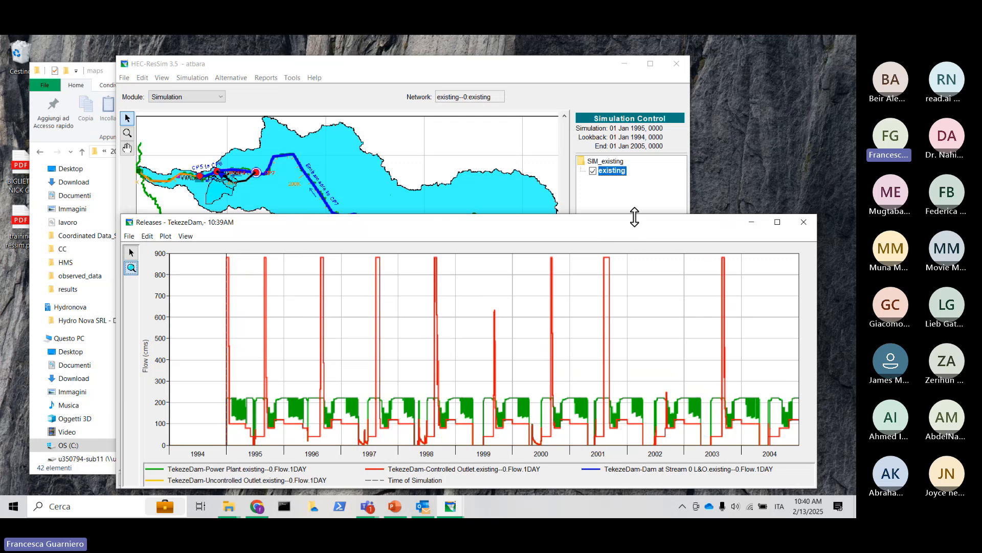
click(550, 83)
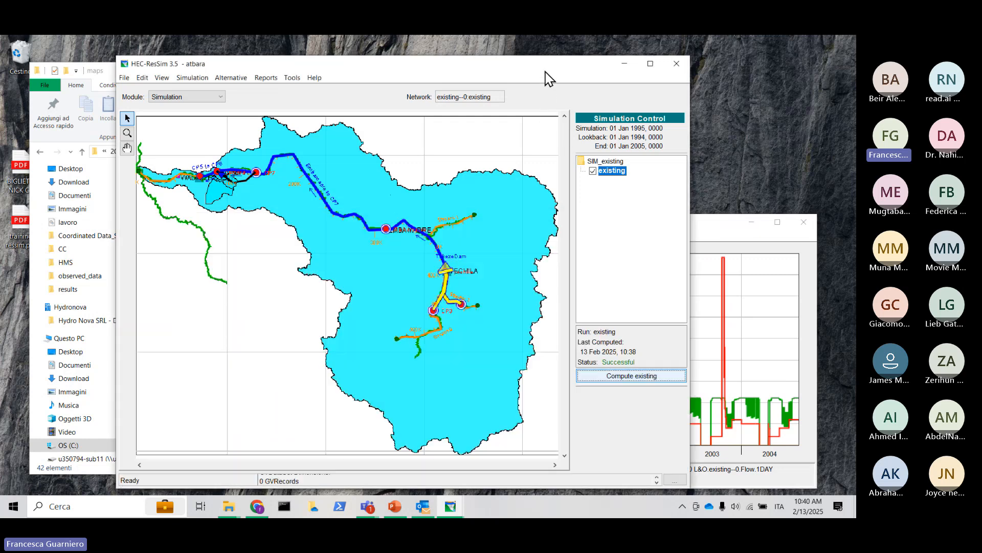
right_click(448, 287)
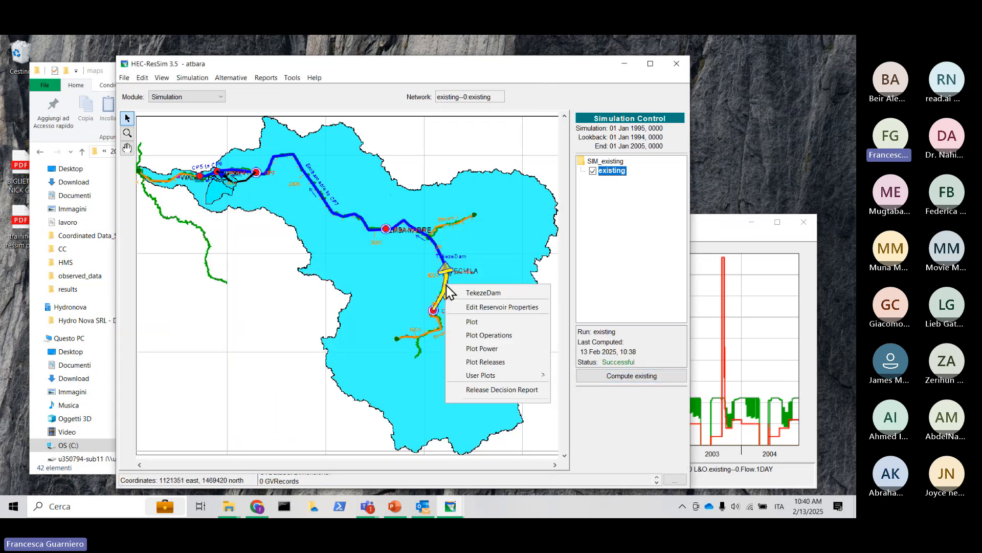
click(488, 326)
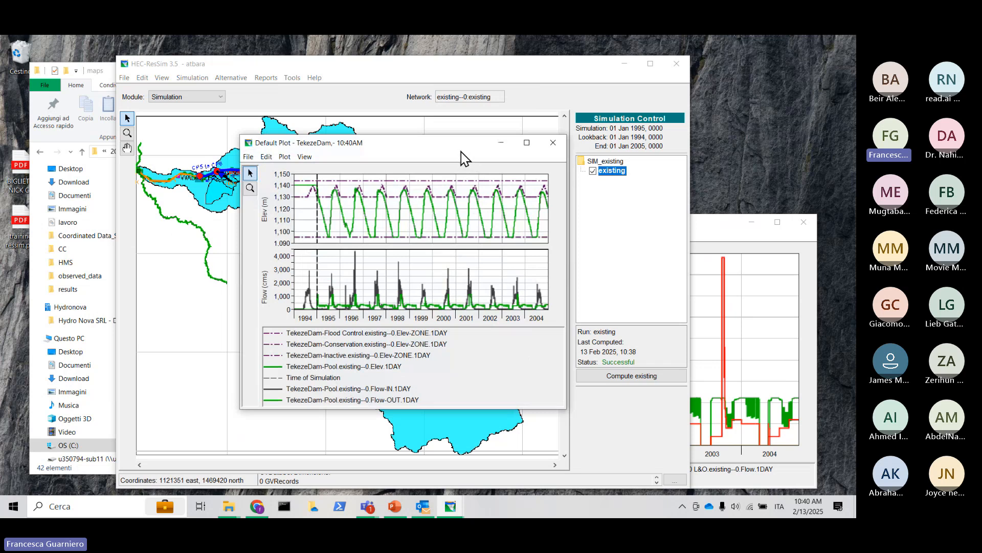
Zoom the Releases plot to the year 1997 and arrange the widened default plot above it for comparison.
click(729, 231)
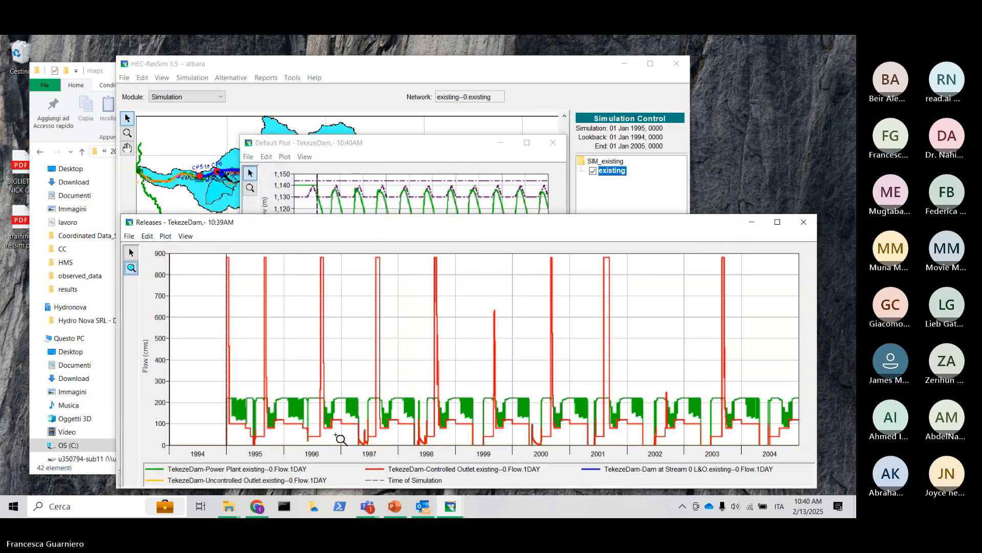
drag(340, 438, 402, 468)
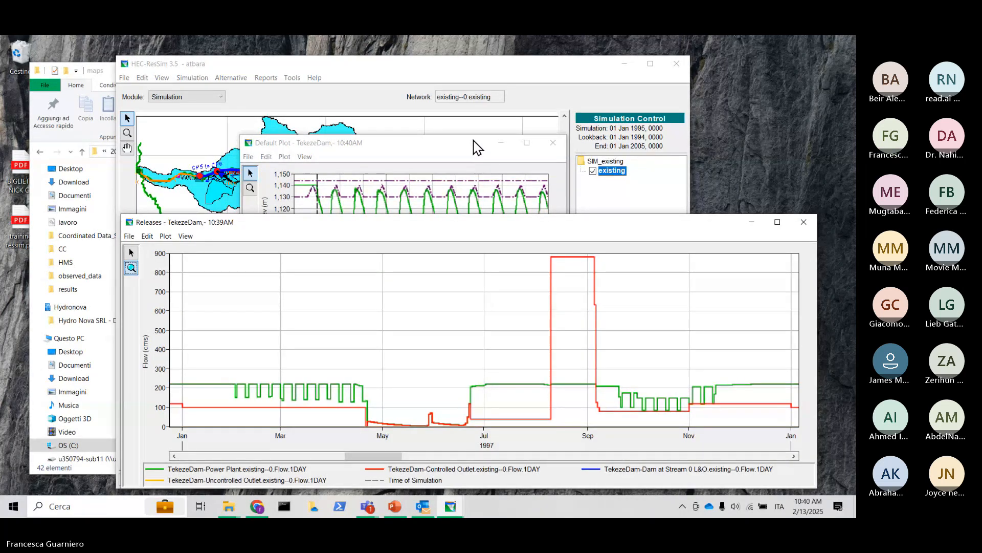
drag(476, 146, 353, 59)
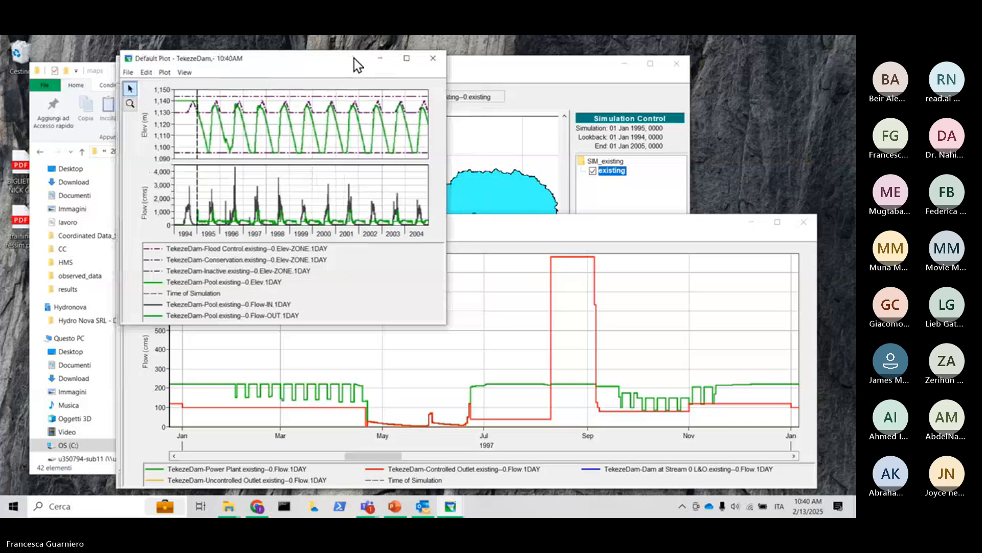
drag(452, 164, 821, 188)
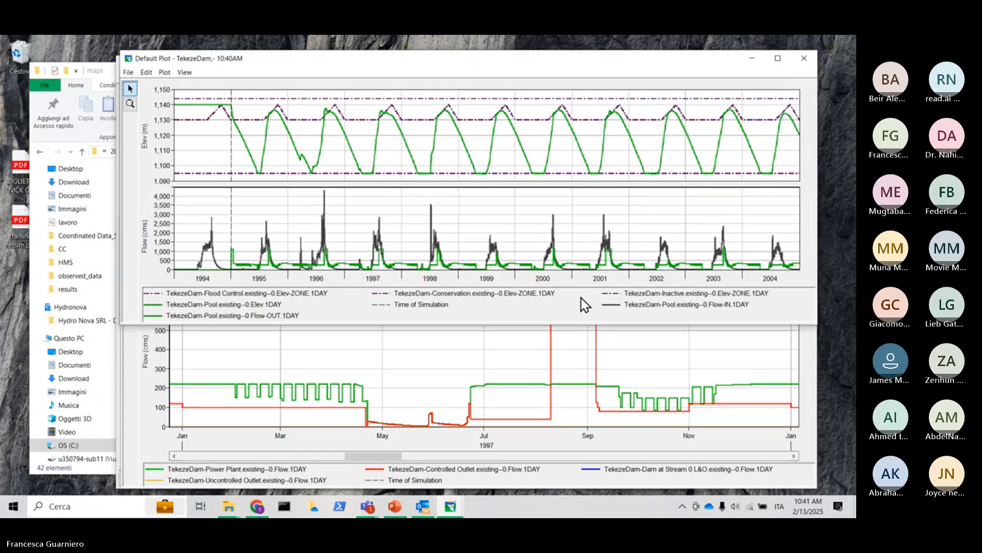
drag(586, 325, 593, 214)
click(638, 344)
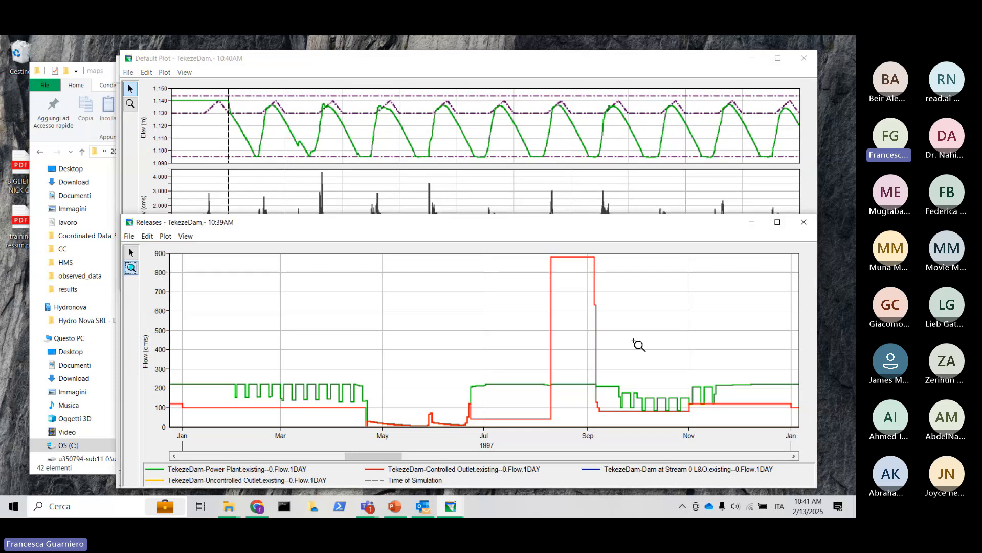
Zoom TekezeDam's default plot to the year 1997 to match the period of the Releases plot.
click(597, 196)
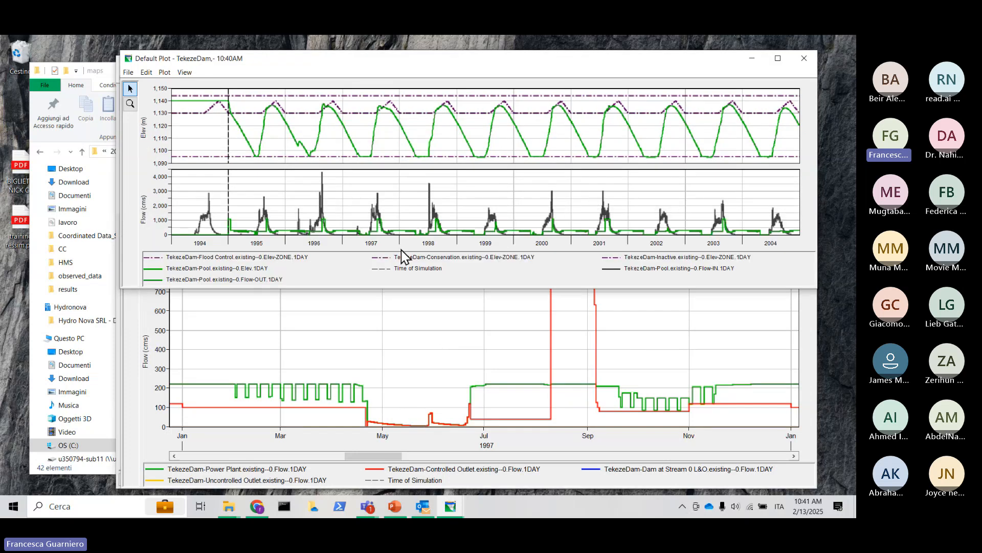
click(131, 104)
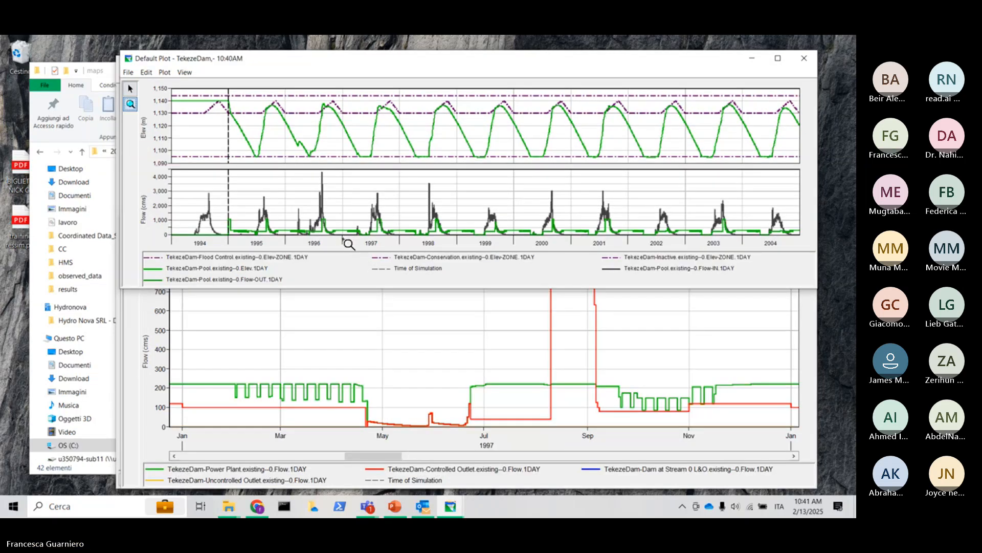
drag(338, 239, 404, 248)
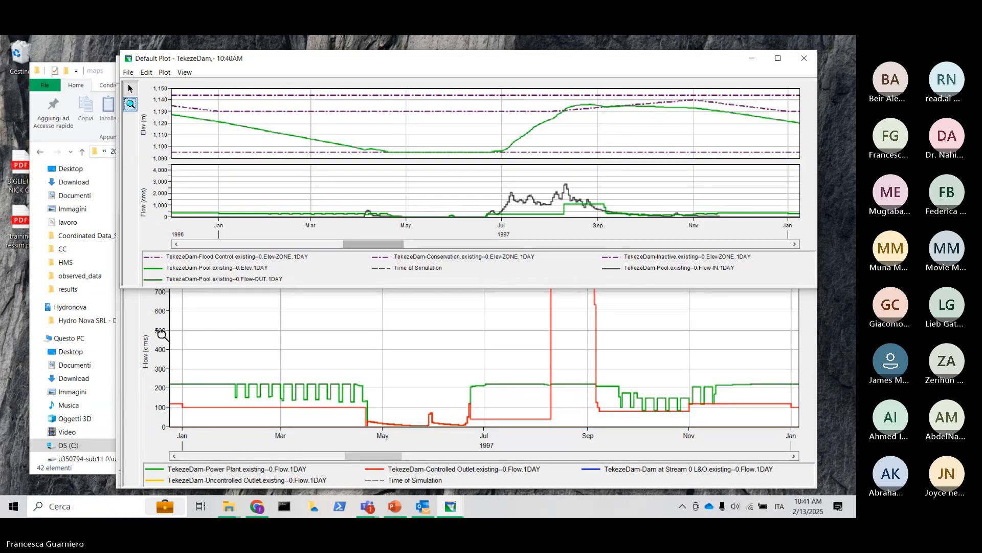
Resize the two plots to compare the 1997 pool elevation against the Inactive zone with the power plant and outlet releases.
click(146, 328)
drag(372, 216, 364, 278)
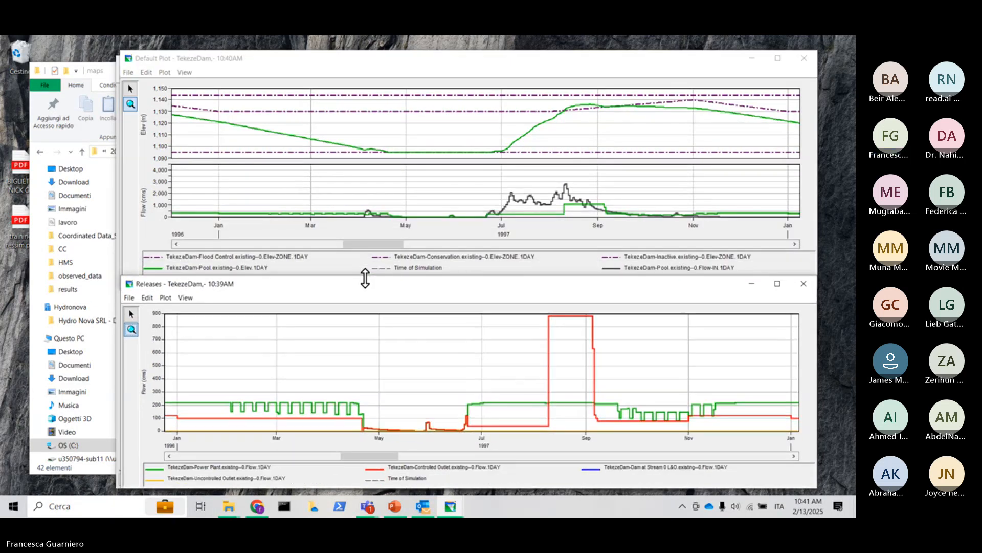
click(546, 70)
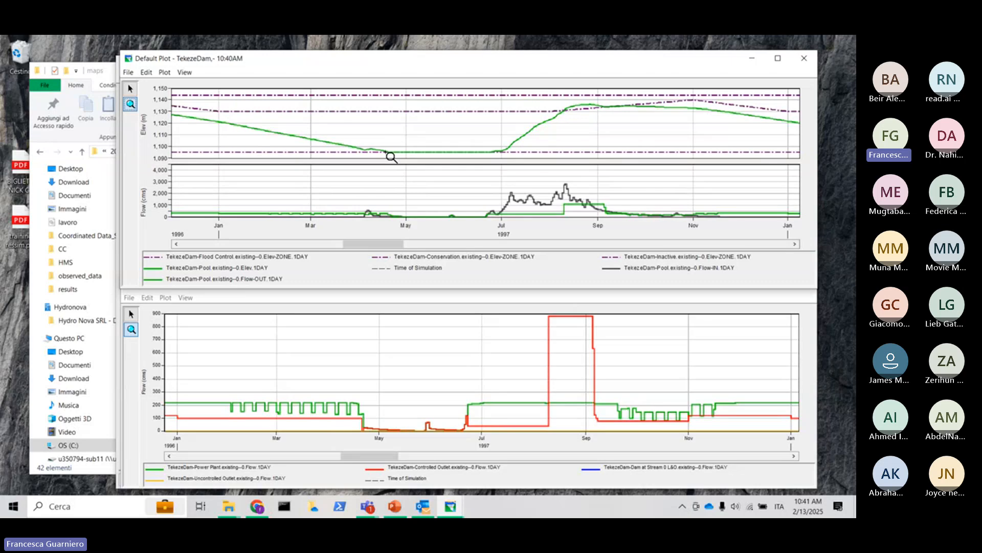
mouse_move(391, 156)
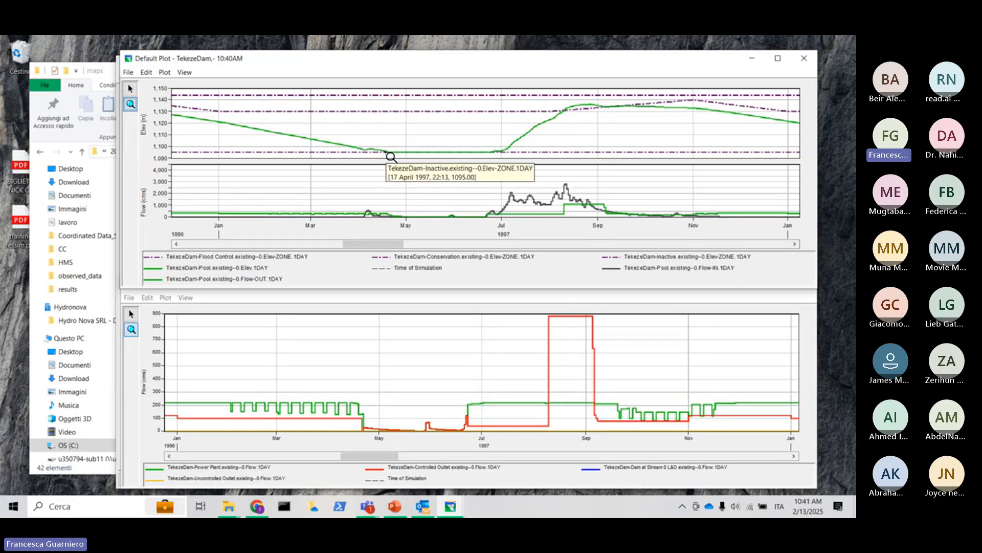
drag(410, 289, 411, 324)
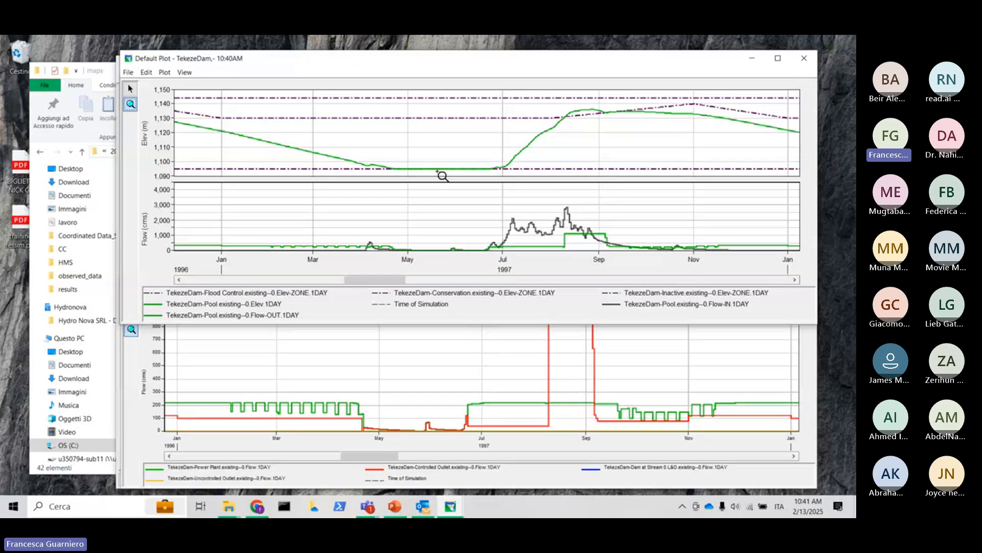
mouse_move(443, 176)
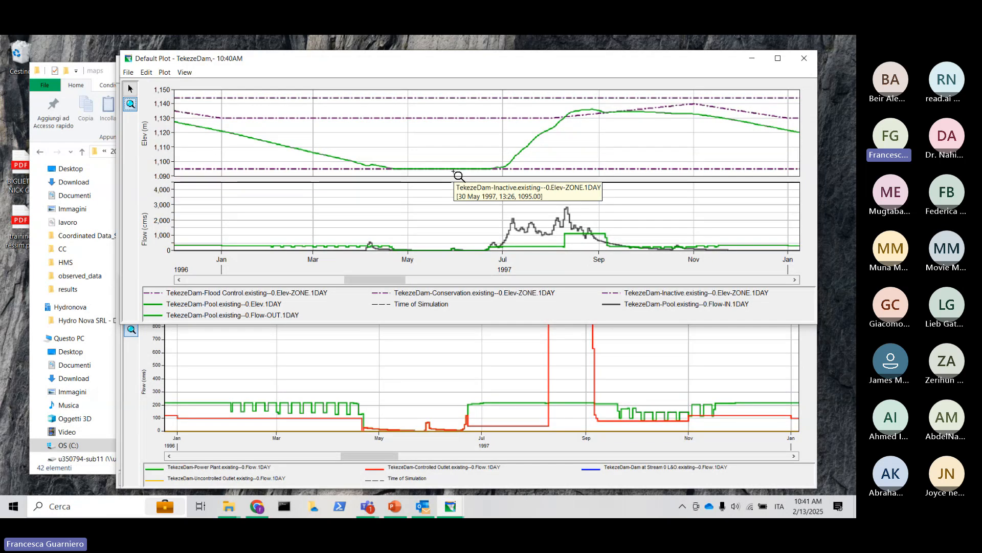
drag(562, 58, 563, 49)
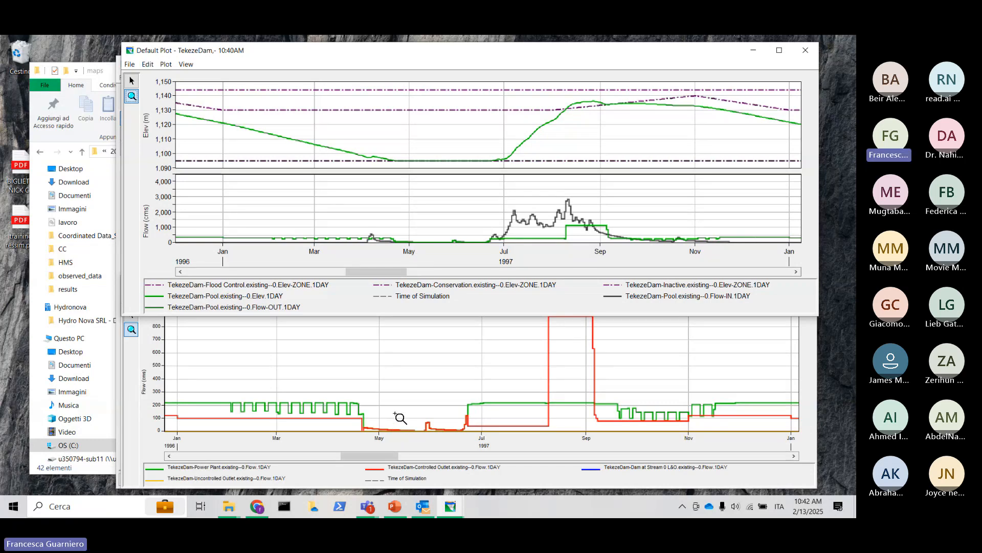
Zoom the default plot back out over several years to review the pool elevation, and close both TekezeDam plots.
right_click(464, 136)
right_click(464, 136)
right_click(463, 135)
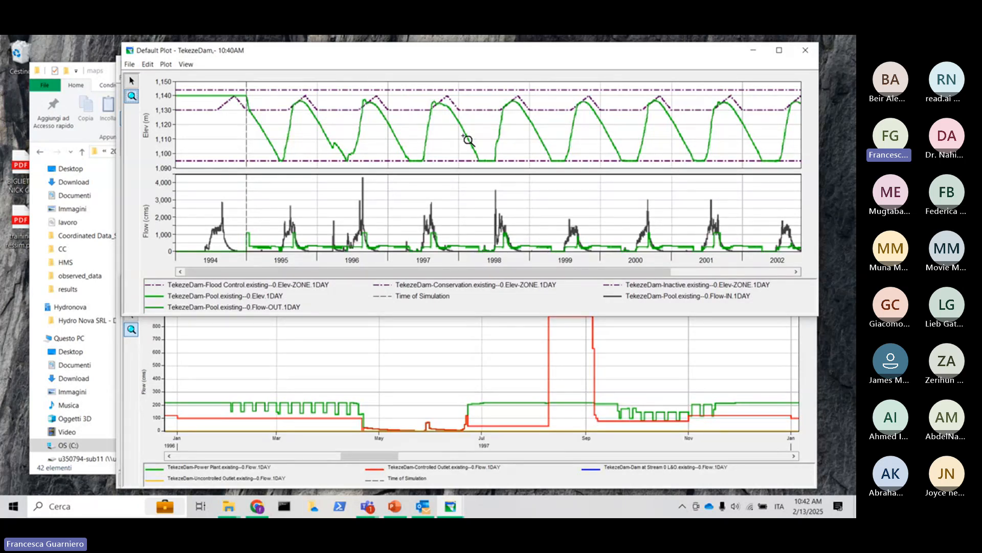
click(804, 51)
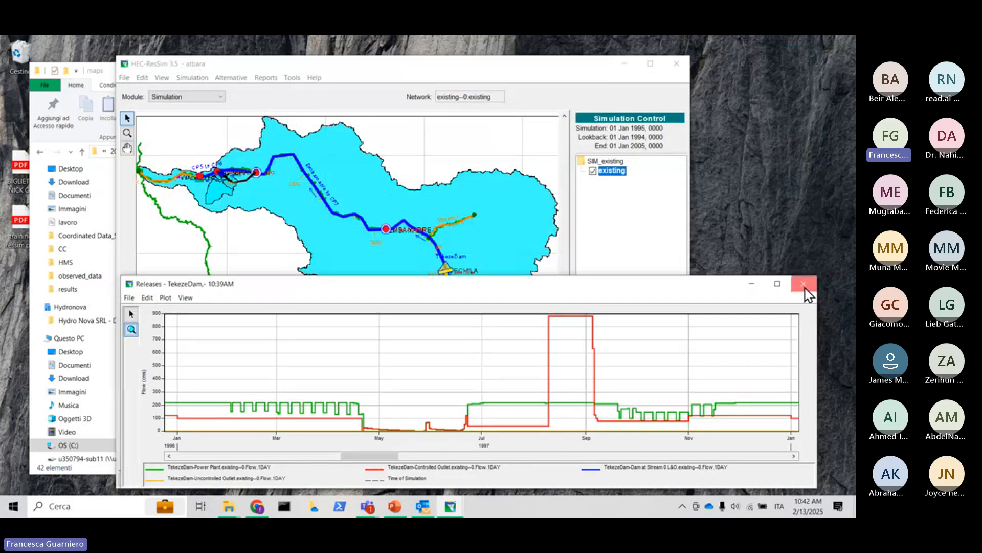
click(805, 285)
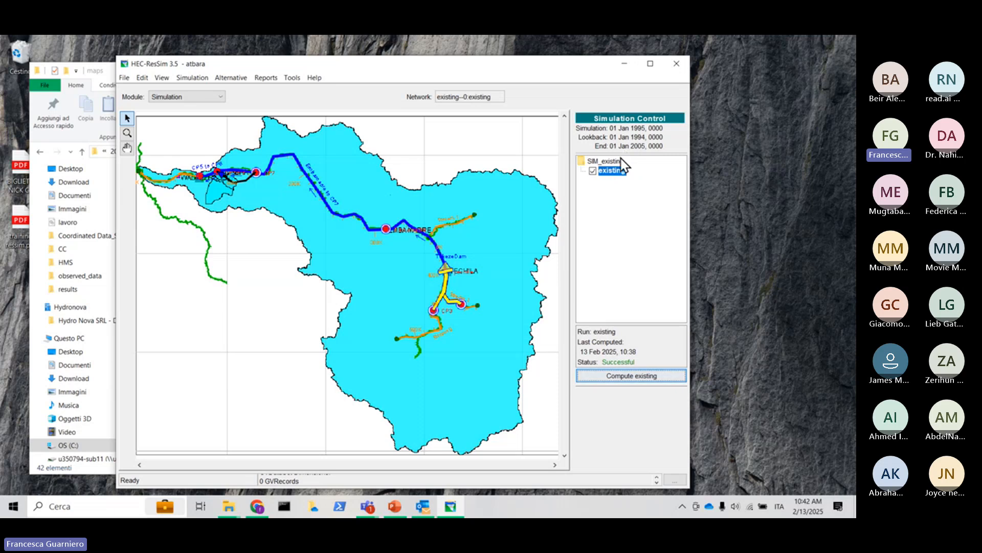
Restore the existing run's model parameters from the base directory and recompute the run.
right_click(614, 175)
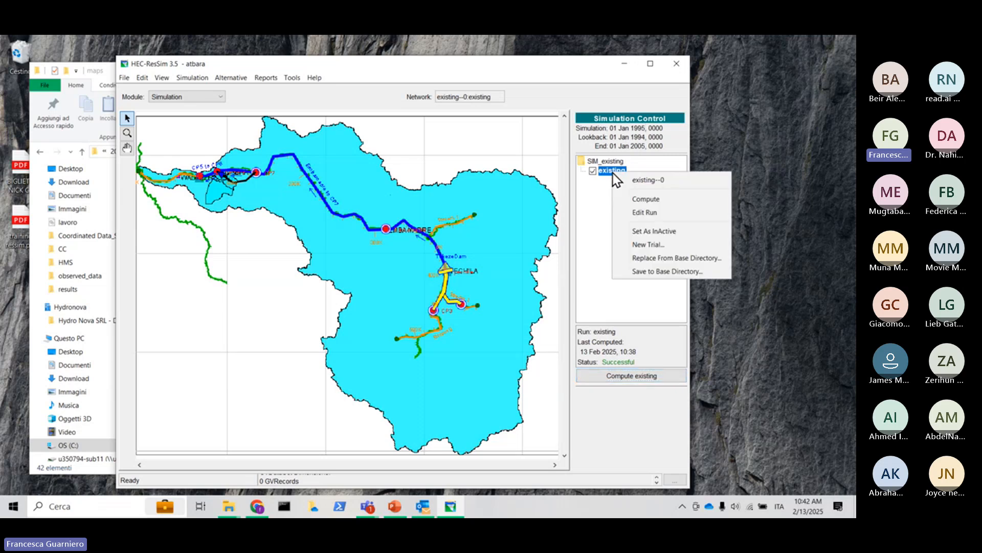
click(627, 258)
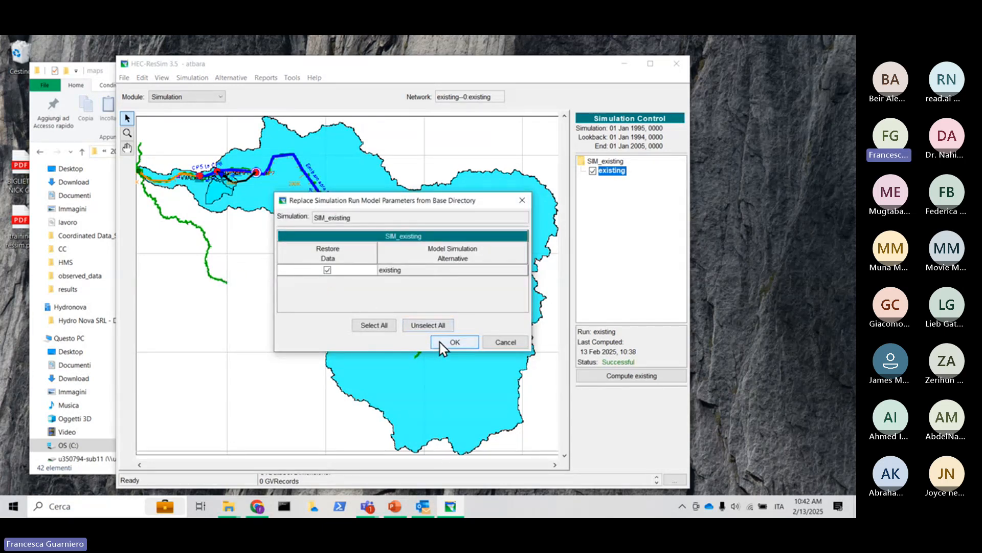
click(440, 342)
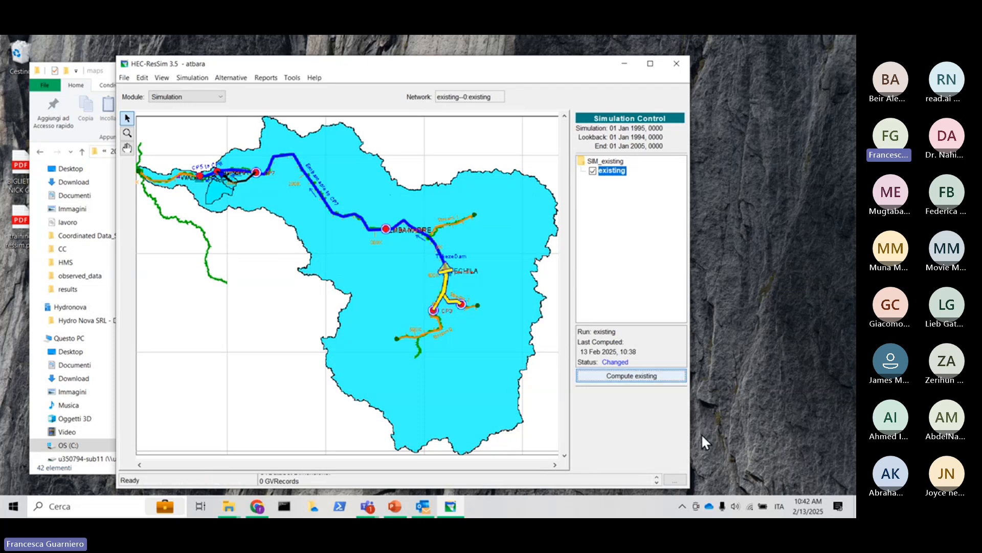
click(661, 379)
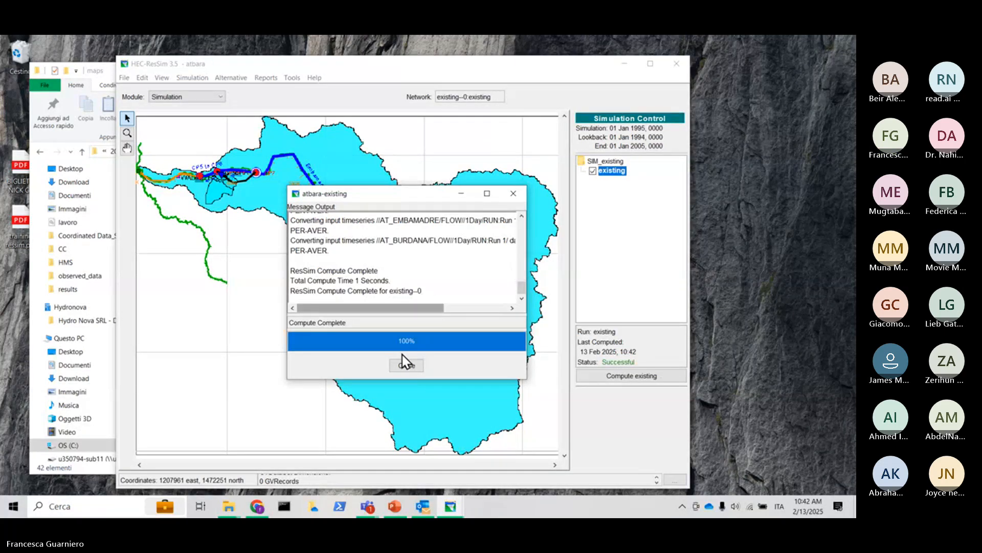
click(415, 366)
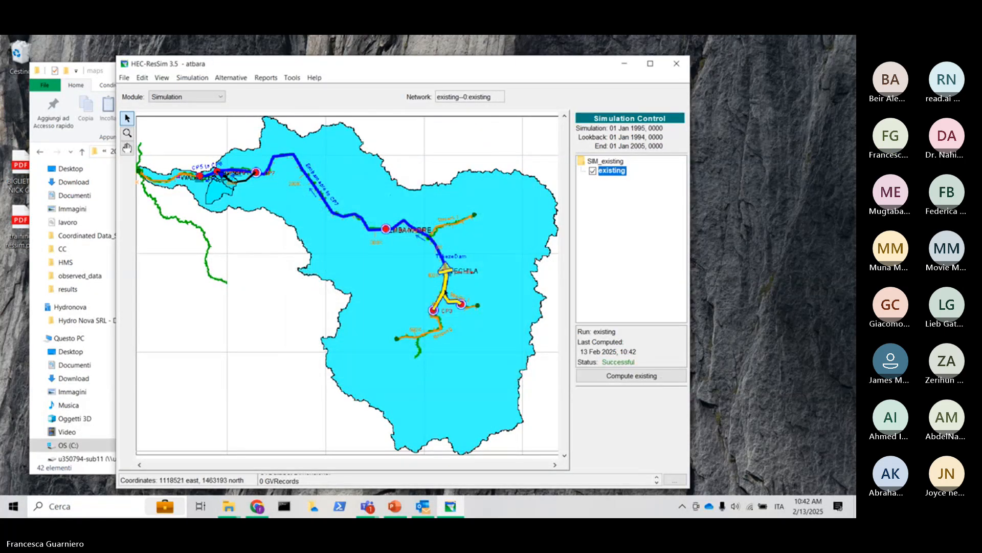
Plot TekezeDam's default results for the restored run and examine the pool elevation against the storage zones.
right_click(447, 289)
click(482, 330)
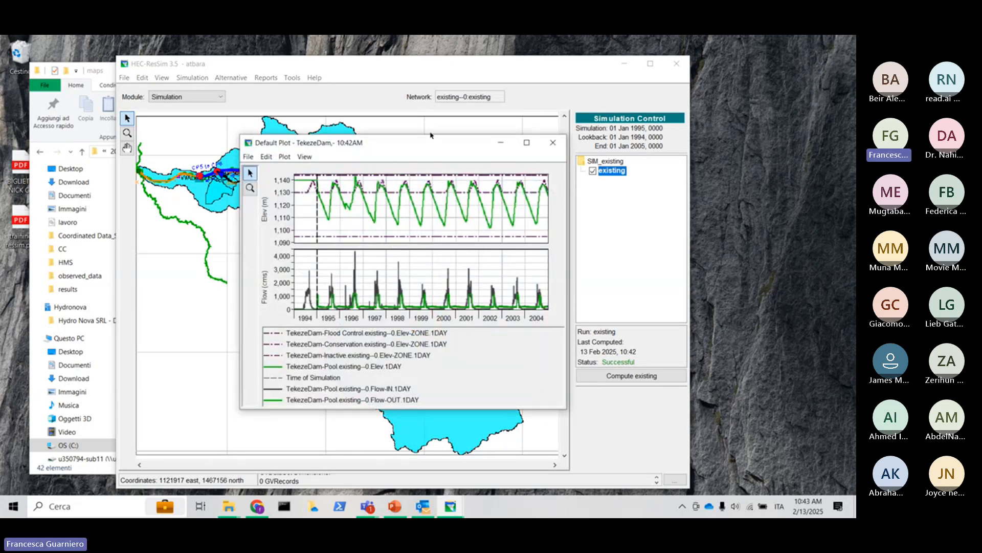
drag(453, 143, 401, 136)
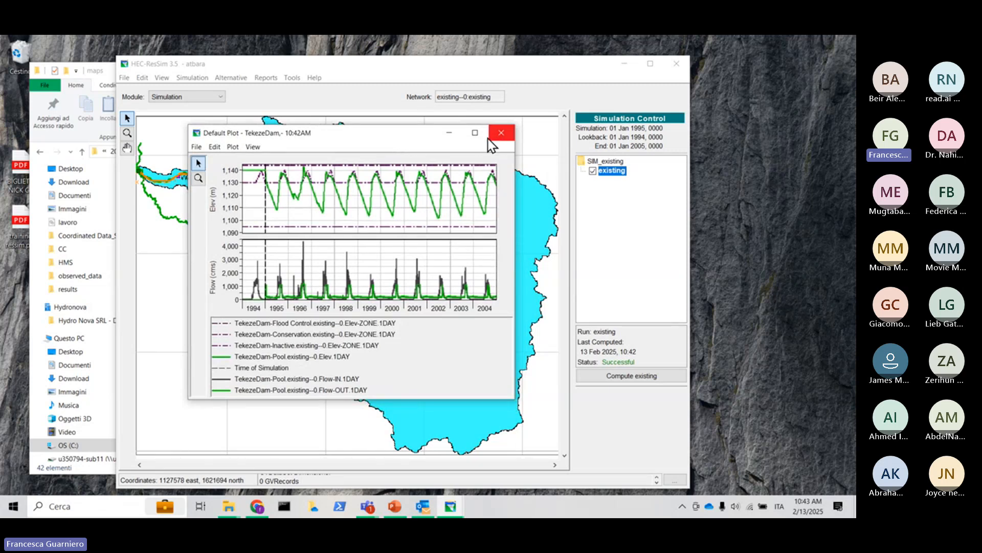
drag(363, 125, 365, 111)
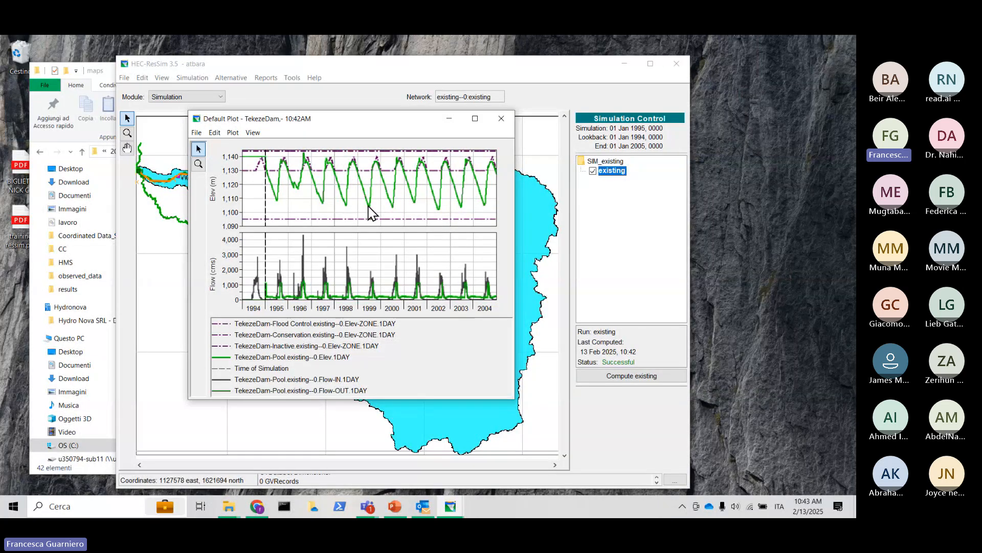
mouse_move(369, 207)
Switch to PowerPoint to read the second exercise on doubling the irrigation need, then return to HEC-ResSim and close the default plot.
click(397, 512)
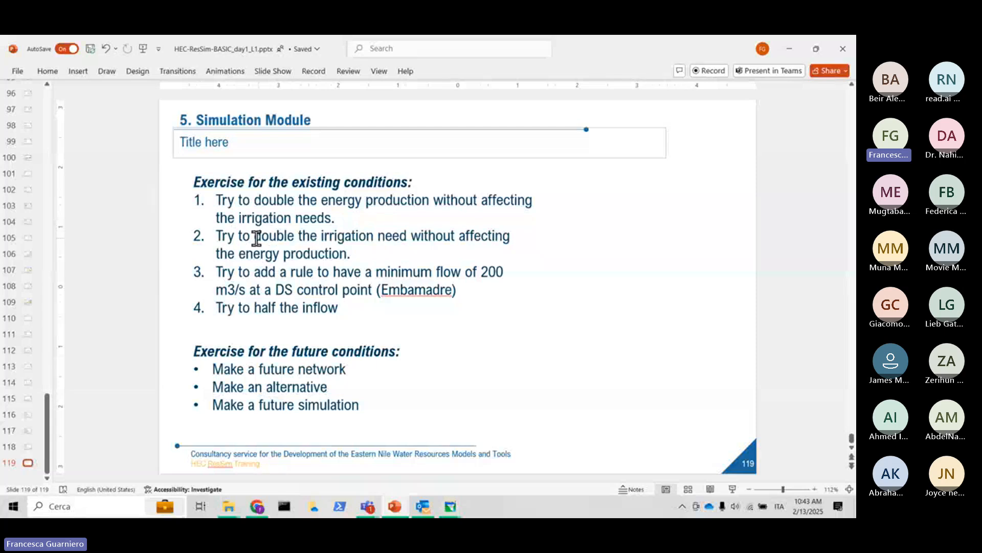
drag(252, 236, 403, 240)
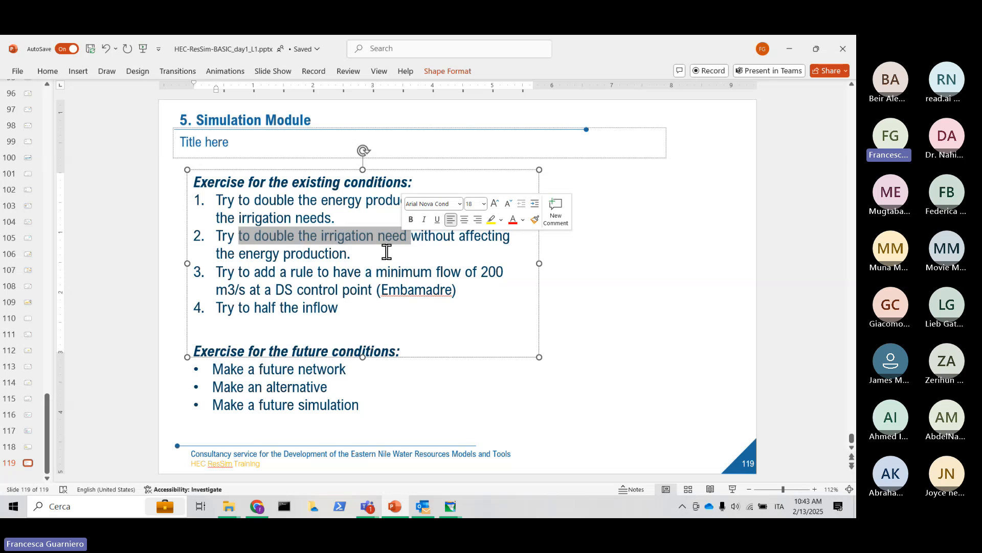
click(134, 251)
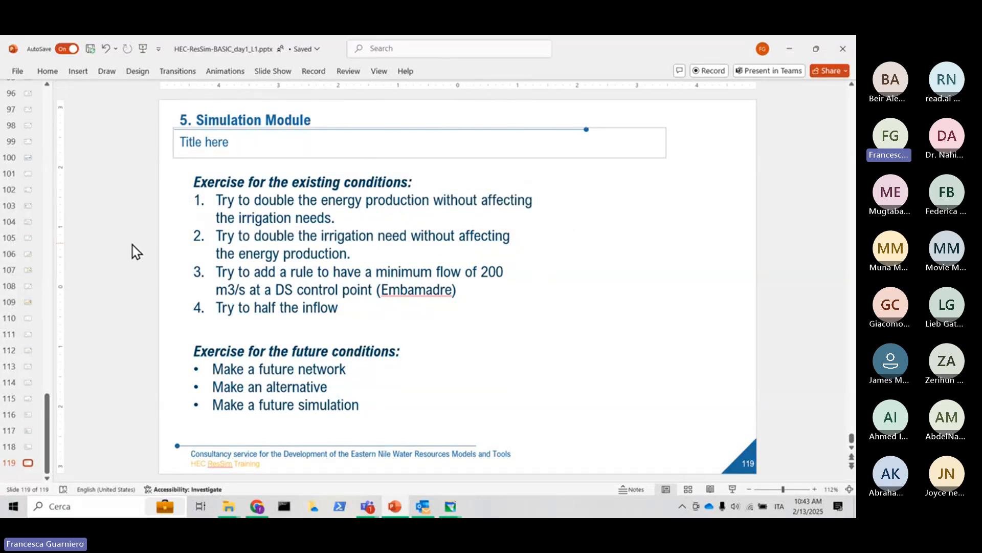
click(788, 55)
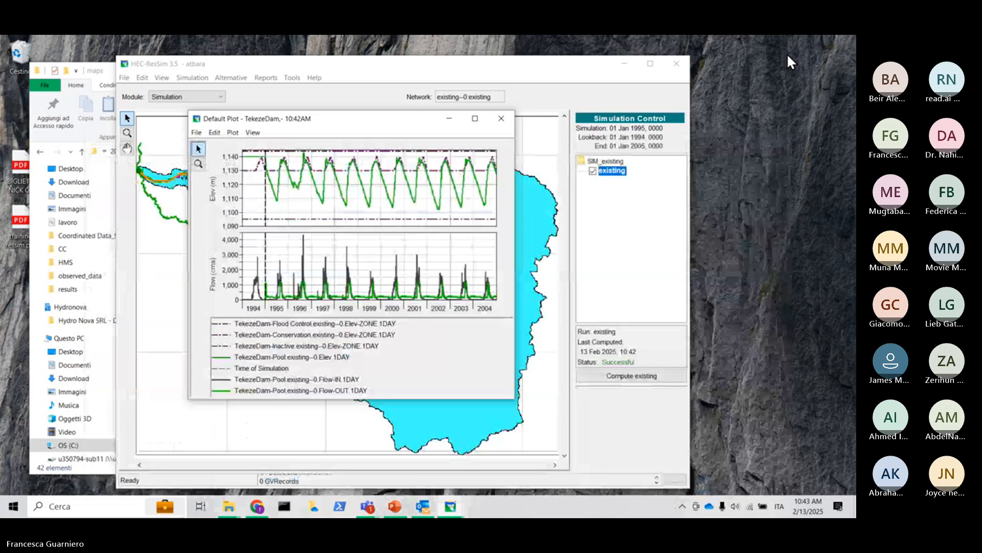
click(501, 119)
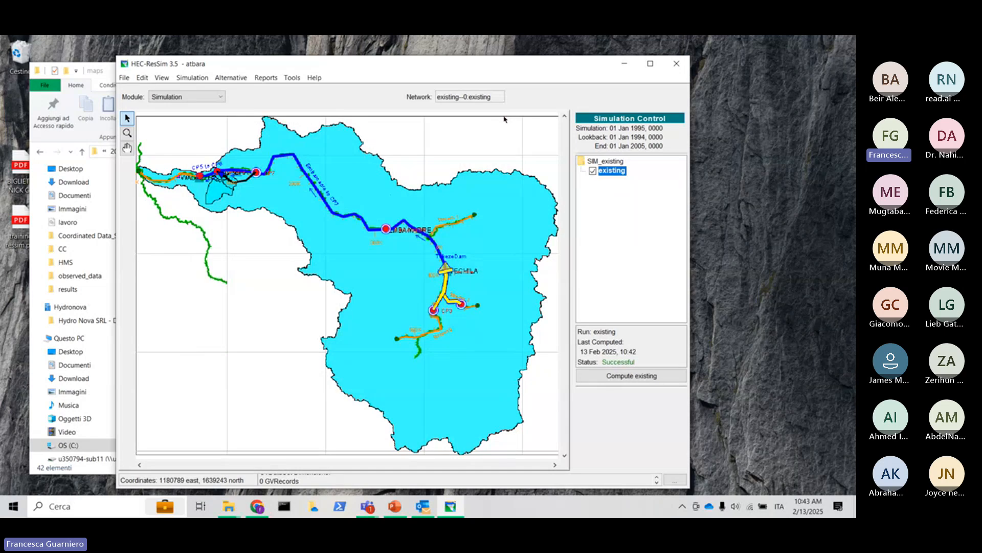
Open TekezeDam's reservoir properties and select the irrigation rule in the Flood Control zone of the base operation set.
mouse_move(445, 289)
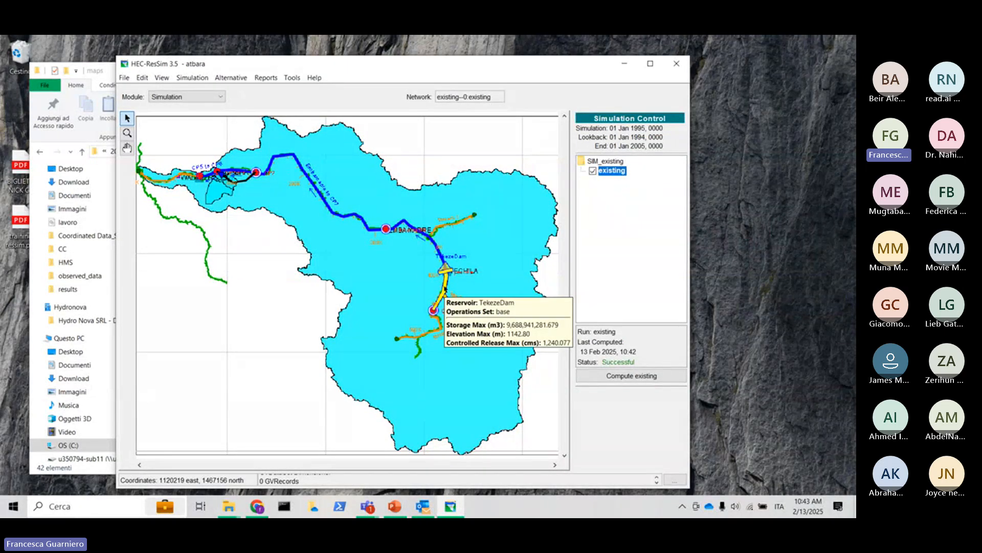
right_click(445, 289)
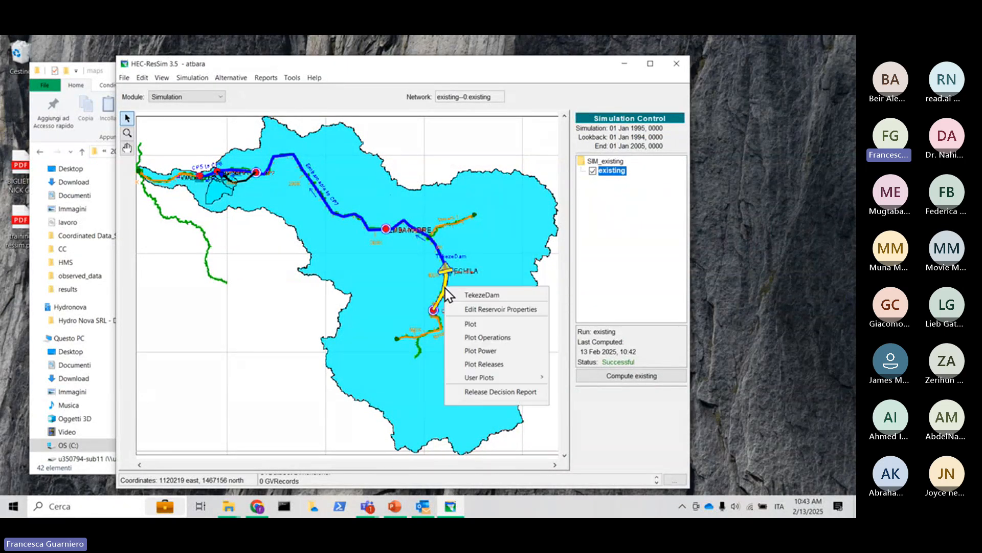
click(470, 313)
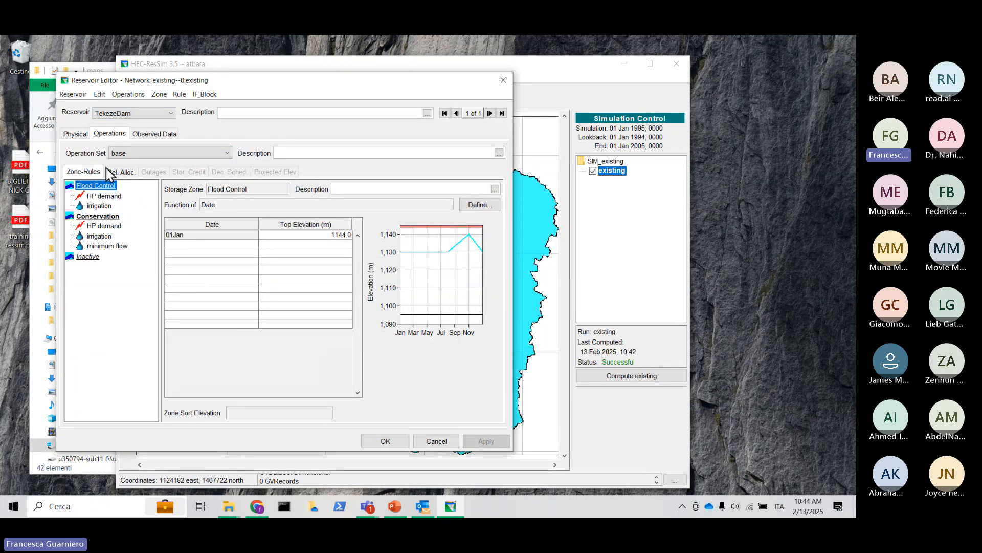
click(100, 206)
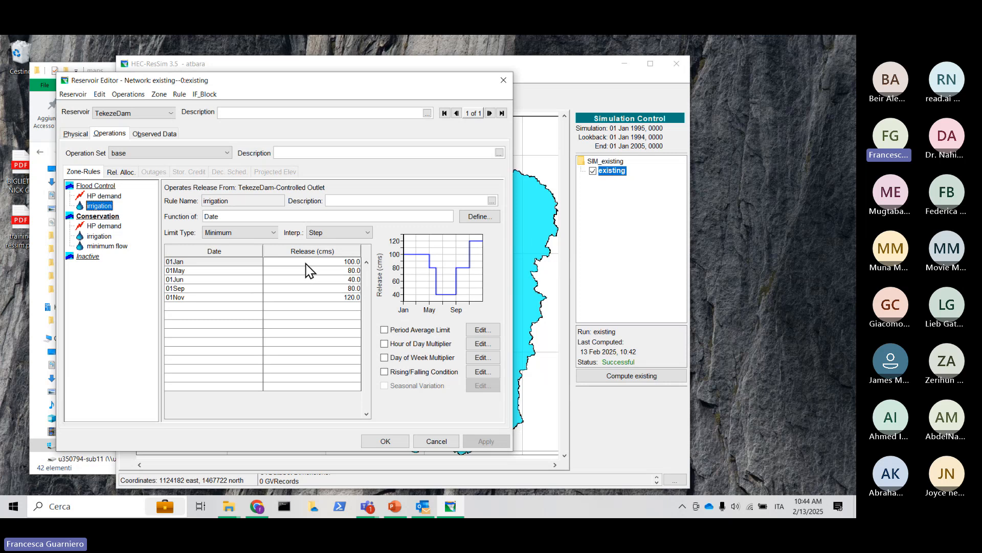
Double all five irrigation releases from 01Jan to 01Nov with a multiple factor of 2, and apply the change to the reservoir.
click(306, 263)
mouse_move(306, 263)
mouse_down()
mouse_move(311, 293)
mouse_move(313, 271)
mouse_move(303, 289)
mouse_move(301, 280)
mouse_up()
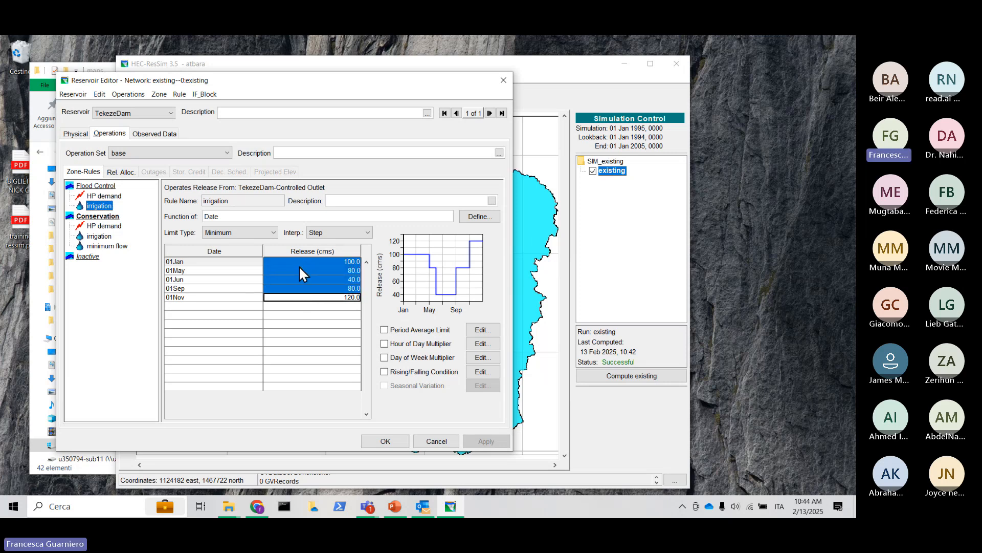
right_click(298, 265)
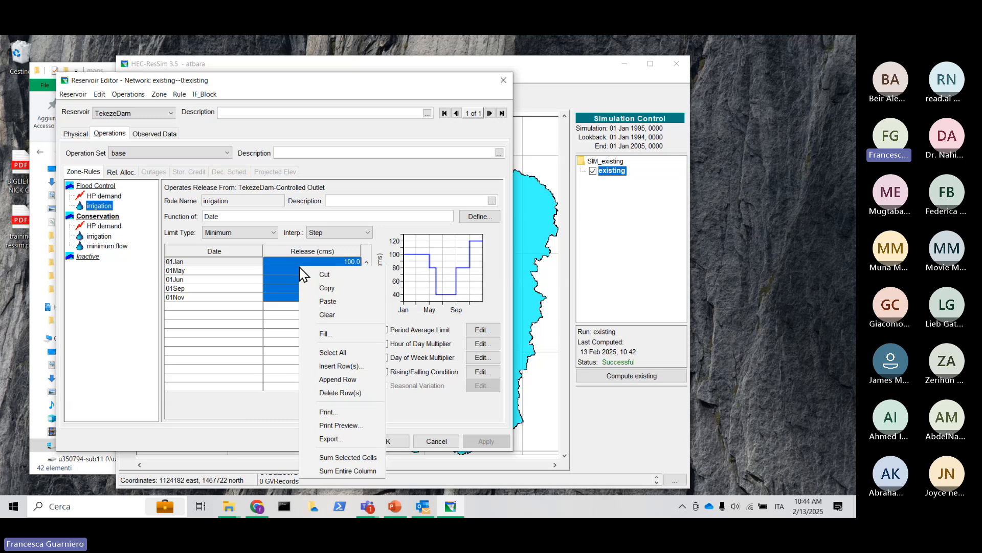
click(341, 337)
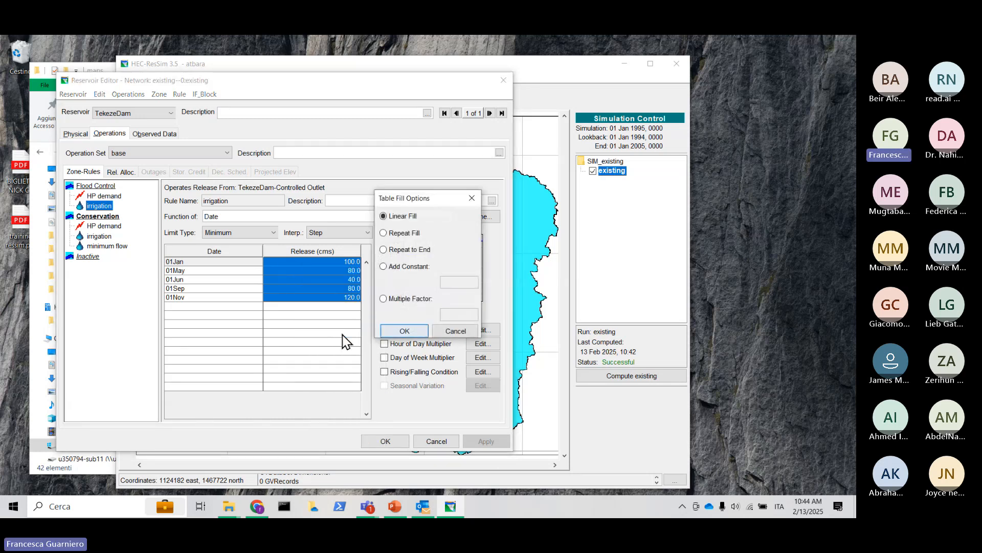
click(398, 299)
key(Tab)
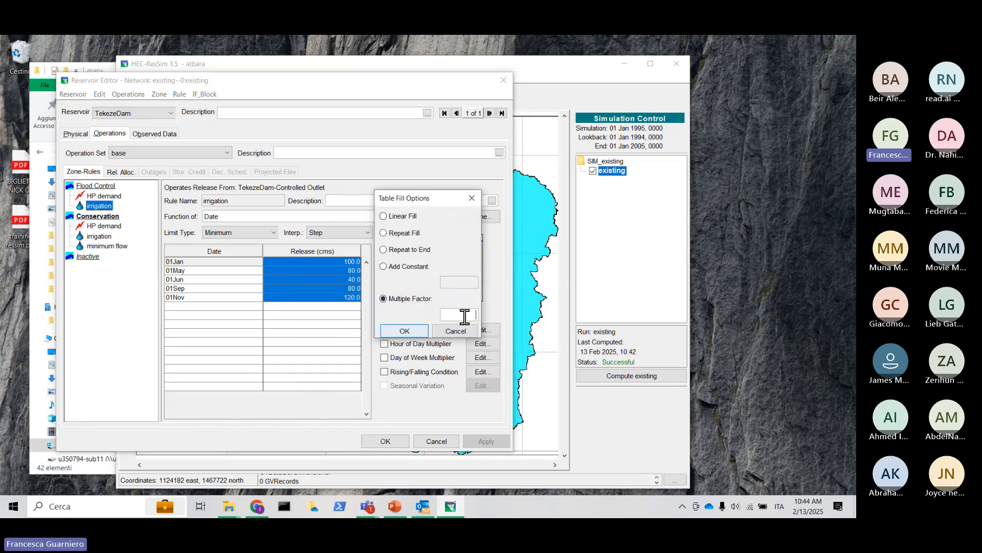
text(2)
click(412, 332)
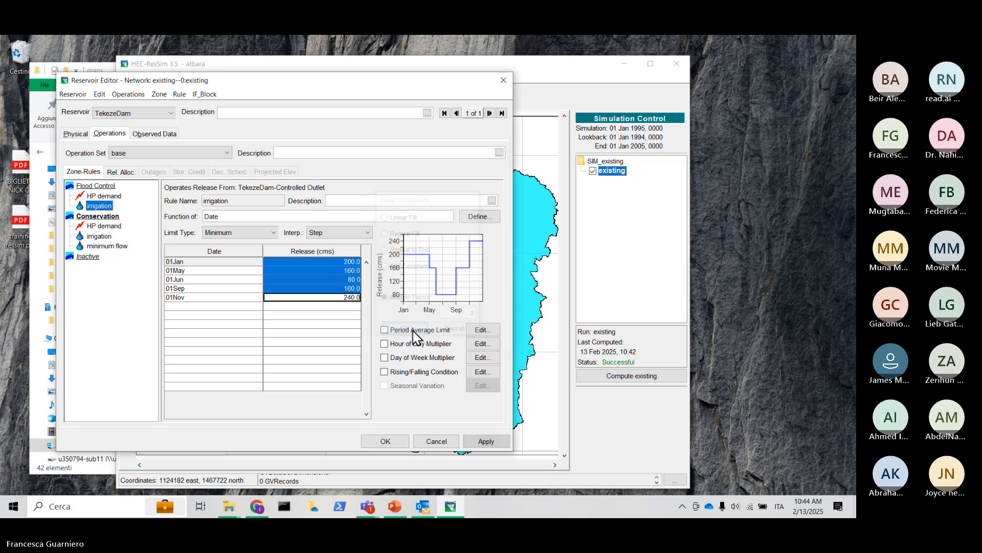
click(495, 442)
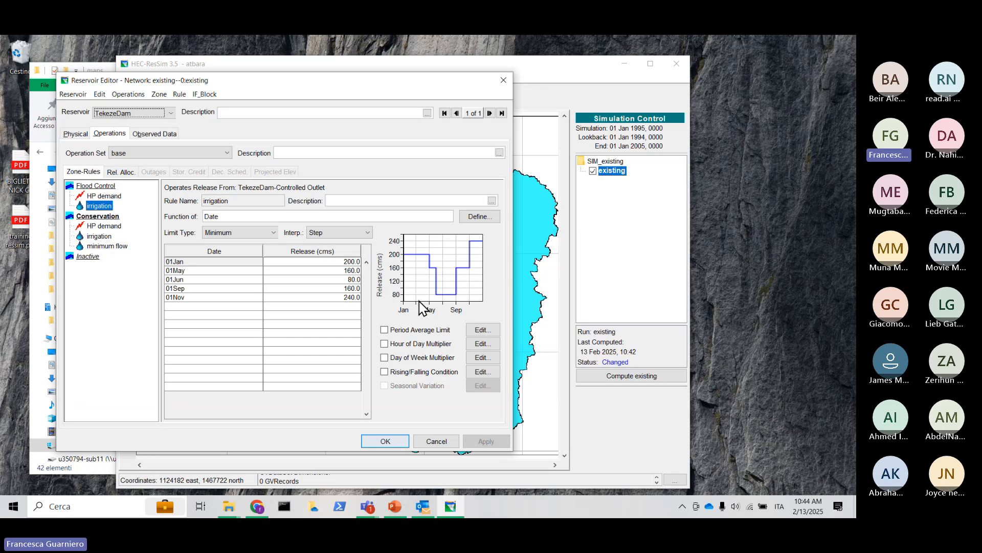
click(390, 443)
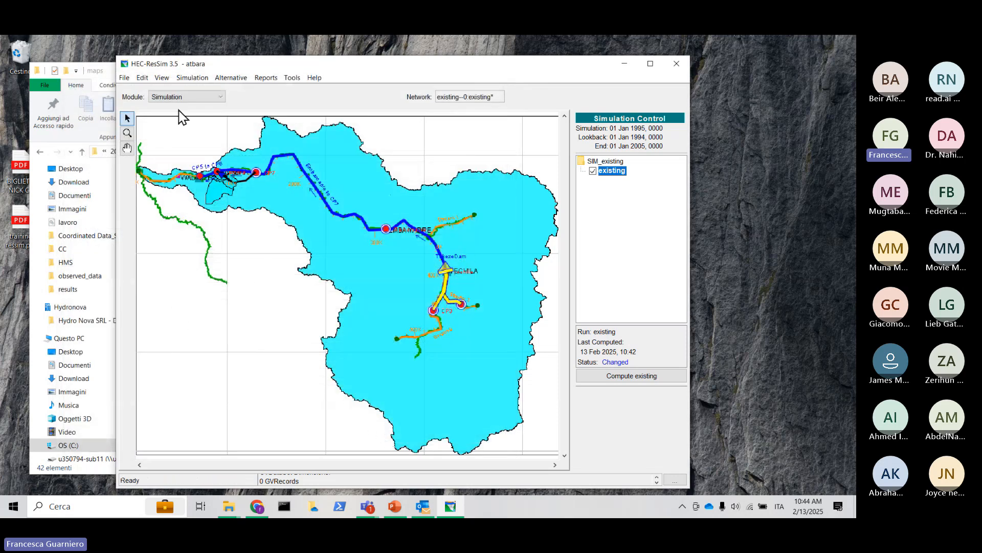
Save the simulation and recompute the existing run with the doubled irrigation releases.
click(192, 78)
mouse_move(213, 122)
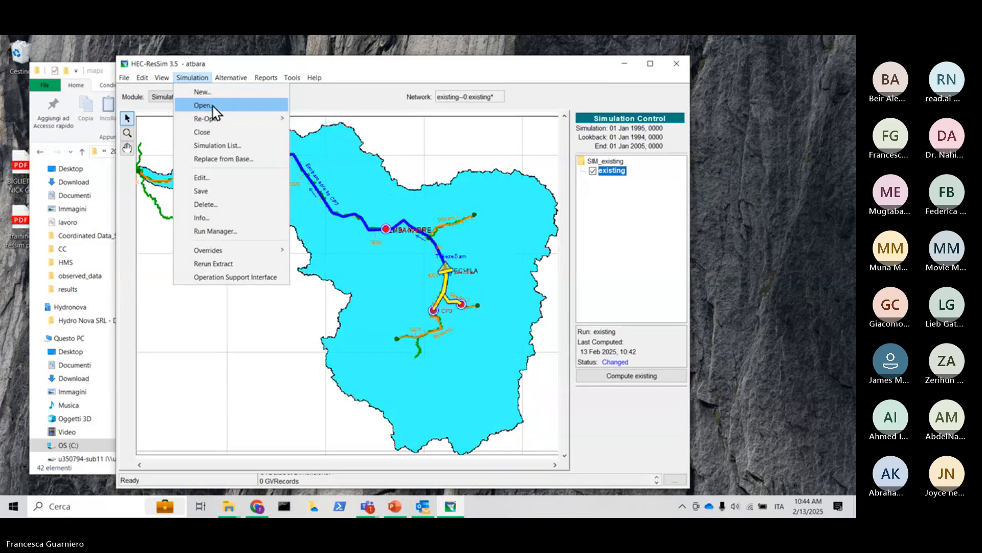
click(223, 193)
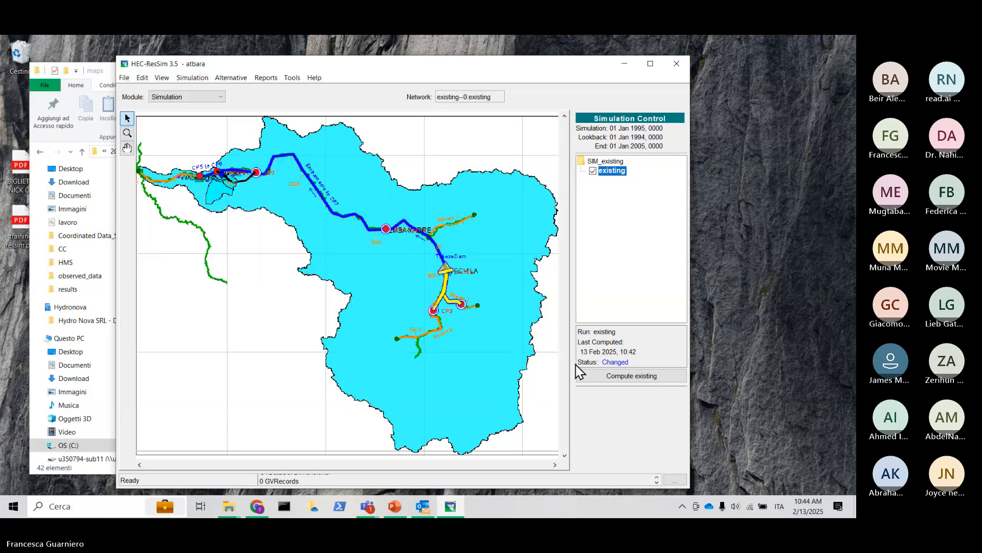
click(620, 378)
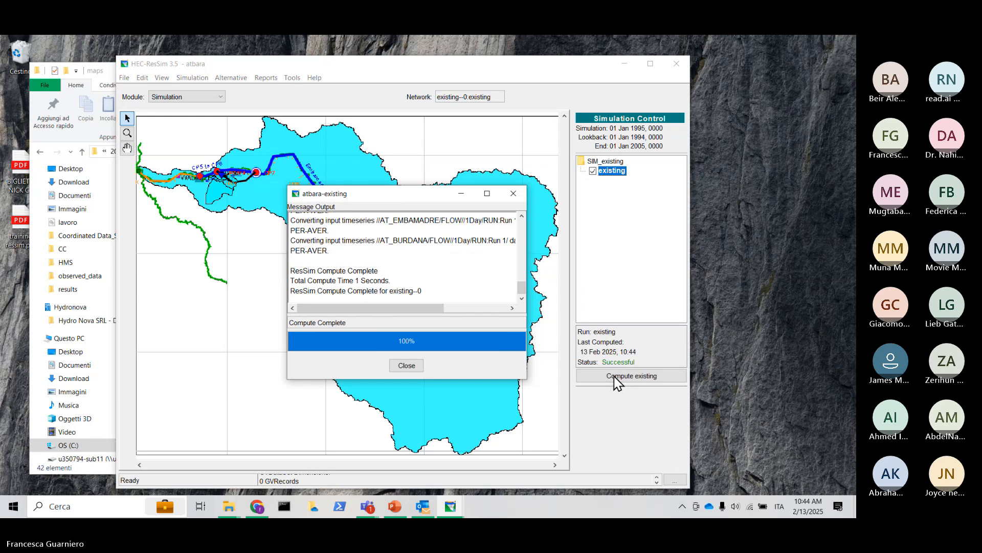
click(408, 366)
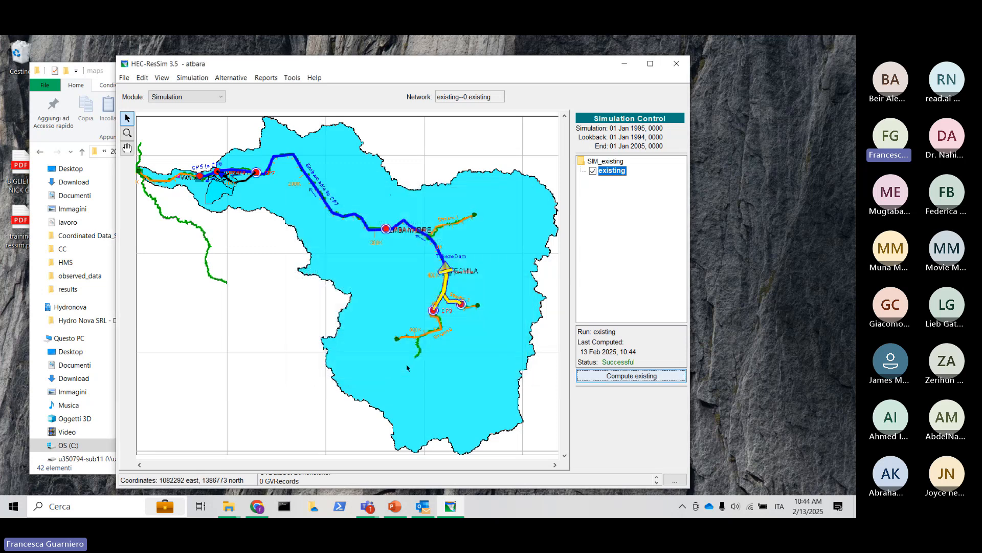
Plot TekezeDam's releases for the recomputed existing run.
right_click(446, 289)
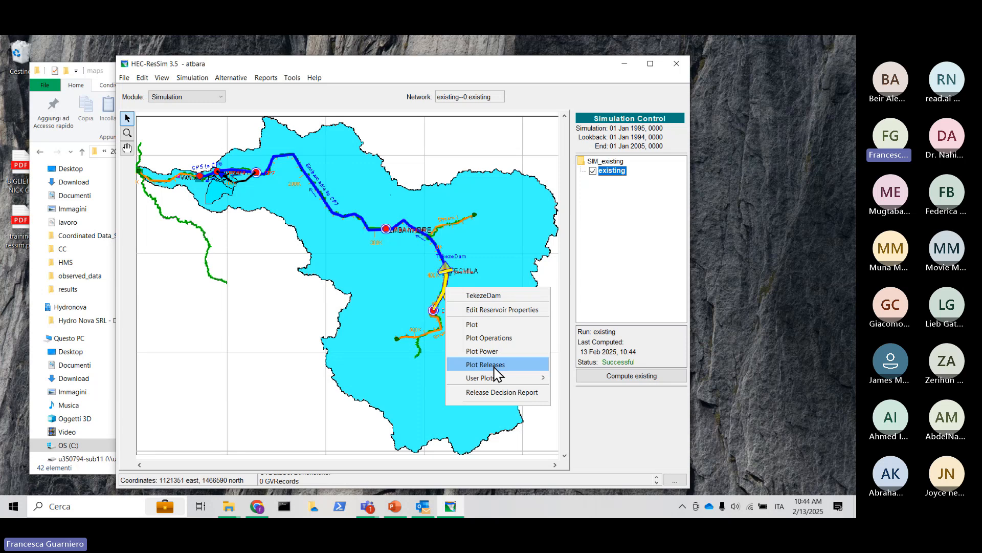
click(447, 281)
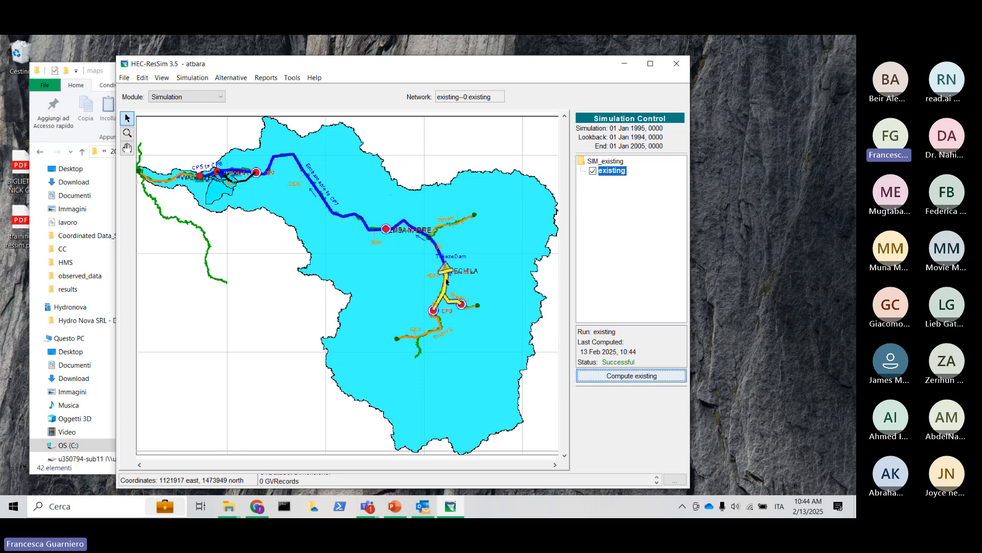
right_click(448, 281)
click(472, 357)
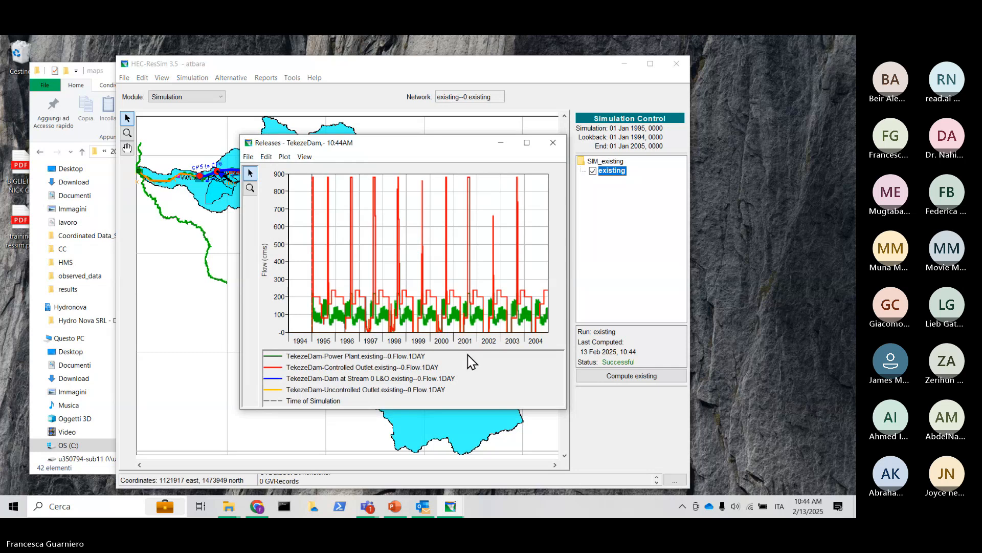
Widen the Releases plot, zoom it to the years 1996 and 1997, and move it lower over the map.
drag(239, 278, 106, 264)
click(117, 189)
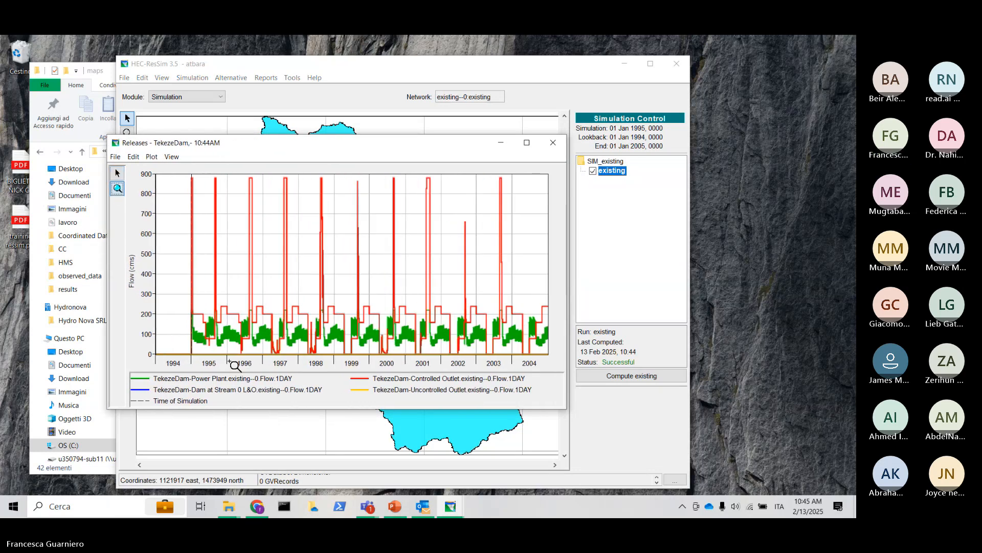
drag(227, 358, 299, 366)
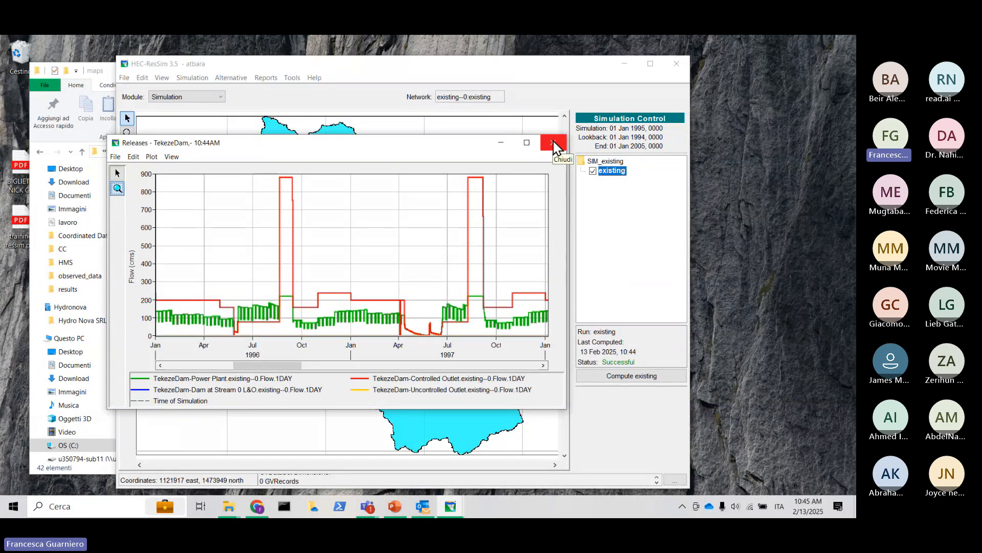
drag(468, 147, 473, 202)
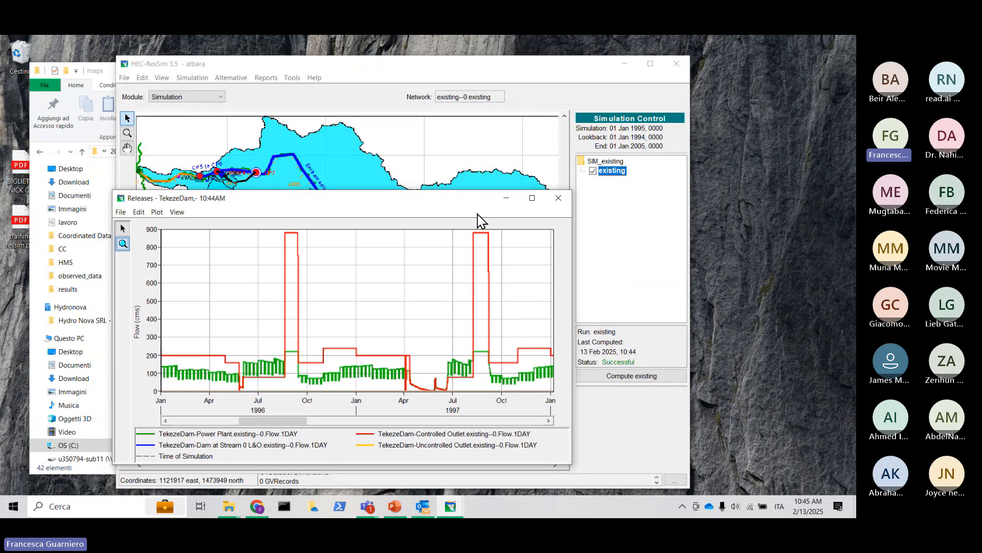
drag(571, 289, 745, 302)
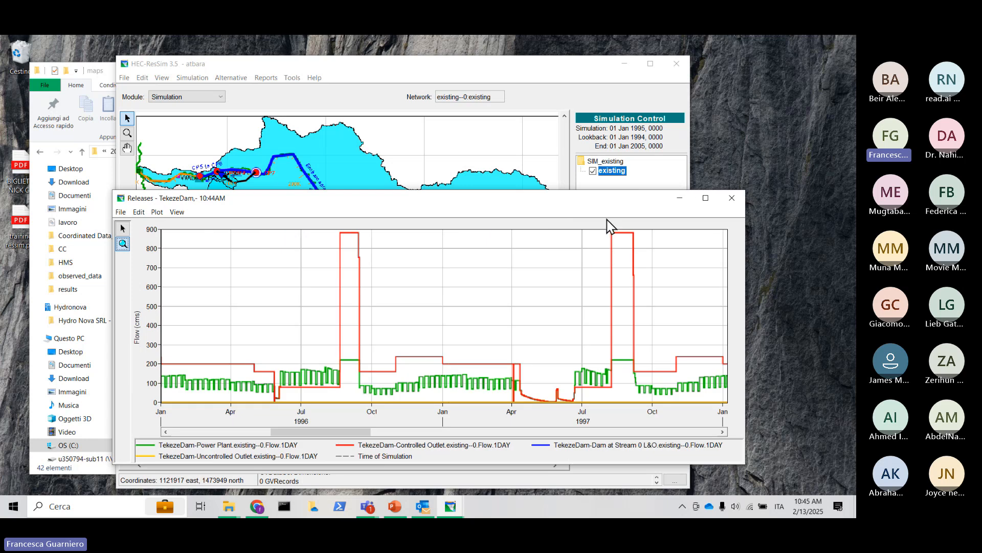
Open TekezeDam's default plot of pool elevation and flow, and arrange it widened above the lowered Releases plot.
drag(606, 203, 608, 252)
click(568, 68)
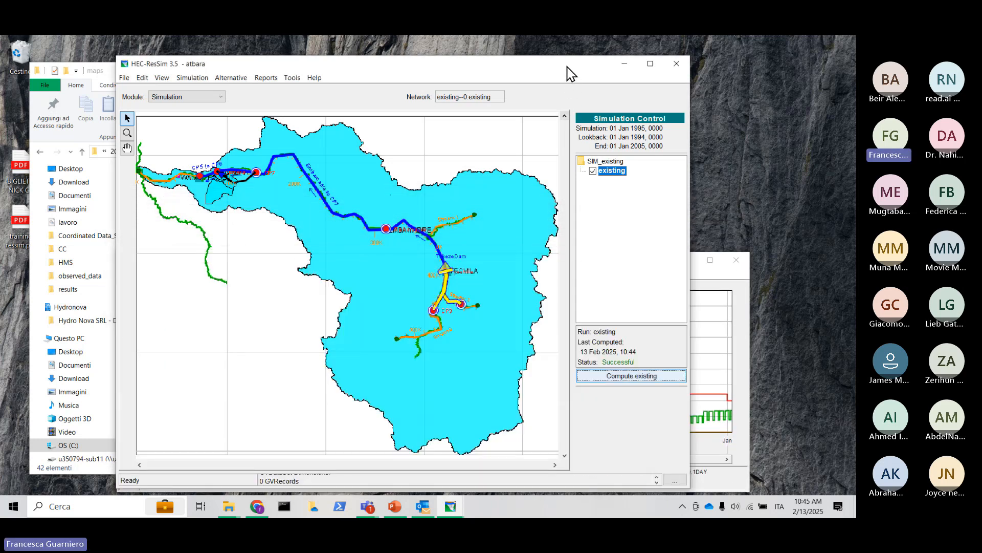
right_click(444, 283)
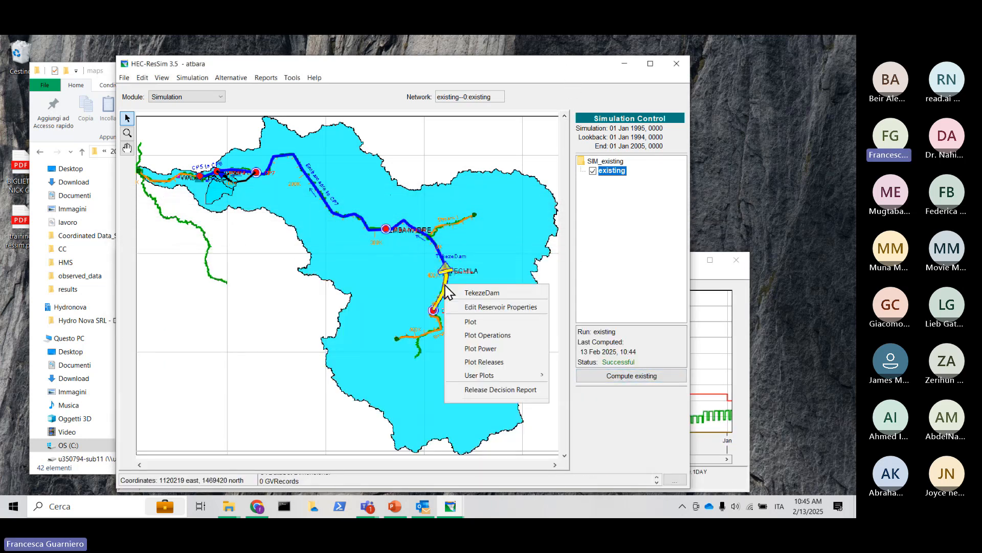
click(467, 323)
click(699, 278)
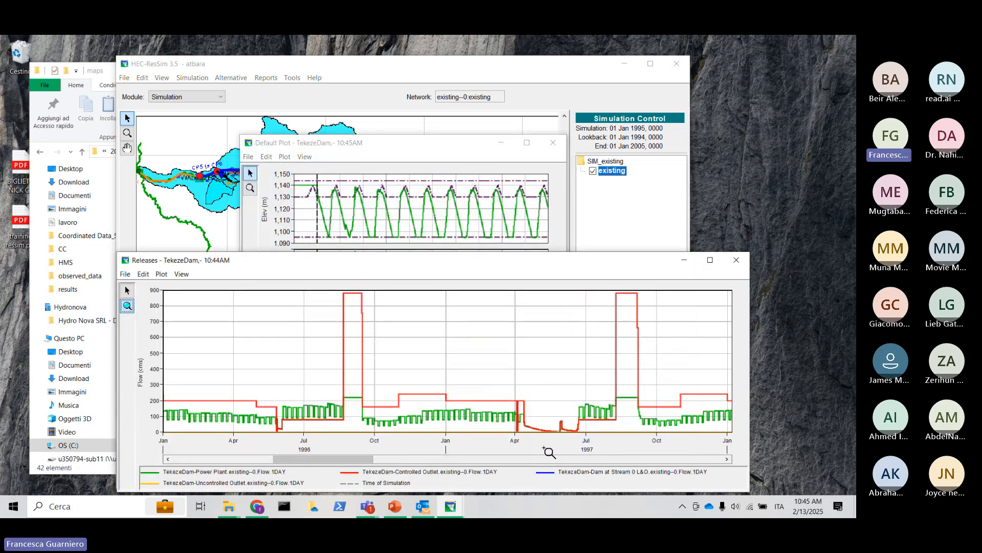
drag(443, 146, 321, 72)
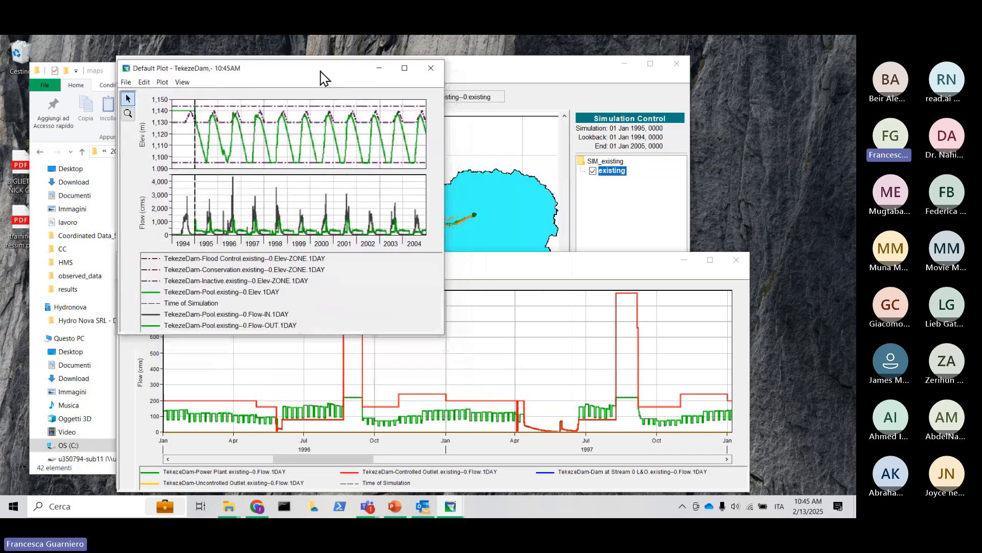
drag(443, 174, 751, 176)
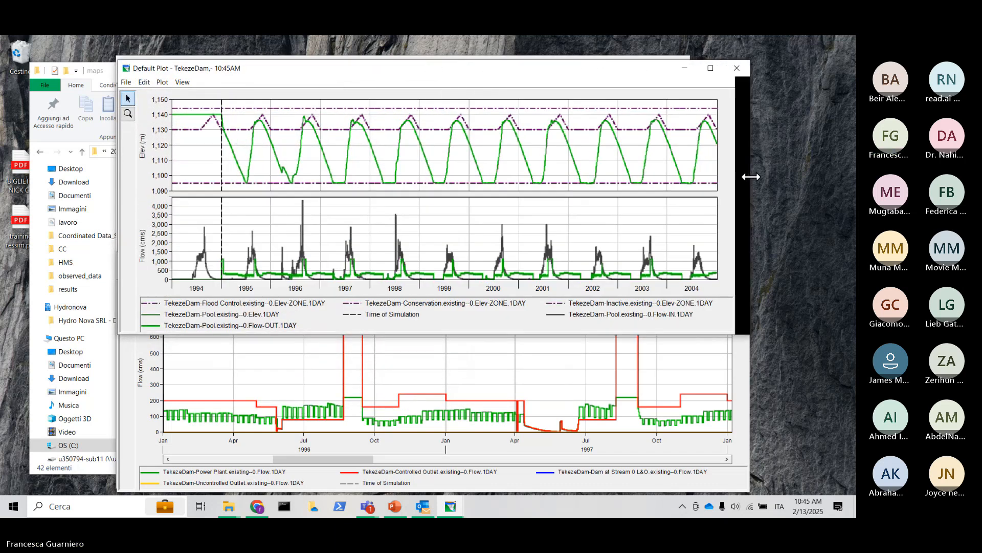
Zoom the default plot to 1996 and 1997 and examine the pool elevation against the Inactive and Conservation zones.
click(128, 114)
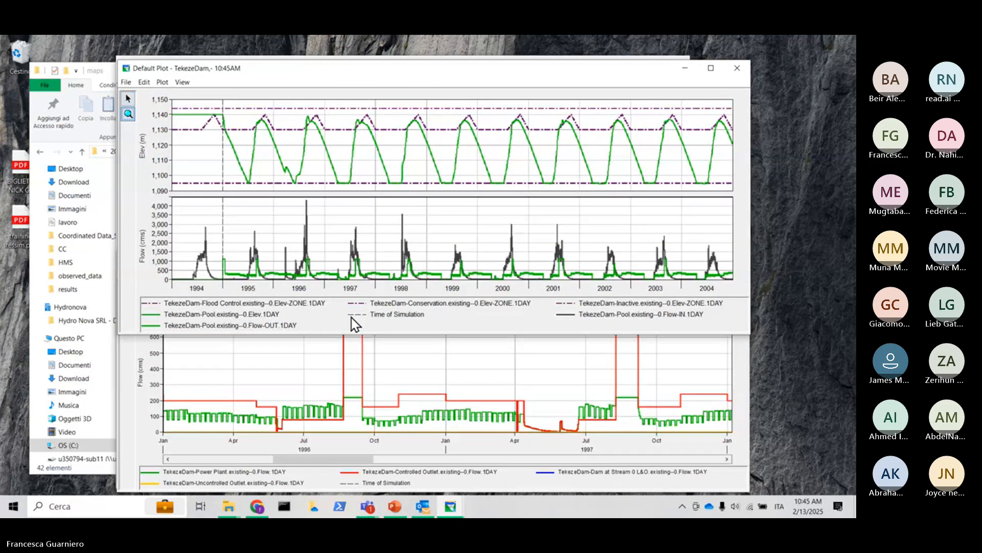
drag(275, 283, 378, 297)
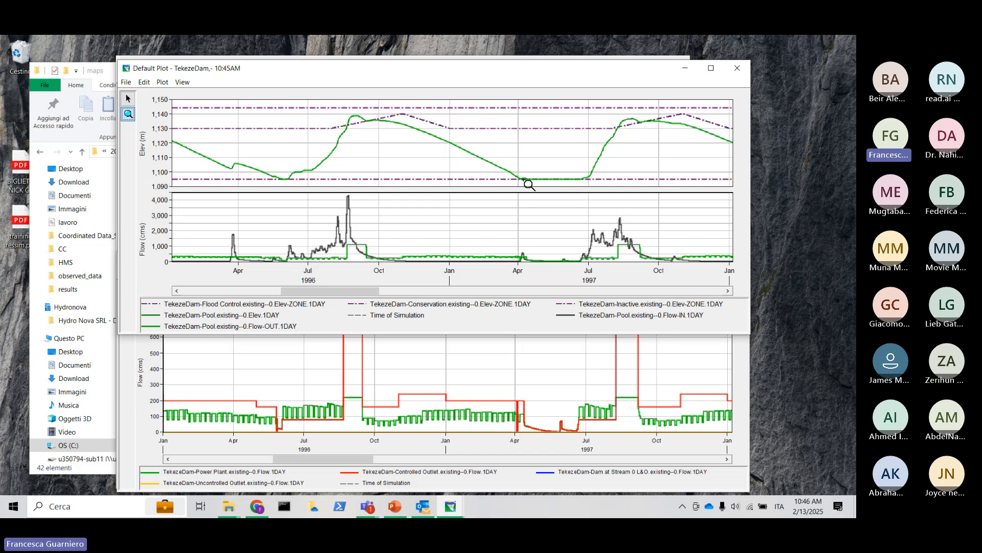
mouse_move(527, 183)
mouse_move(413, 125)
mouse_move(358, 125)
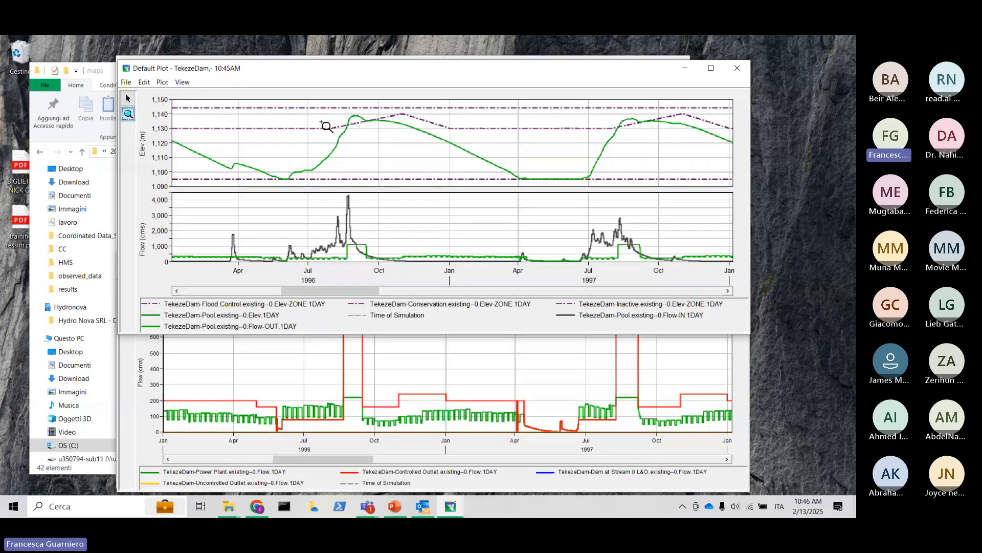
mouse_move(318, 133)
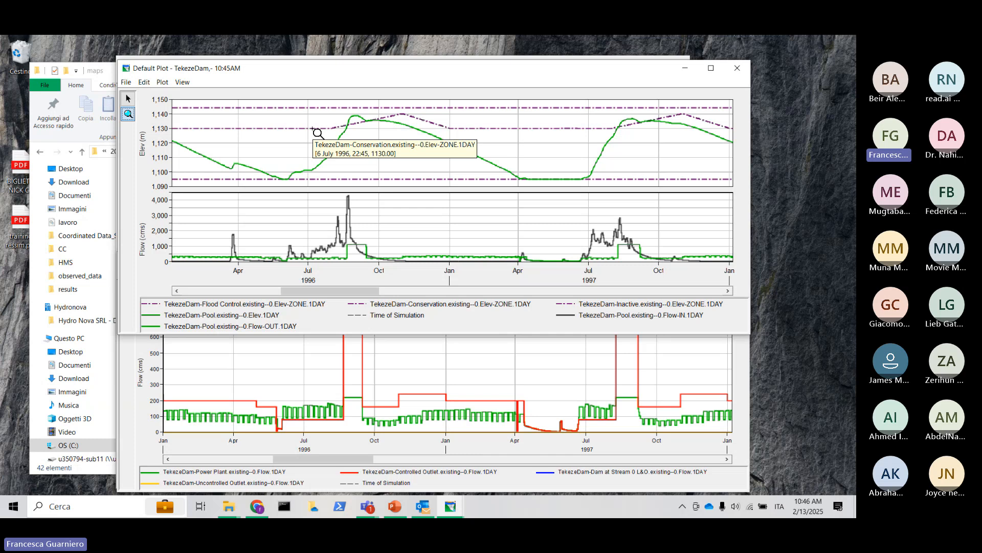
Close both TekezeDam plots and replace the existing run's model parameters in SIM_existing from the base directory.
click(737, 68)
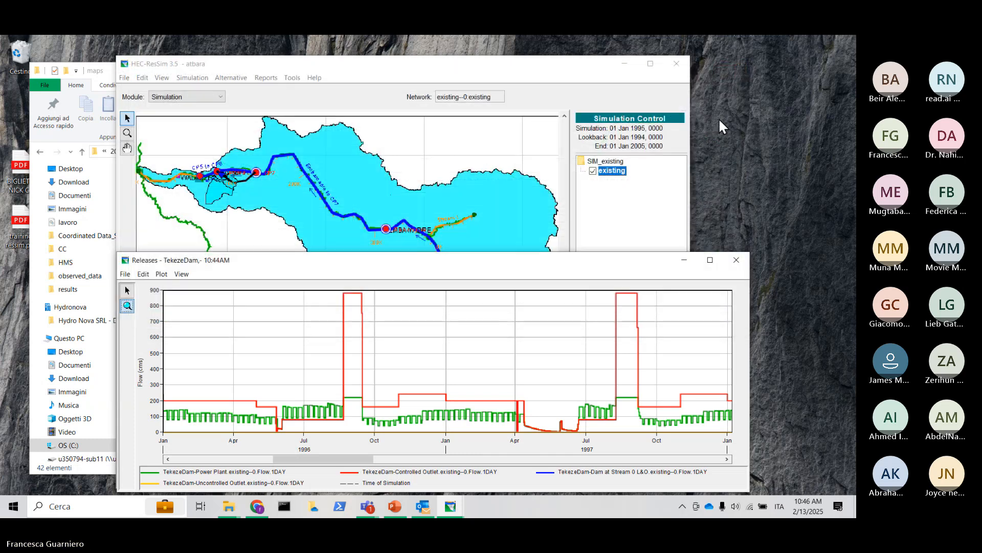
click(737, 260)
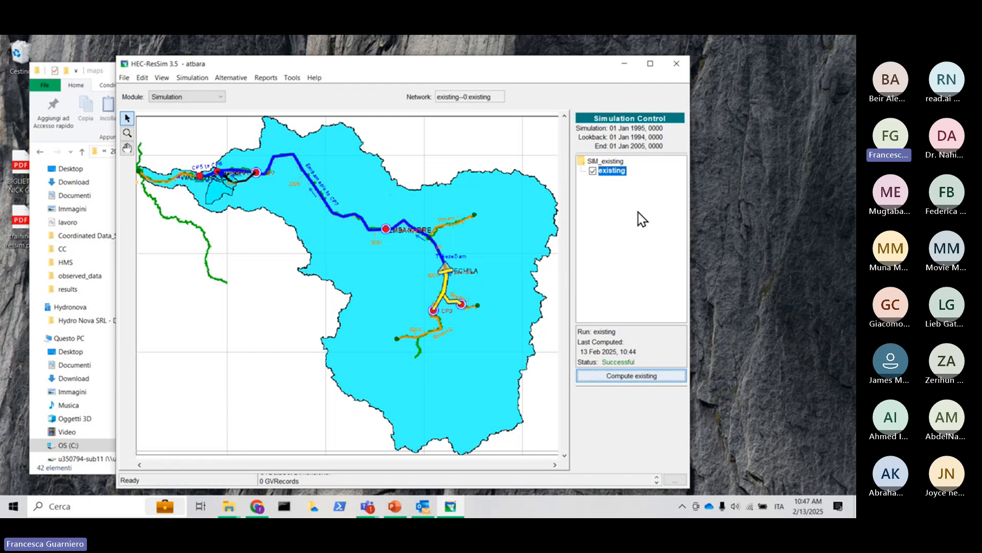
right_click(620, 178)
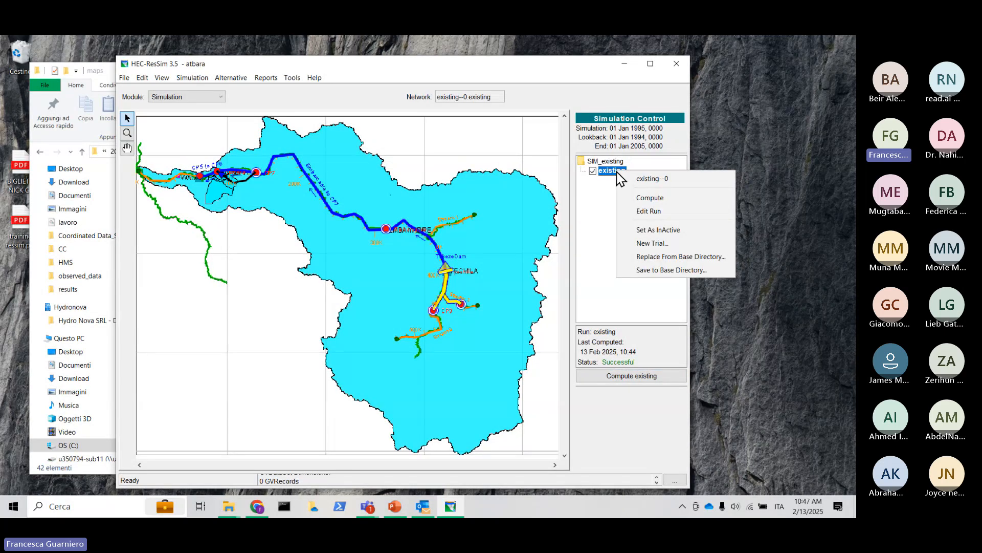
click(653, 256)
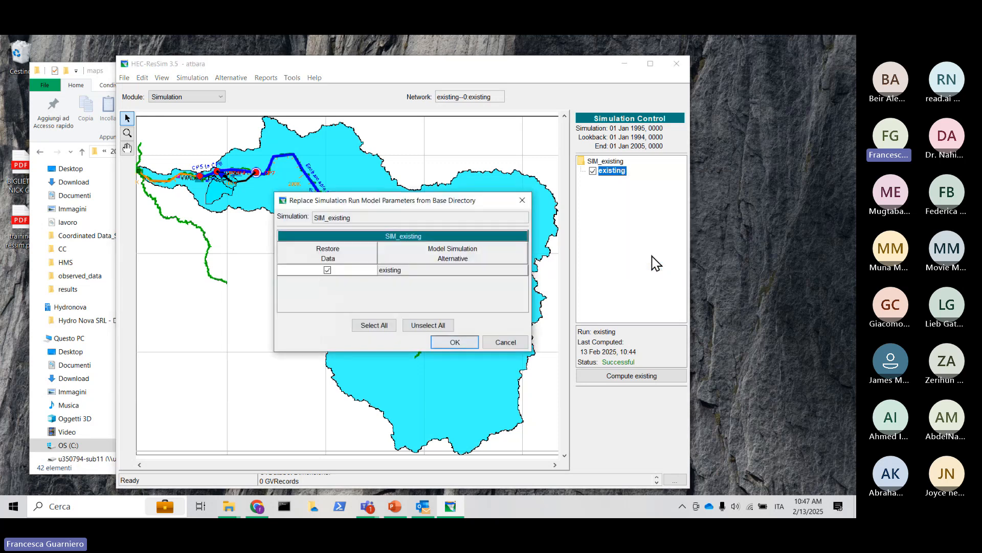
click(455, 343)
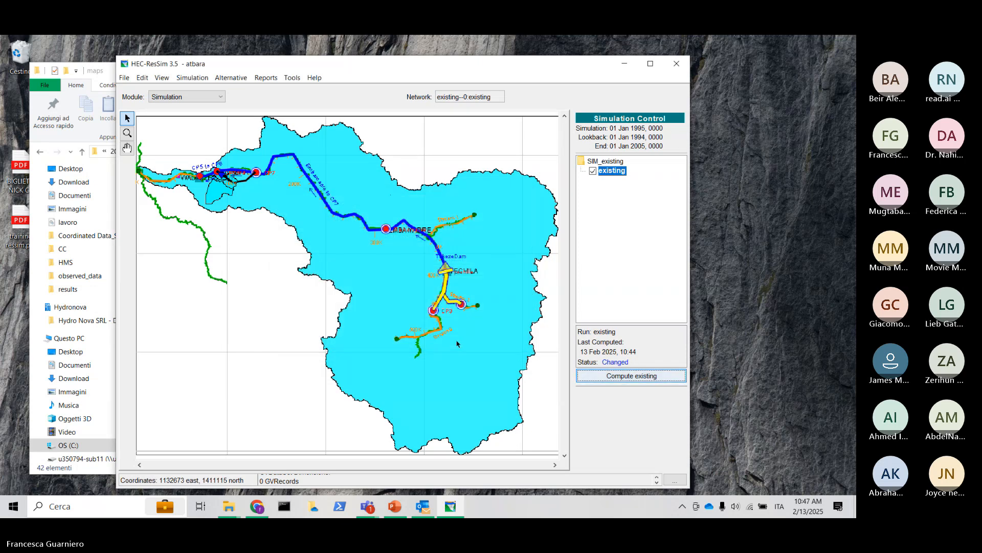
Switch to the HEC-ResSim-BASIC_day1_L1.pptx presentation in PowerPoint.
click(400, 515)
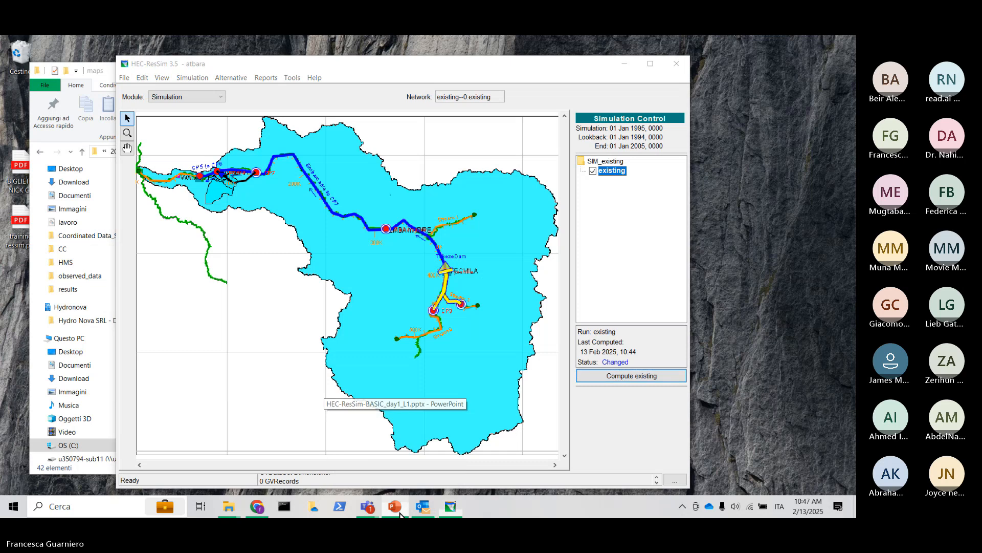
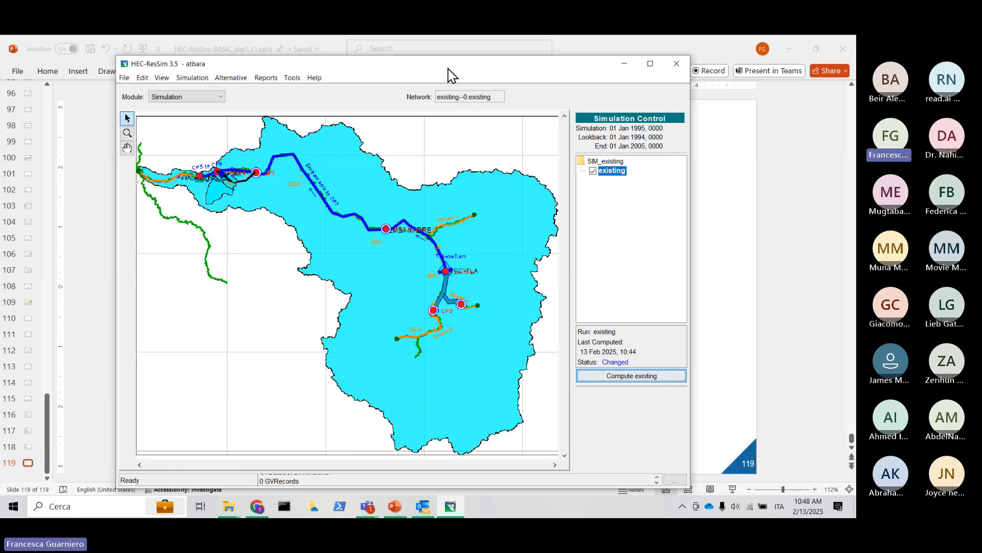
Open the default flow plot of the Embamadre junction and zoom it to March through December 1997.
mouse_move(448, 73)
mouse_down()
mouse_move(432, 342)
mouse_move(441, 84)
mouse_up()
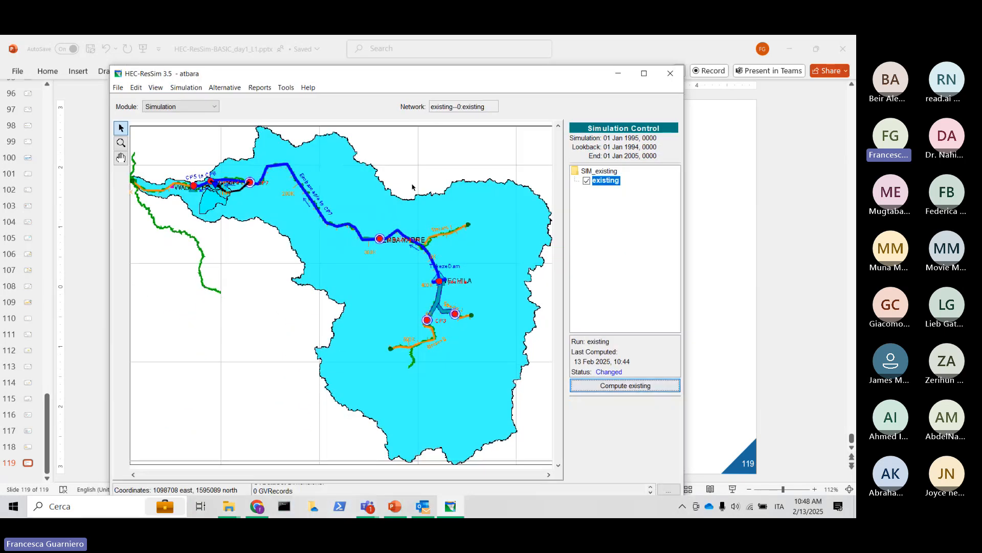
mouse_move(383, 241)
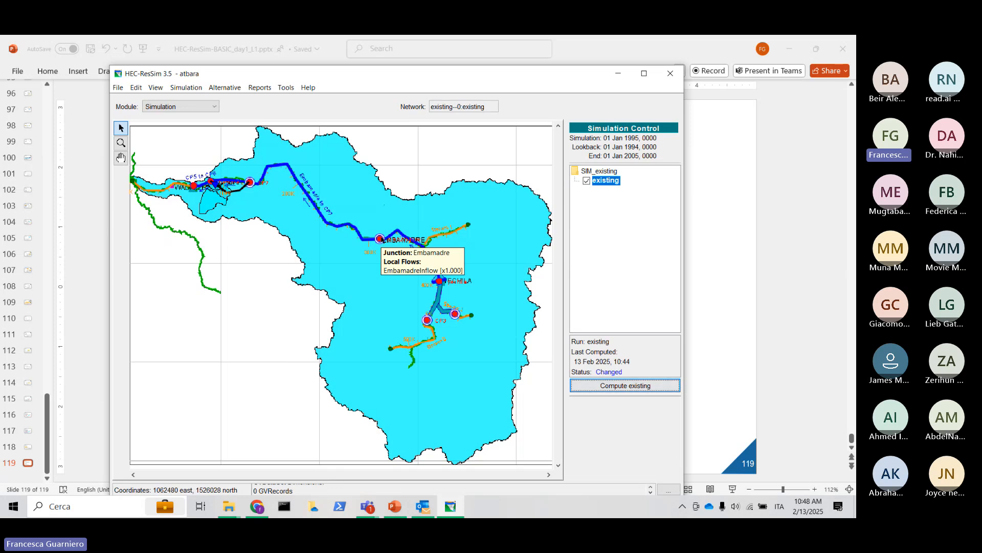
right_click(379, 239)
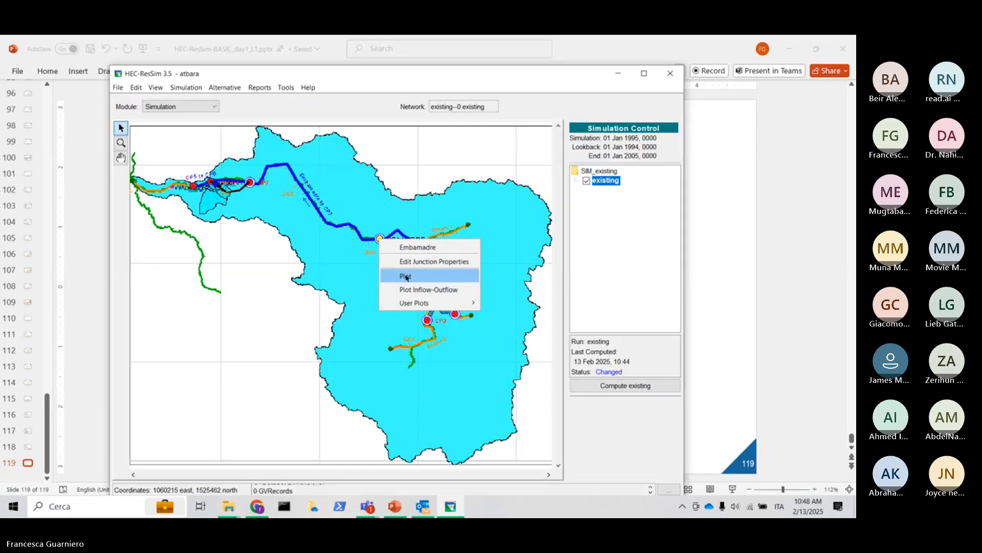
click(406, 277)
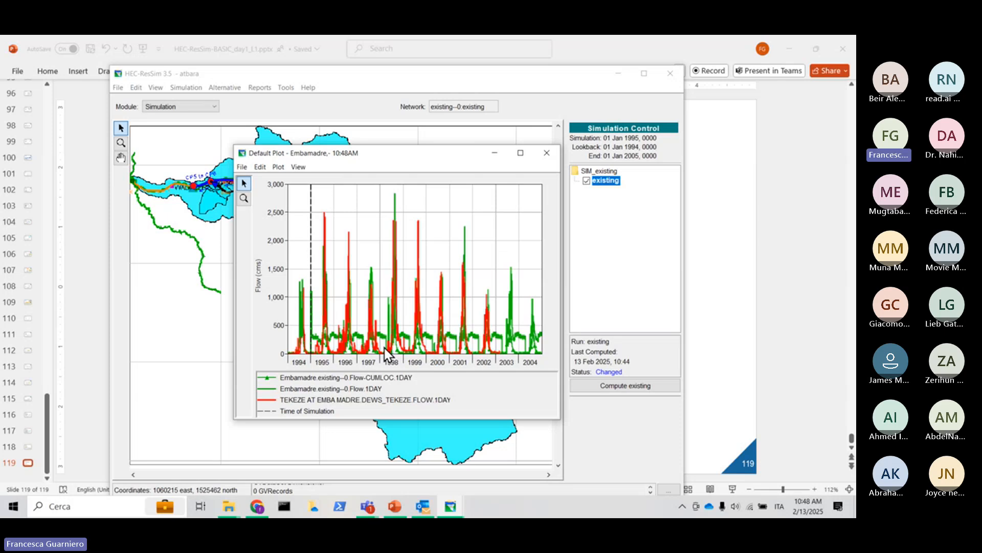
click(244, 199)
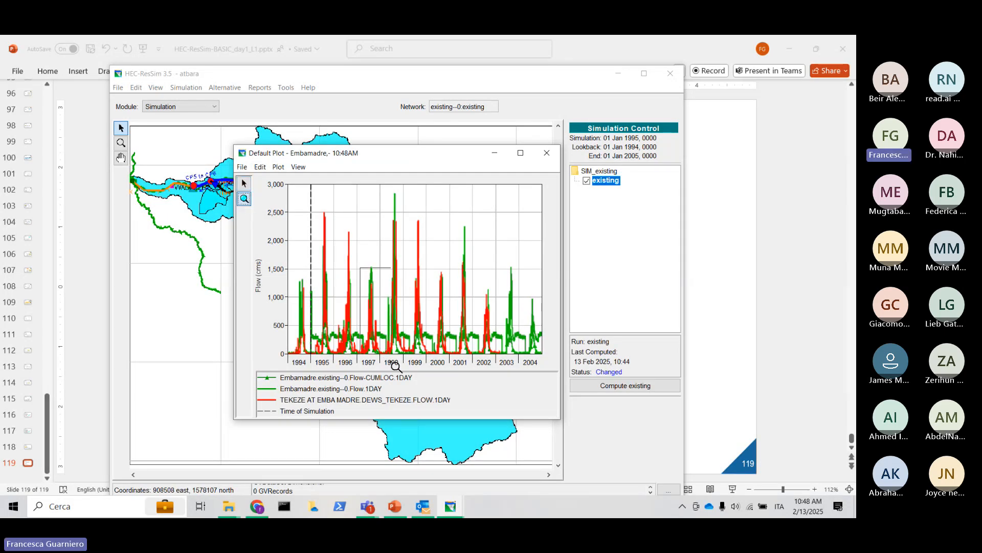
drag(359, 267, 391, 364)
drag(303, 213, 451, 353)
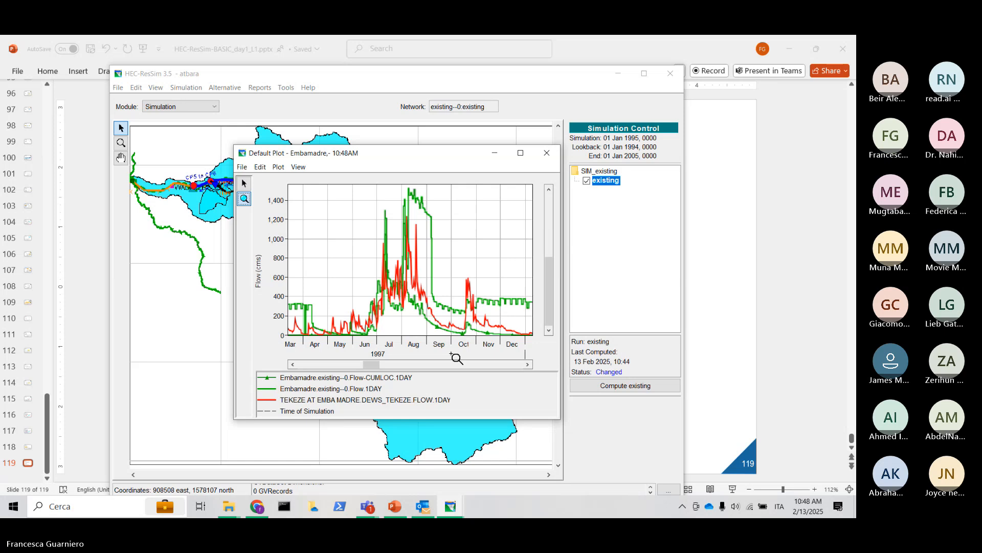
Widen the Embamadre plot and hide its observed curve, TEKEZE AT EMBA MADRE.DEWS_TEKEZE.FLOW.1DAY.
click(350, 403)
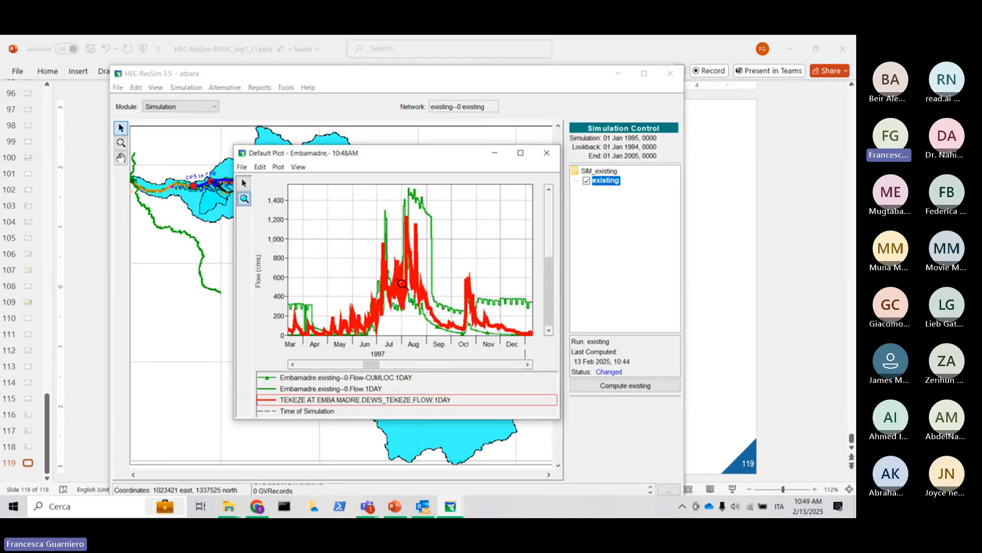
right_click(349, 401)
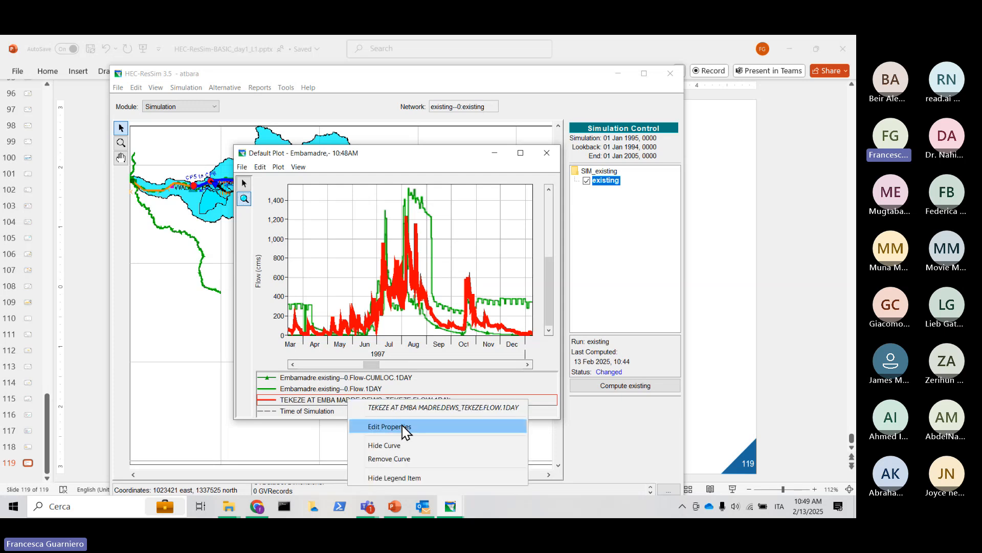
click(336, 399)
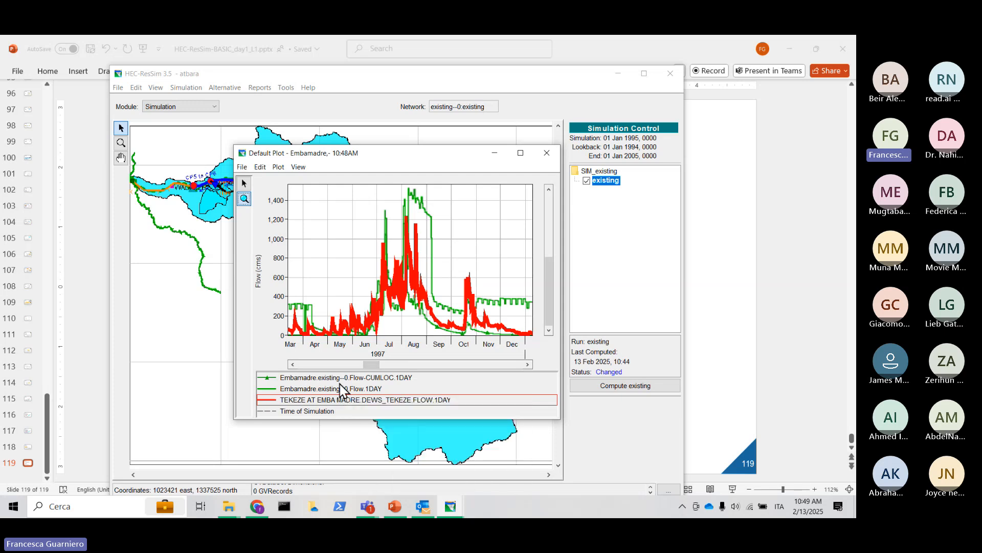
drag(233, 256, 136, 256)
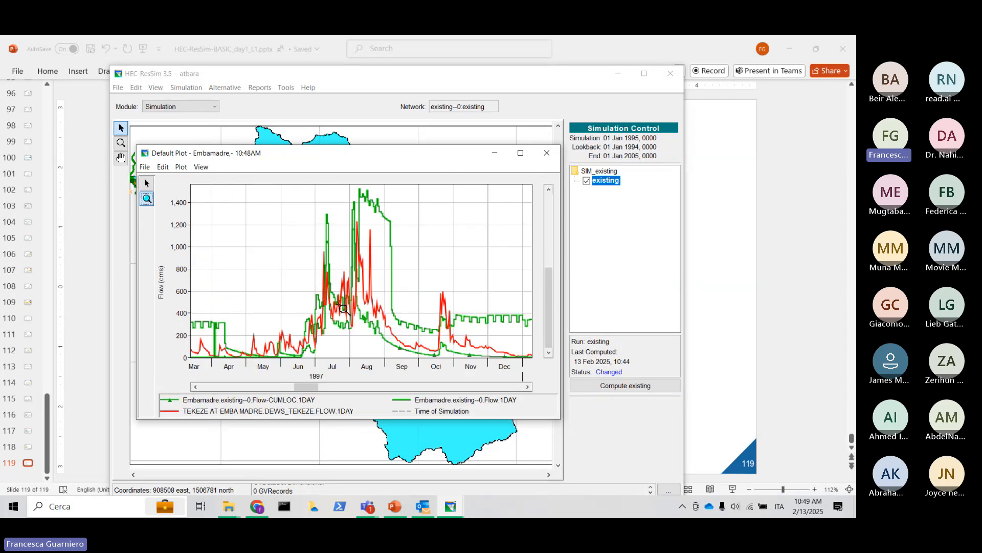
click(258, 413)
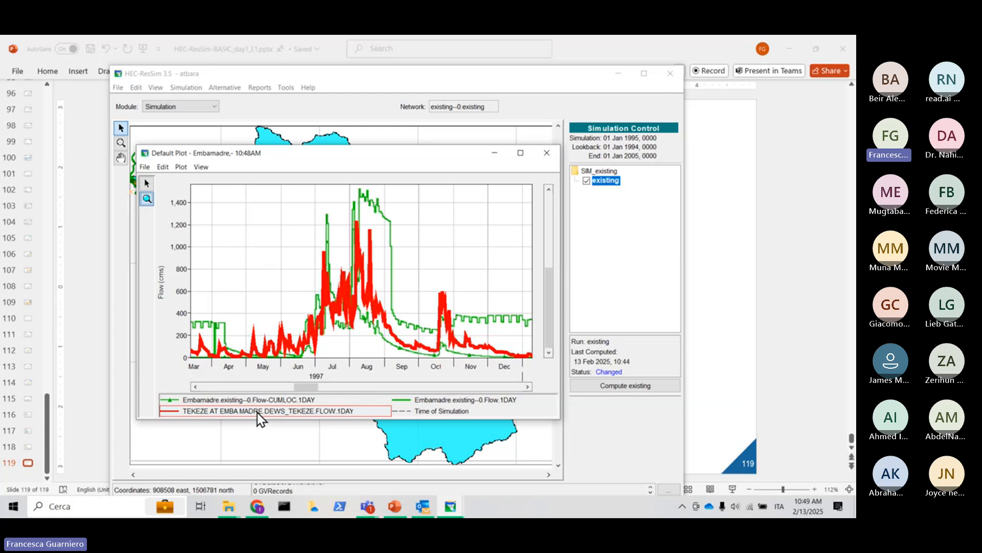
right_click(257, 412)
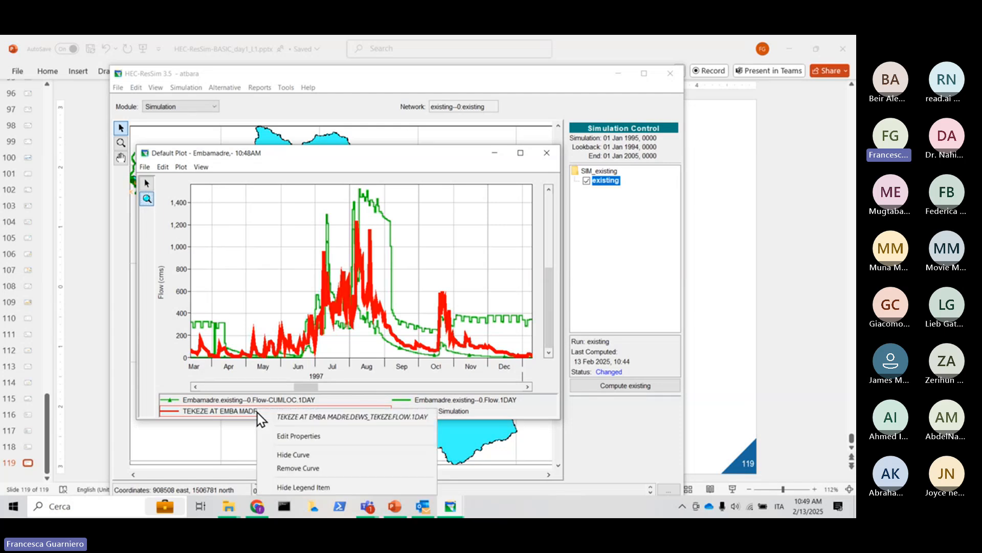
click(299, 455)
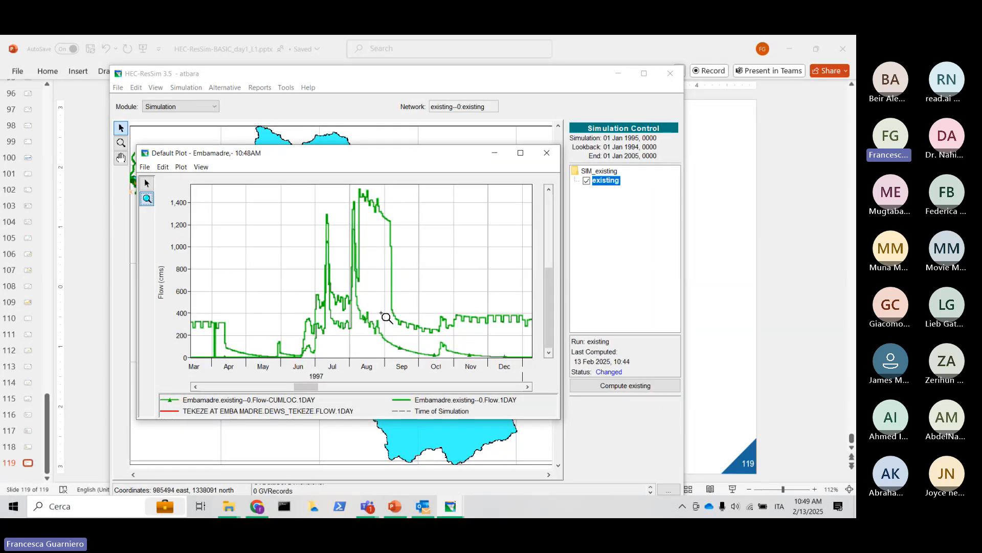
Highlight the Embamadre Flow-CUMLOC curve and examine it together with the junction's location on the map.
click(207, 400)
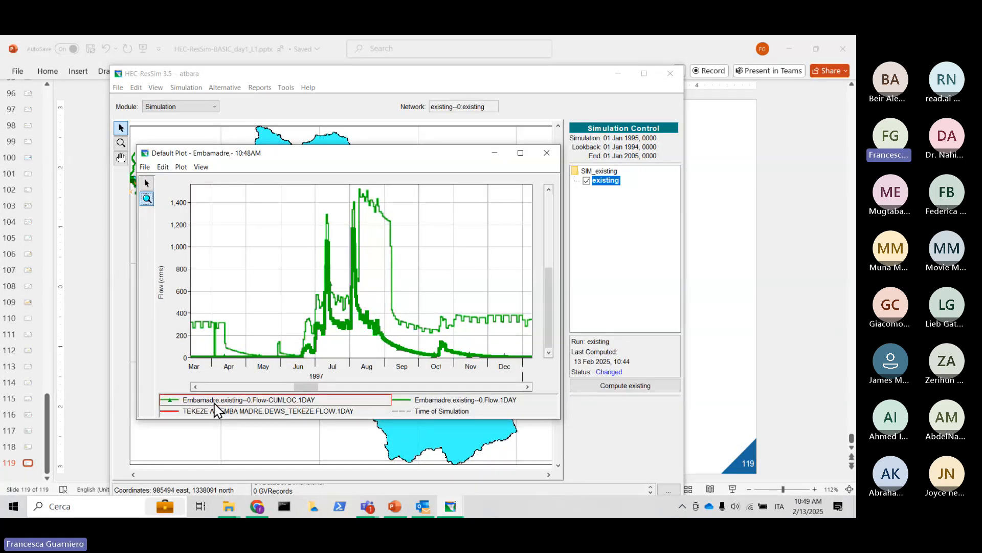
drag(368, 157, 370, 329)
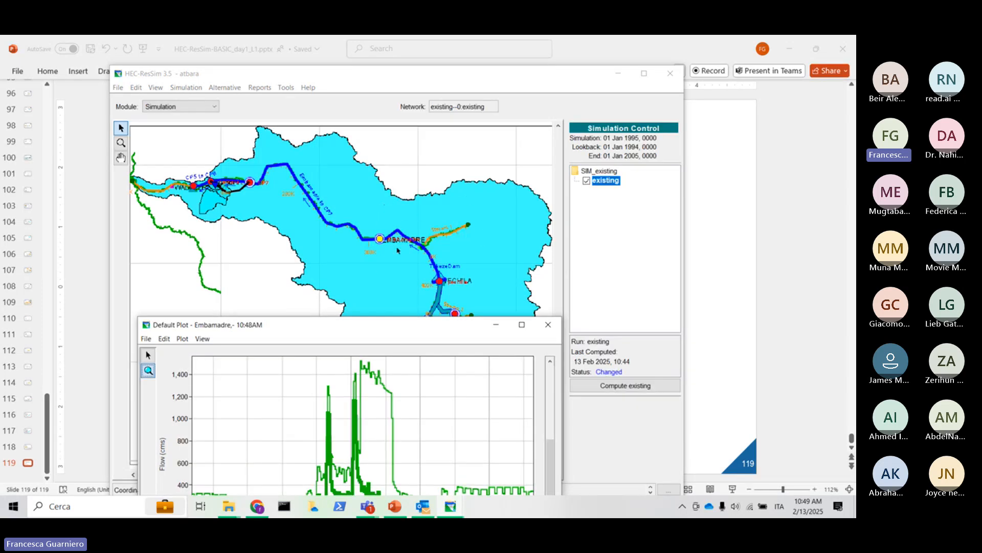
drag(364, 333, 341, 173)
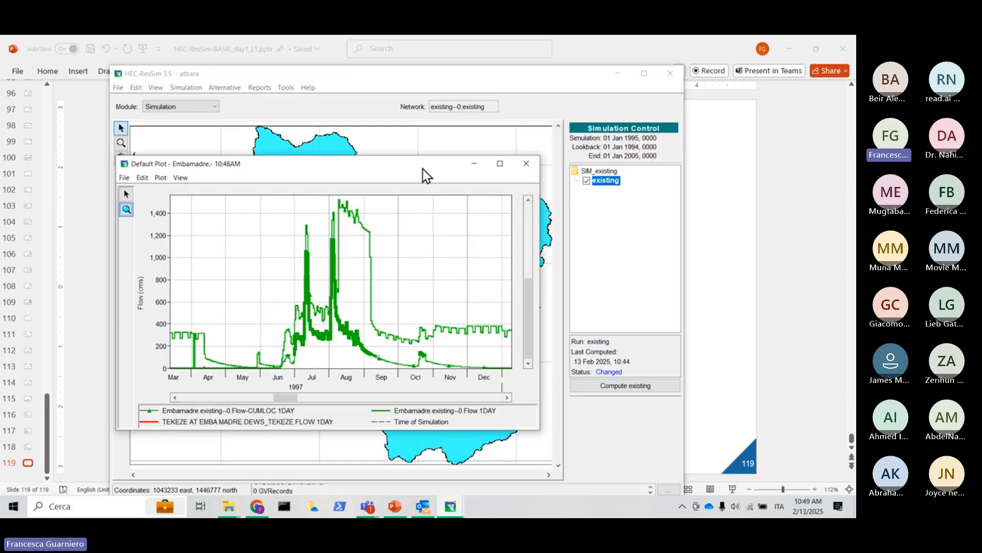
drag(423, 168, 402, 265)
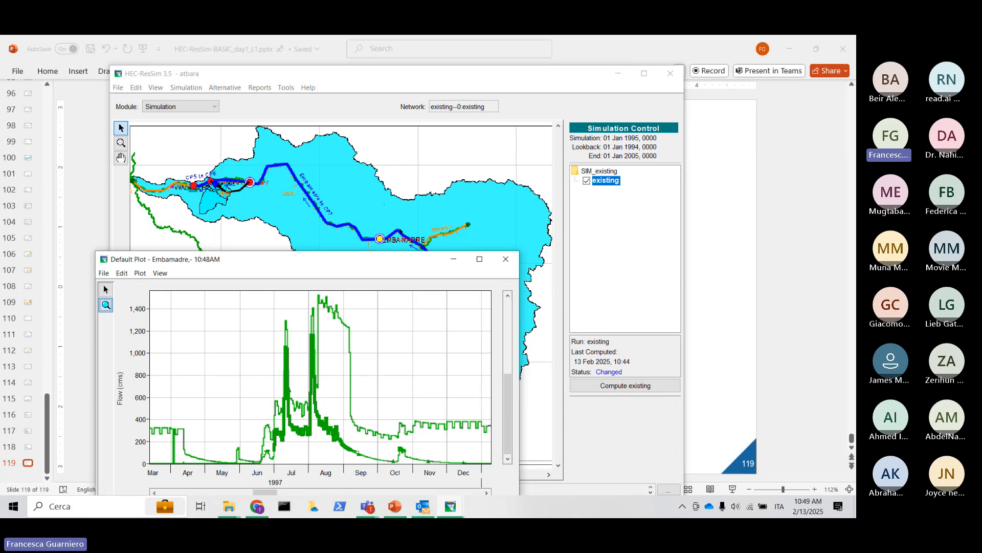
drag(393, 258, 443, 165)
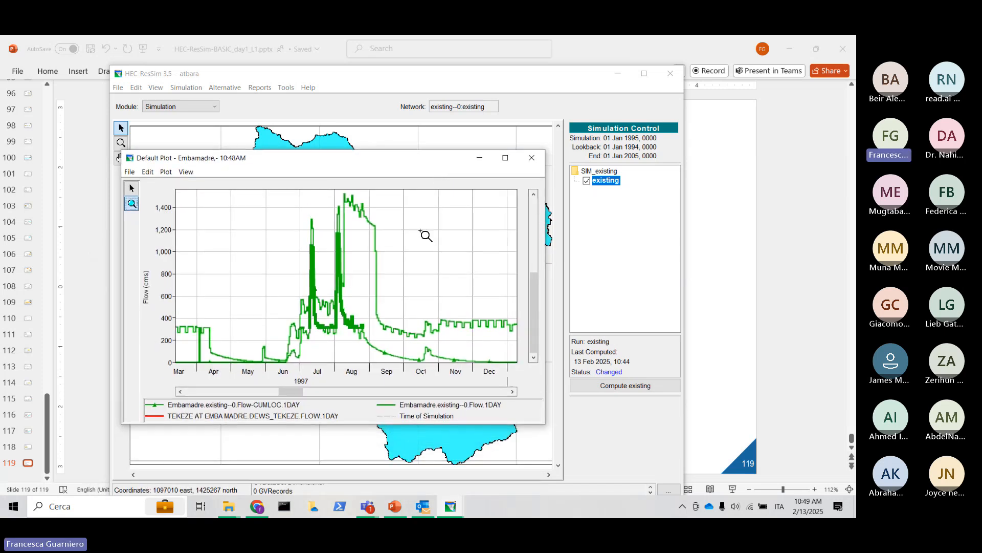
click(236, 408)
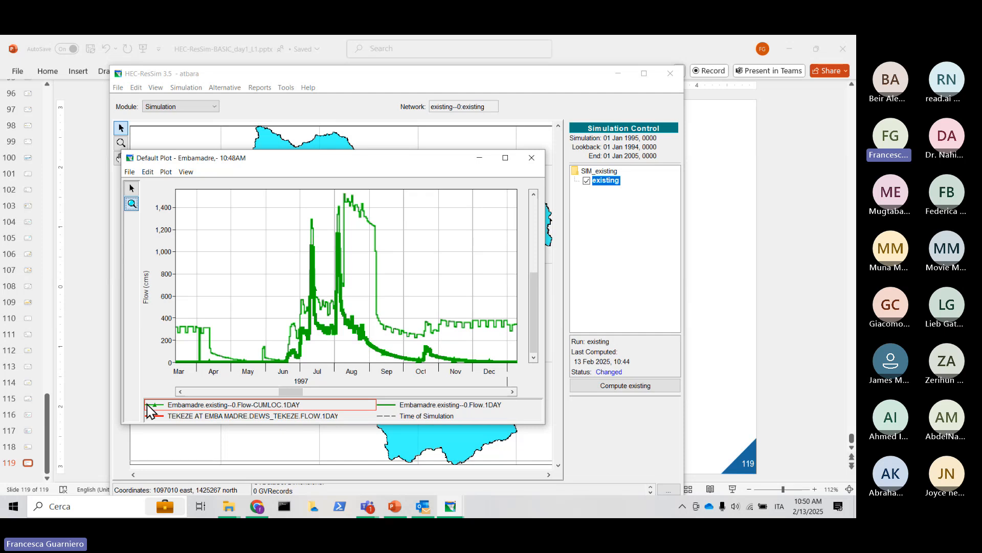
Highlight the Embamadre Flow curve, examine it against the cumulative local flow in different years, and close the plot.
click(412, 405)
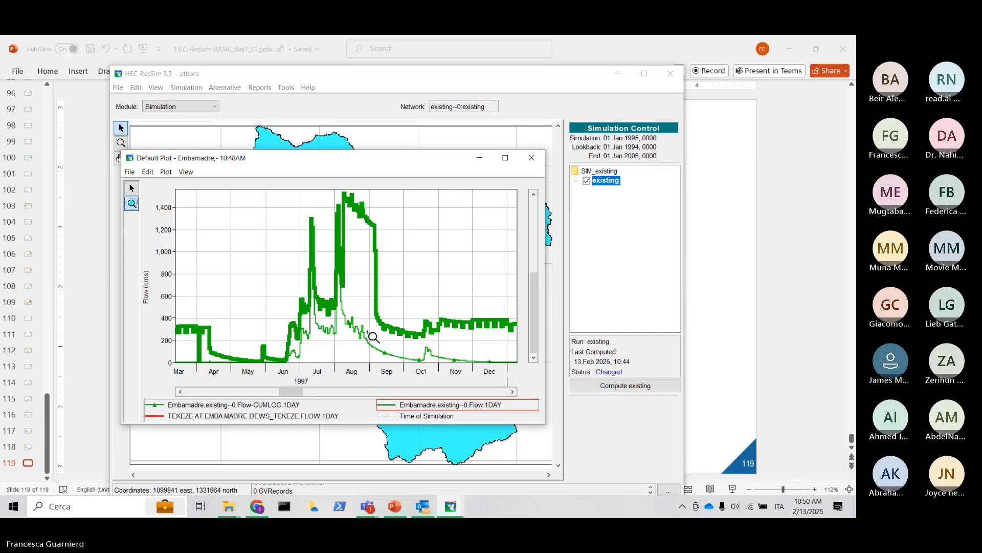
mouse_move(375, 334)
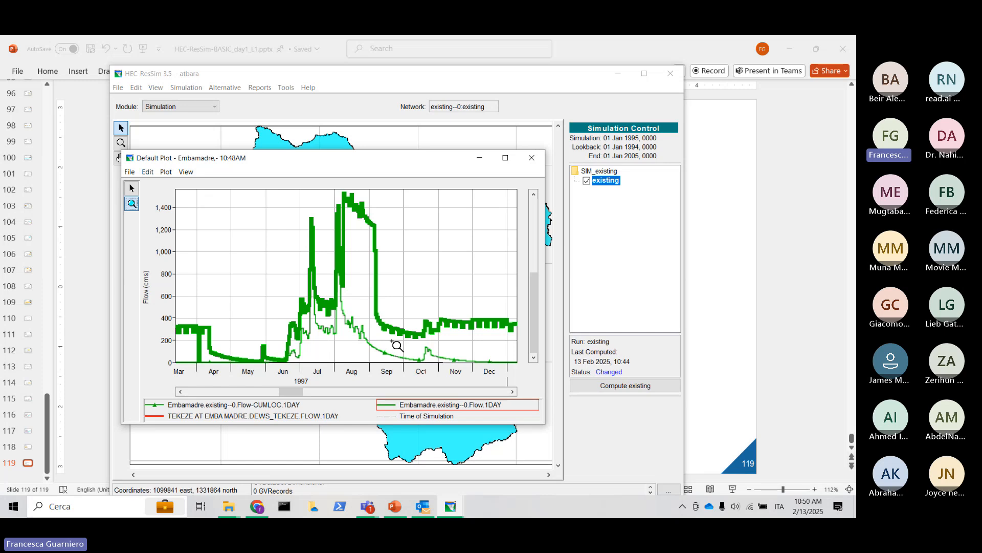
drag(290, 392, 317, 392)
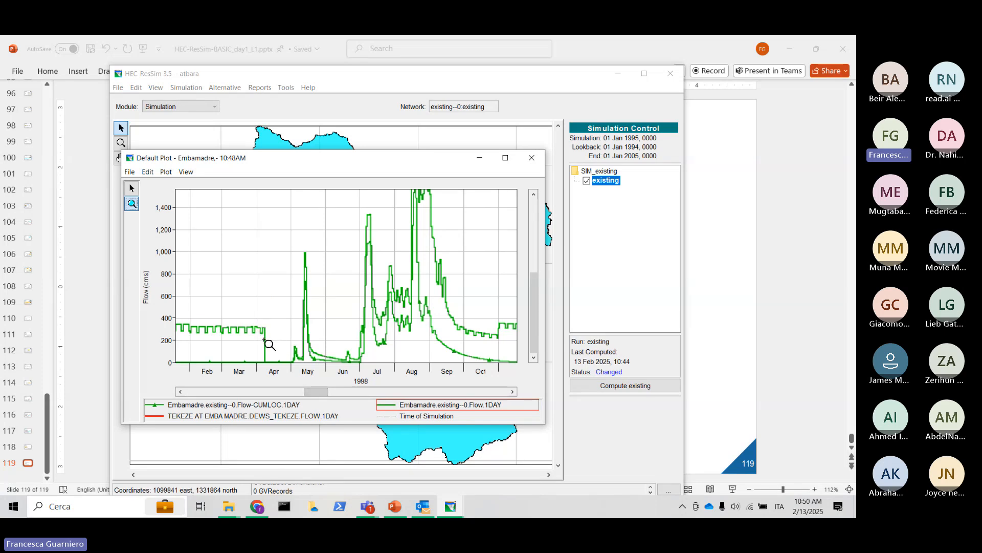
mouse_move(270, 346)
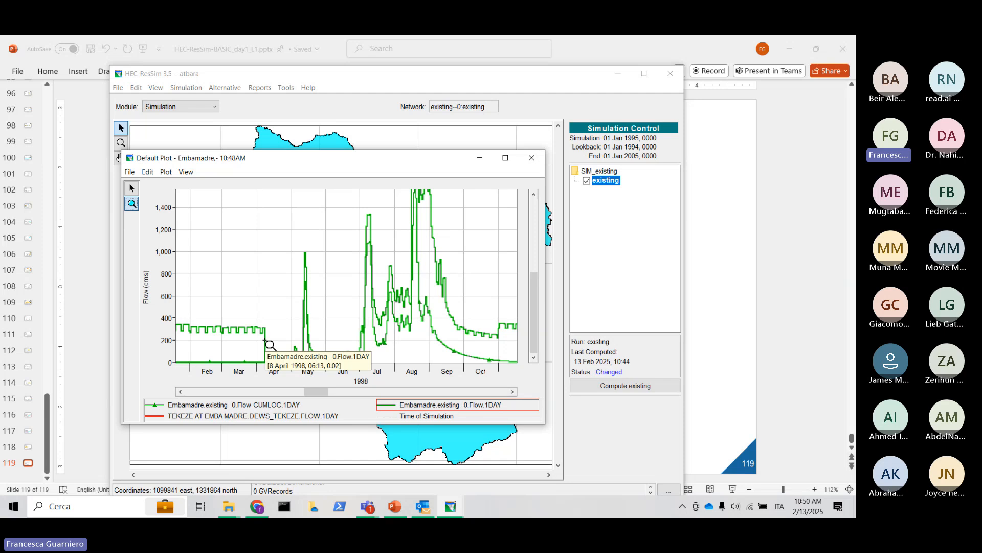
drag(310, 394, 219, 392)
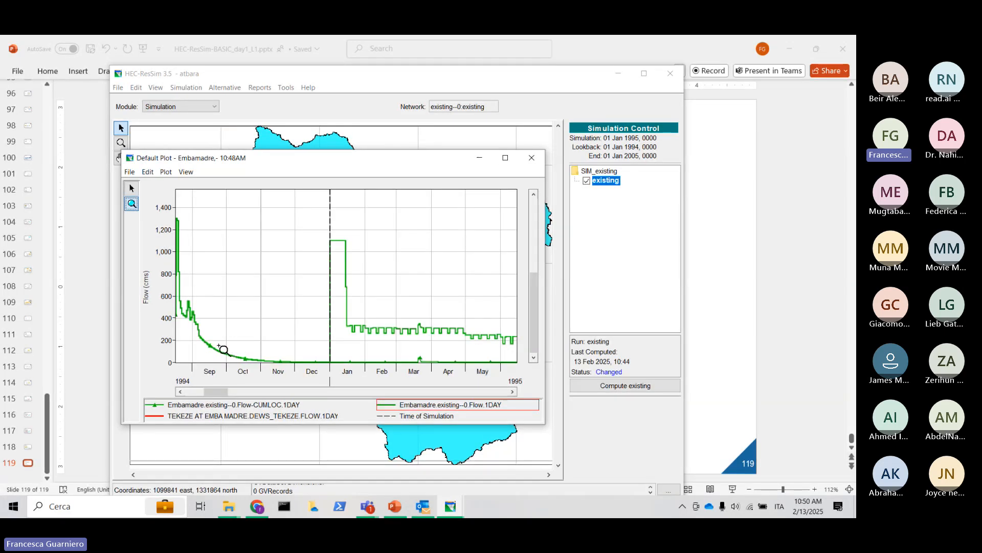
drag(224, 394, 285, 400)
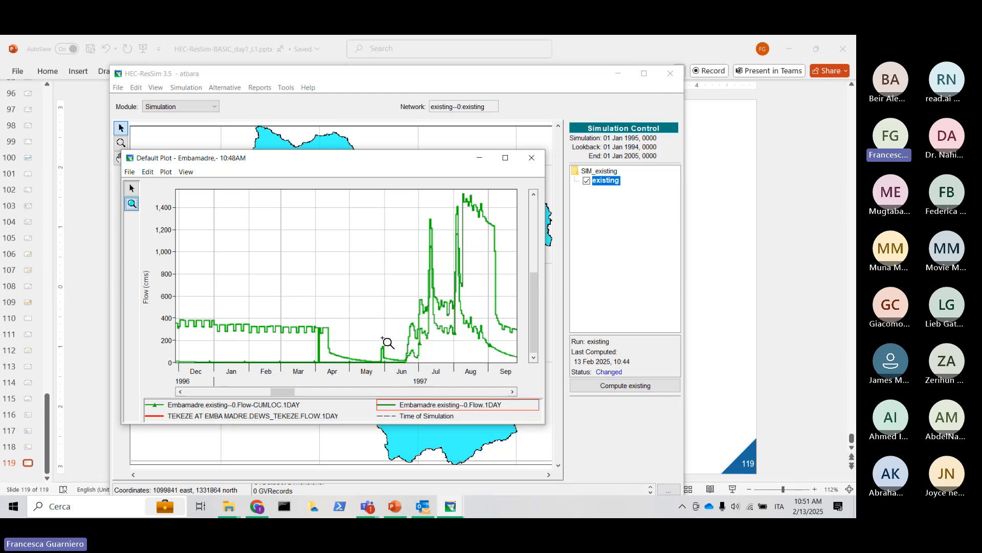
click(530, 160)
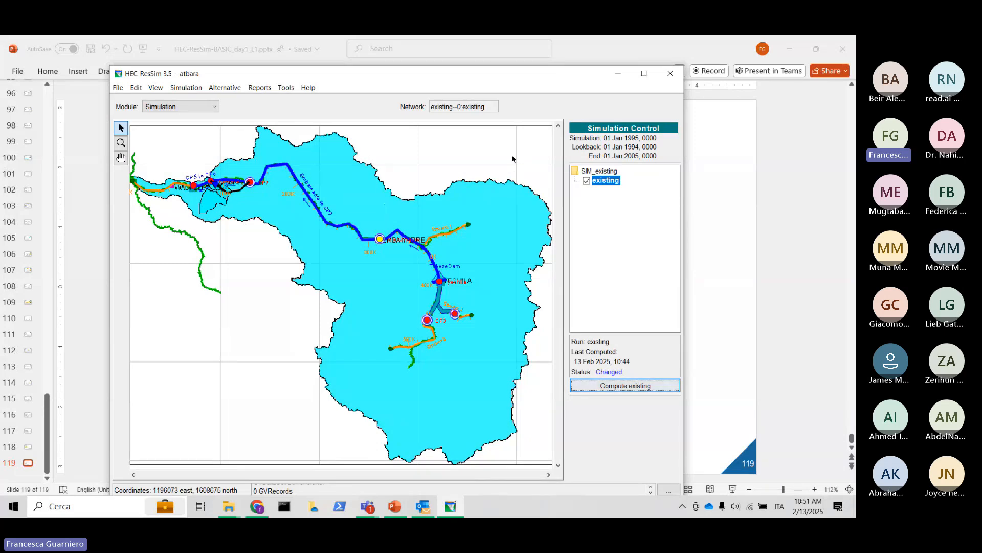
Open the reservoir properties of TekezeDam and remove the minimum flow rule from all zones of the base operation set.
click(440, 295)
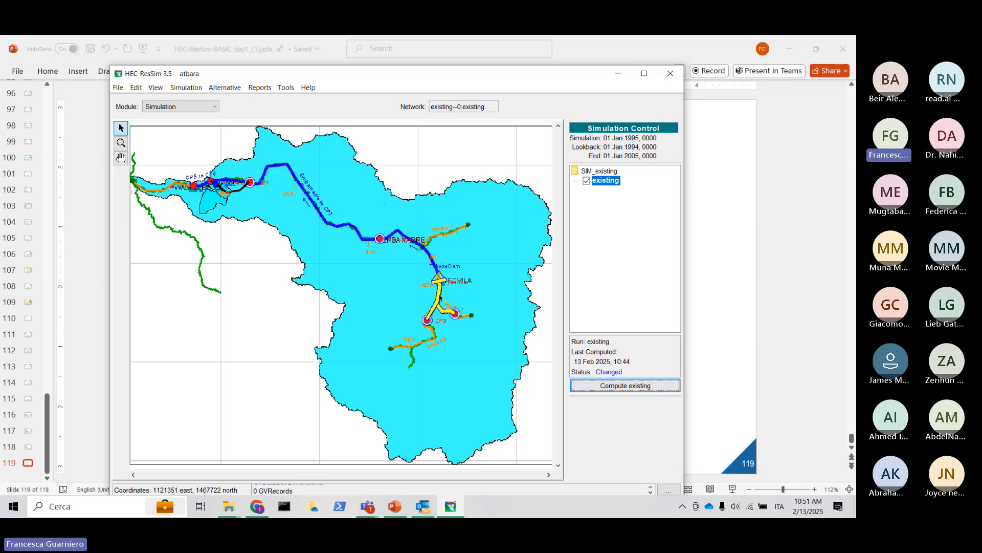
right_click(439, 296)
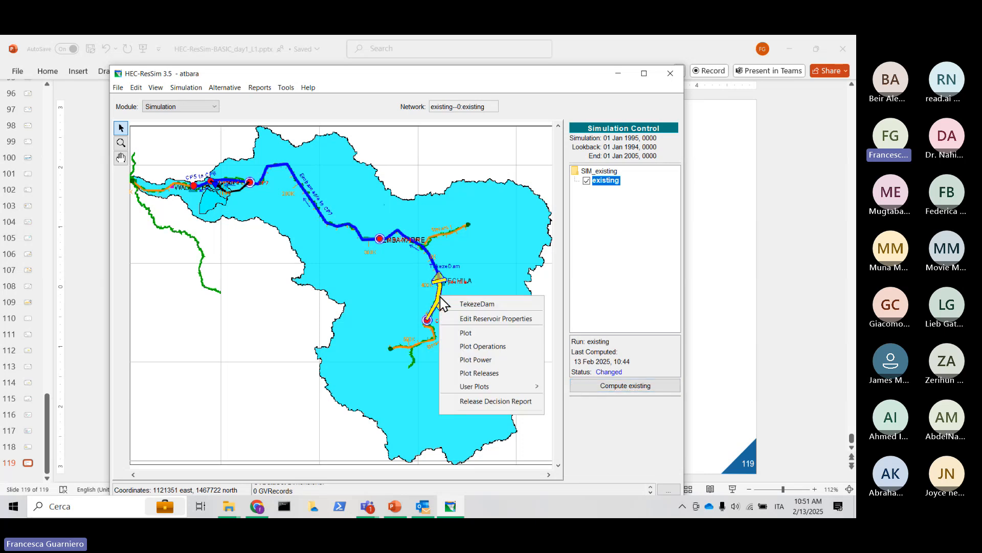
click(499, 322)
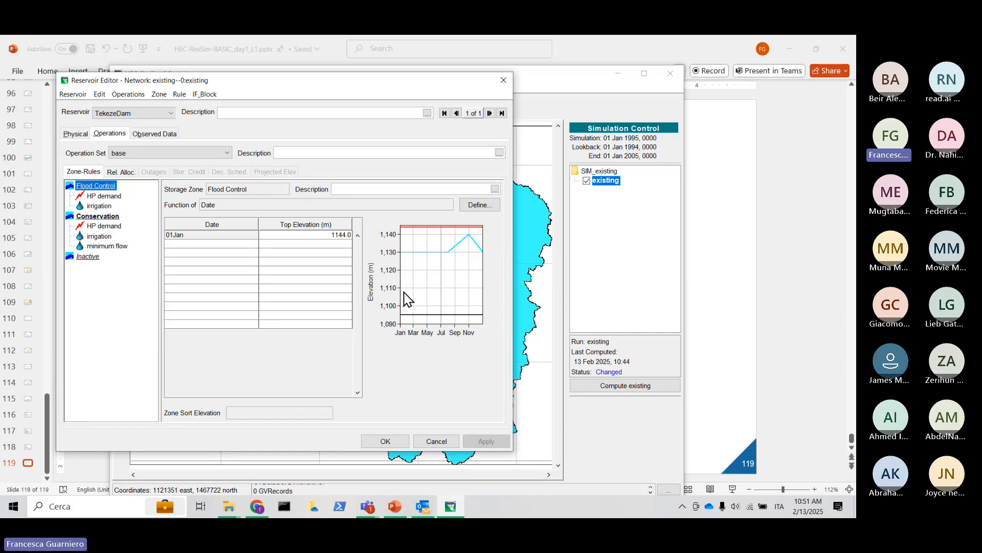
click(120, 247)
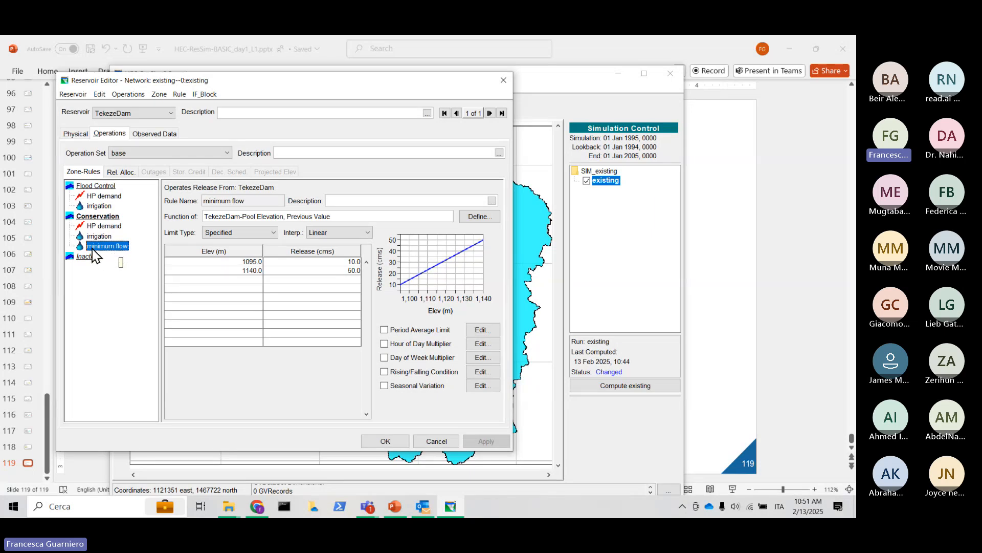
right_click(93, 251)
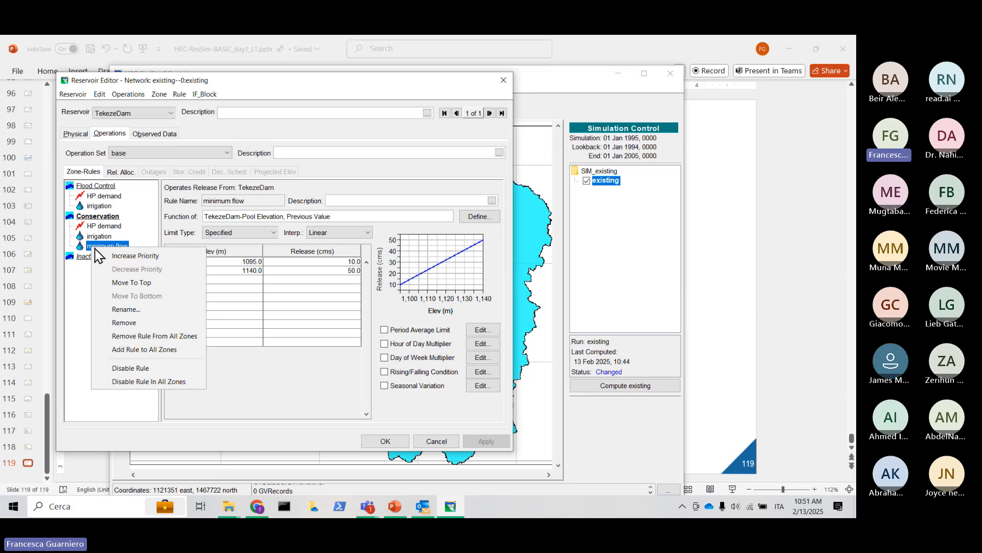
click(133, 338)
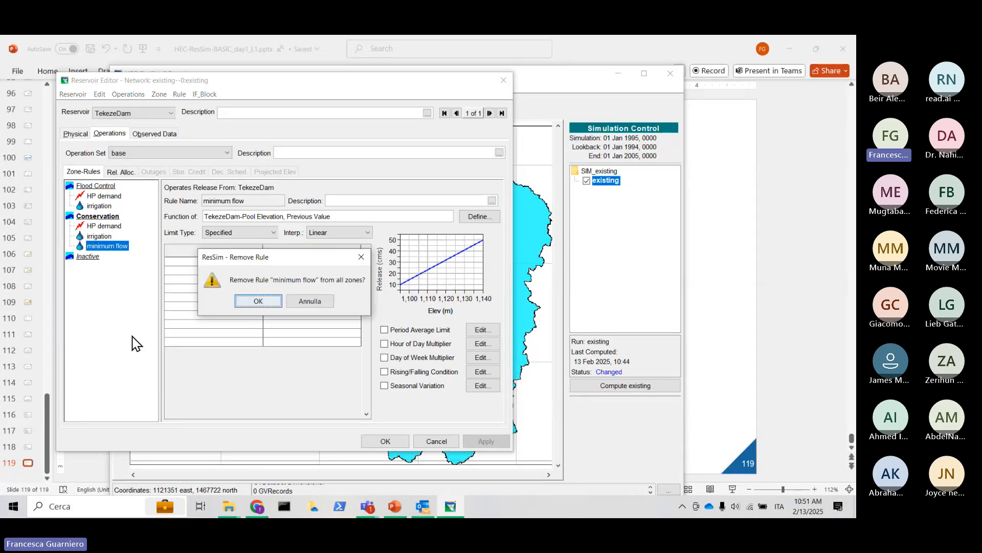
click(258, 302)
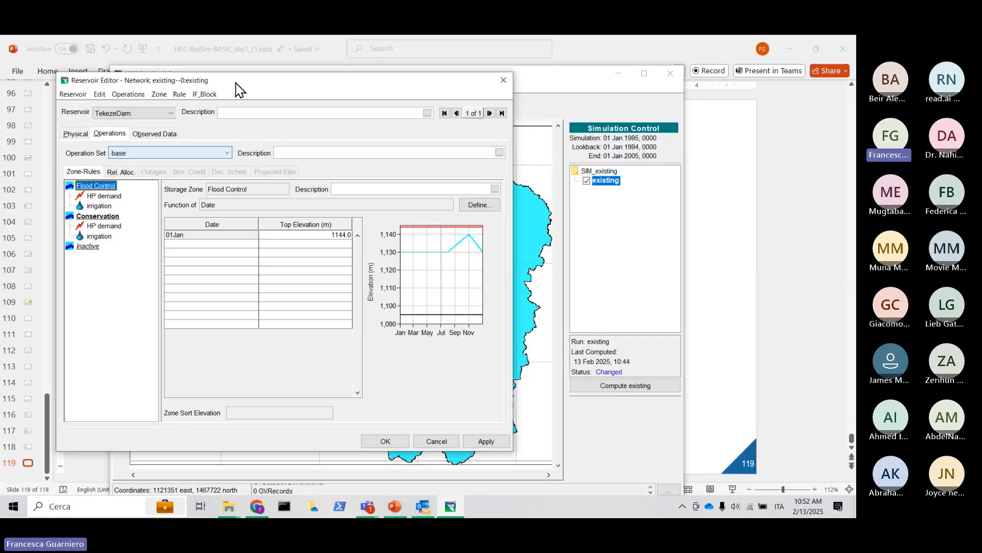
Start a new operating rule in TekezeDam's Conservation zone and name it "Embamadre minimum".
drag(267, 87, 307, 109)
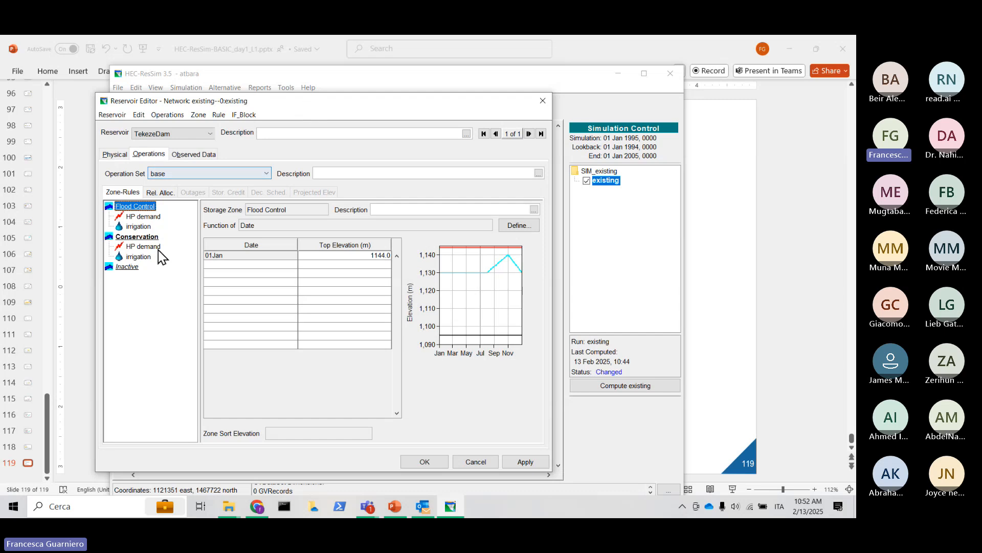
click(148, 238)
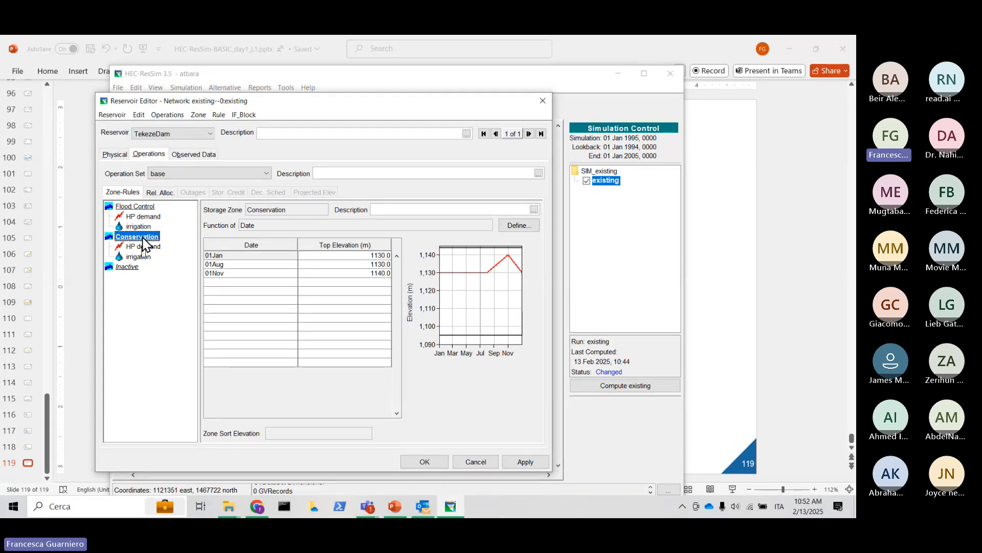
right_click(142, 239)
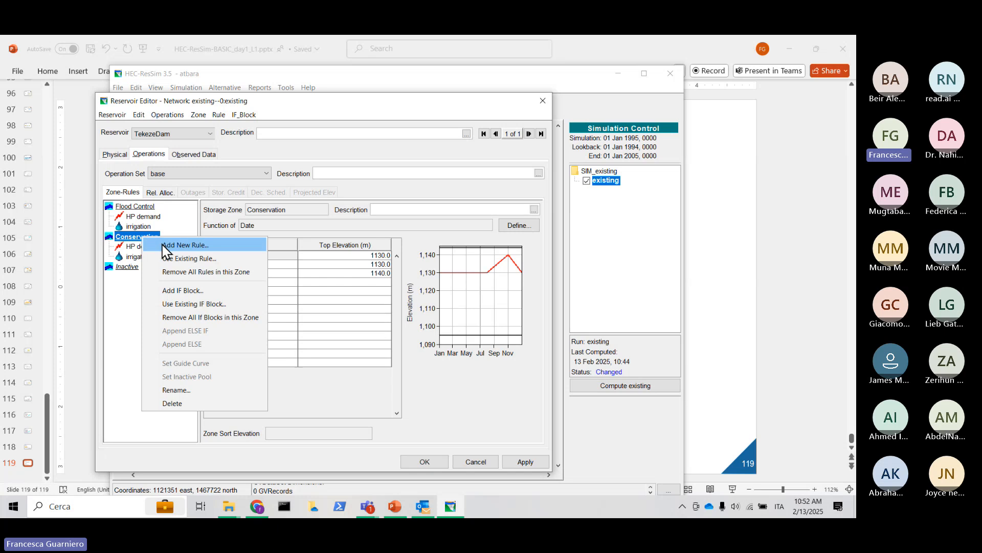
click(163, 248)
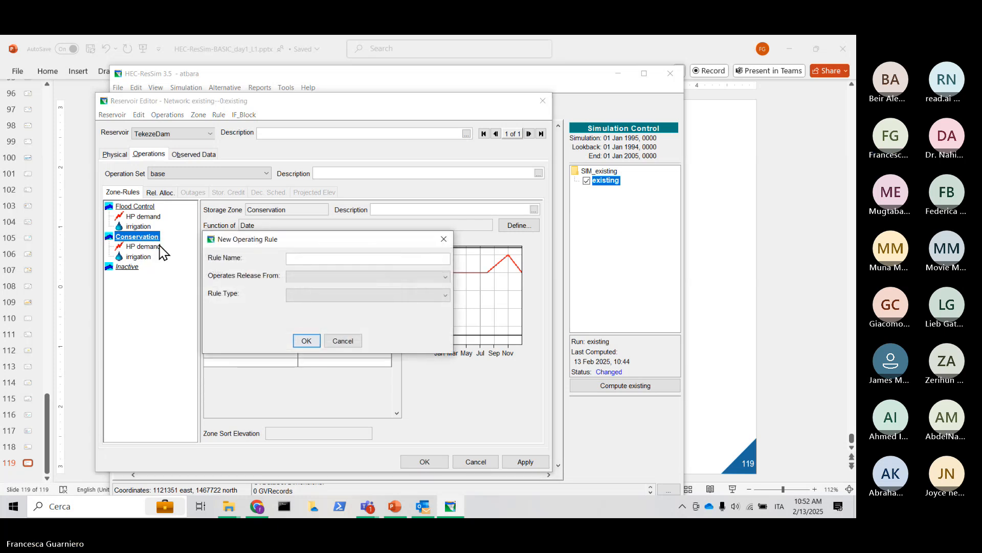
drag(282, 244, 337, 289)
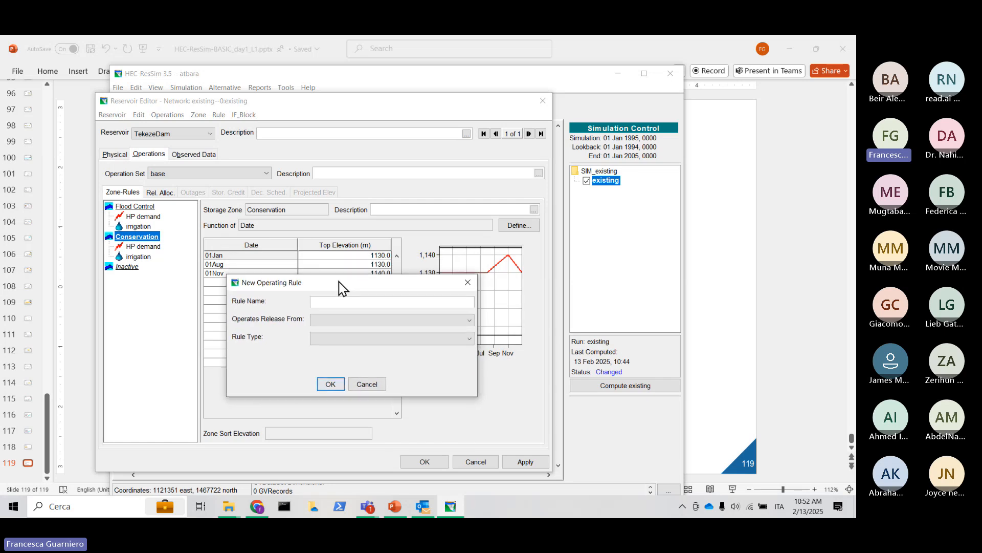
text(Emba)
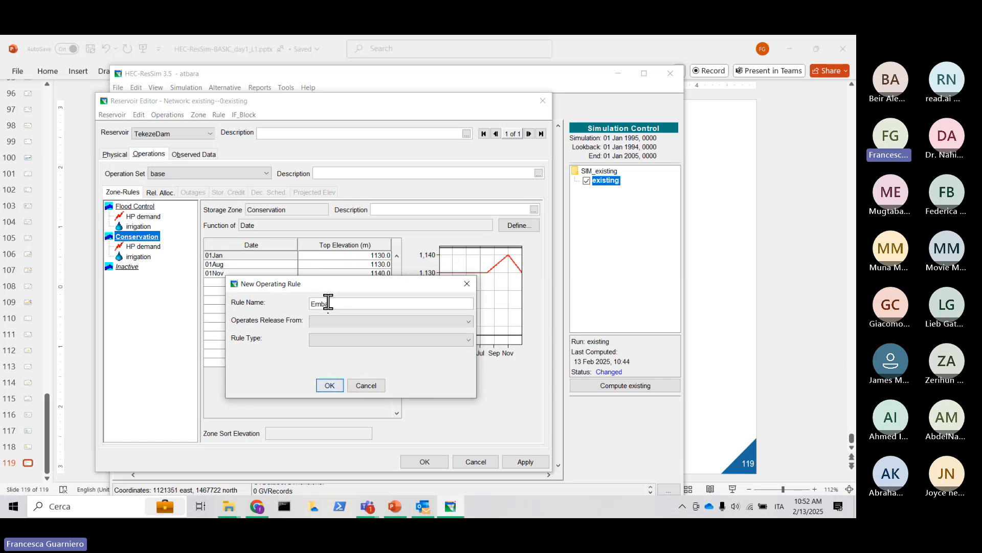
text(madre minimum)
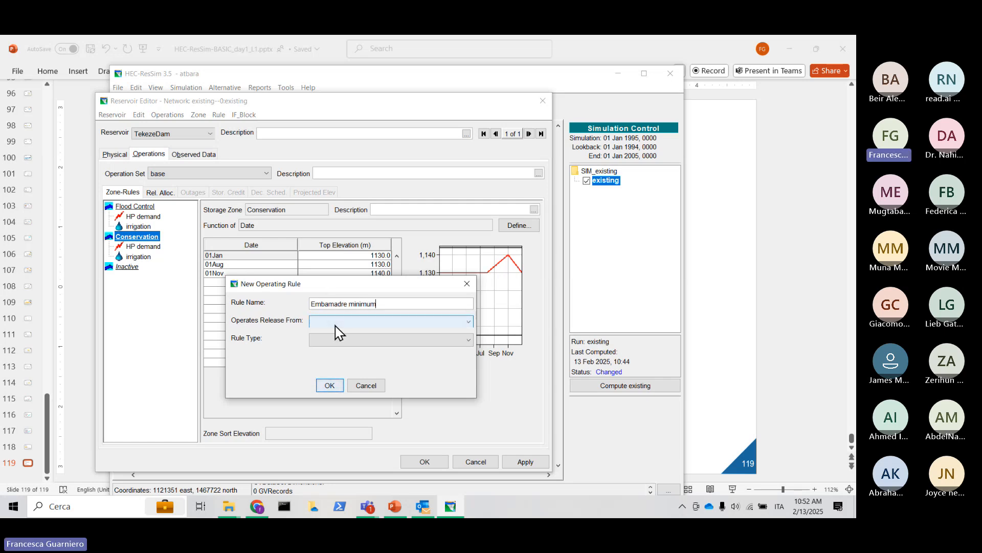
Create the rule as a Downstream Control Function operating releases from TekezeDam, with Embamadre as the downstream location.
click(335, 323)
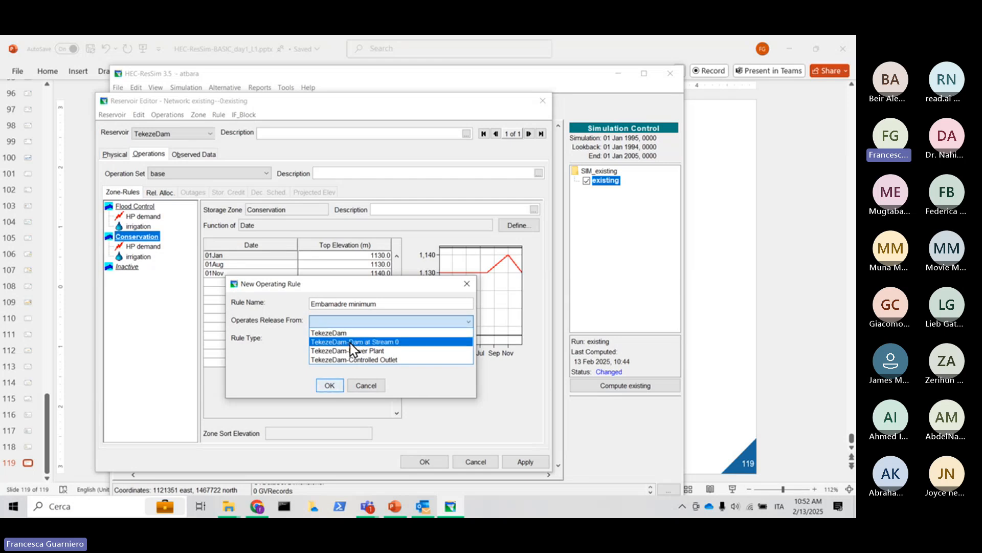
click(371, 333)
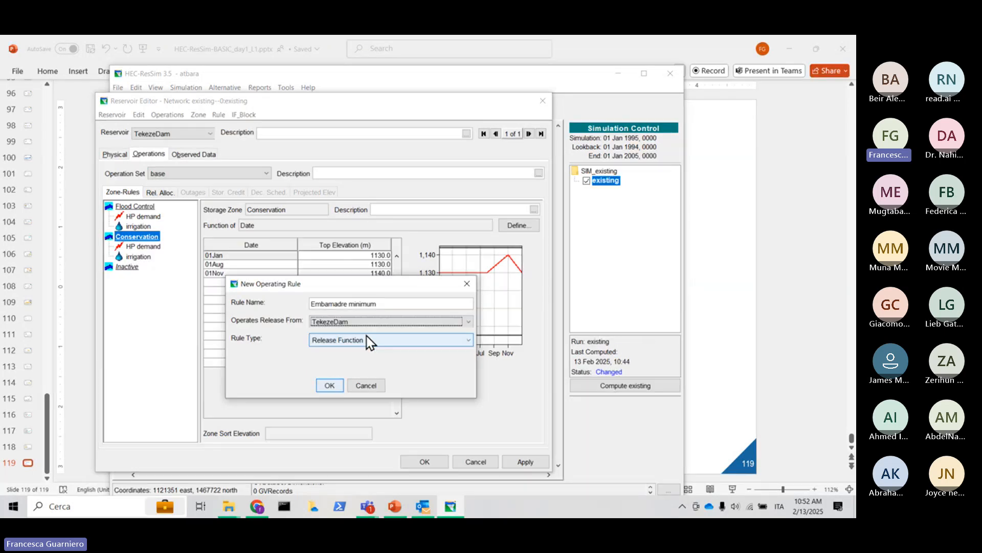
click(368, 342)
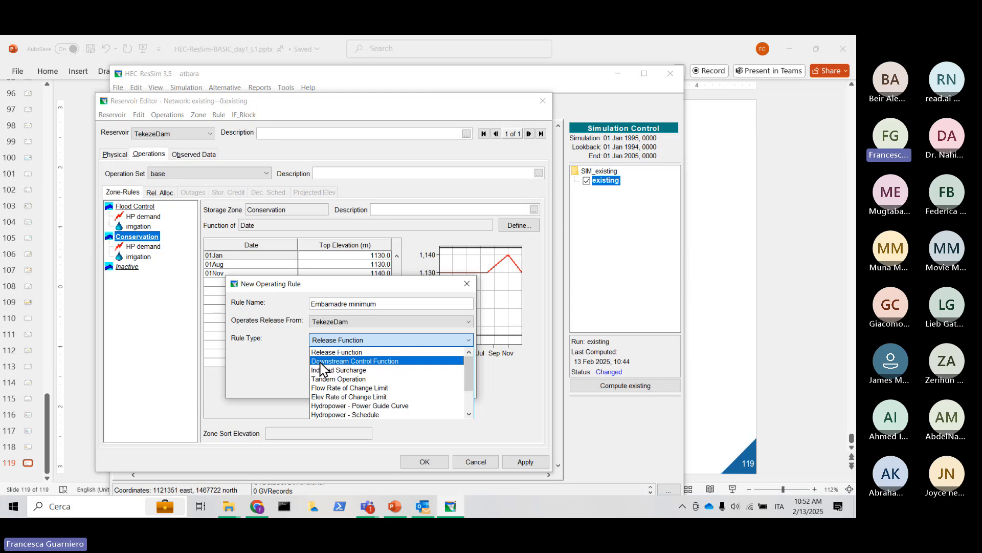
click(400, 361)
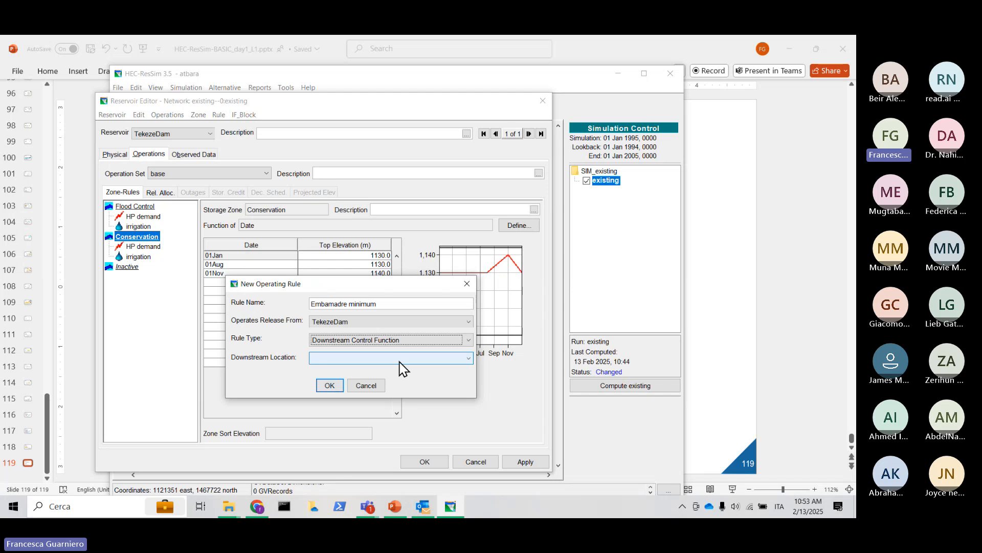
click(400, 361)
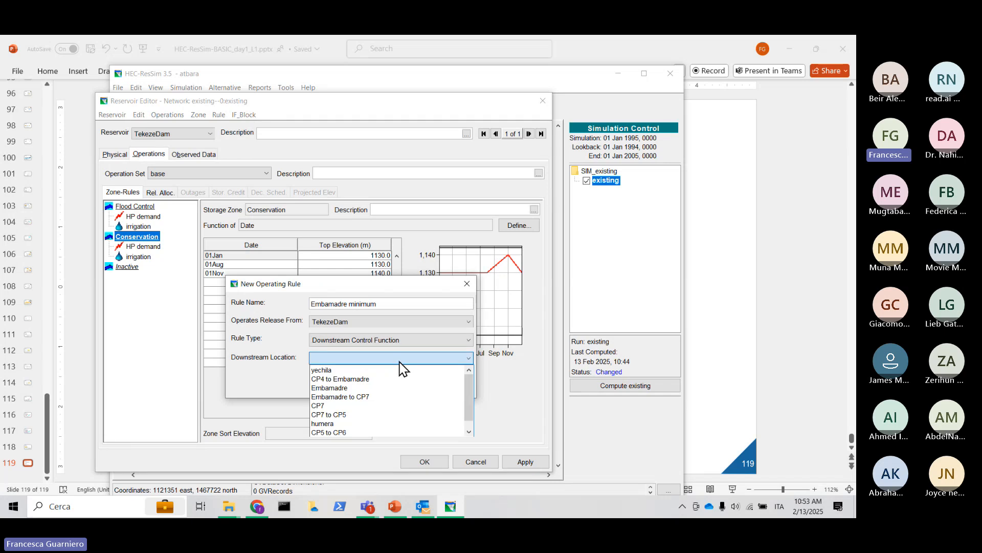
click(341, 389)
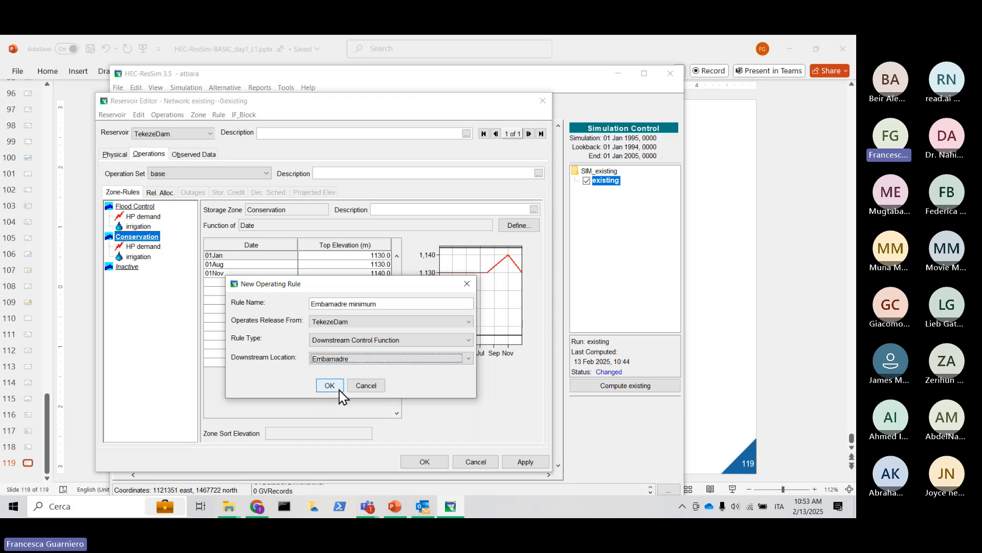
click(340, 391)
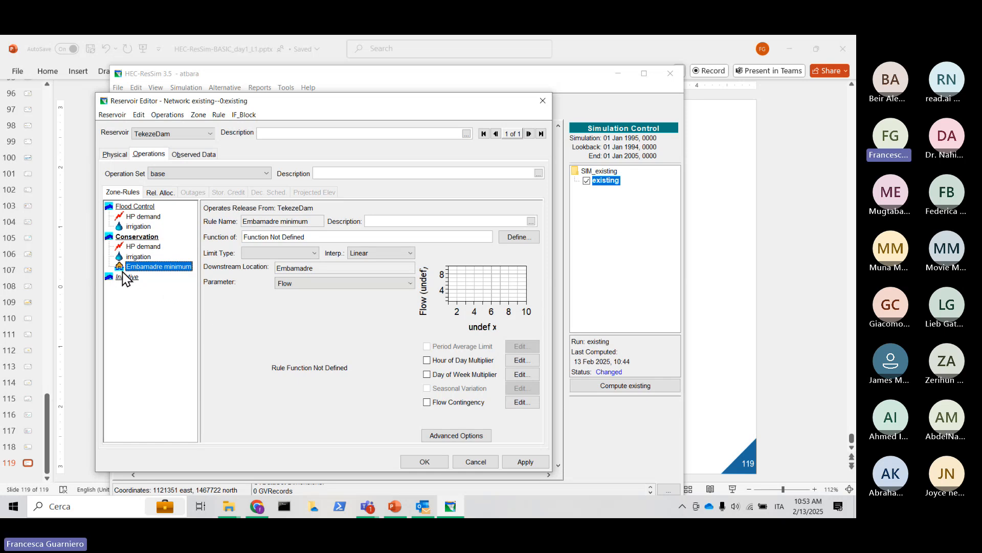
Define the Embamadre minimum rule in TekezeDam's Conservation zone as a function of Date.
drag(384, 107, 594, 313)
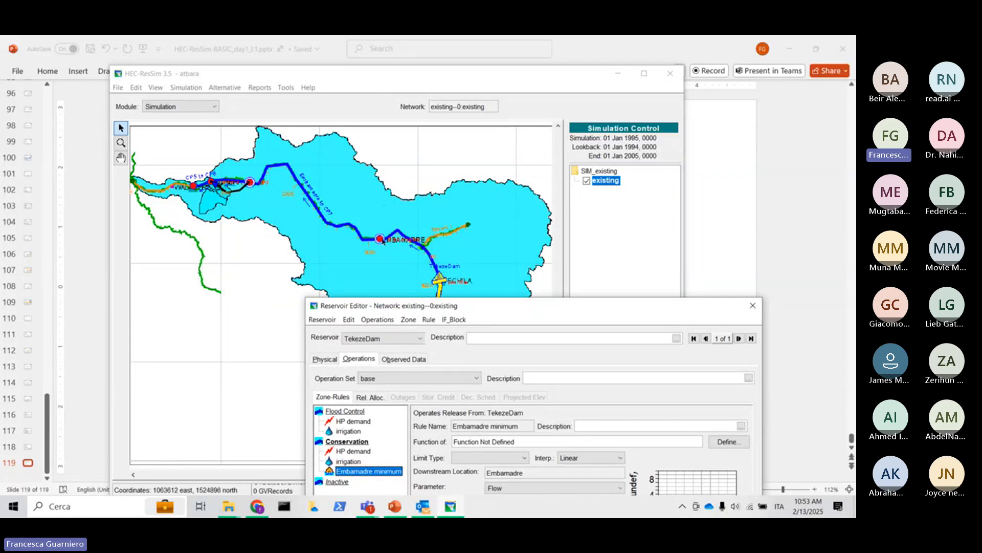
drag(490, 300, 369, 91)
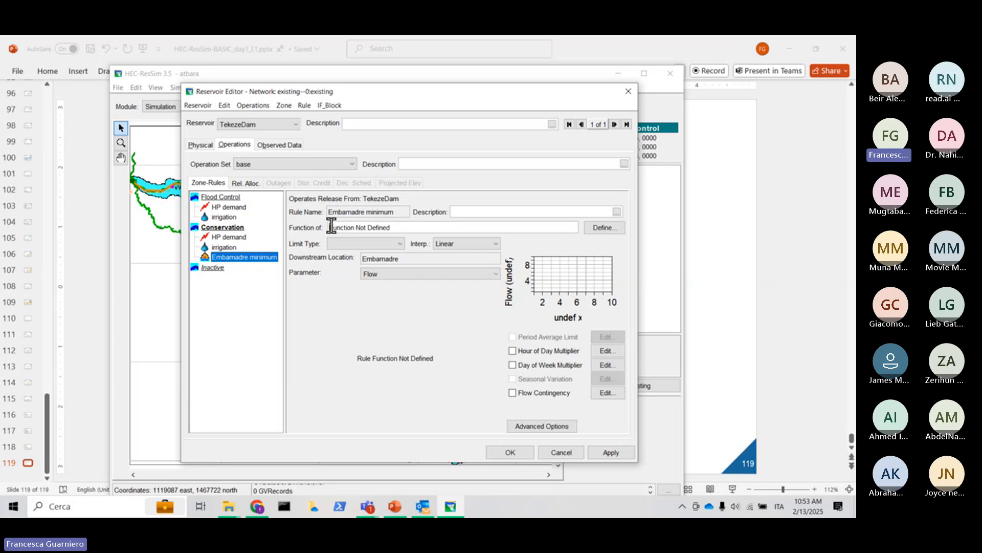
click(591, 229)
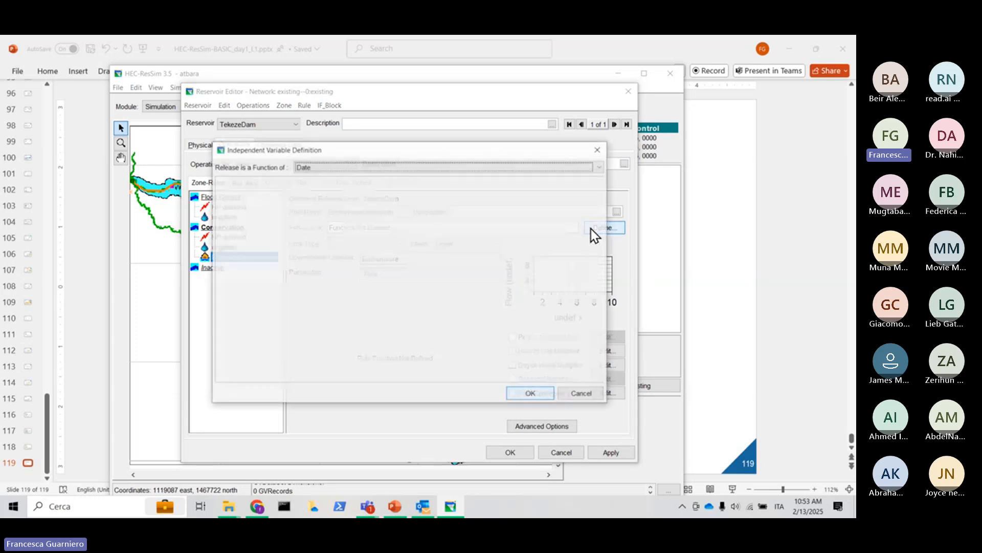
click(318, 172)
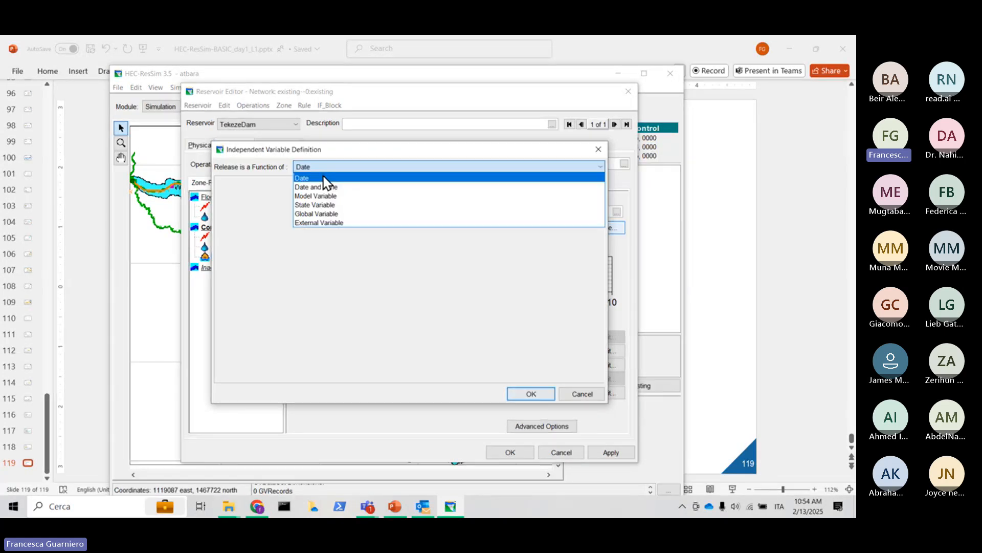
click(324, 177)
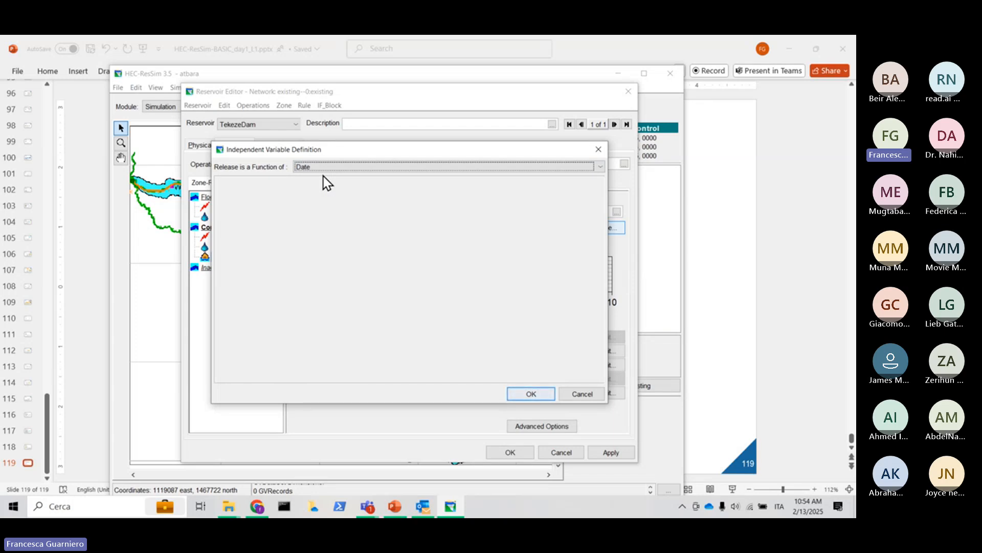
click(539, 395)
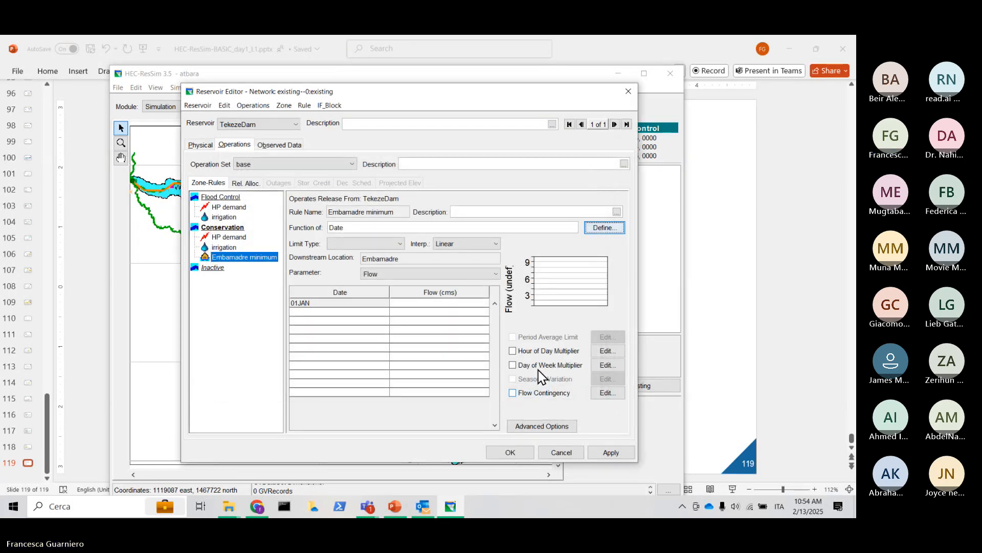
Set the rule's flow to 200 cms from 01Jan with limit type Minimum, and apply the changes.
click(452, 304)
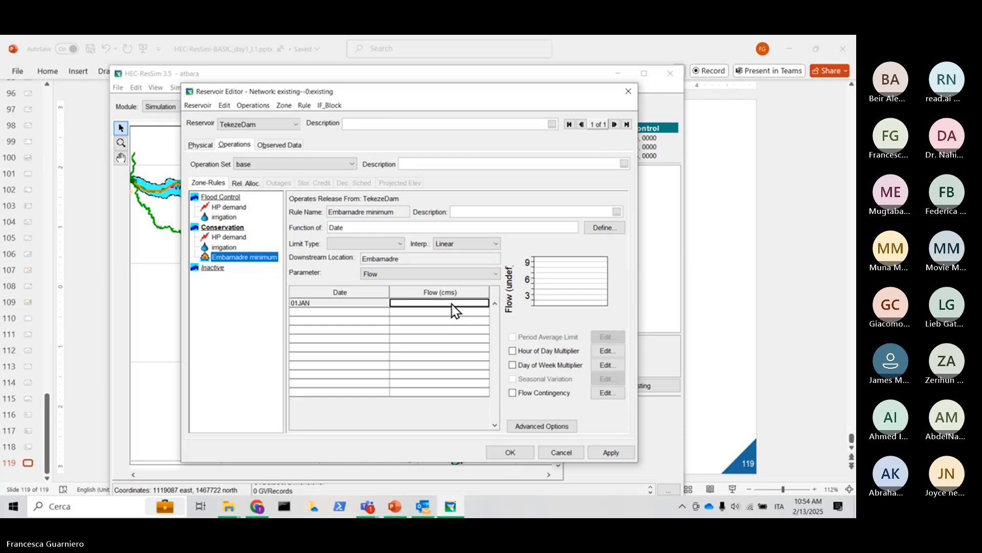
text(200)
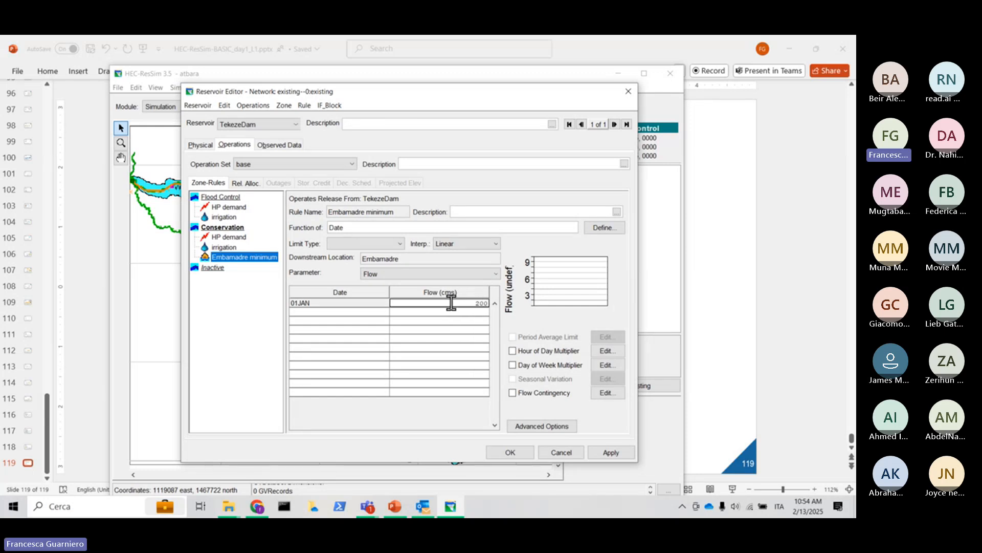
click(455, 313)
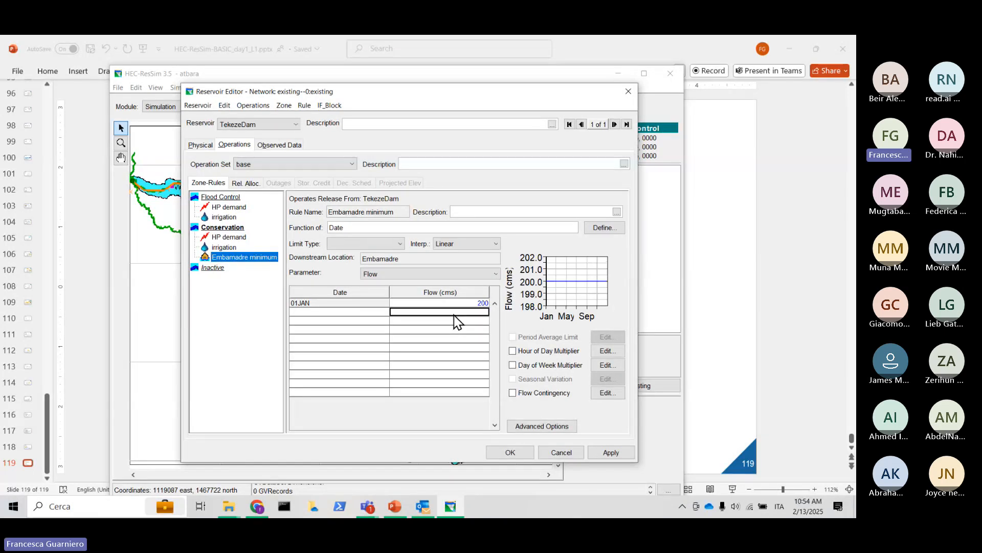
click(339, 243)
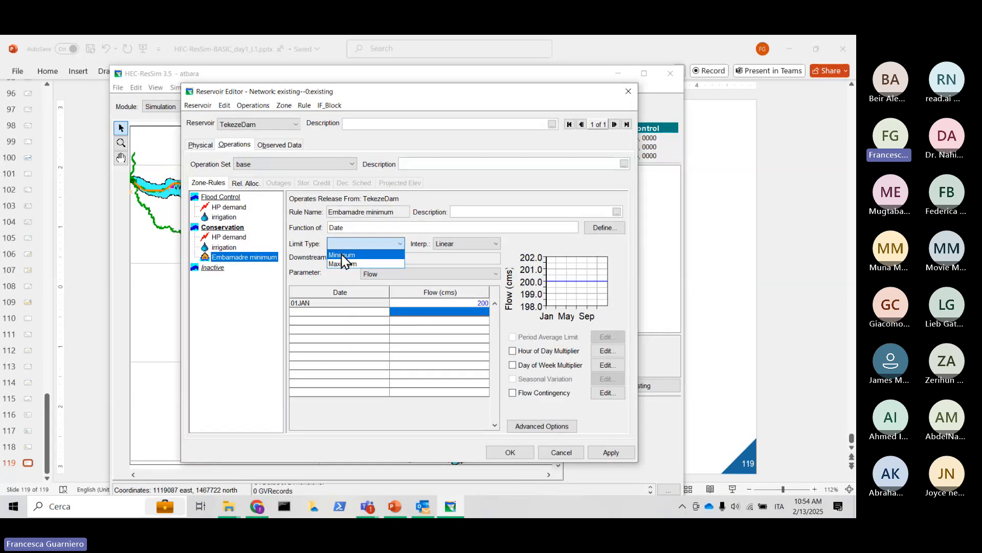
click(341, 255)
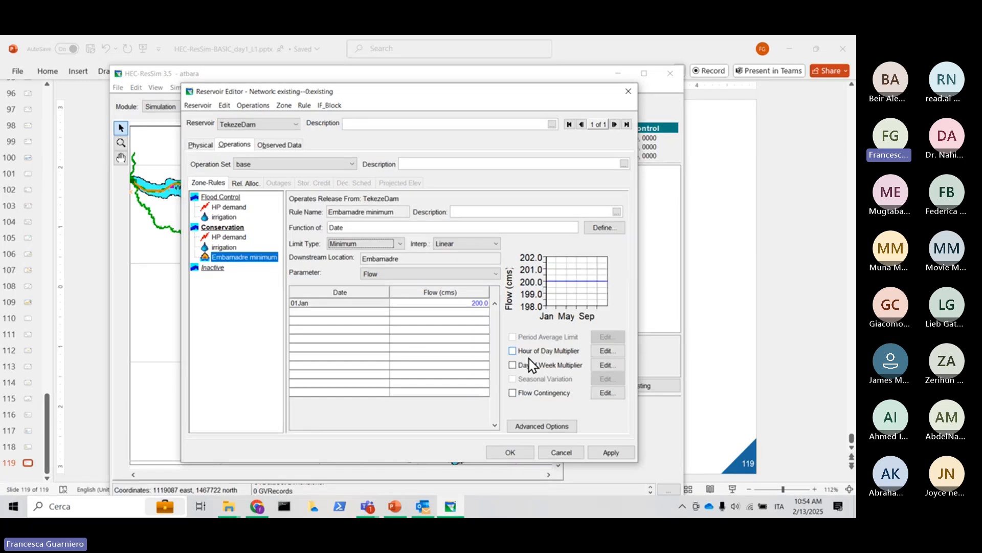
click(623, 455)
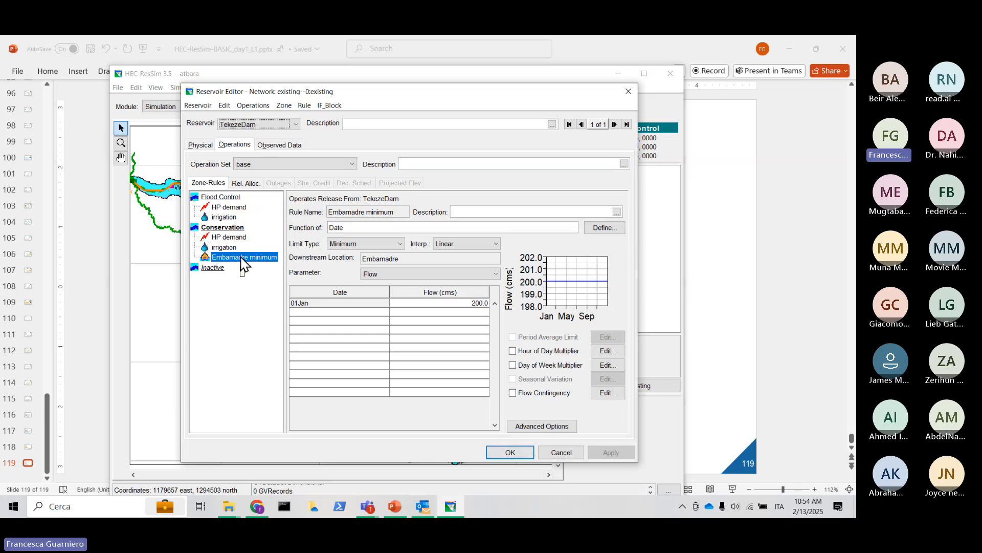
Add the existing Embamadre minimum rule to TekezeDam's Flood Control zone.
click(235, 198)
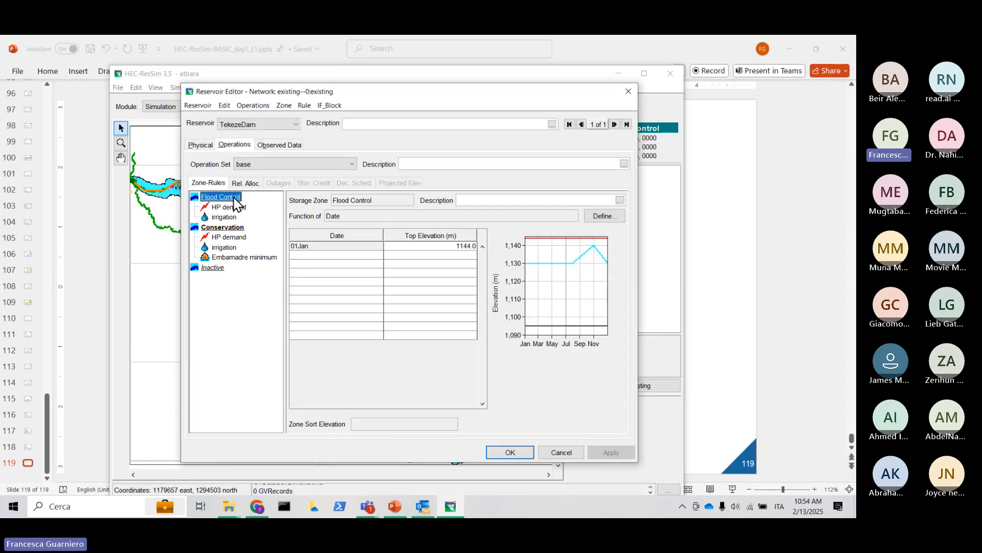
right_click(234, 198)
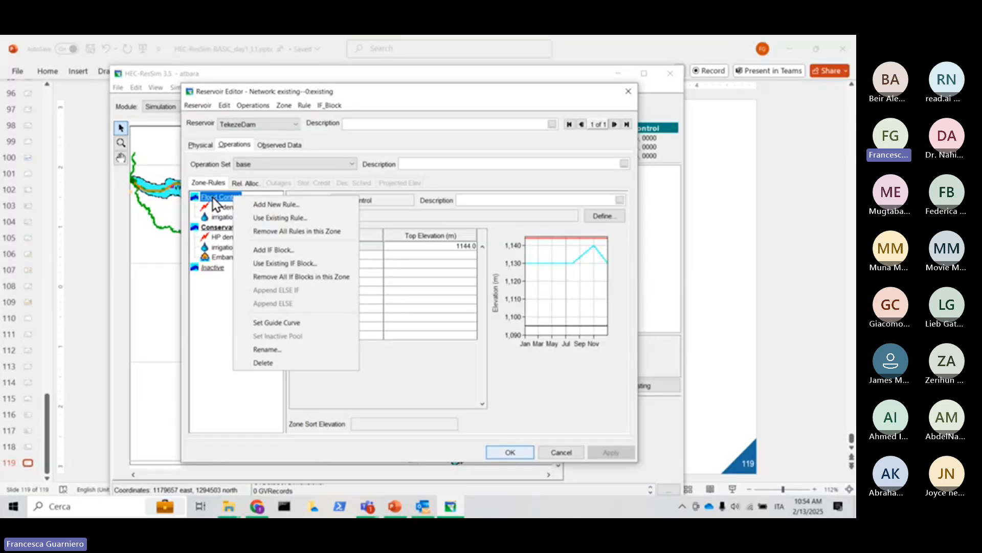
click(306, 218)
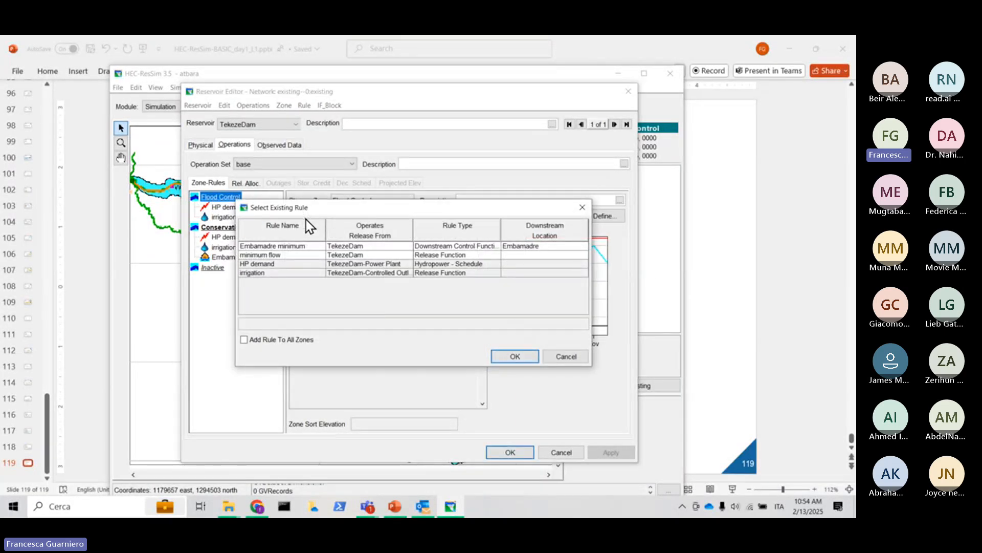
click(302, 246)
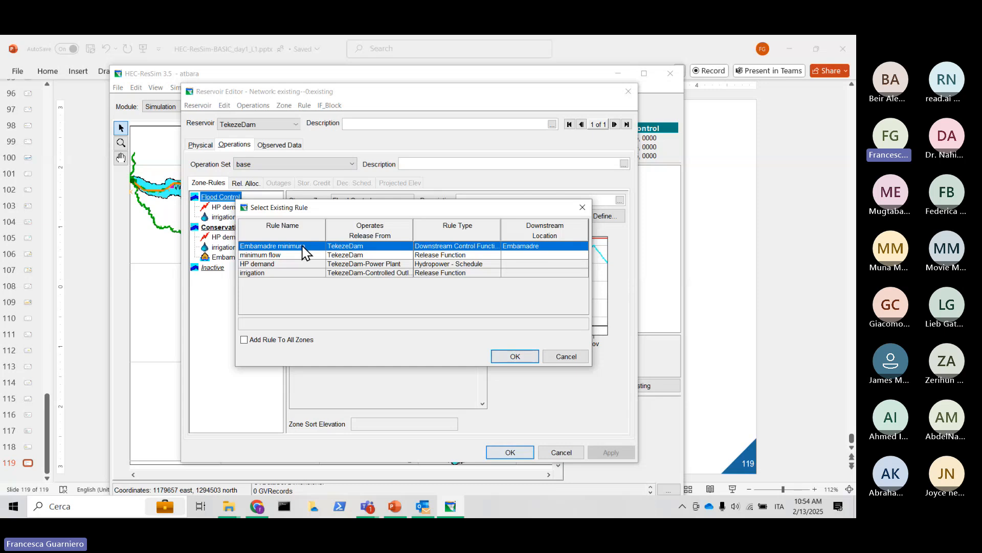
click(516, 358)
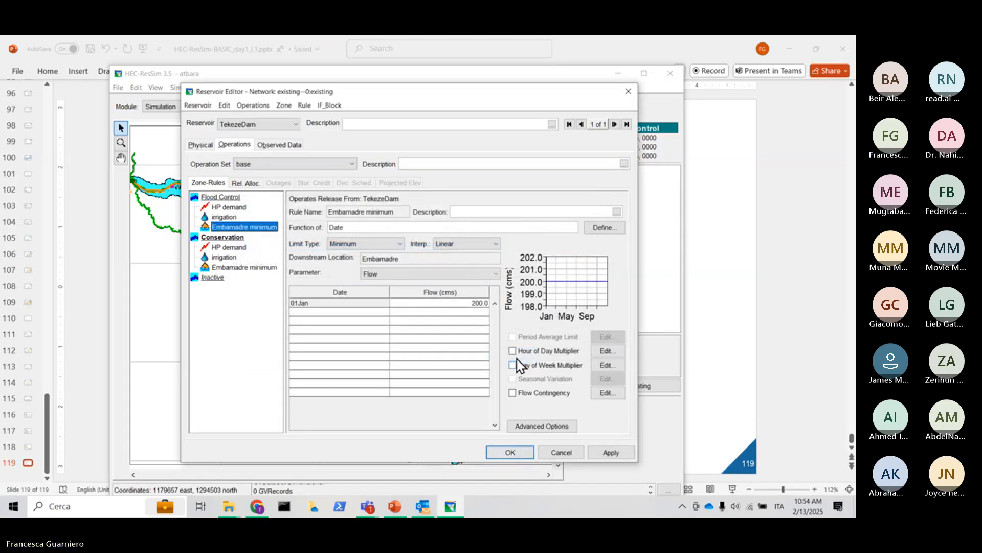
Move the Embamadre minimum rule to the top priority in both the Conservation and Flood Control zones.
click(273, 269)
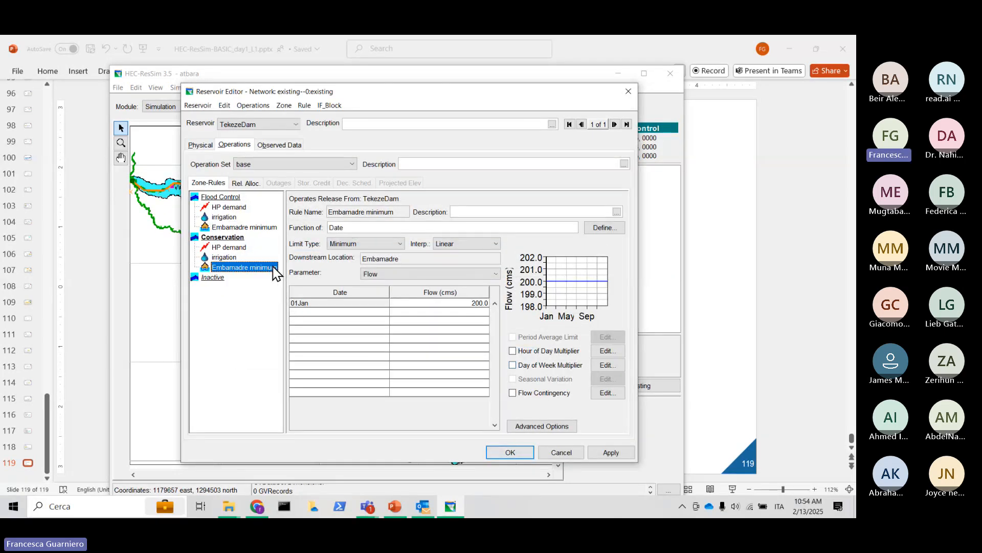
right_click(234, 272)
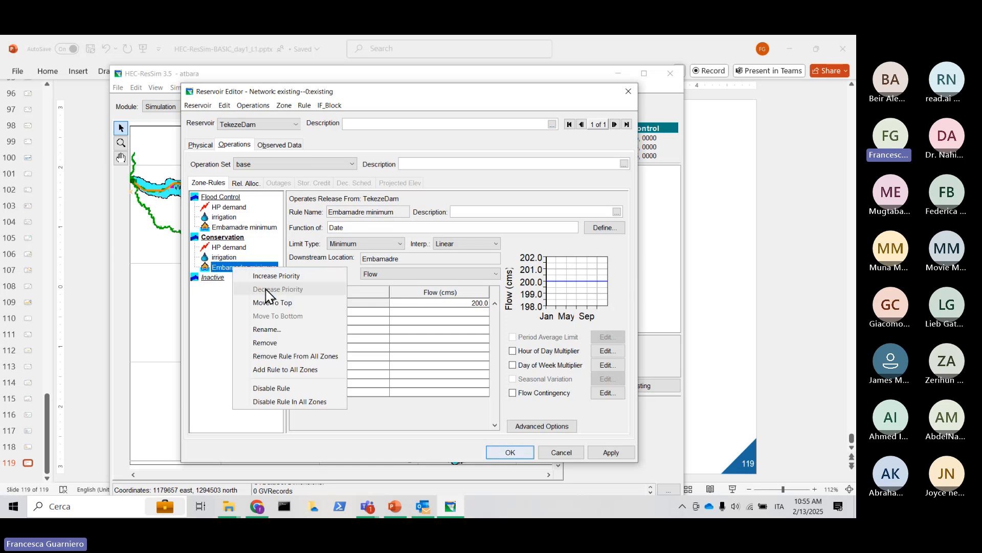
click(275, 302)
click(266, 228)
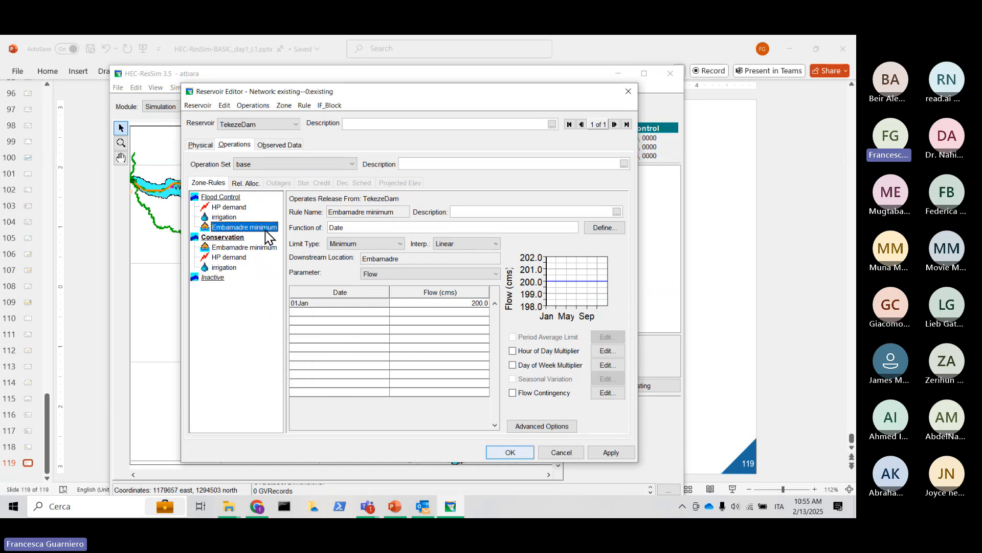
right_click(266, 229)
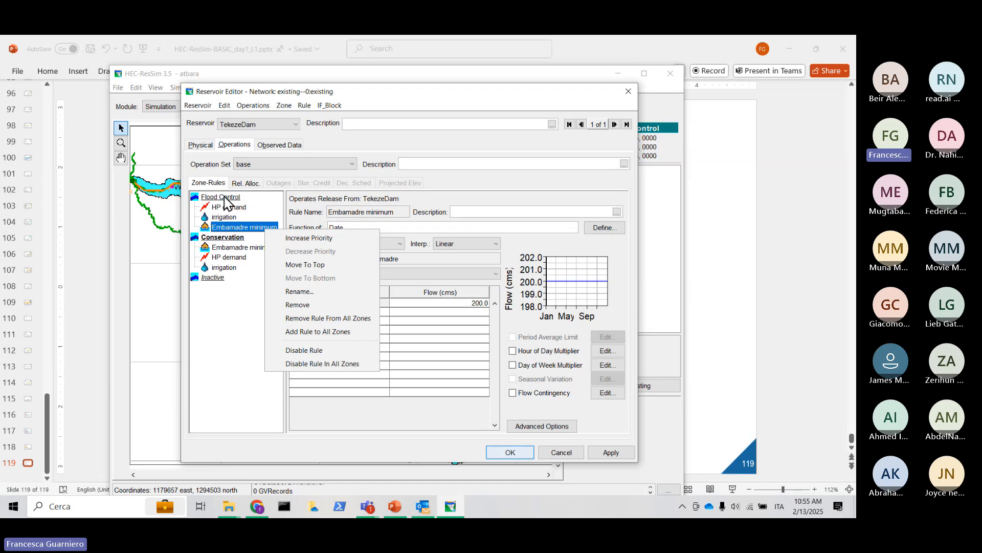
click(305, 264)
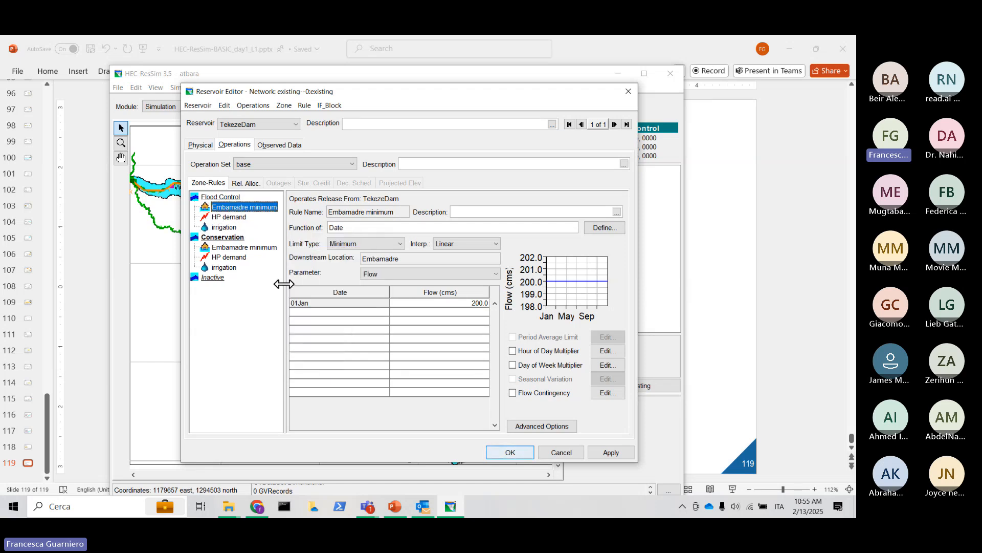
Apply the rule changes, close TekezeDam's reservoir editor and save the simulation.
click(621, 453)
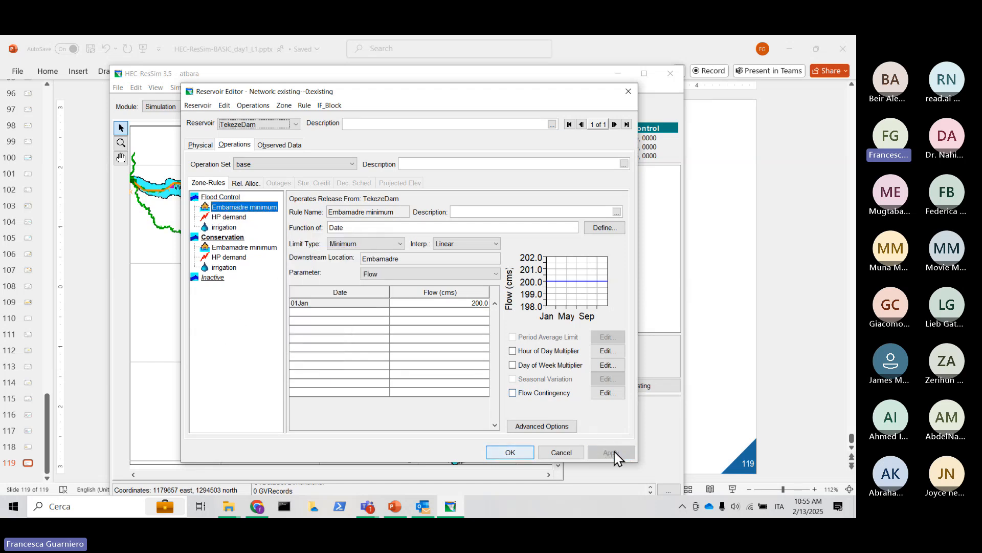
click(512, 452)
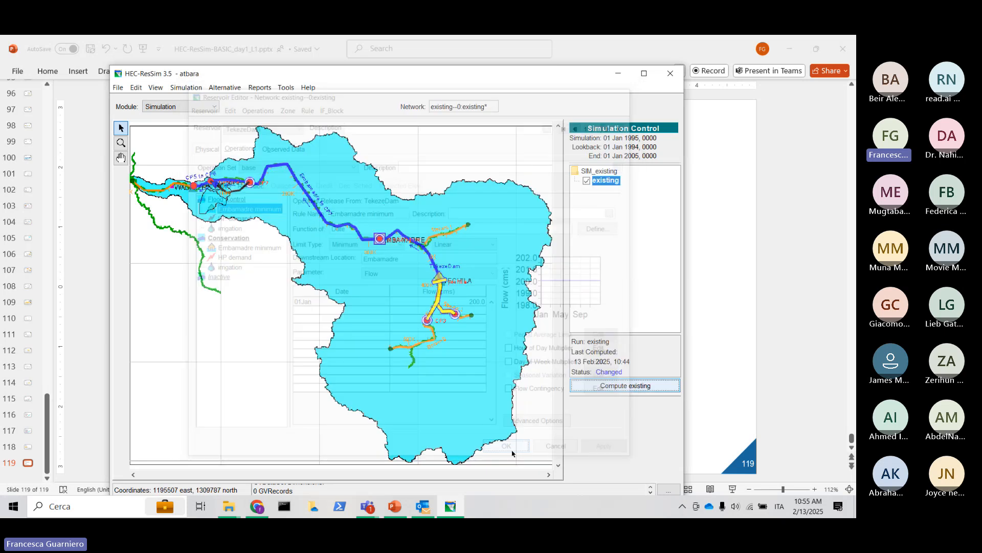
click(188, 88)
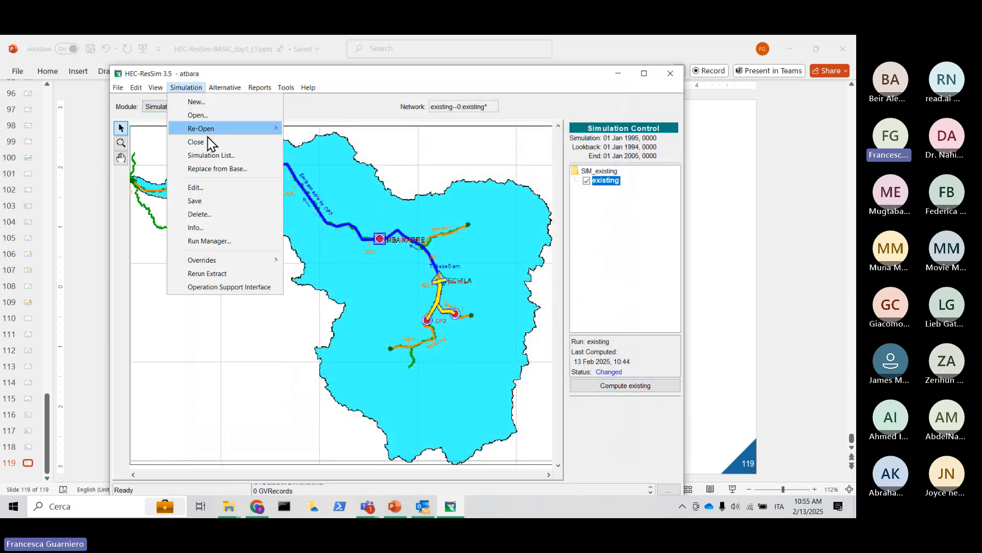
click(206, 203)
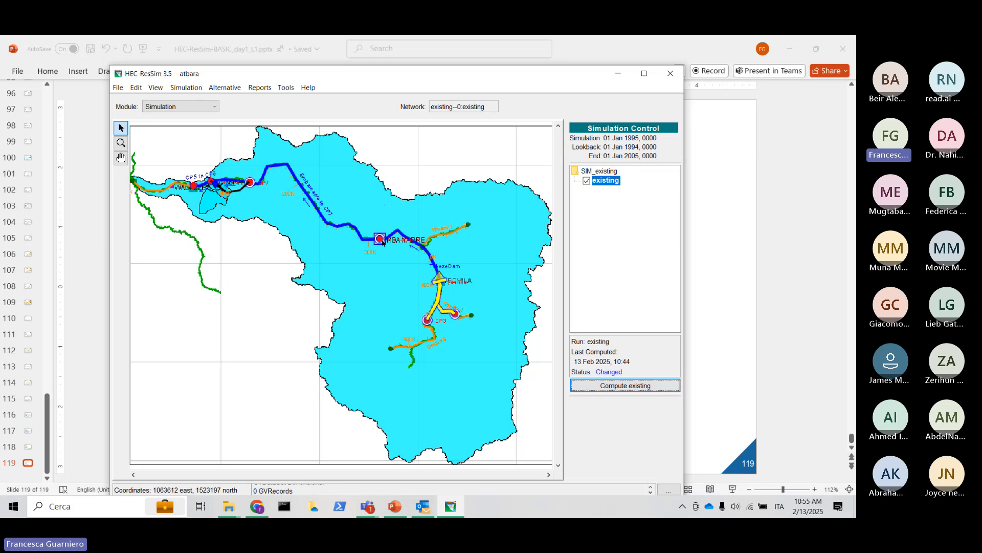
mouse_move(383, 242)
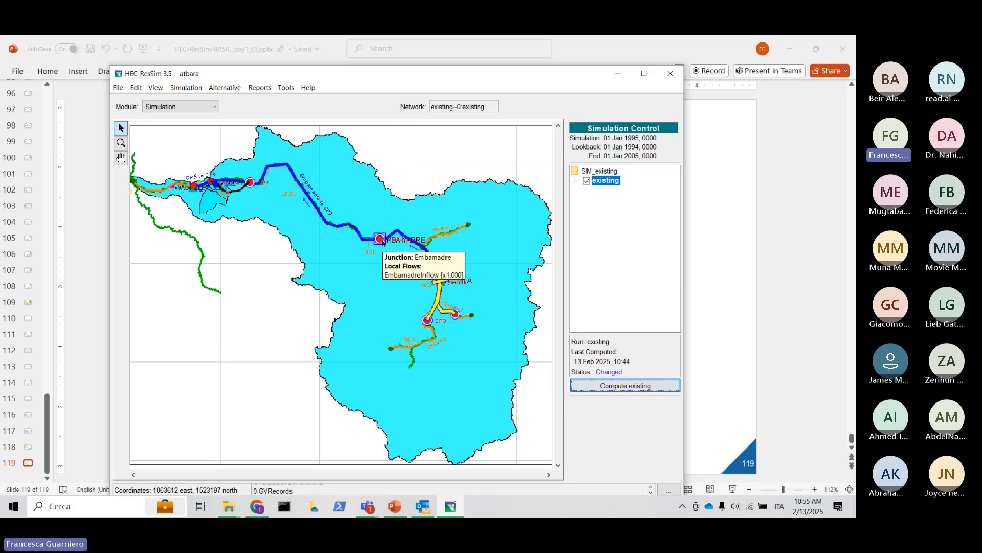
click(189, 108)
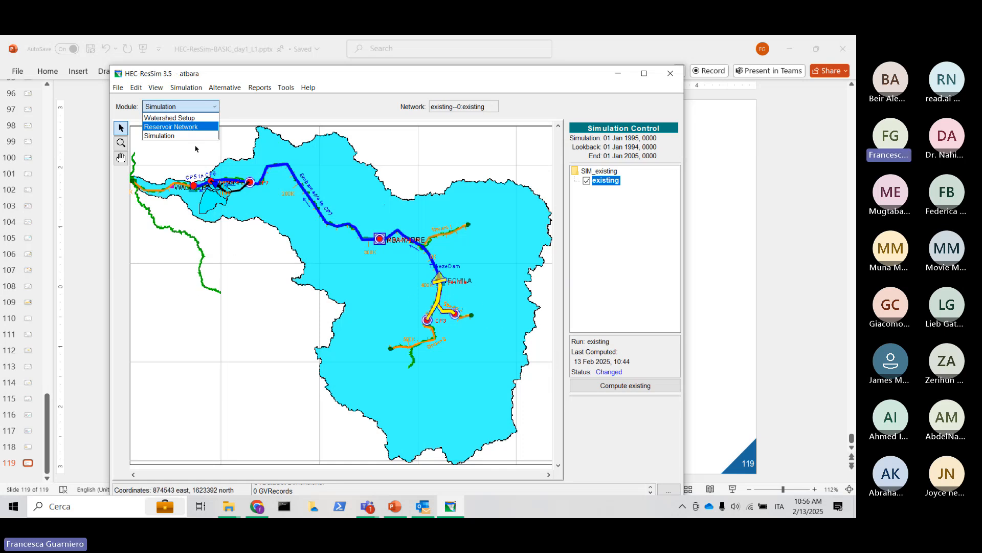
click(253, 356)
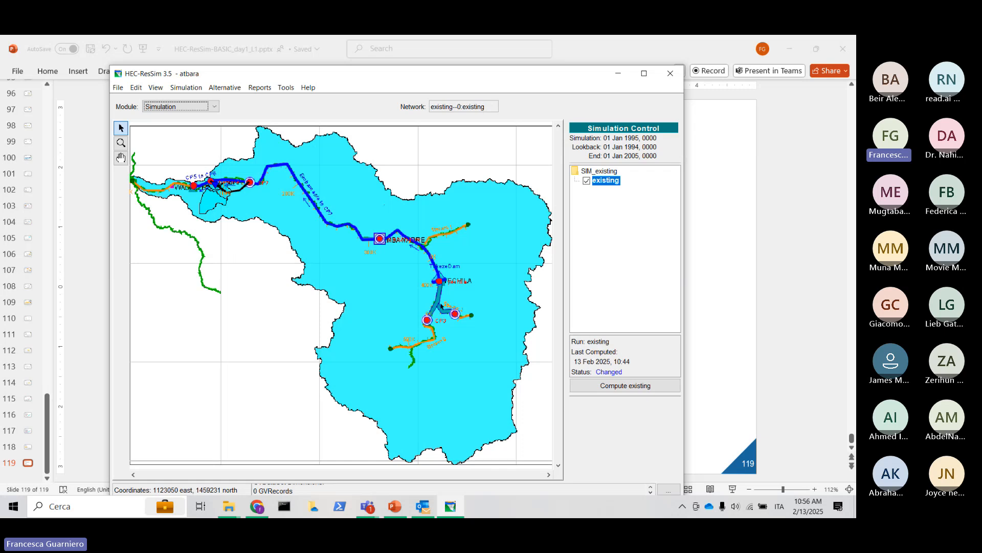
right_click(613, 180)
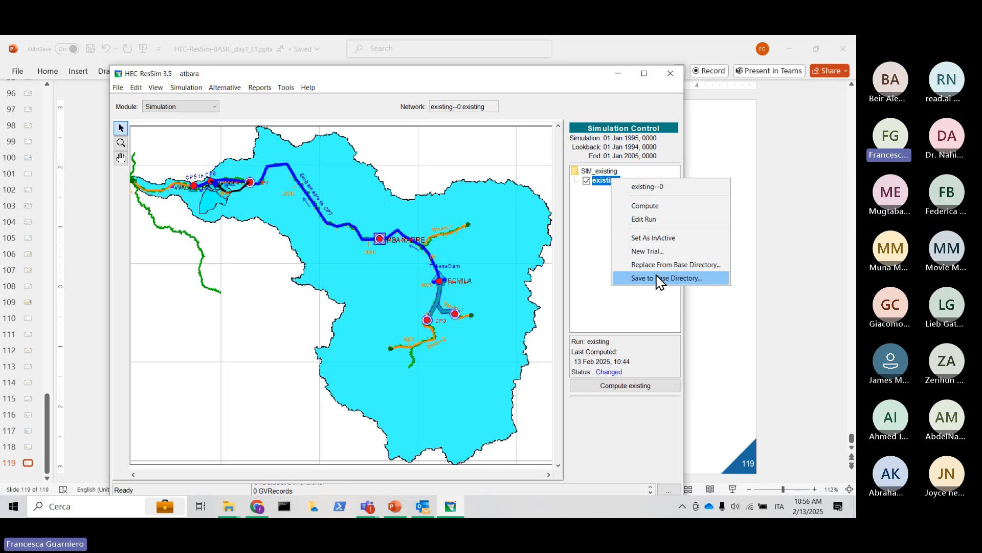
key(Escape)
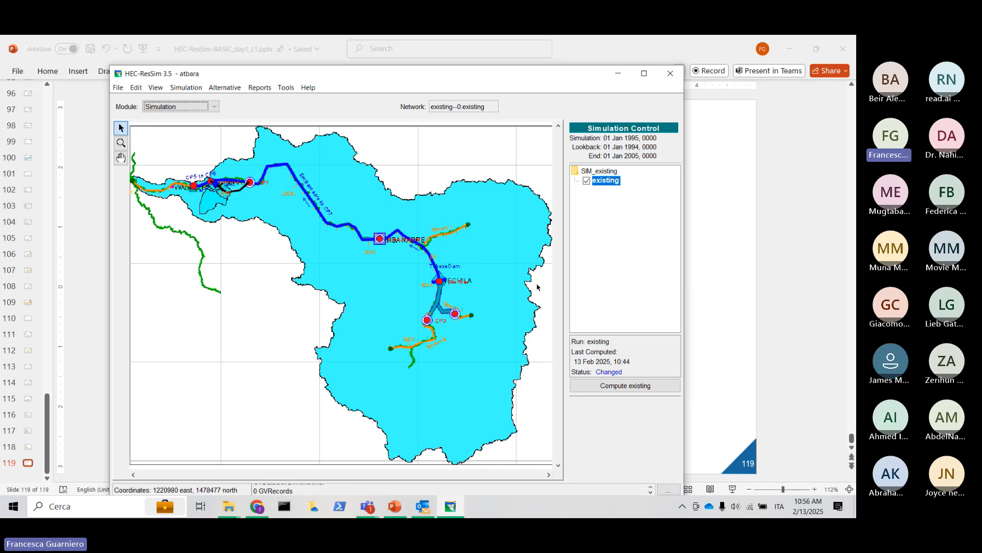
Compute the existing alternative and close the compute message window.
click(657, 387)
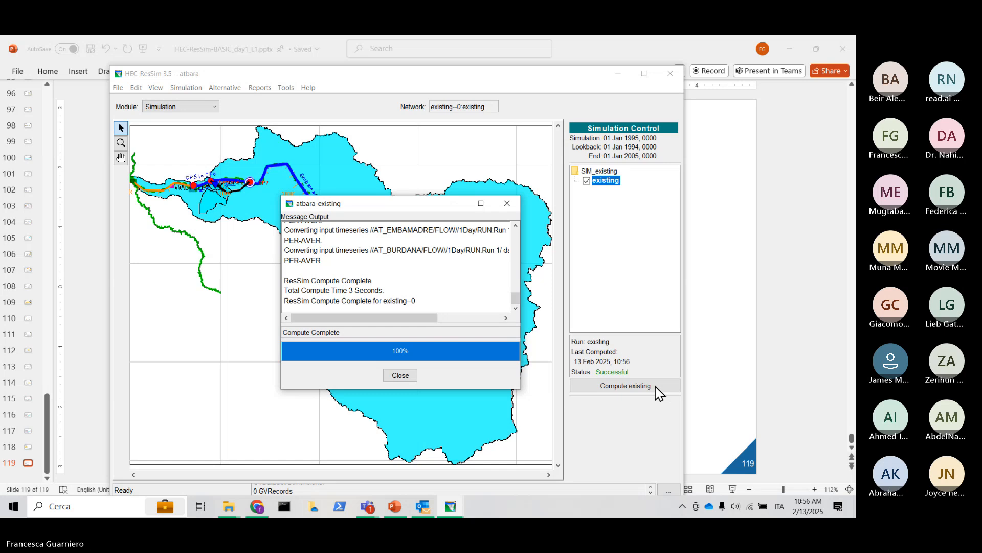
click(402, 376)
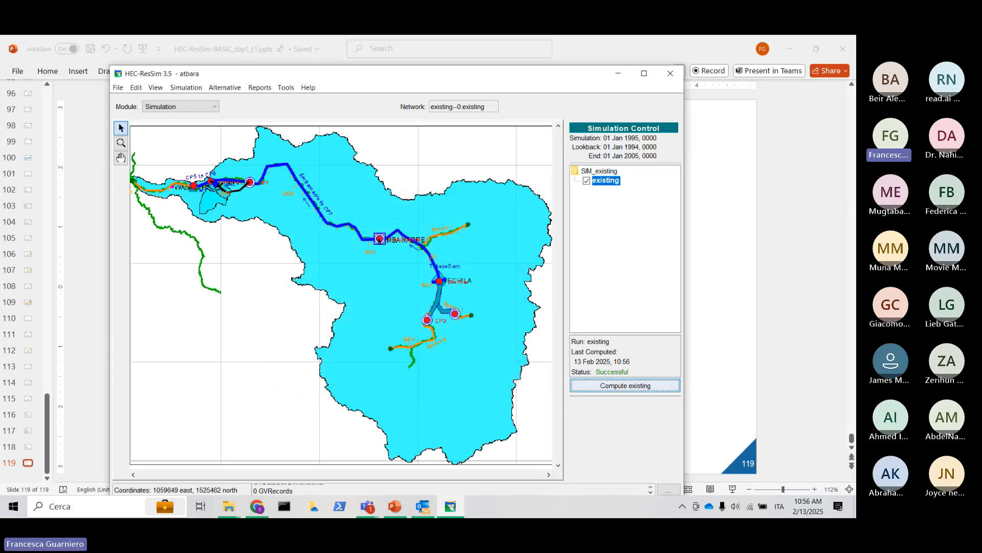
Open the default flow plot for the Embamadre junction and enlarge its window.
click(380, 239)
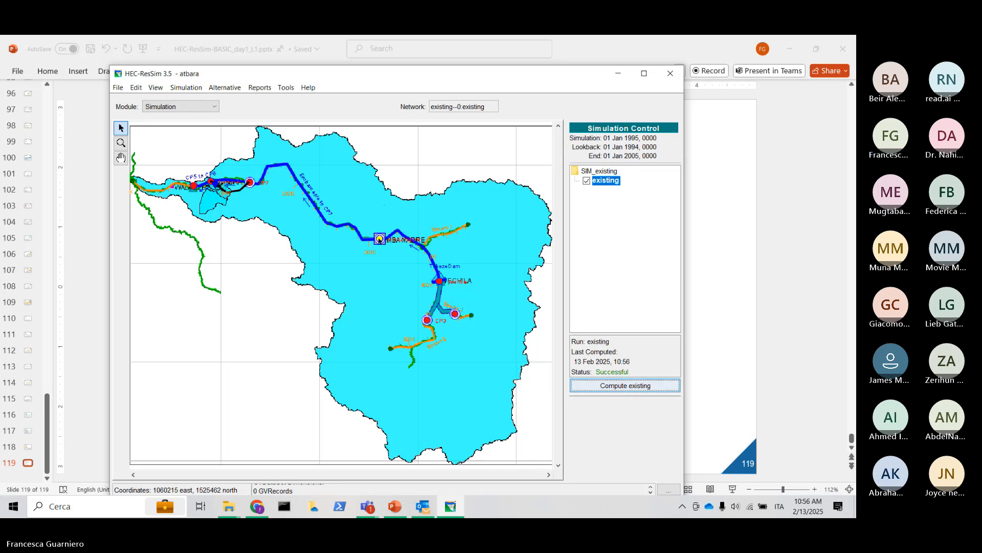
right_click(379, 239)
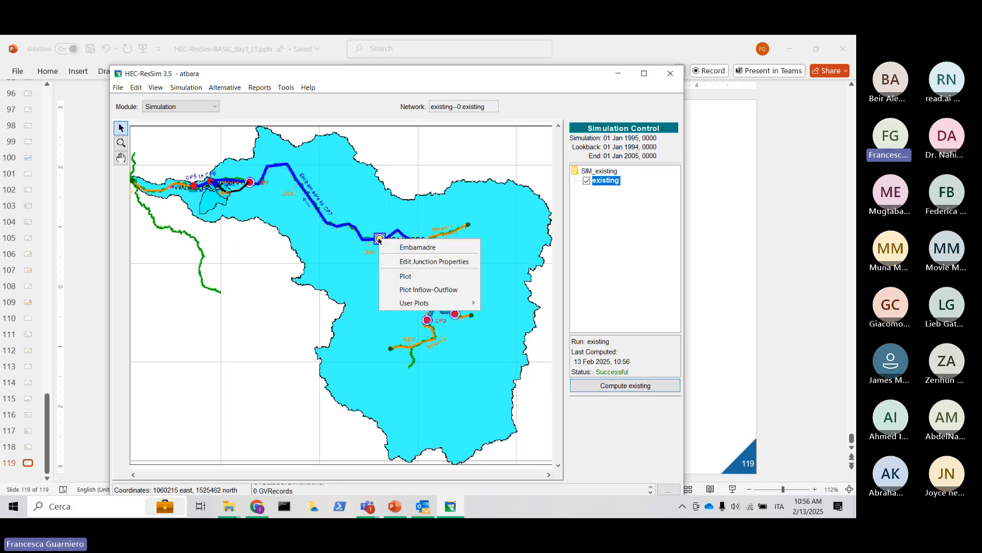
click(418, 280)
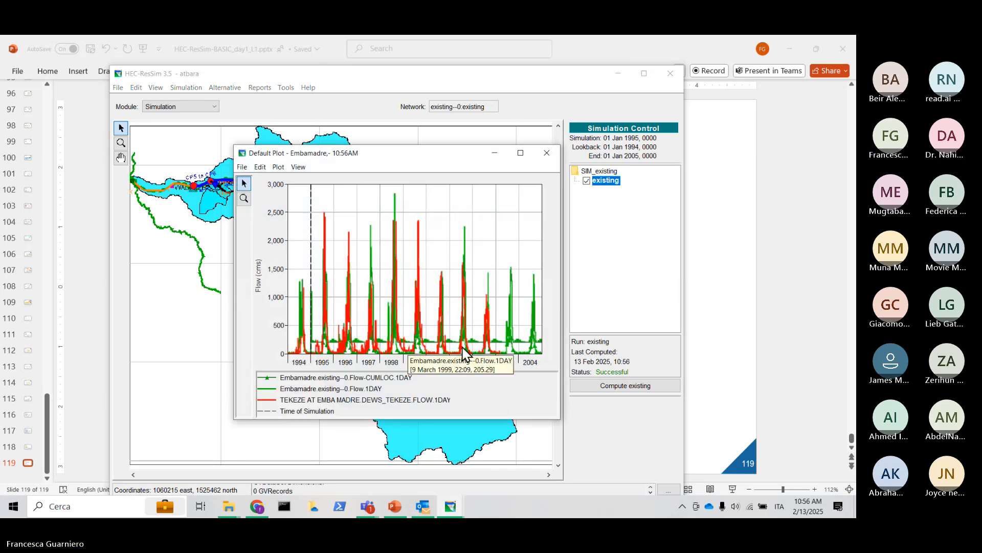
drag(561, 335, 788, 333)
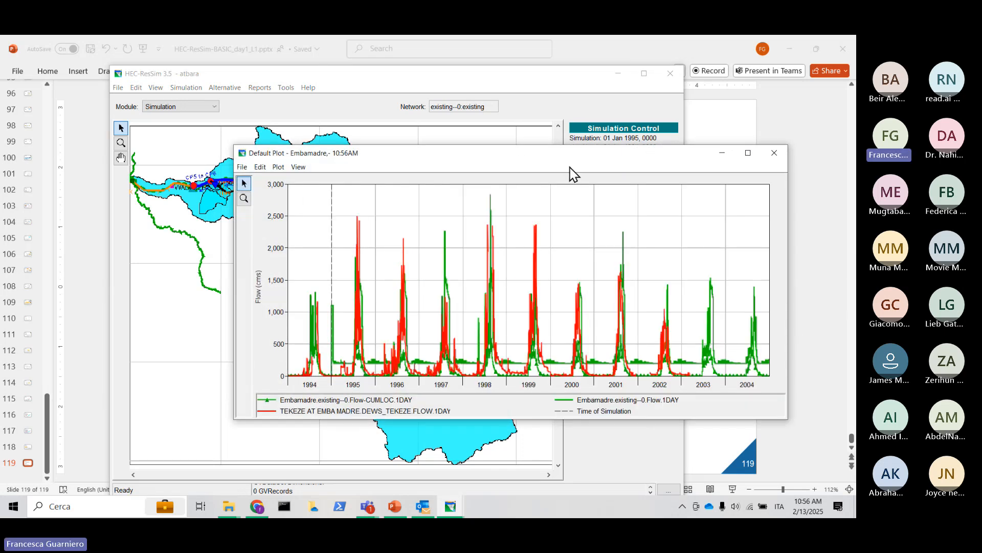
drag(575, 159, 469, 137)
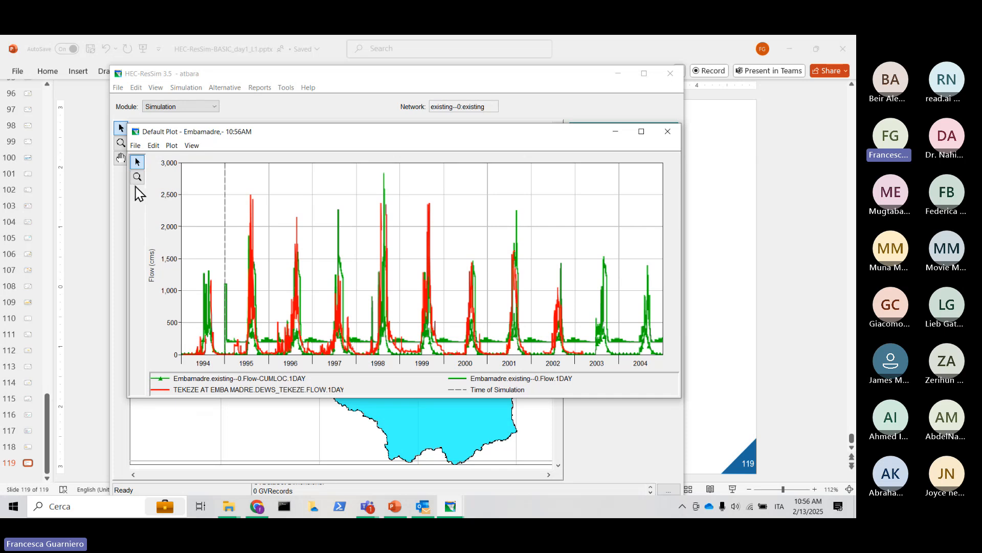
Hide the observed TEKEZE AT EMBA MADRE flow curve in the Embamadre plot.
click(220, 392)
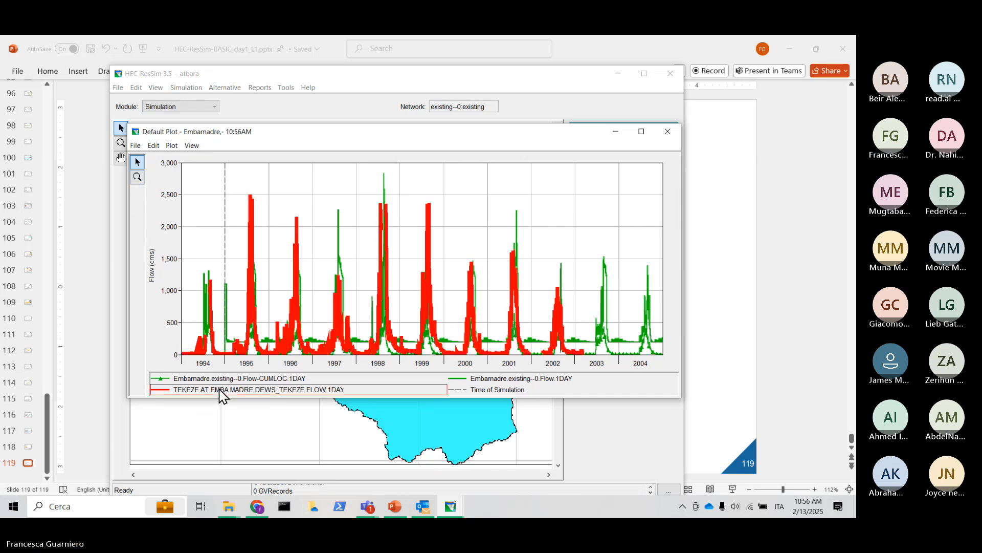
right_click(219, 389)
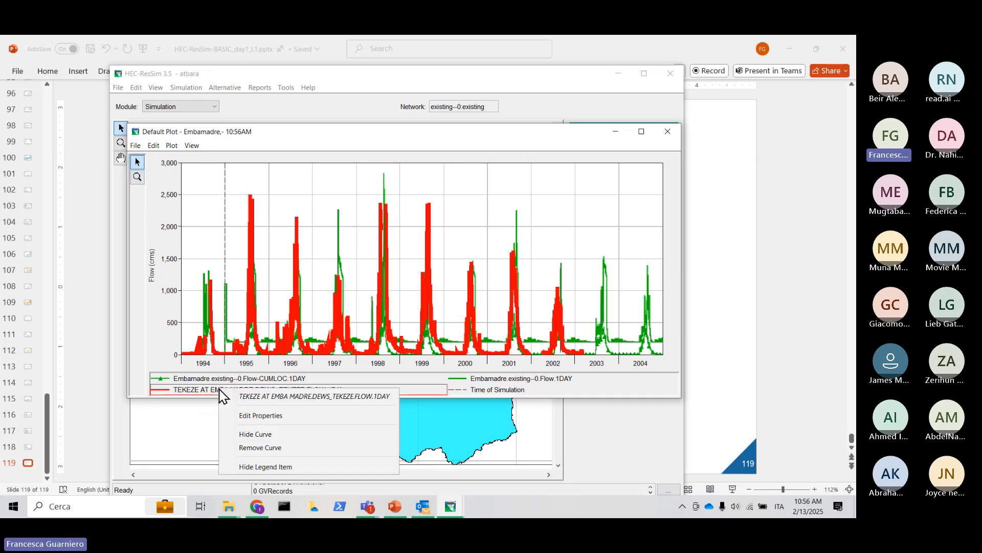
click(253, 435)
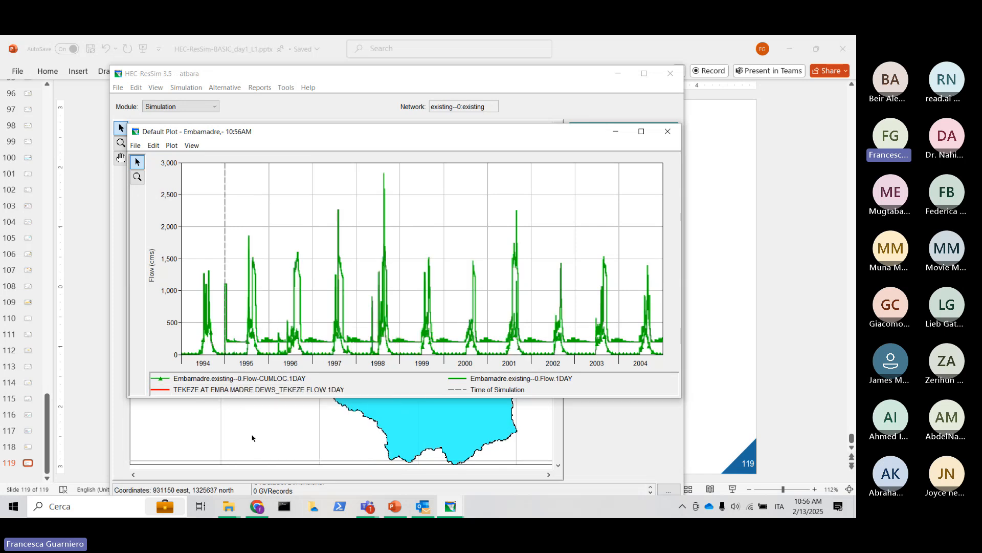
Examine Embamadre's simulated low flows during 1996 and 1997 against the 200 cms minimum, and close the plot.
click(137, 177)
drag(163, 307, 366, 369)
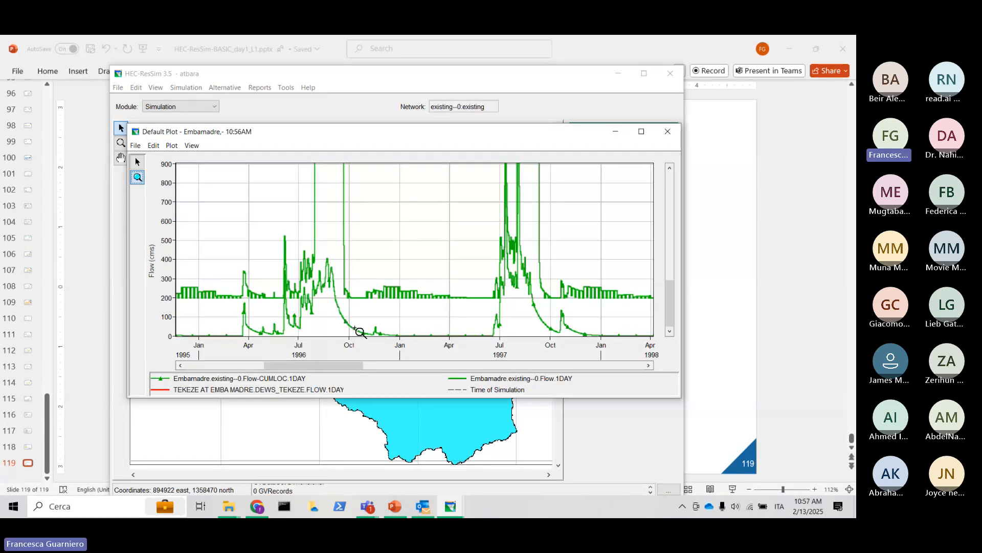
mouse_move(367, 335)
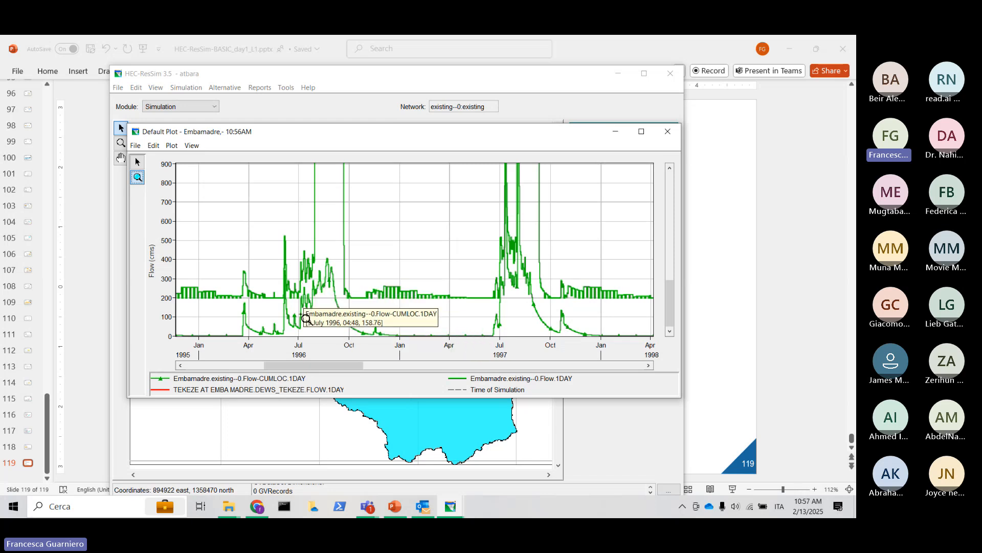
mouse_move(313, 295)
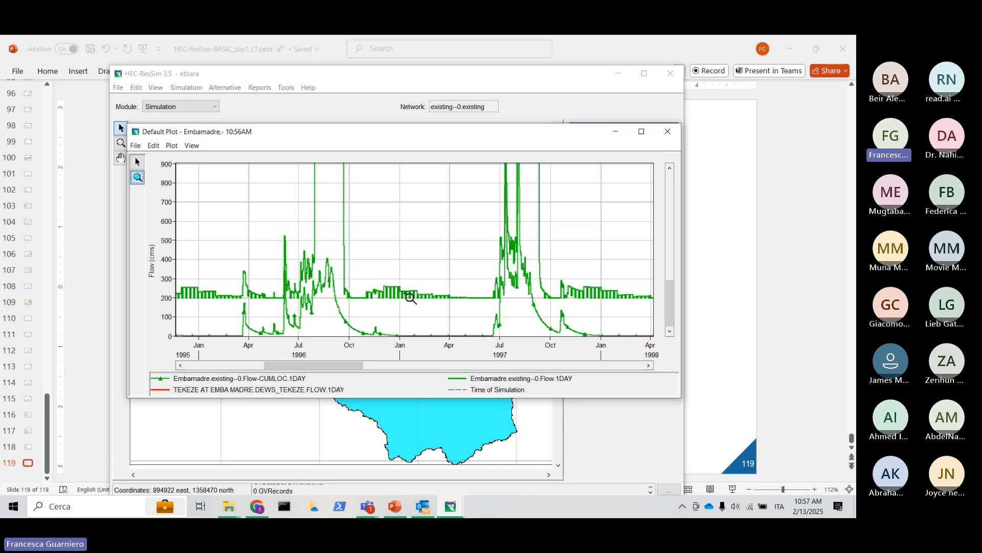
mouse_move(356, 301)
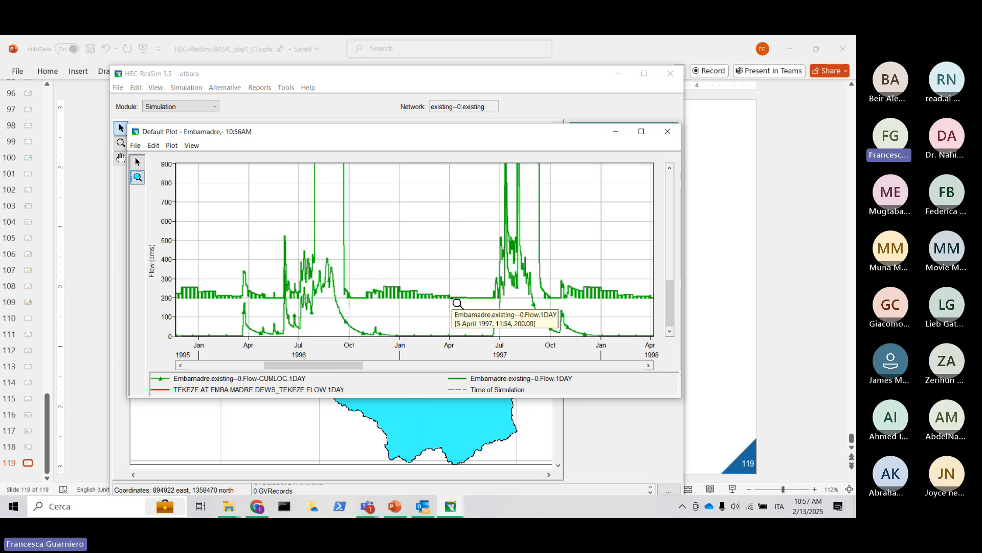
right_click(452, 298)
right_click(452, 298)
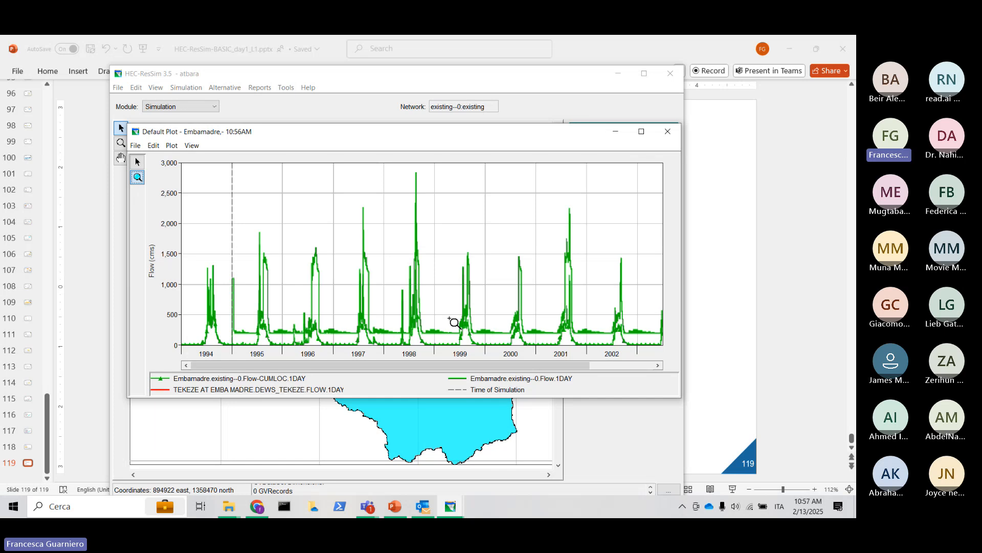
click(671, 133)
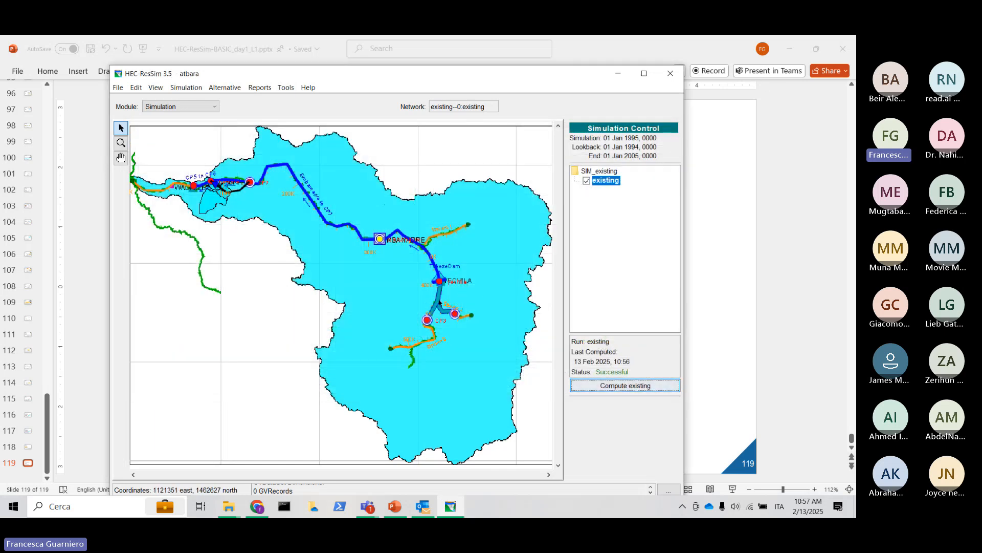
Open the releases plot for TekezeDam and widen its window.
click(439, 303)
right_click(439, 290)
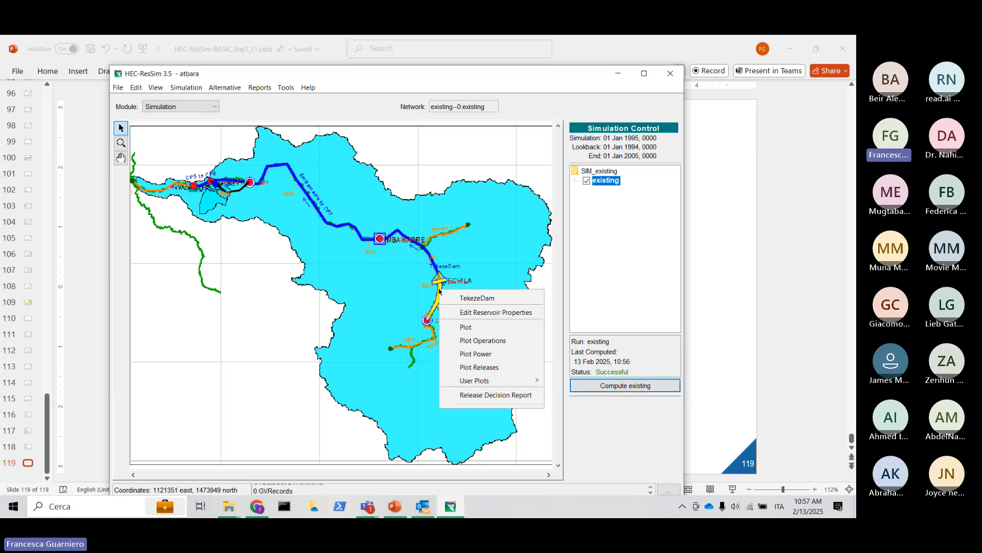
click(467, 368)
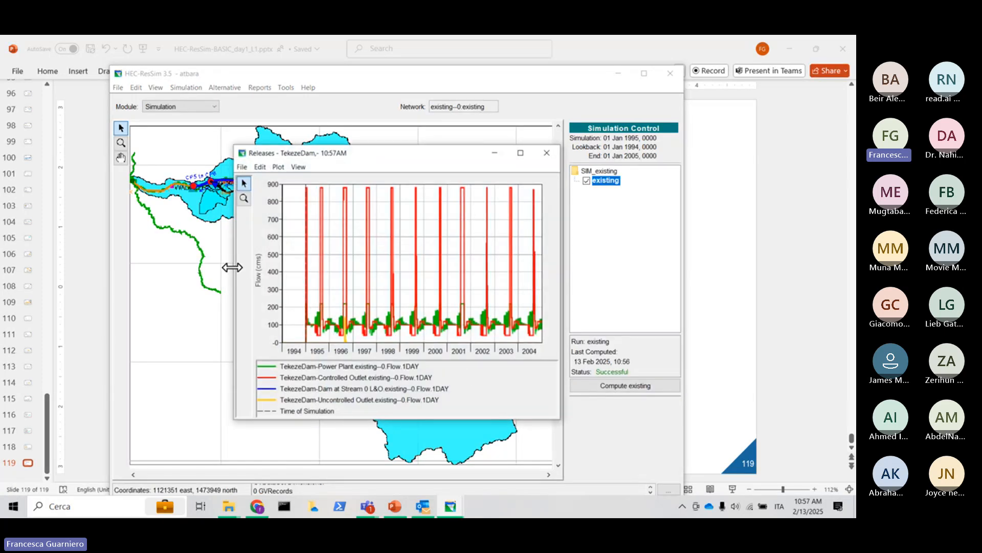
drag(234, 267, 67, 242)
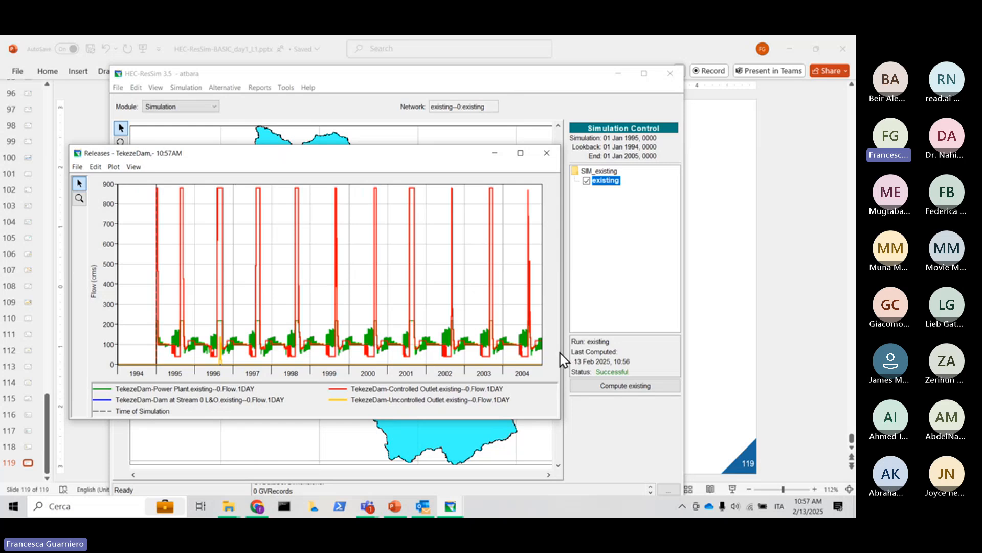
drag(562, 353, 737, 353)
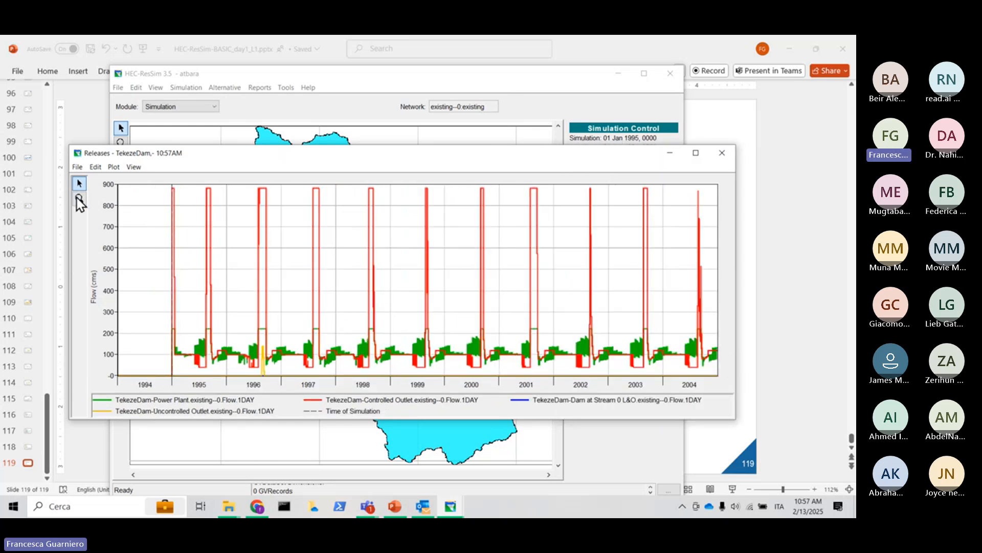
Examine TekezeDam's power plant and controlled outlet releases from 1996 through 2001, and close the plot.
click(80, 198)
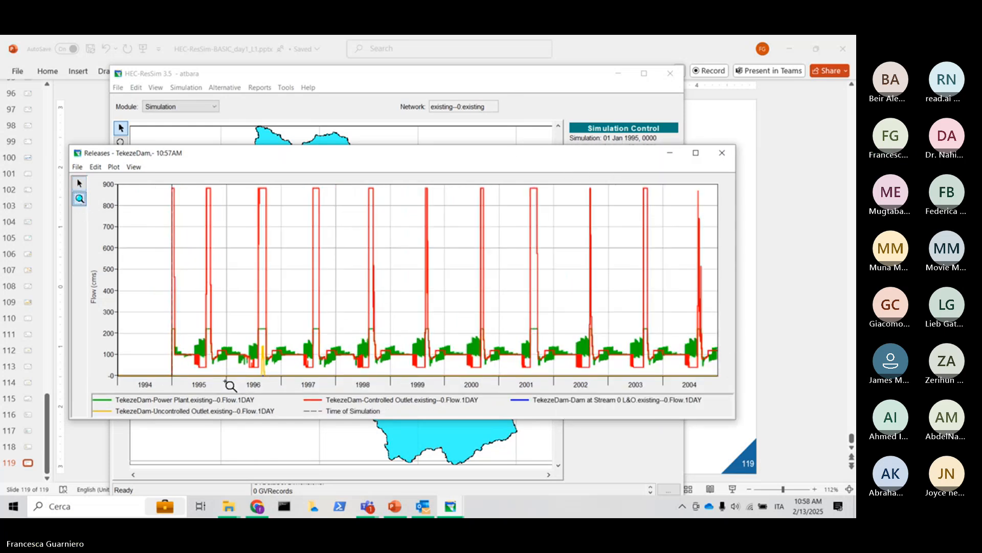
drag(230, 385, 340, 393)
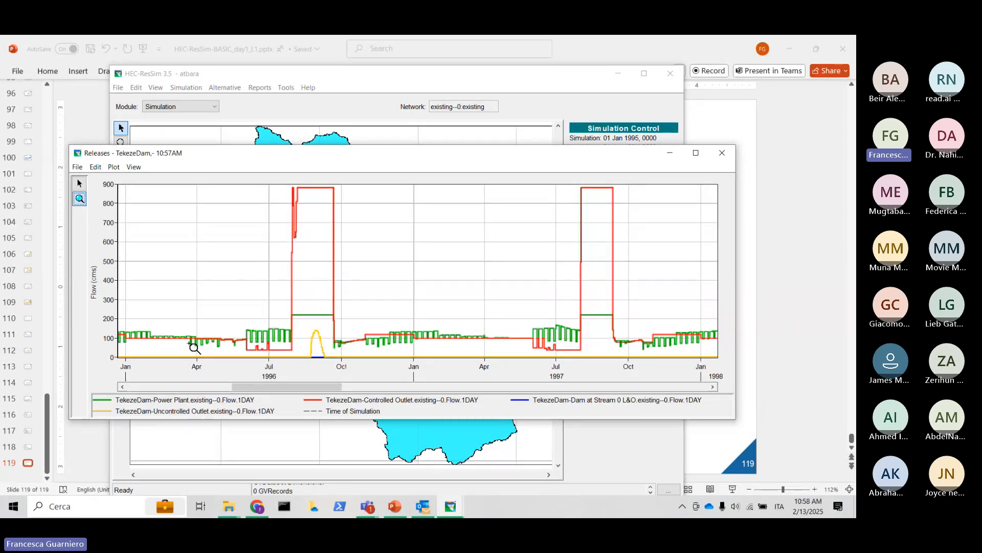
mouse_move(251, 345)
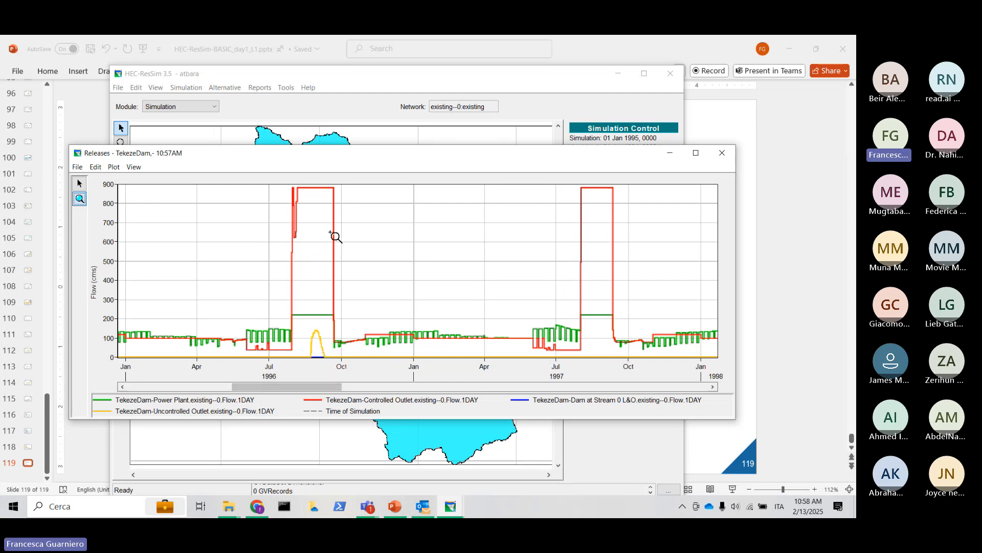
drag(310, 387, 364, 389)
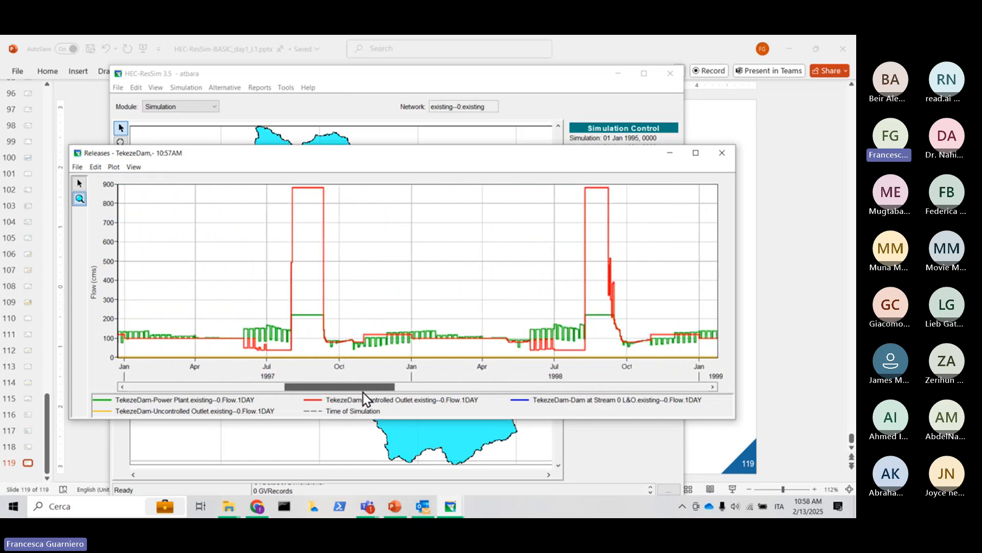
drag(363, 392, 364, 392)
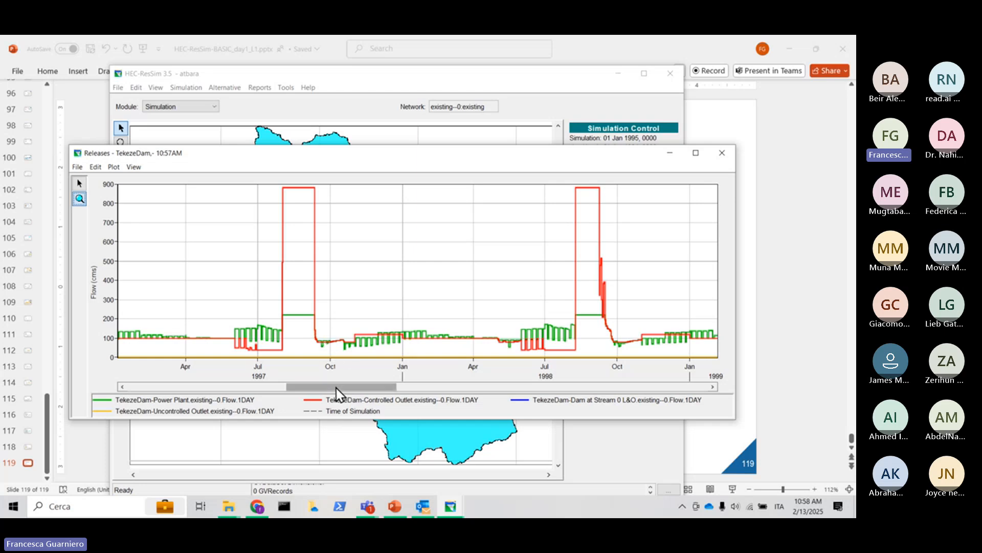
drag(336, 388, 363, 387)
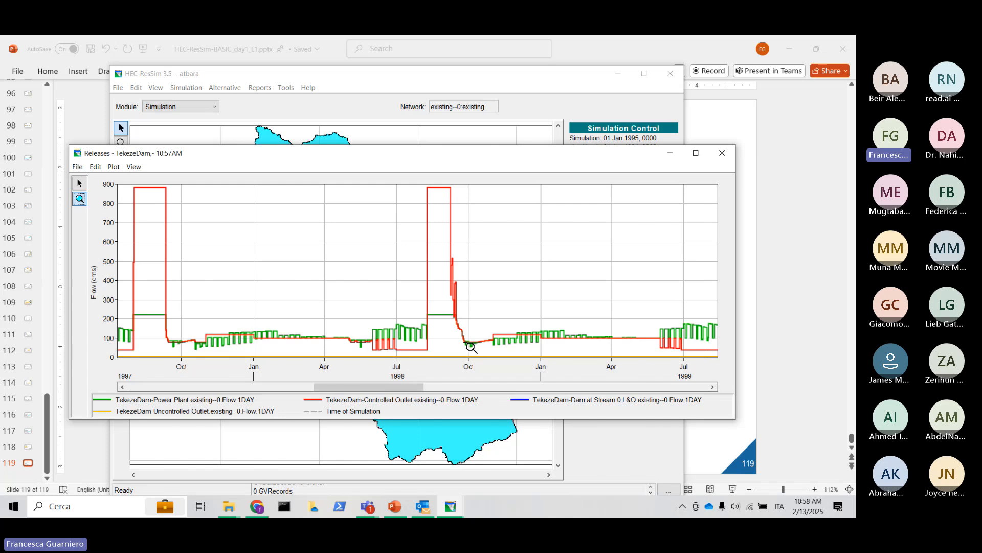
drag(417, 387, 493, 394)
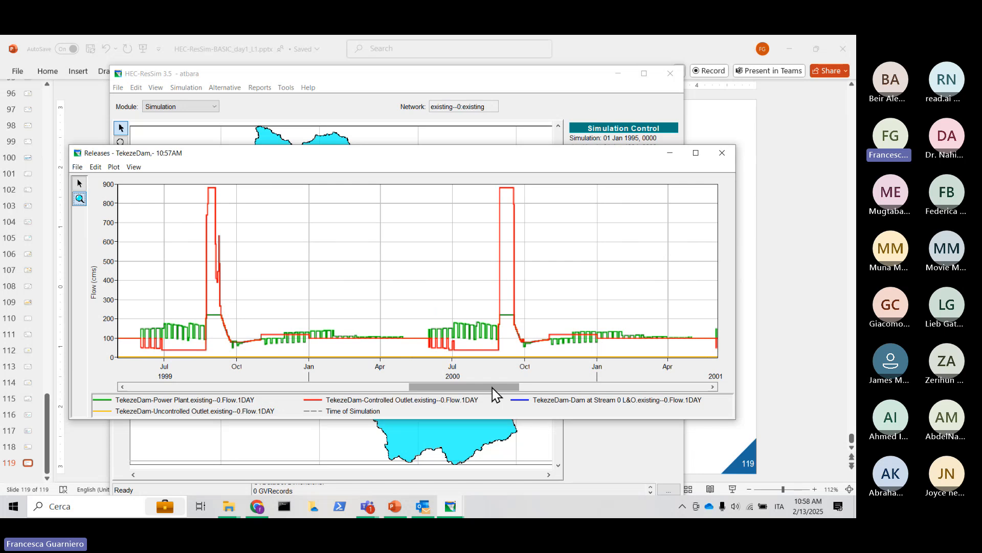
right_click(523, 318)
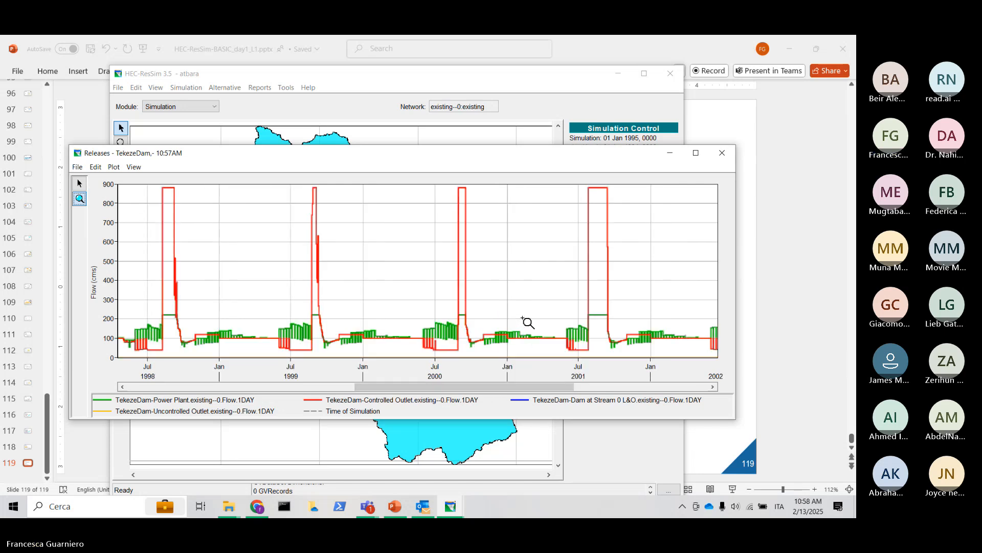
right_click(523, 318)
right_click(523, 318)
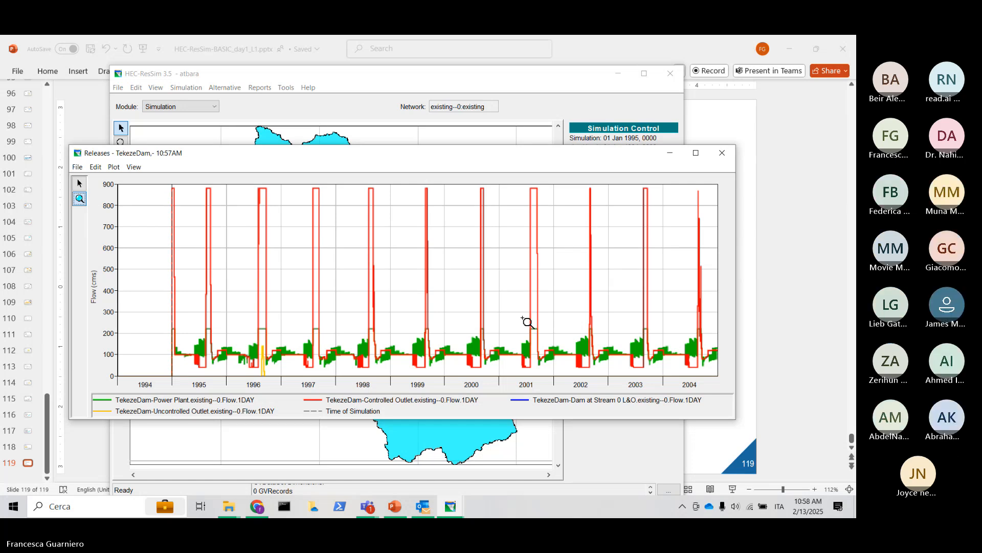
click(722, 153)
Save the SIM_existing simulation with its computed results.
drag(310, 74, 308, 60)
click(200, 78)
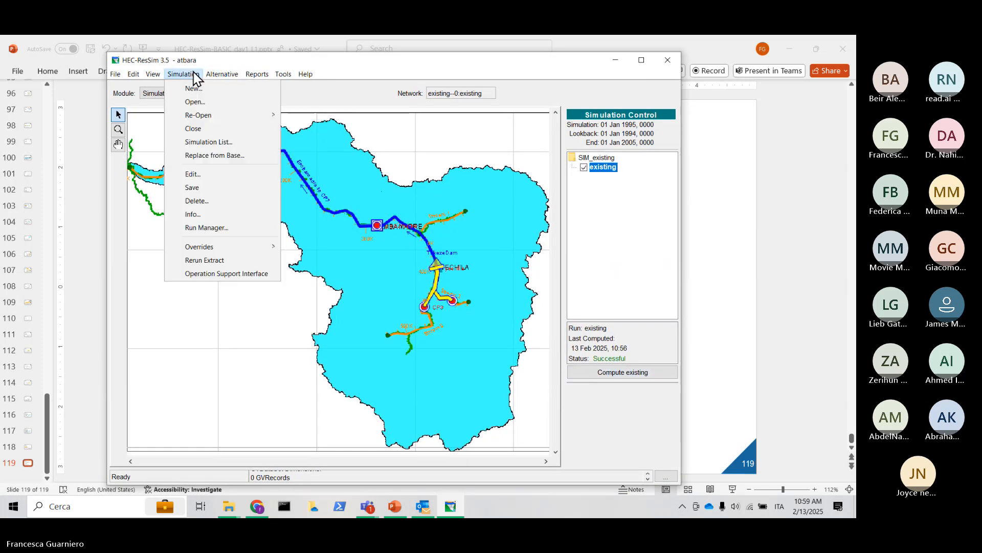
click(191, 189)
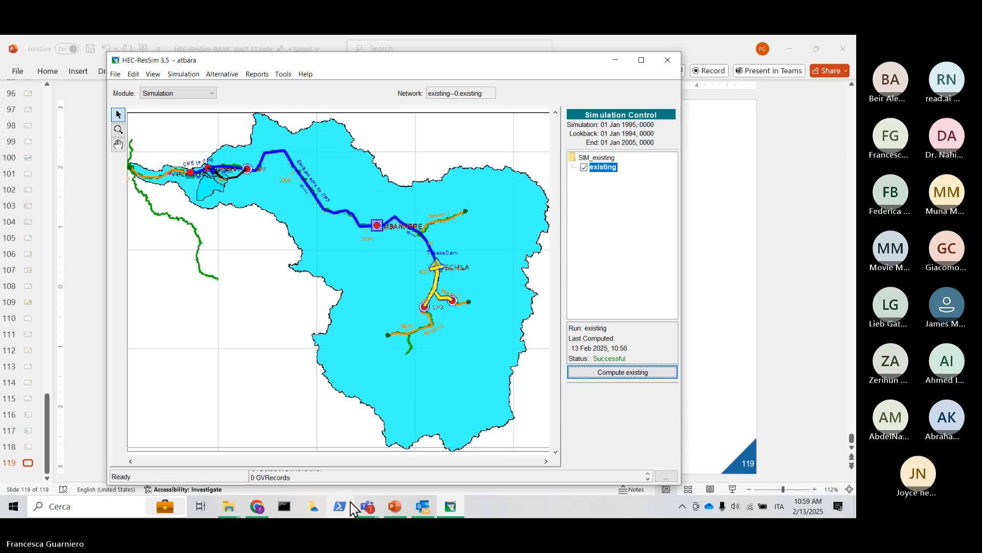
click(490, 45)
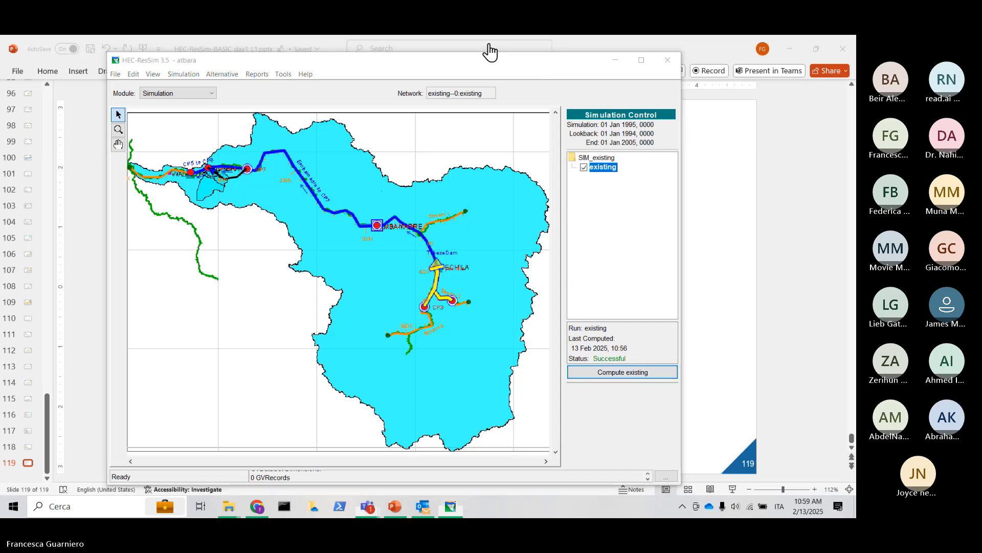